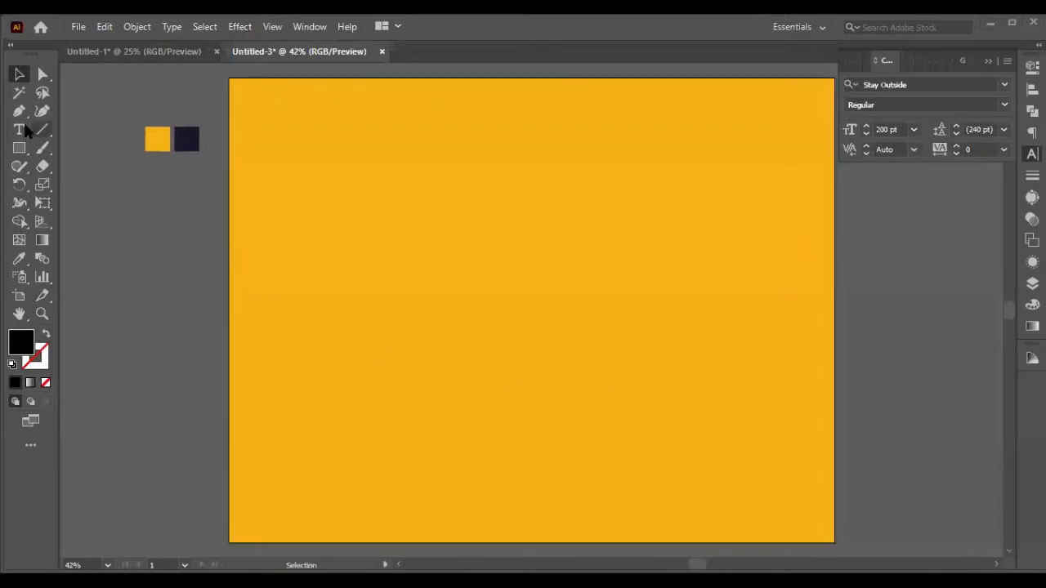
- Add the point text "Stay" in the upper-left area of the yellow artboard
{"action": "left_click", "coordinate": [19, 130]}
{"action": "left_click", "coordinate": [284, 193]}
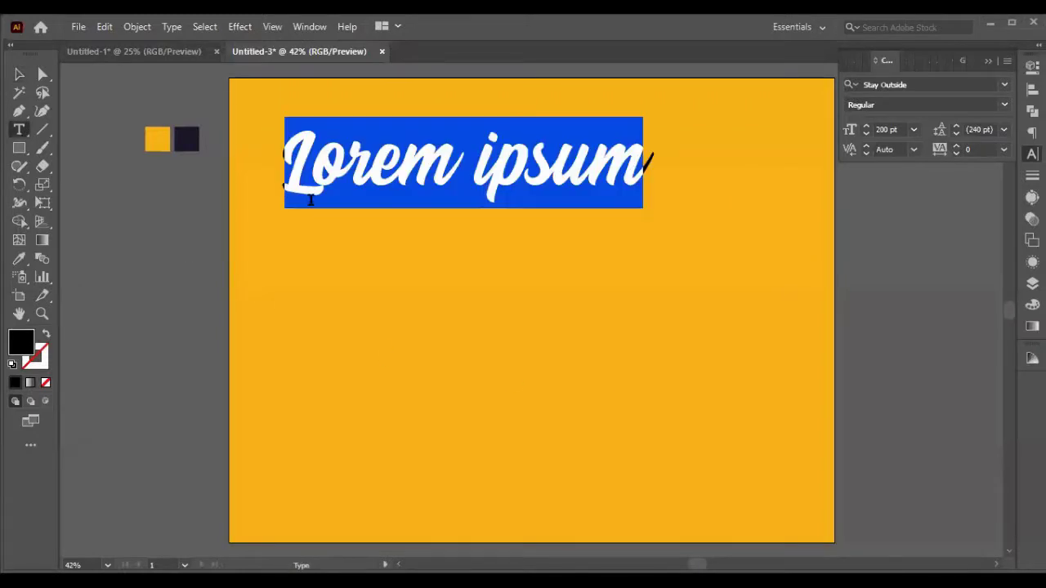
{"action": "type", "text": "Stay"}
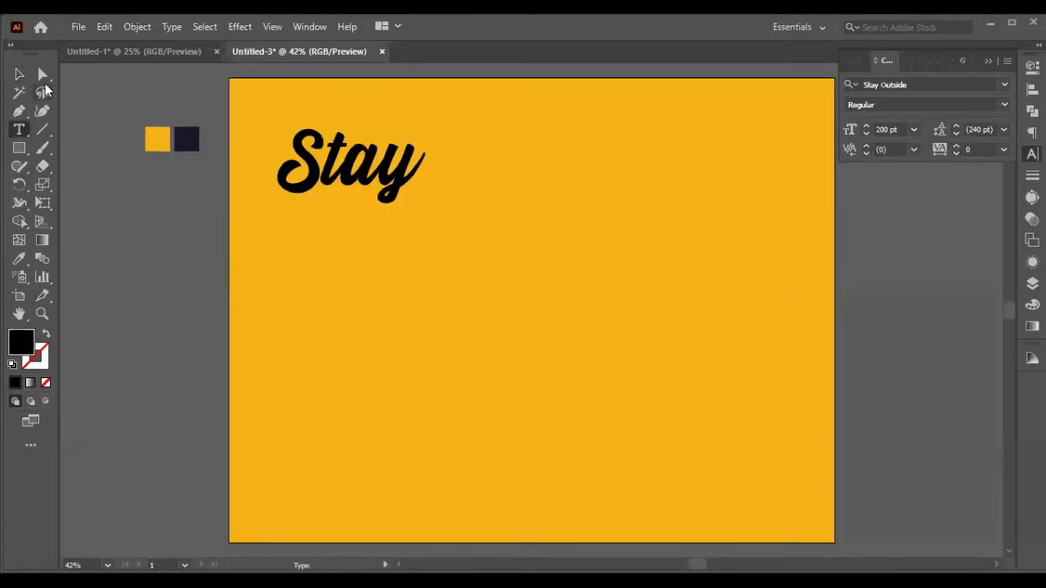
{"action": "left_click", "coordinate": [19, 74]}
{"action": "left_click", "coordinate": [231, 187]}
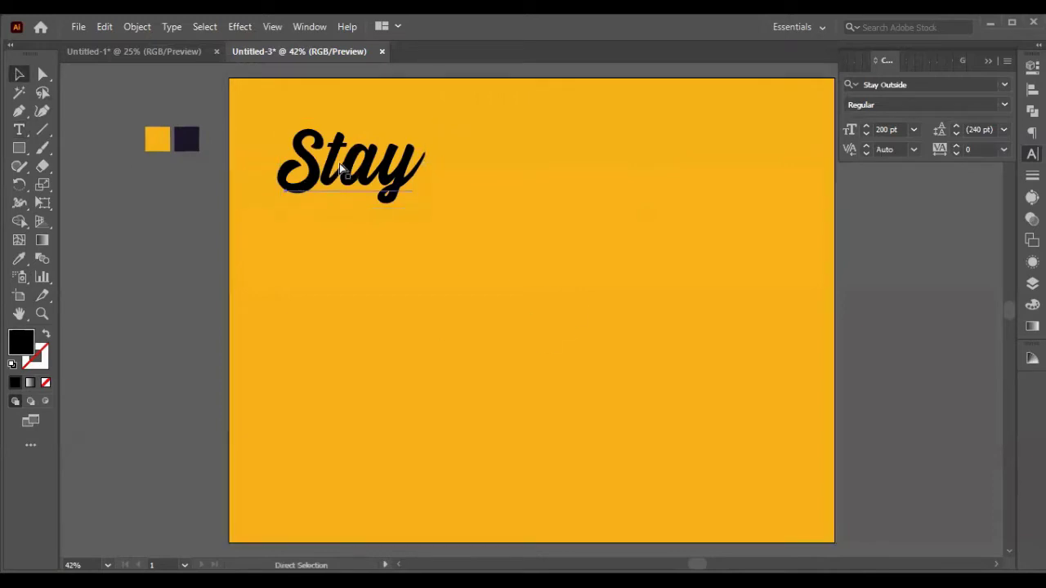
- Duplicate the "Stay" text to the middle of the artboard and change the copy's wording to "Outside"
{"action": "left_click_drag", "start_coordinate": [317, 139], "coordinate": [478, 286]}
{"action": "double_click", "coordinate": [479, 278]}
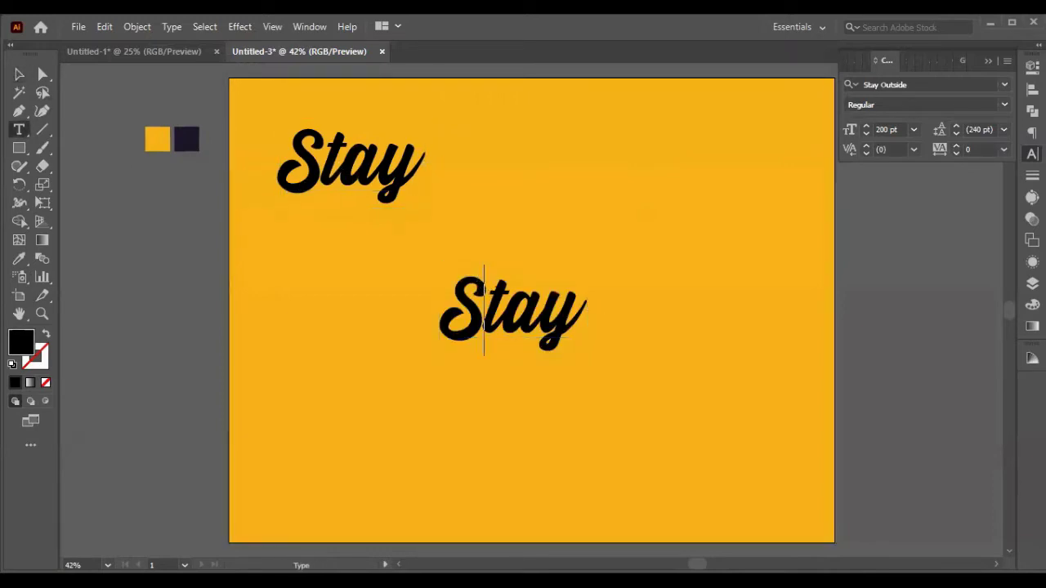
{"action": "key", "text": "Delete"}
{"action": "key", "text": "Delete"}
{"action": "key", "text": "Delete"}
{"action": "key", "text": "BackSpace"}
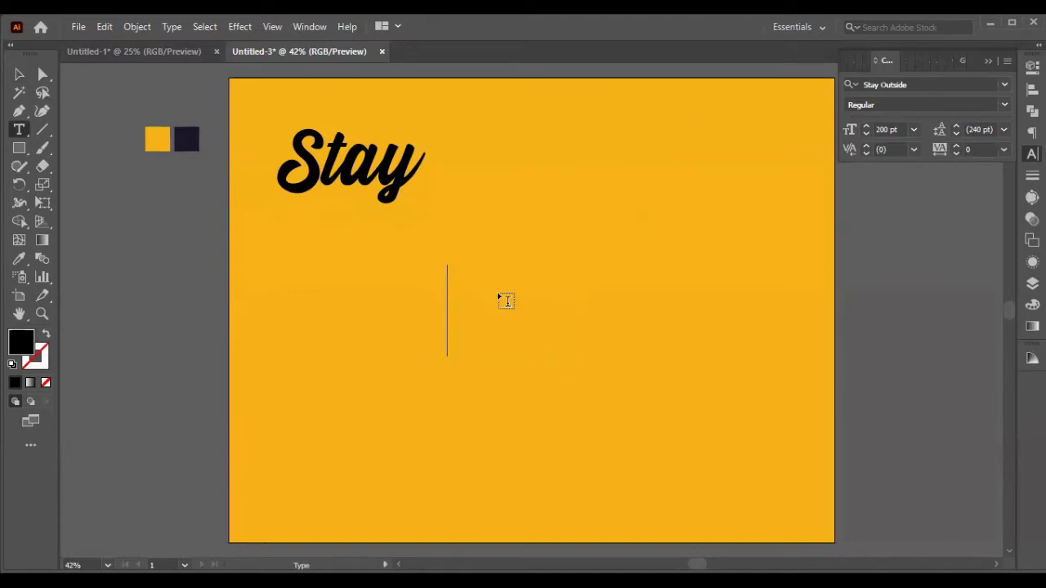
{"action": "type", "text": "Ou"}
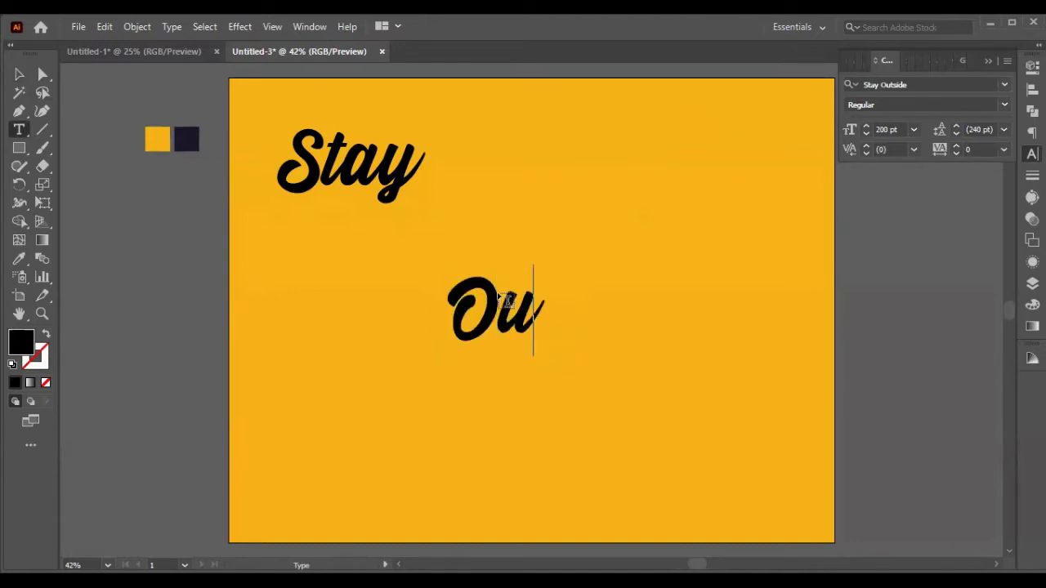
{"action": "type", "text": "tside"}
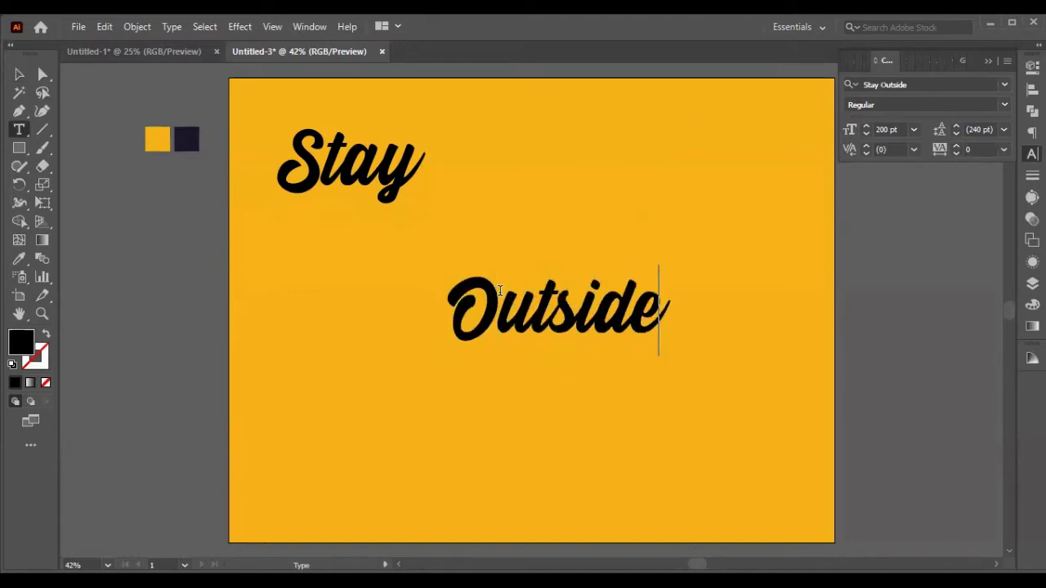
{"action": "left_click", "coordinate": [17, 79]}
{"action": "left_click", "coordinate": [91, 205]}
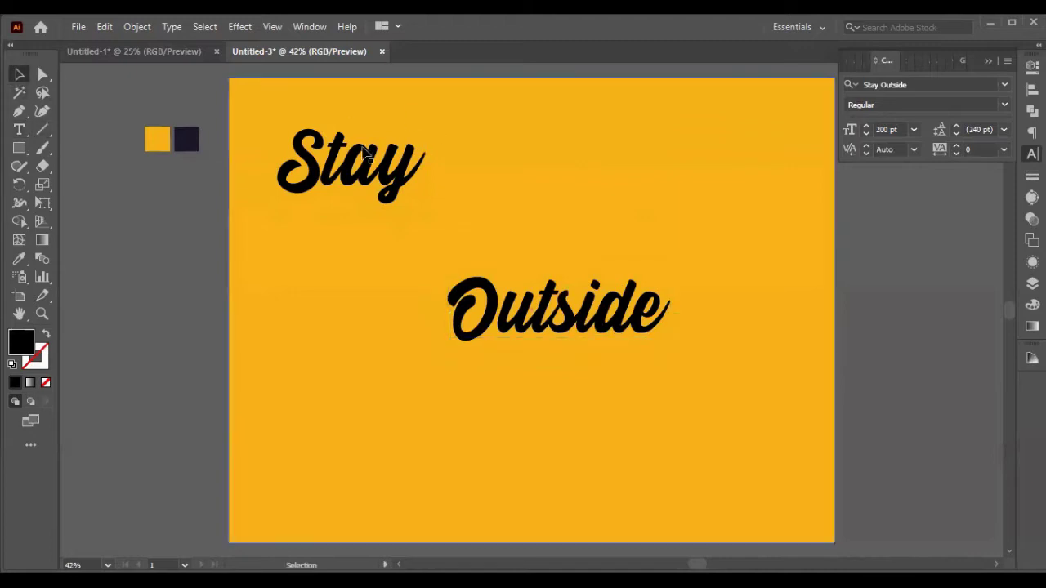
- Move "Stay" directly above "Outside" so the words nearly touch, and nudge "Outside" slightly down
{"action": "left_click_drag", "start_coordinate": [316, 180], "coordinate": [536, 276]}
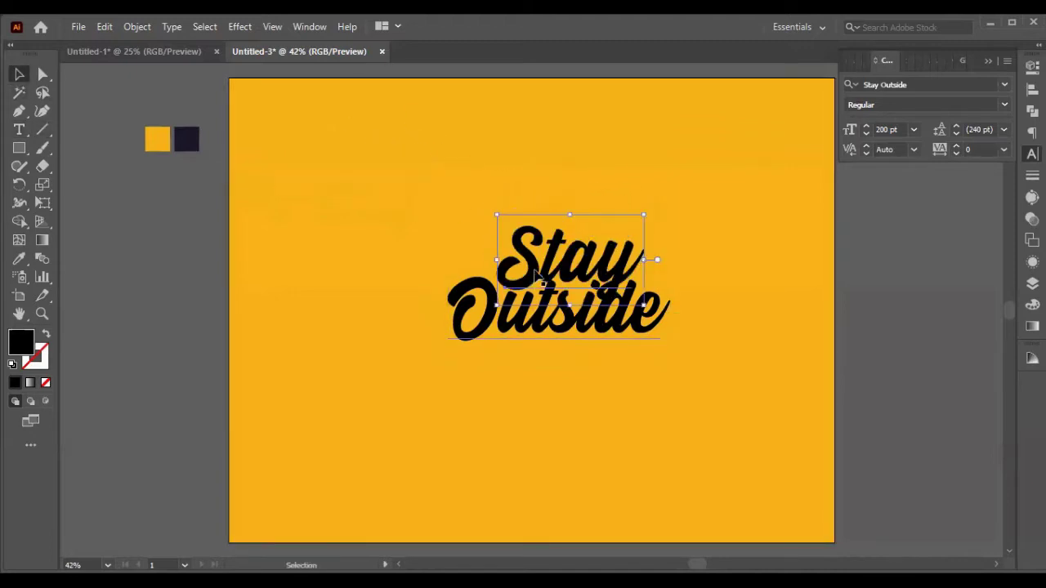
{"action": "left_click", "coordinate": [542, 322]}
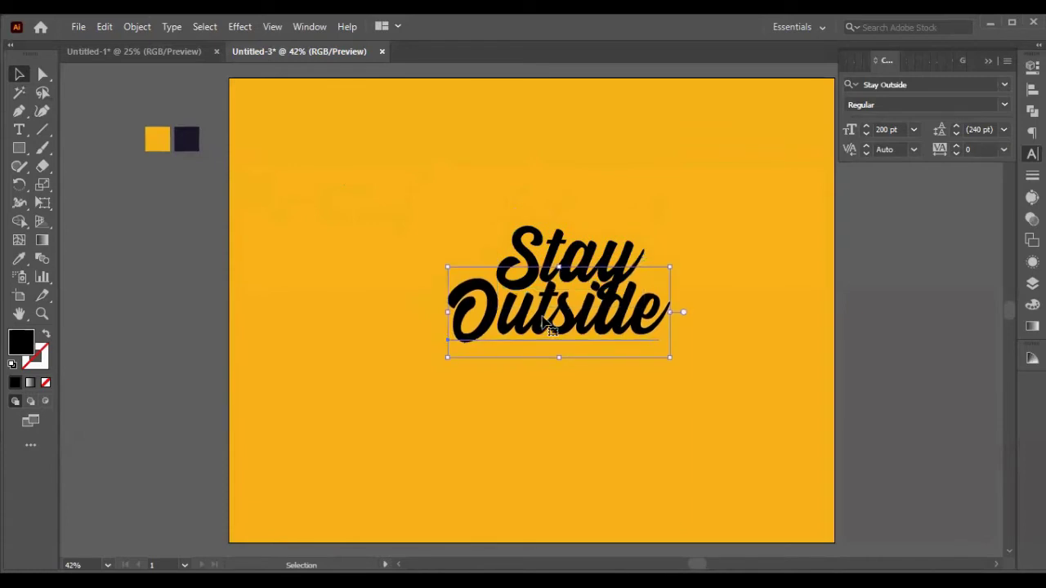
{"action": "key", "text": "shift+Down"}
{"action": "key", "text": "Right"}
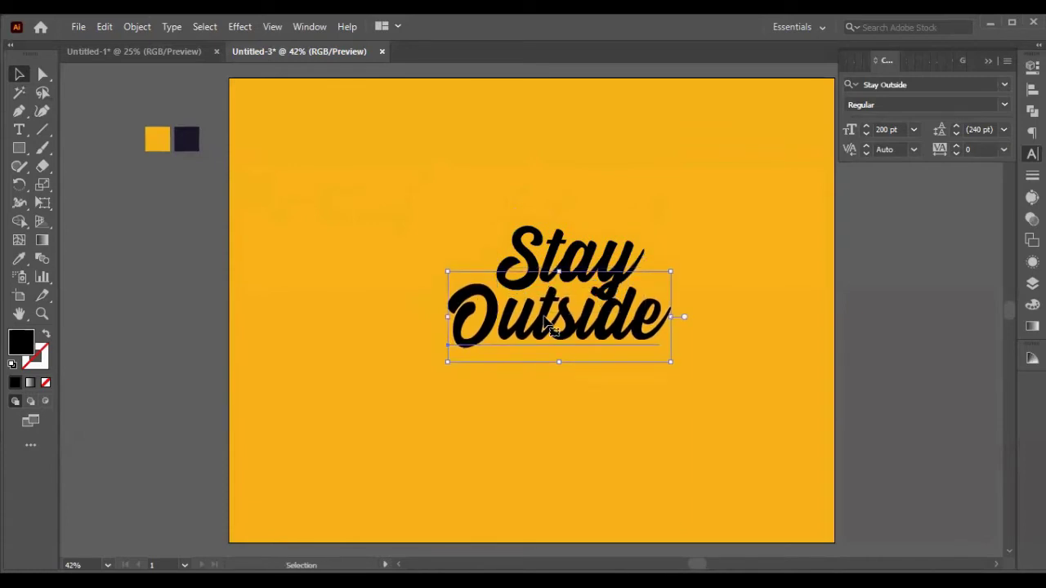
- Align the "Stay" and "Outside" texts to each other by their horizontal centers
{"action": "left_click", "coordinate": [579, 266], "text": "shift"}
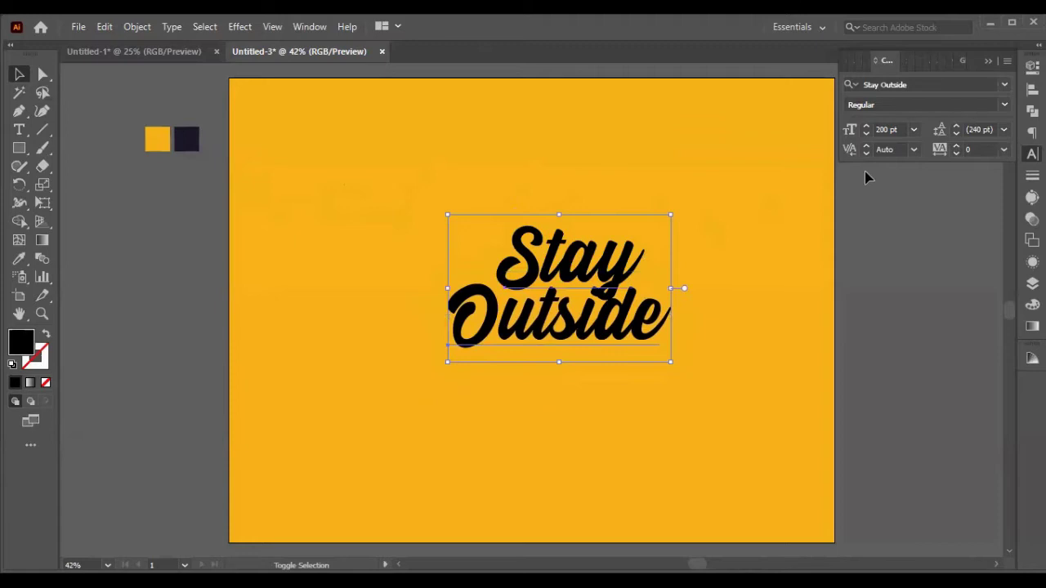
{"action": "left_click", "coordinate": [1032, 89]}
{"action": "left_click", "coordinate": [880, 102]}
{"action": "left_click", "coordinate": [752, 315]}
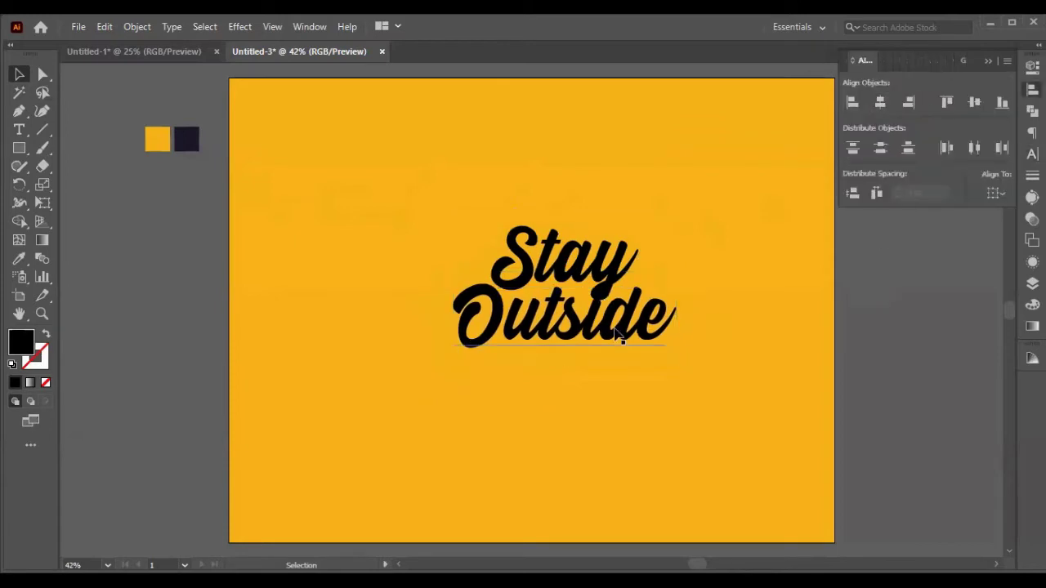
- Shift the "Outside" text slightly down and to the left beneath "Stay" for a staggered layout
{"action": "left_click", "coordinate": [617, 335], "text": "shift"}
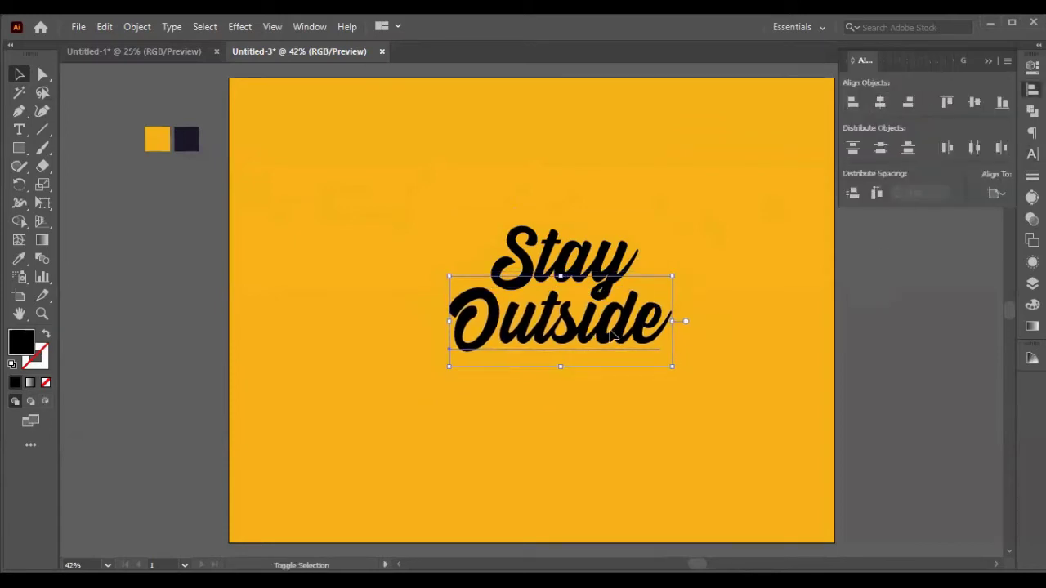
{"action": "key", "text": "shift+Left"}
{"action": "key", "text": "shift+Left"}
{"action": "key", "text": "shift+Left"}
{"action": "key", "text": "shift+Left"}
{"action": "key", "text": "shift+Left"}
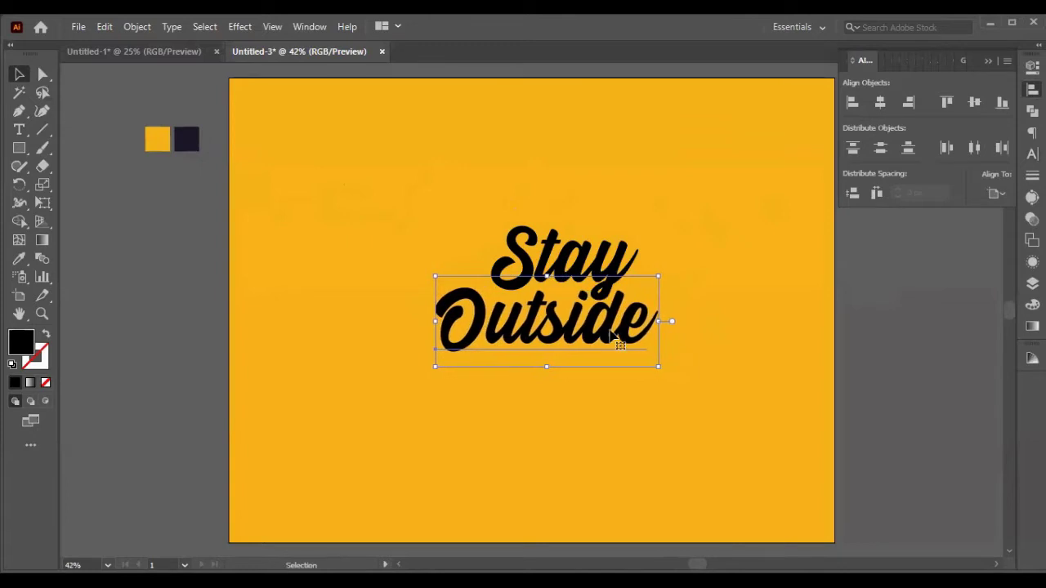
{"action": "left_click", "coordinate": [841, 316]}
{"action": "left_click", "coordinate": [988, 62]}
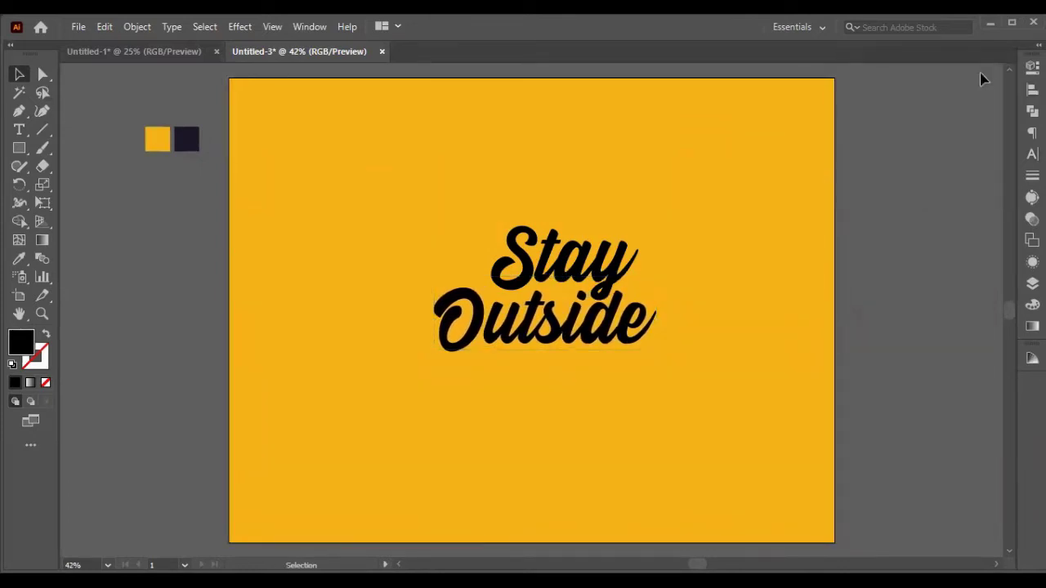
- Lock the large yellow background rectangle in Layer 1
{"action": "left_click", "coordinate": [762, 286]}
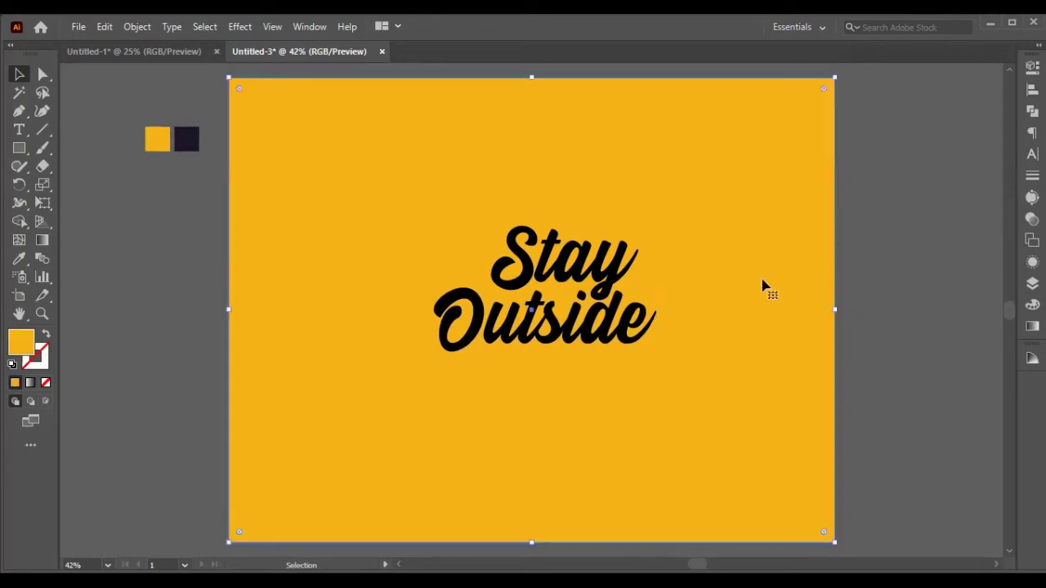
{"action": "left_click", "coordinate": [1032, 284]}
{"action": "left_click", "coordinate": [882, 84]}
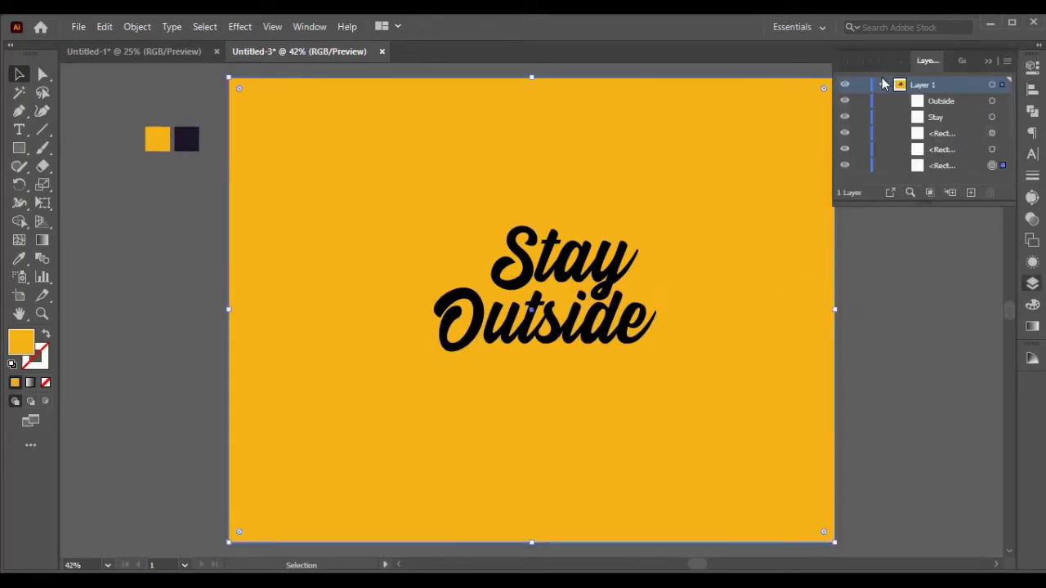
{"action": "left_click", "coordinate": [861, 165]}
- Convert both words to outlines and enlarge them proportionally from their center to fill more of the artboard
{"action": "left_click_drag", "start_coordinate": [410, 189], "coordinate": [681, 417]}
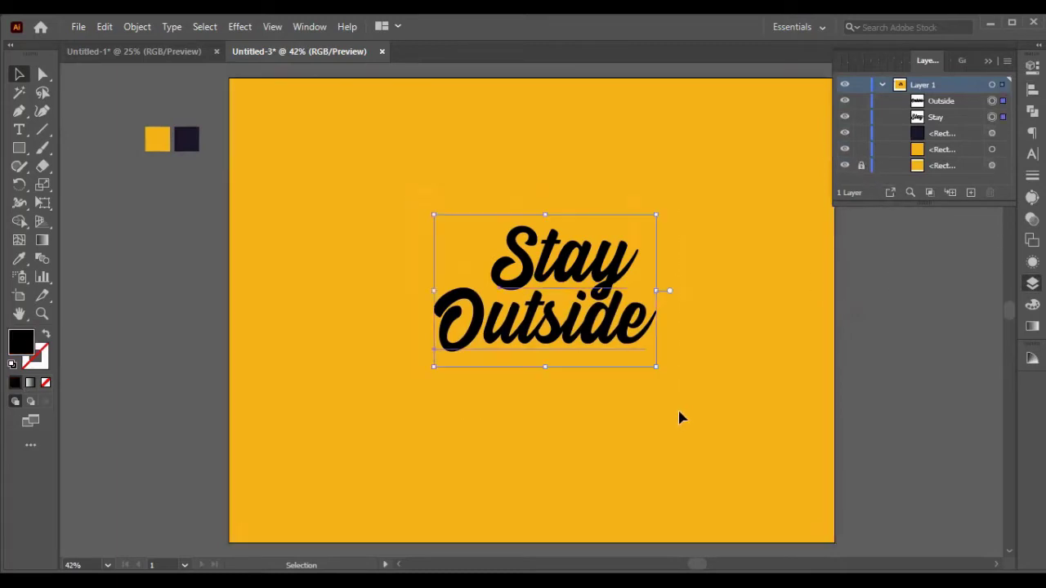
{"action": "right_click", "coordinate": [628, 333]}
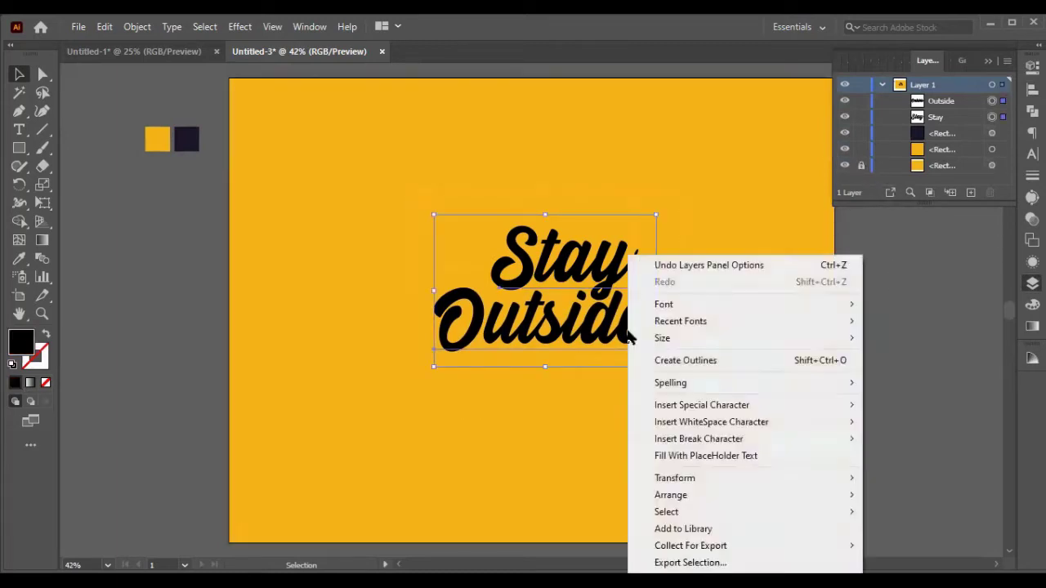
{"action": "left_click", "coordinate": [659, 360]}
{"action": "left_click_drag", "start_coordinate": [656, 353], "coordinate": [723, 416]}
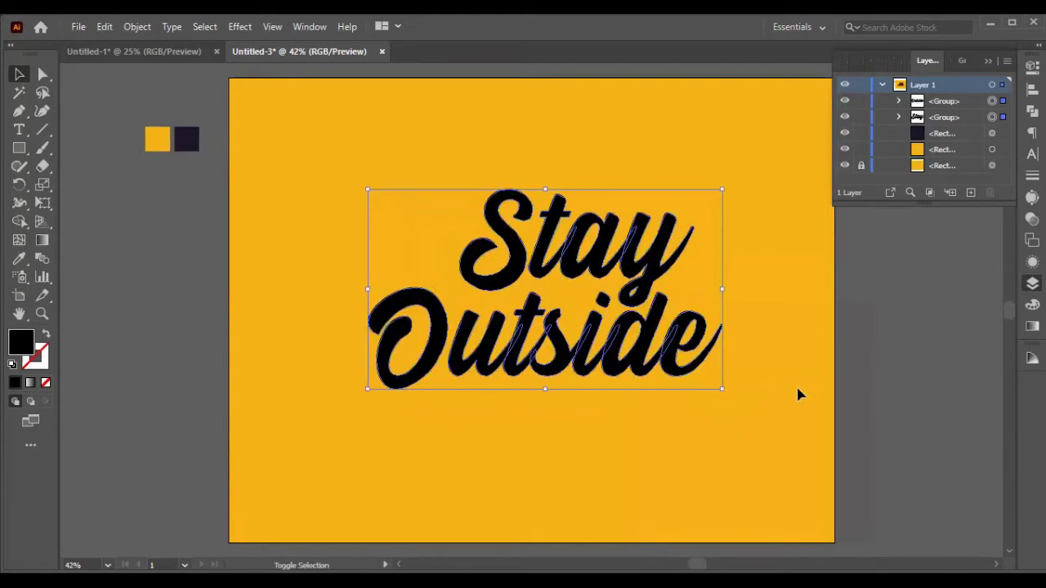
- Undo the enlargement of the outlined lettering and redo it
{"action": "left_click", "coordinate": [868, 378]}
{"action": "key", "text": "ctrl+z"}
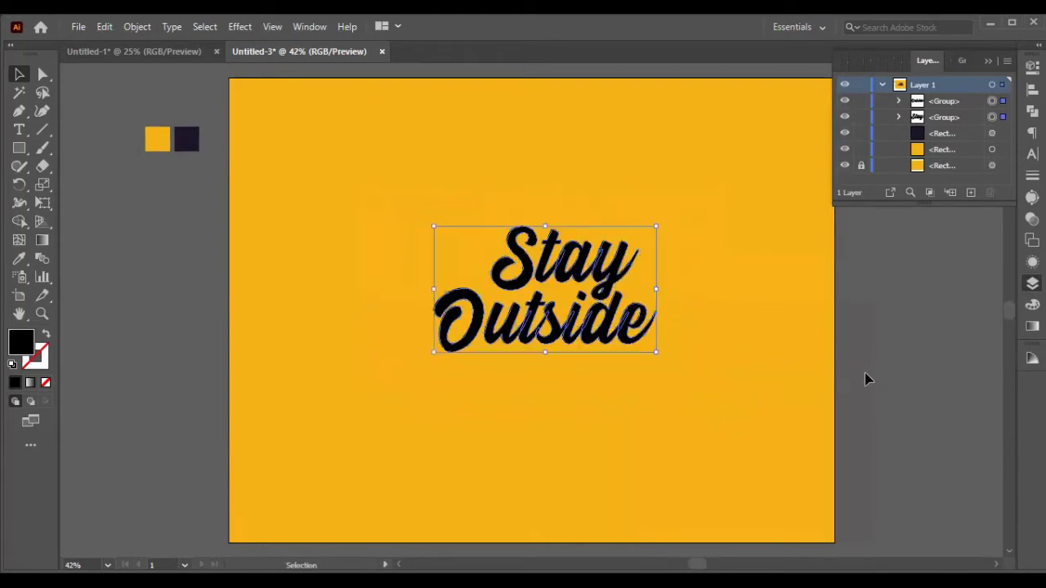
{"action": "left_click", "coordinate": [799, 379]}
{"action": "key", "text": "ctrl+shift+z"}
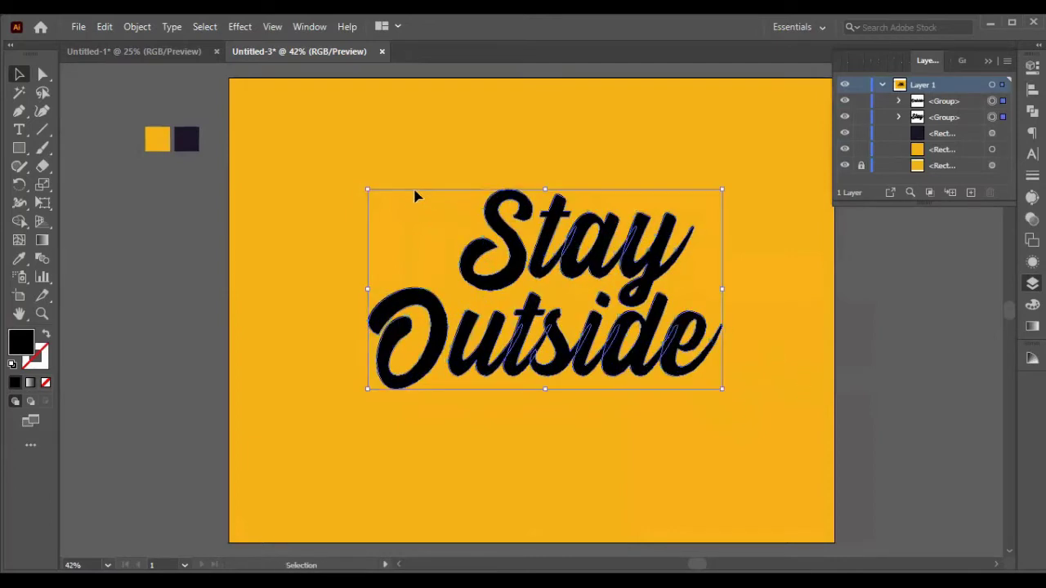
{"action": "left_click", "coordinate": [397, 213]}
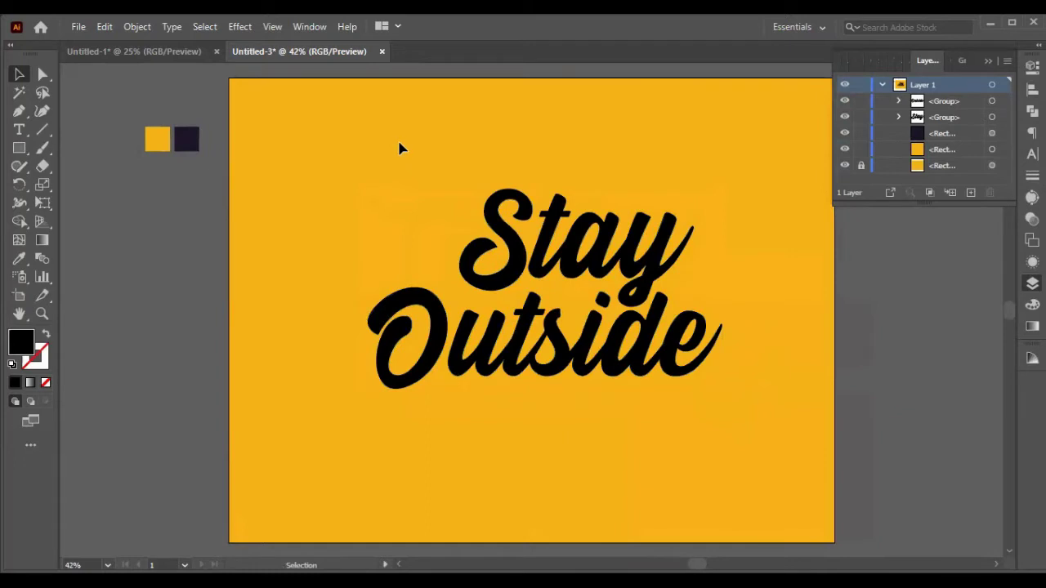
- Apply Offset Path to both outlined words with a 13 px offset and miter joins
{"action": "left_click_drag", "start_coordinate": [323, 161], "coordinate": [785, 412]}
{"action": "key", "text": "a"}
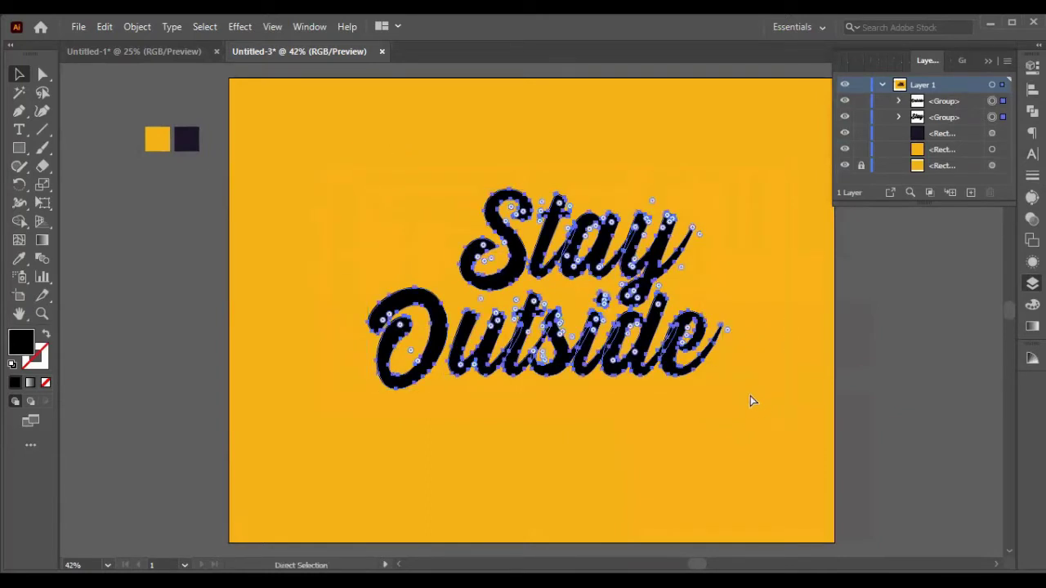
{"action": "left_click", "coordinate": [137, 27]}
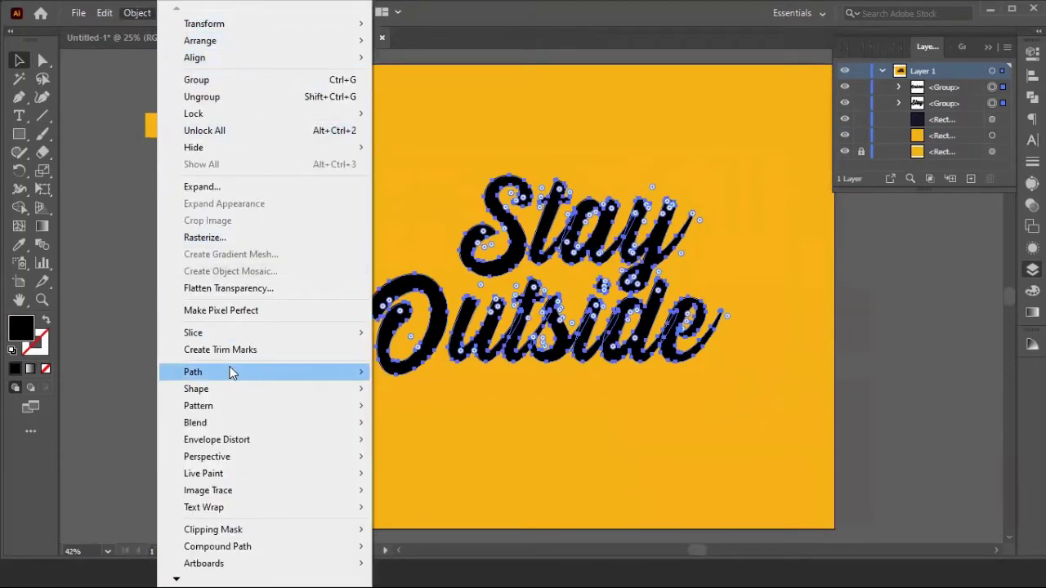
{"action": "mouse_move", "coordinate": [234, 384]}
{"action": "left_click", "coordinate": [421, 427]}
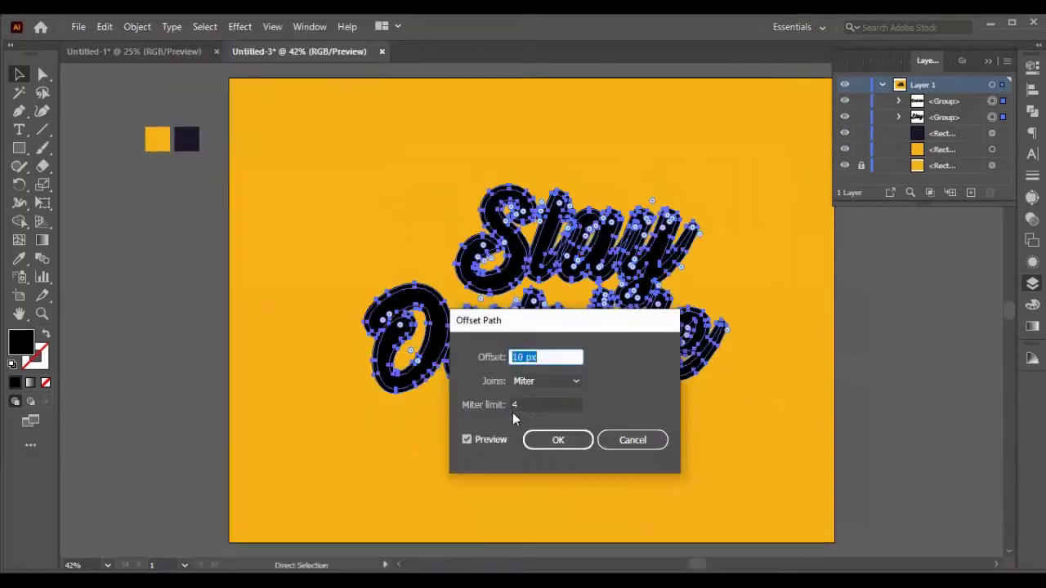
{"action": "key", "text": "Up"}
{"action": "key", "text": "Up"}
{"action": "key", "text": "Up"}
{"action": "key", "text": "Up"}
{"action": "key", "text": "Up"}
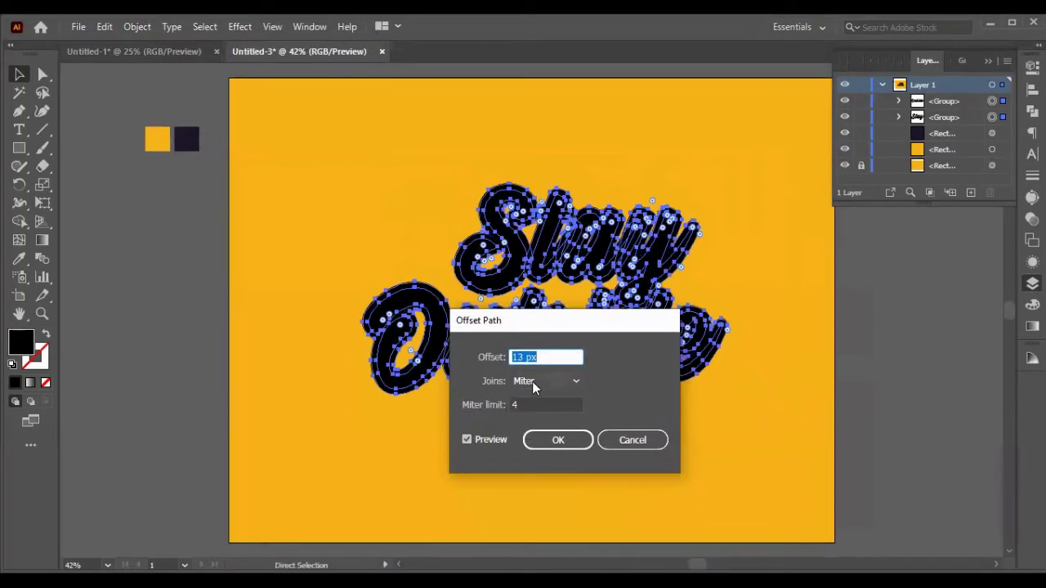
{"action": "left_click", "coordinate": [545, 446]}
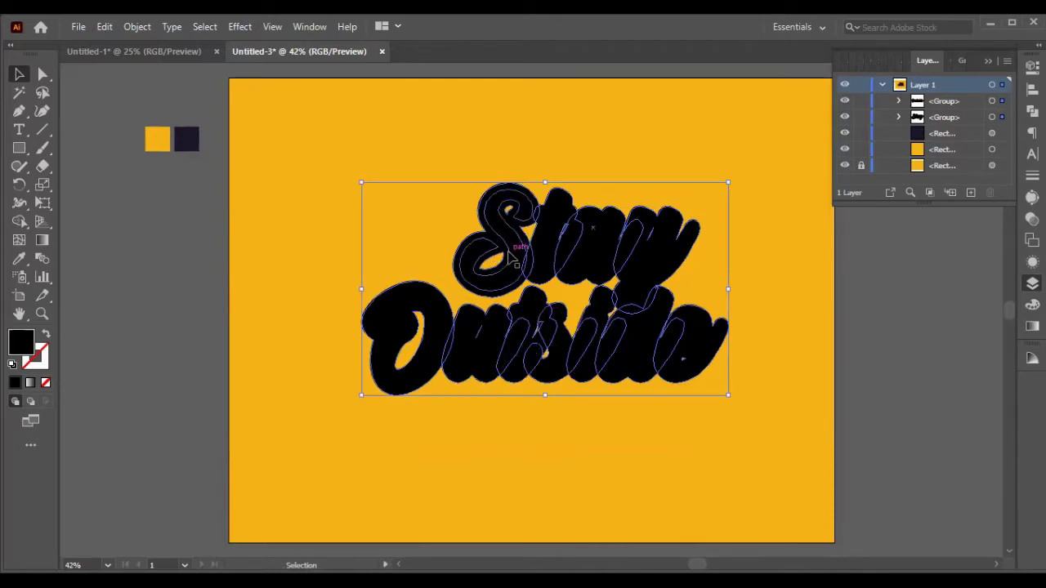
- Move the offset shapes straight up, away from the original lettering, to near the top edge of the artboard
{"action": "key", "text": "shift+Up"}
{"action": "key", "text": "shift+Up"}
{"action": "key", "text": "shift+Up"}
{"action": "key", "text": "shift+Up"}
{"action": "key", "text": "shift+Up"}
{"action": "key", "text": "shift+Up"}
{"action": "key", "text": "shift+Up"}
{"action": "key", "text": "shift+Up"}
{"action": "key", "text": "shift+Up"}
{"action": "key", "text": "shift+Up"}
{"action": "key", "text": "shift+Up"}
{"action": "key", "text": "shift+Up"}
{"action": "key", "text": "shift+Up"}
{"action": "key", "text": "shift+Up"}
{"action": "key", "text": "shift+Up"}
{"action": "key", "text": "shift+Up"}
{"action": "key", "text": "shift+Up"}
{"action": "key", "text": "shift+Up"}
{"action": "key", "text": "shift+Up"}
{"action": "key", "text": "shift+Up"}
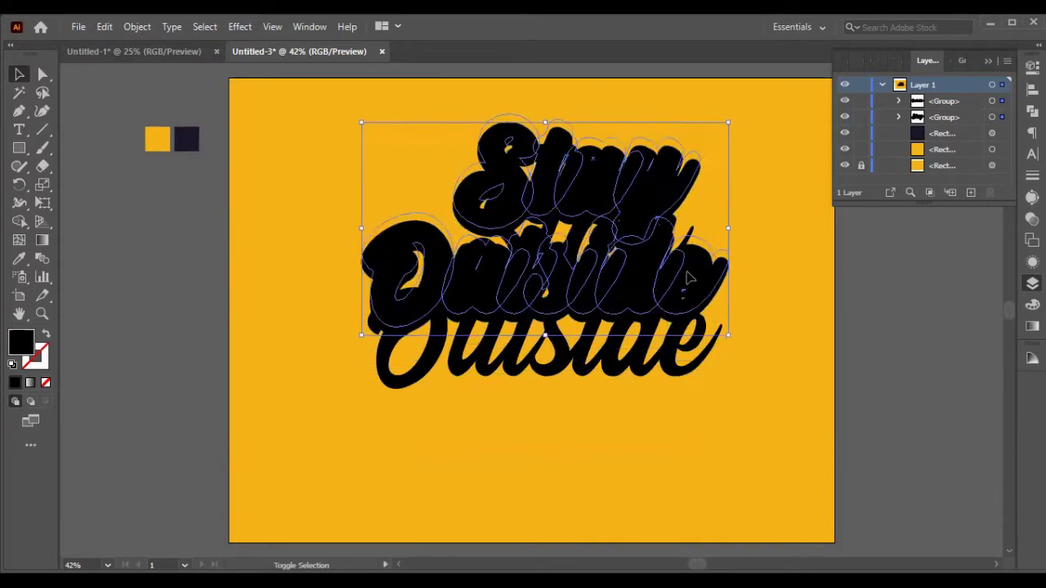
{"action": "key", "text": "alt+Up"}
{"action": "key", "text": "alt+Up"}
{"action": "key", "text": "alt+Up"}
{"action": "key", "text": "alt+Up"}
{"action": "key", "text": "alt+Up"}
{"action": "key", "text": "alt+Up"}
- Unite the overlapping offset shapes into one outline with the Pathfinder shape modes
{"action": "left_click", "coordinate": [1031, 111]}
{"action": "left_click", "coordinate": [855, 102]}
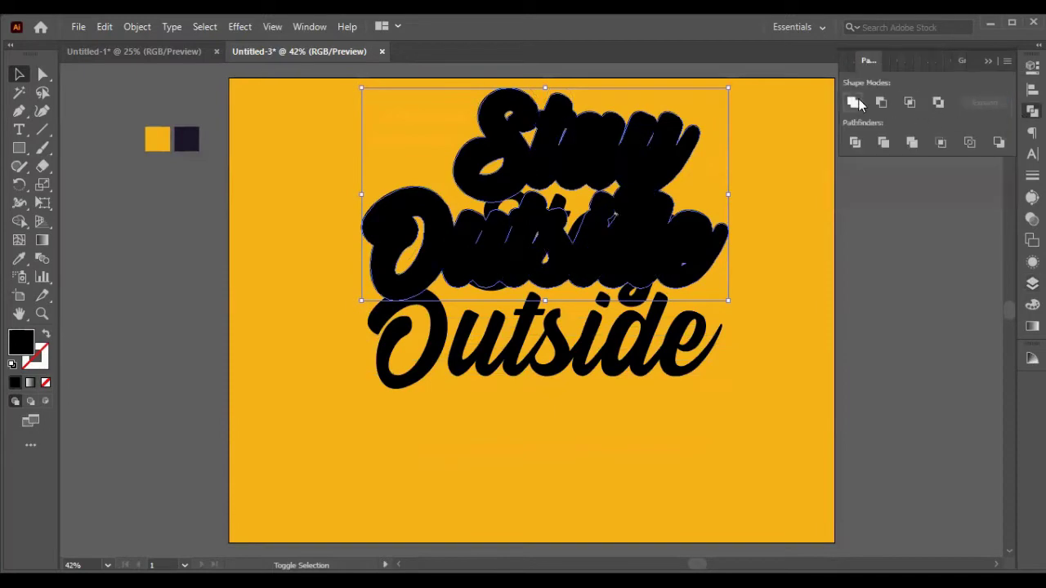
{"action": "left_click", "coordinate": [835, 211]}
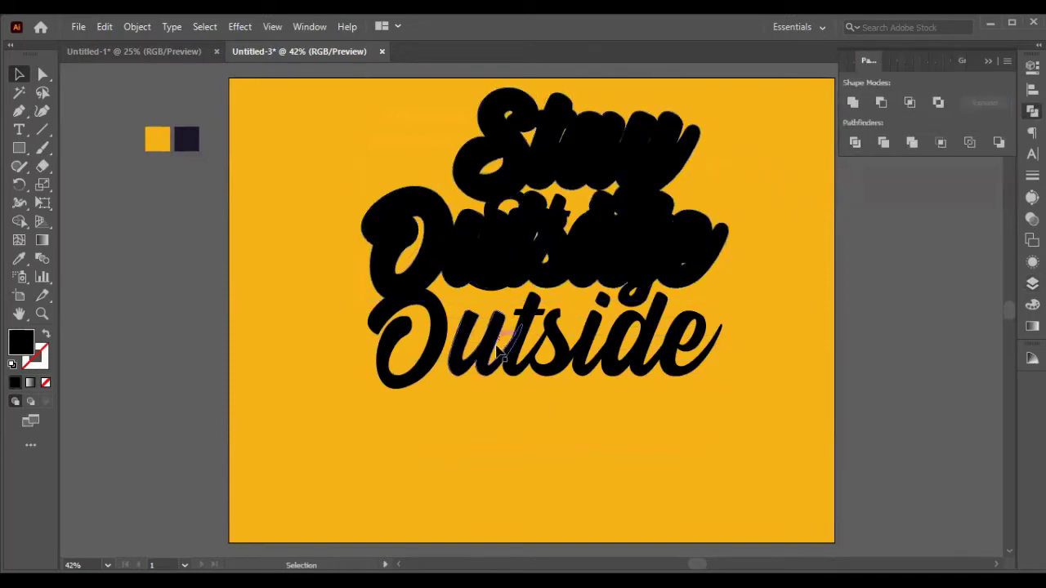
- Move only the united offset shape back down over the original "Stay Outside" lettering
{"action": "left_click_drag", "start_coordinate": [618, 149], "coordinate": [606, 219]}
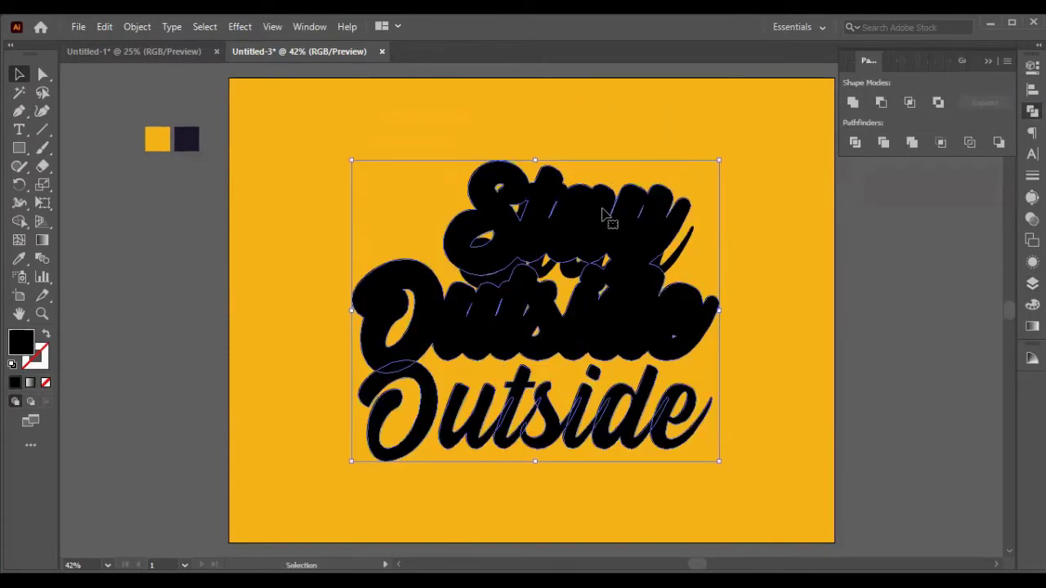
{"action": "key", "text": "ctrl+z"}
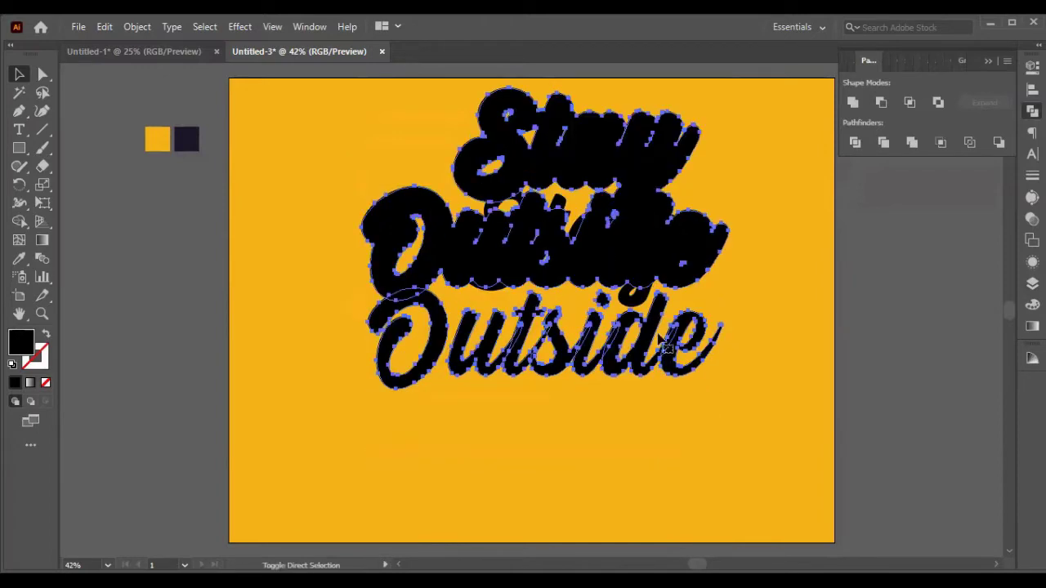
{"action": "key", "text": "v"}
{"action": "left_click", "coordinate": [771, 460]}
{"action": "left_click", "coordinate": [621, 227]}
{"action": "left_click_drag", "start_coordinate": [621, 227], "coordinate": [619, 315]}
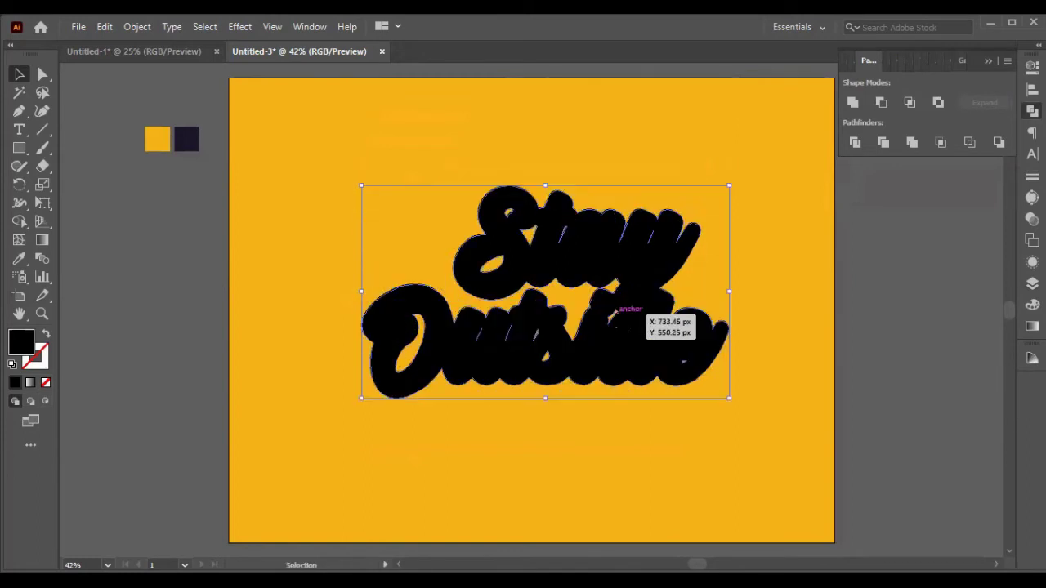
- Recolor the united offset shape with the dark navy swatch and send it behind the "Stay Outside" lettering
{"action": "left_click", "coordinate": [18, 258]}
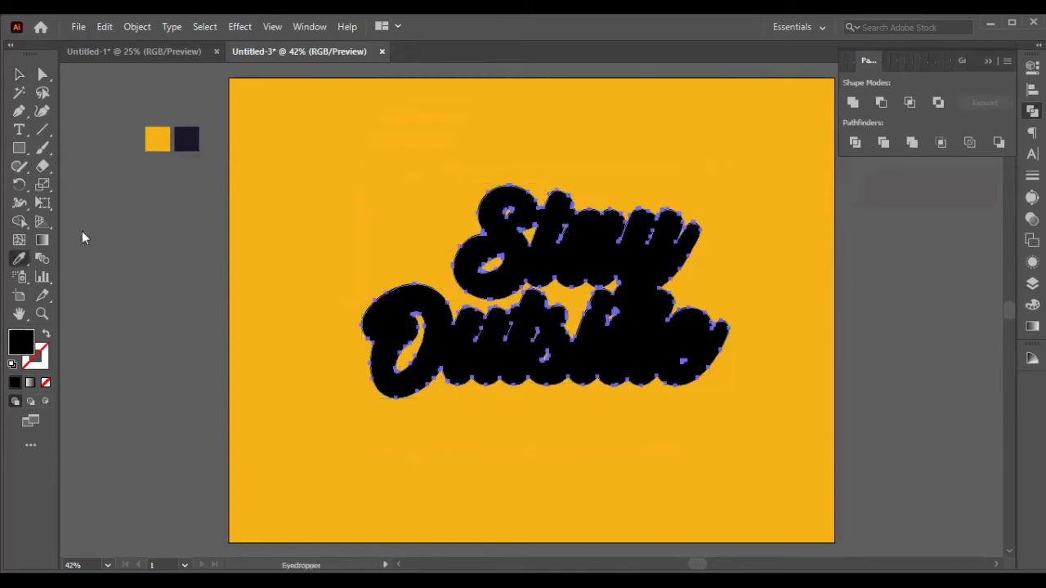
{"action": "left_click", "coordinate": [187, 142]}
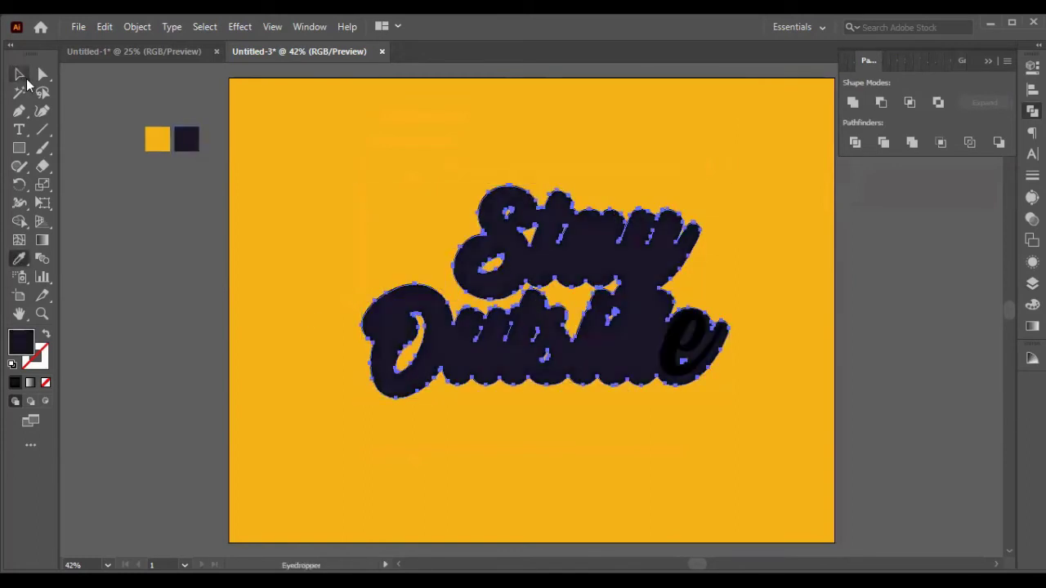
{"action": "left_click", "coordinate": [23, 76]}
{"action": "key", "text": "ctrl+z"}
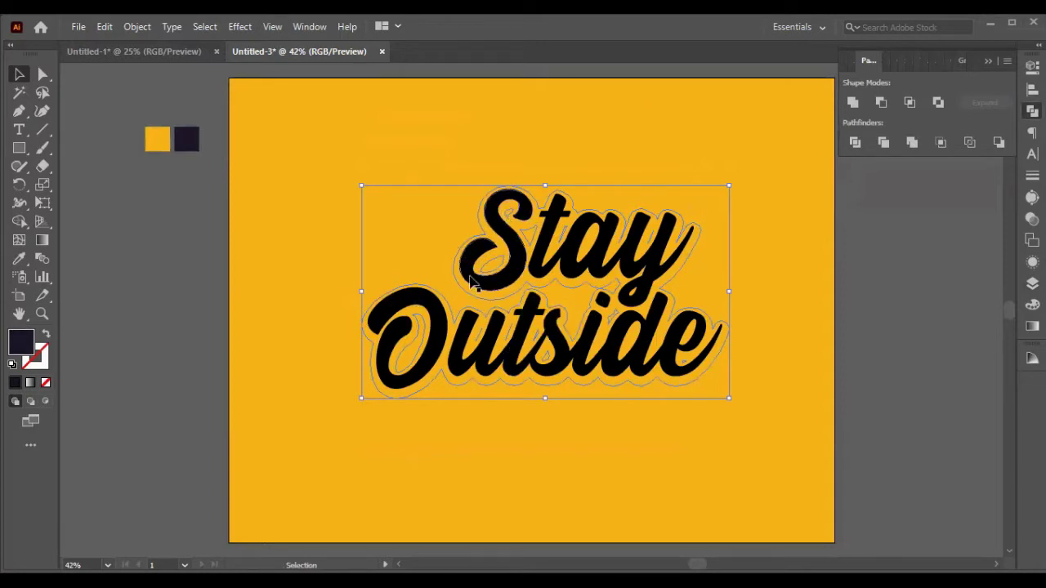
- Select the lettering together with its offset shape and bring both in front of the yellow background
{"action": "left_click", "coordinate": [518, 266]}
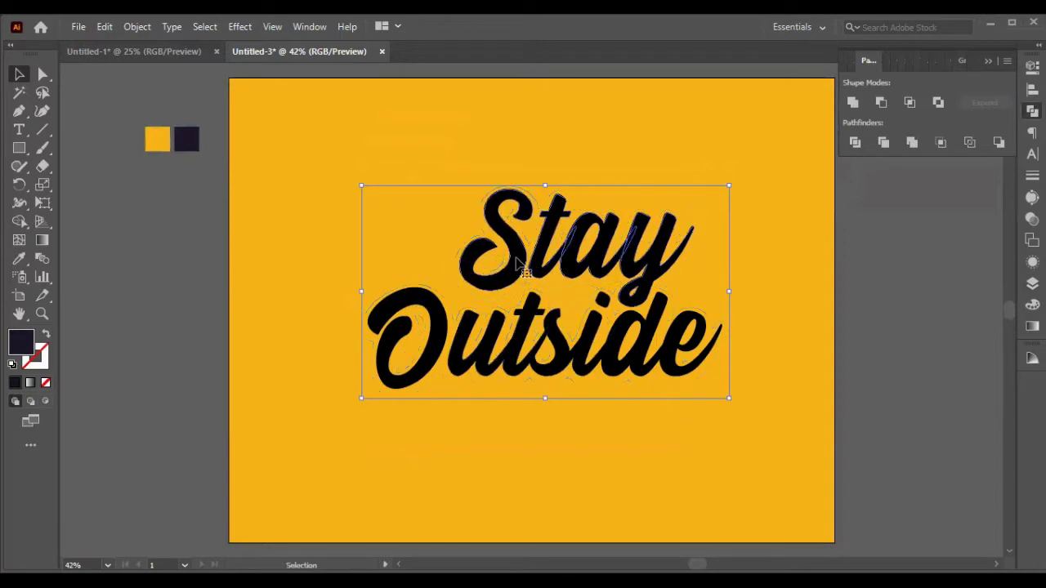
{"action": "left_click", "coordinate": [448, 322], "text": "shift"}
{"action": "left_click", "coordinate": [392, 430]}
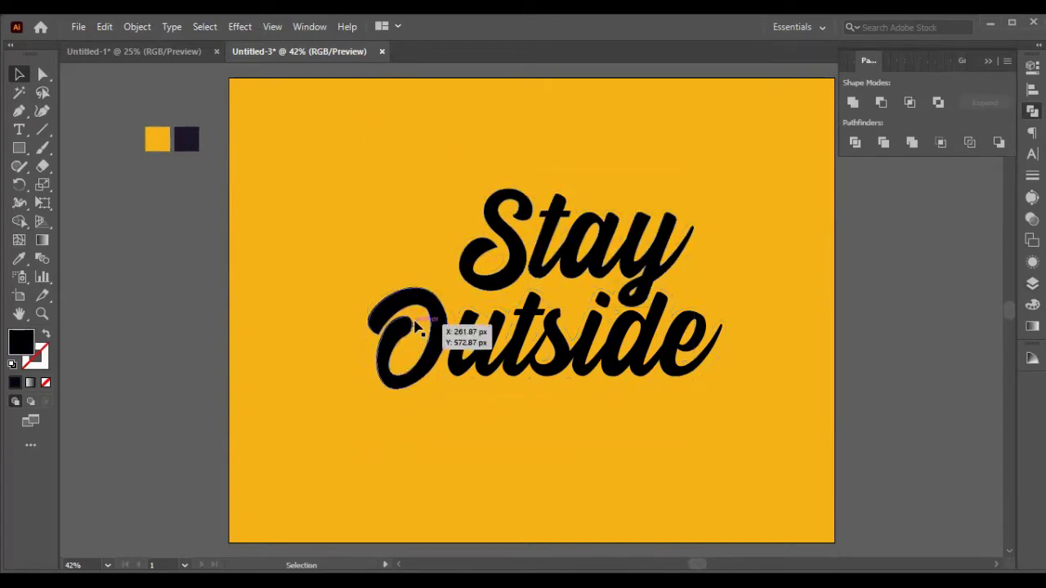
{"action": "left_click", "coordinate": [368, 344]}
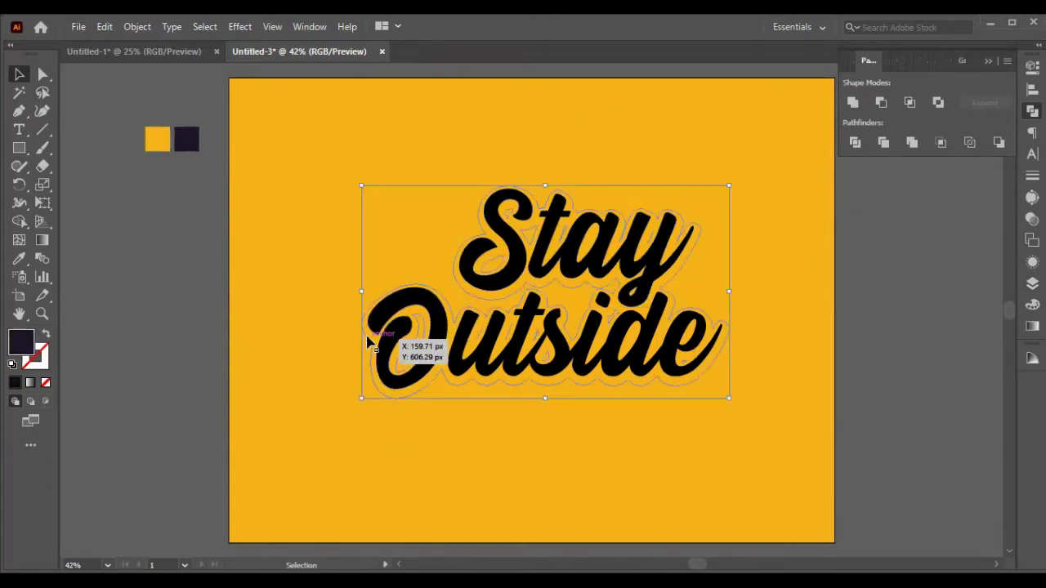
{"action": "left_click_drag", "start_coordinate": [268, 168], "coordinate": [675, 437]}
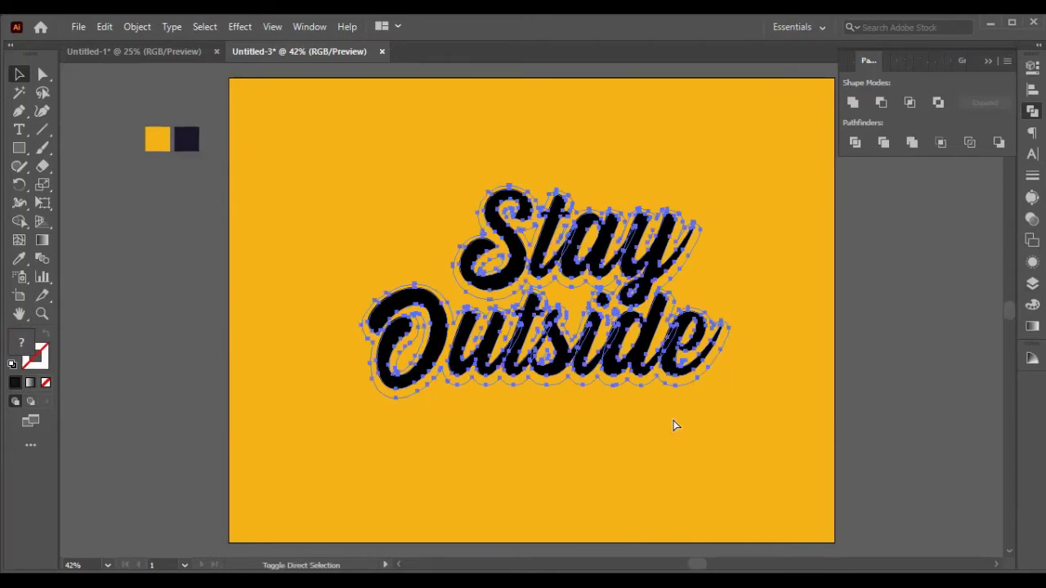
{"action": "key", "text": "ctrl+shift+]"}
{"action": "left_click", "coordinate": [682, 442]}
- Select all the letters of "Stay Outside" without the offset shape and fill them with the background's yellow using the Eyedropper
{"action": "left_click", "coordinate": [643, 374]}
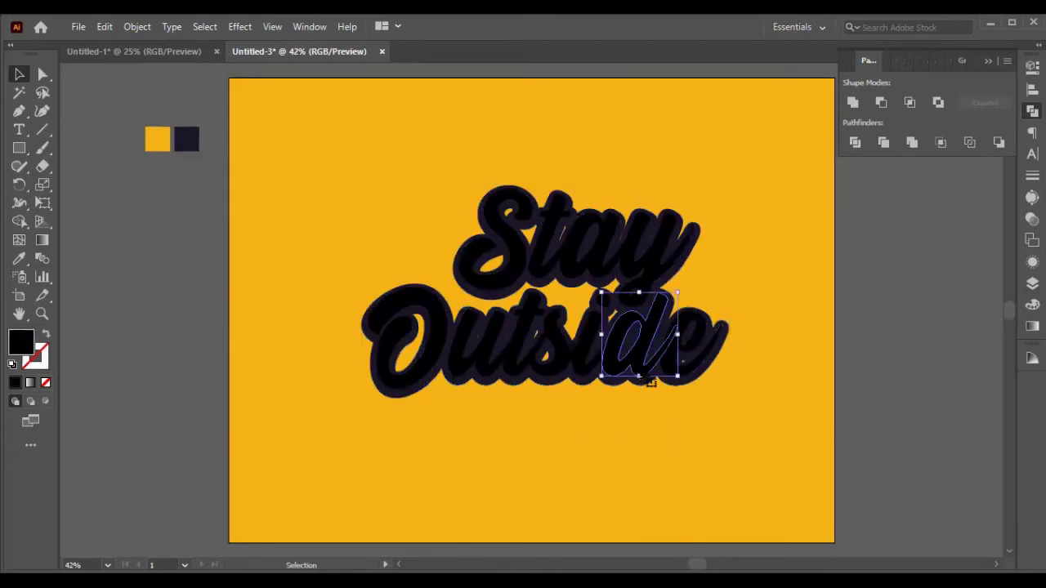
{"action": "left_click", "coordinate": [699, 335], "text": "shift"}
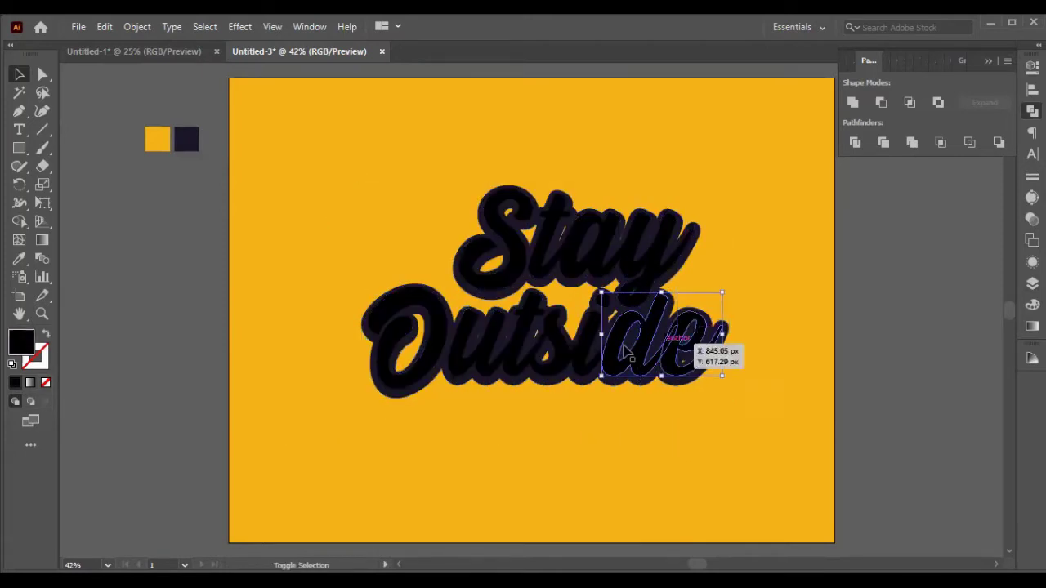
{"action": "left_click", "coordinate": [582, 353], "text": "shift"}
{"action": "left_click", "coordinate": [560, 358], "text": "shift"}
{"action": "left_click", "coordinate": [508, 362], "text": "shift"}
{"action": "left_click", "coordinate": [495, 361], "text": "shift"}
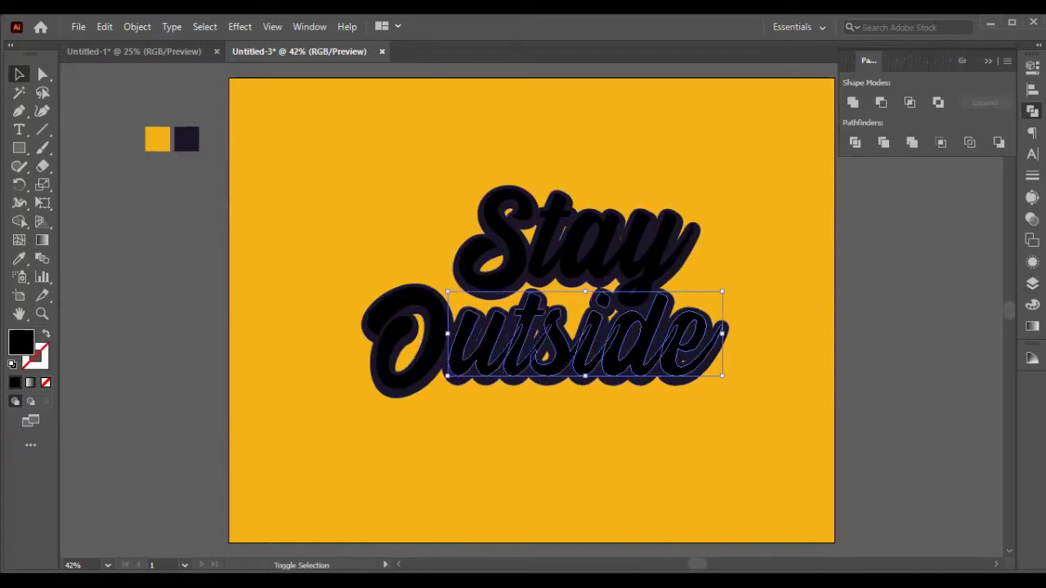
{"action": "left_click", "coordinate": [437, 337], "text": "shift"}
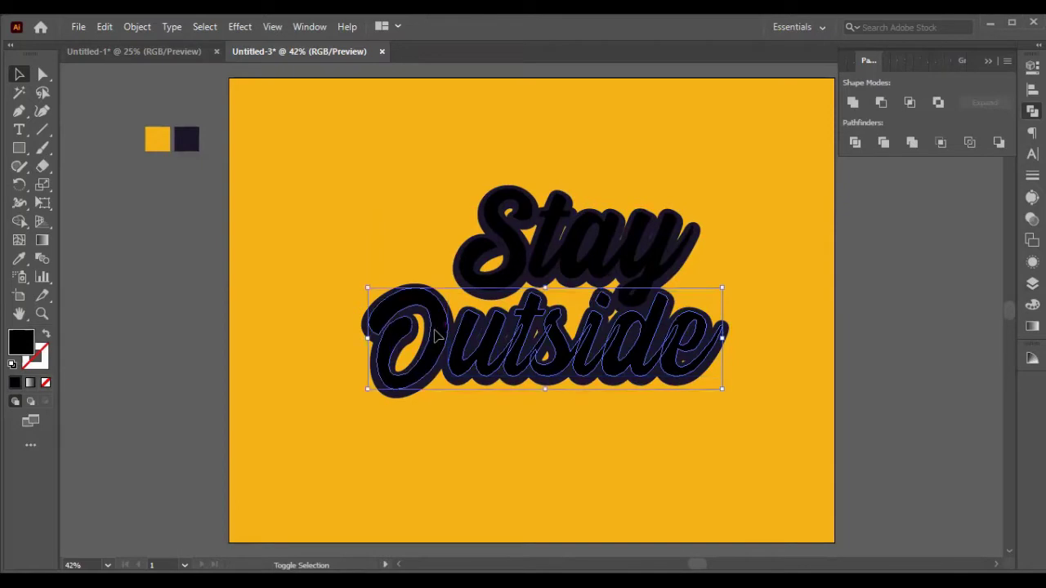
{"action": "left_click", "coordinate": [546, 220], "text": "shift"}
{"action": "left_click", "coordinate": [545, 215], "text": "shift"}
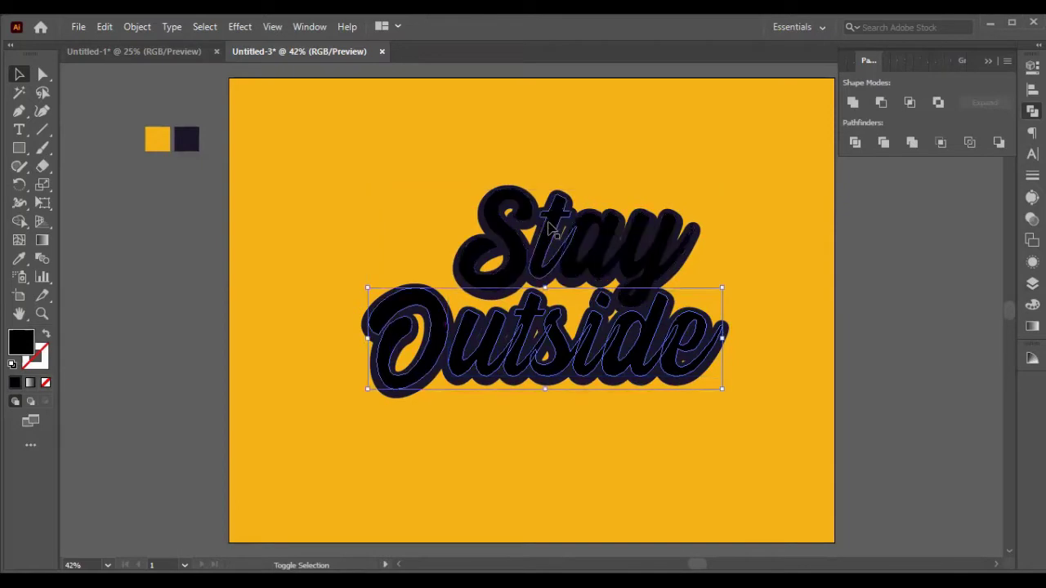
{"action": "left_click", "coordinate": [513, 244], "text": "shift"}
{"action": "left_click", "coordinate": [19, 259]}
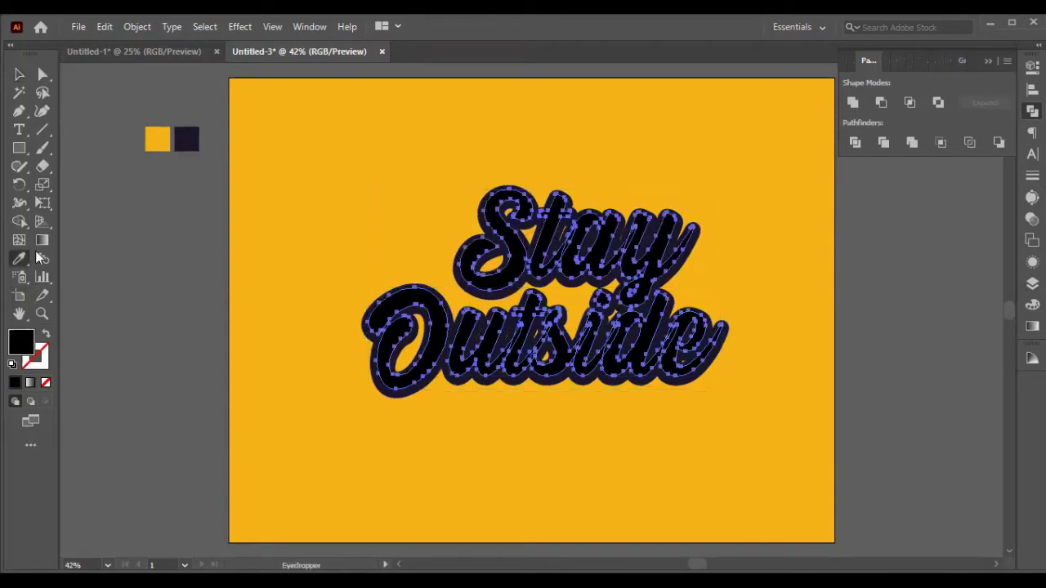
{"action": "left_click", "coordinate": [262, 174]}
{"action": "left_click", "coordinate": [16, 76]}
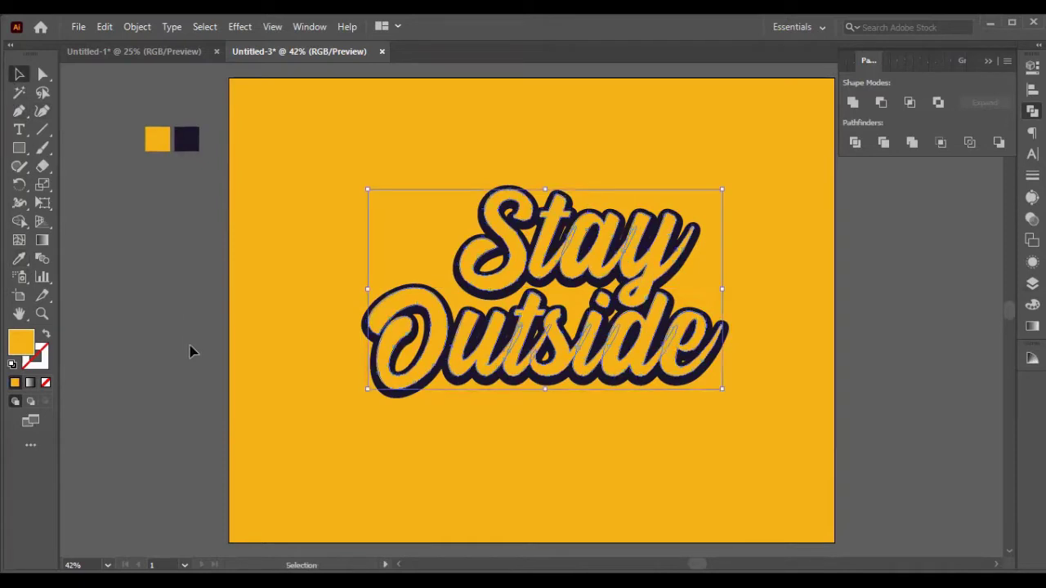
- Apply Offset Path to the dark navy outline shape with a 15 px offset, miter joins and a miter limit of 4
{"action": "left_click", "coordinate": [344, 369]}
{"action": "left_click", "coordinate": [381, 392]}
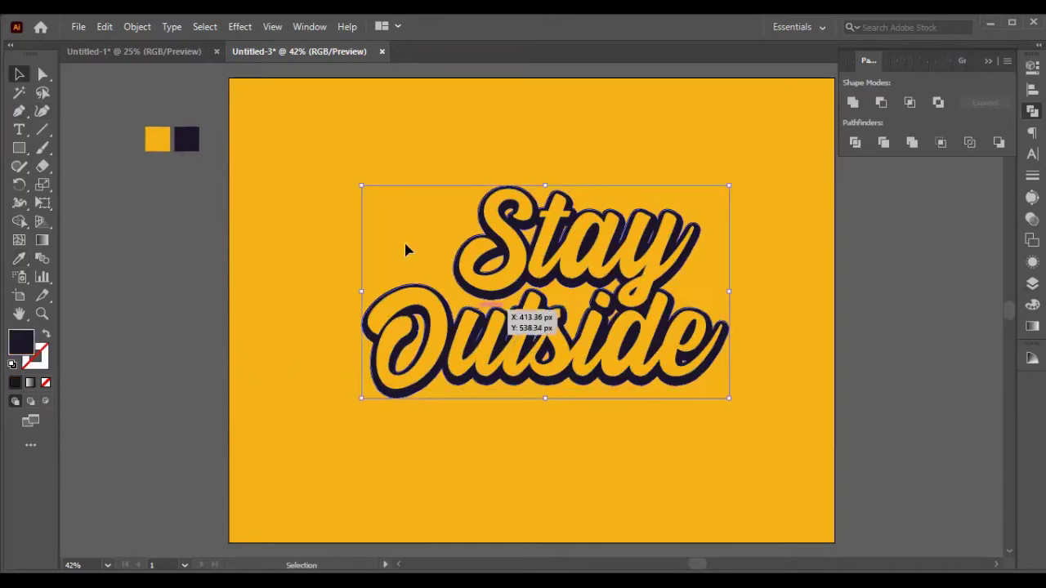
{"action": "left_click", "coordinate": [139, 27]}
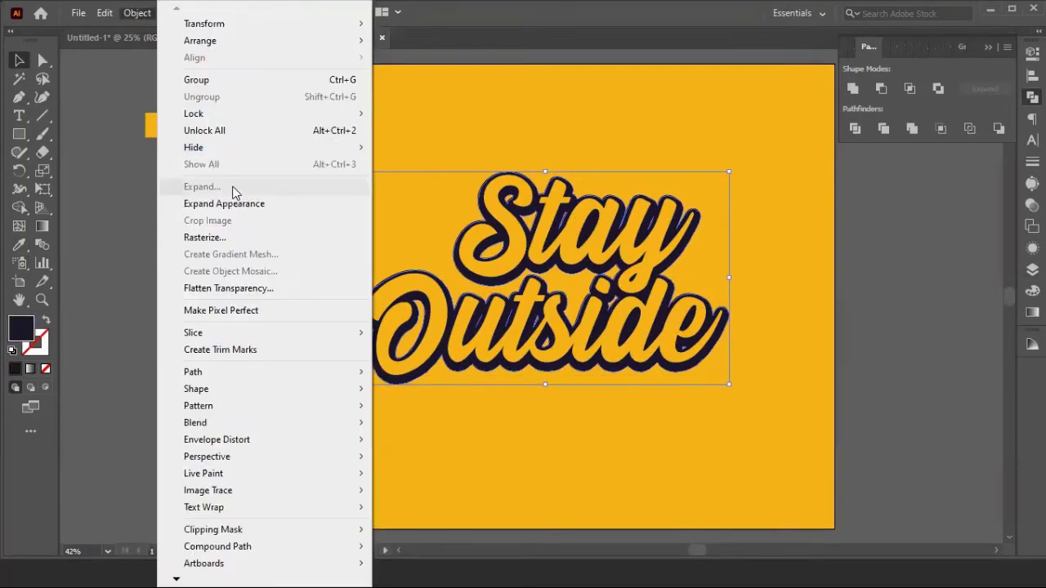
{"action": "mouse_move", "coordinate": [248, 371]}
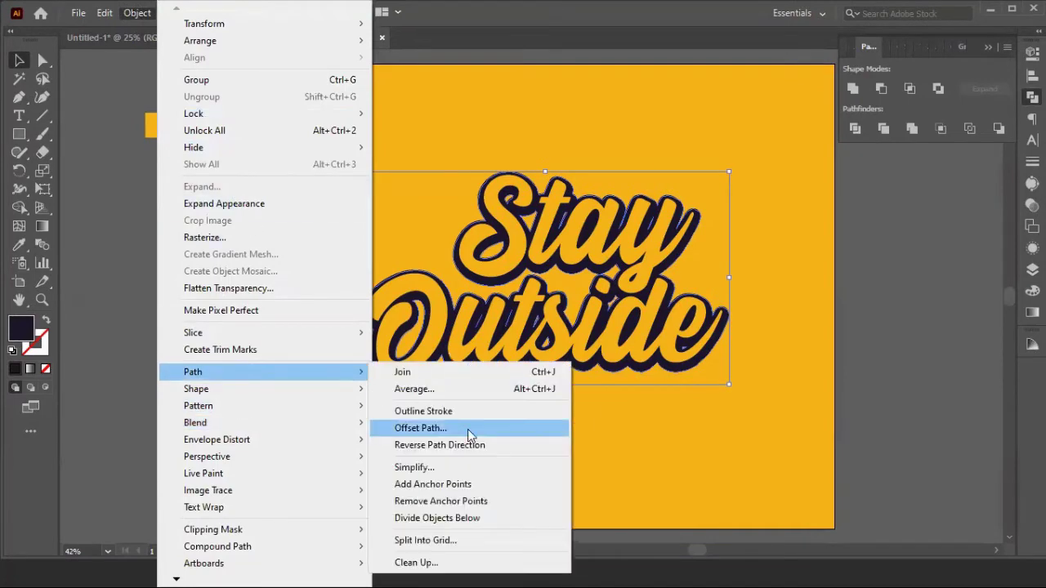
{"action": "left_click", "coordinate": [470, 430]}
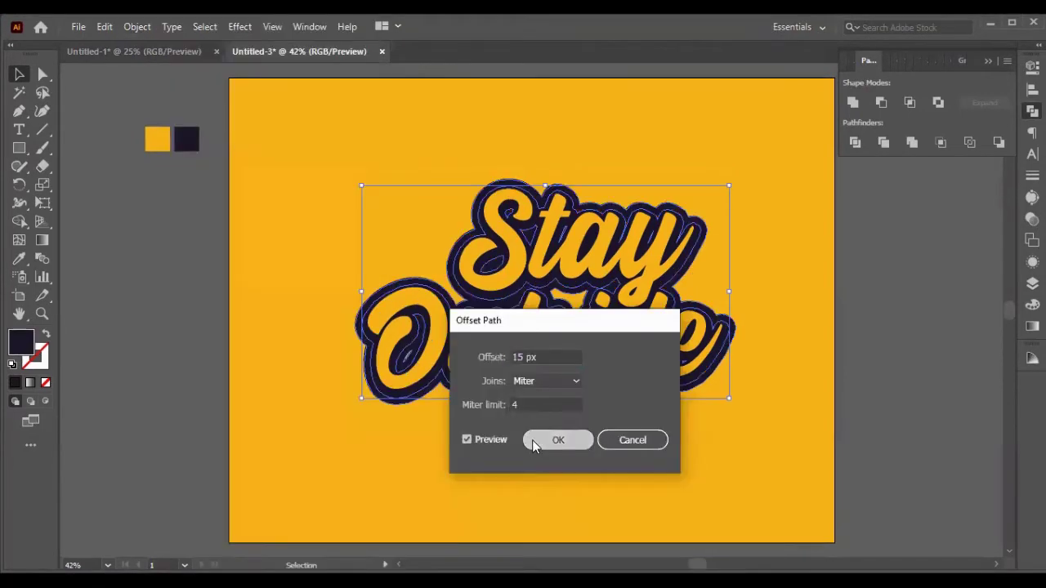
{"action": "left_click", "coordinate": [533, 441]}
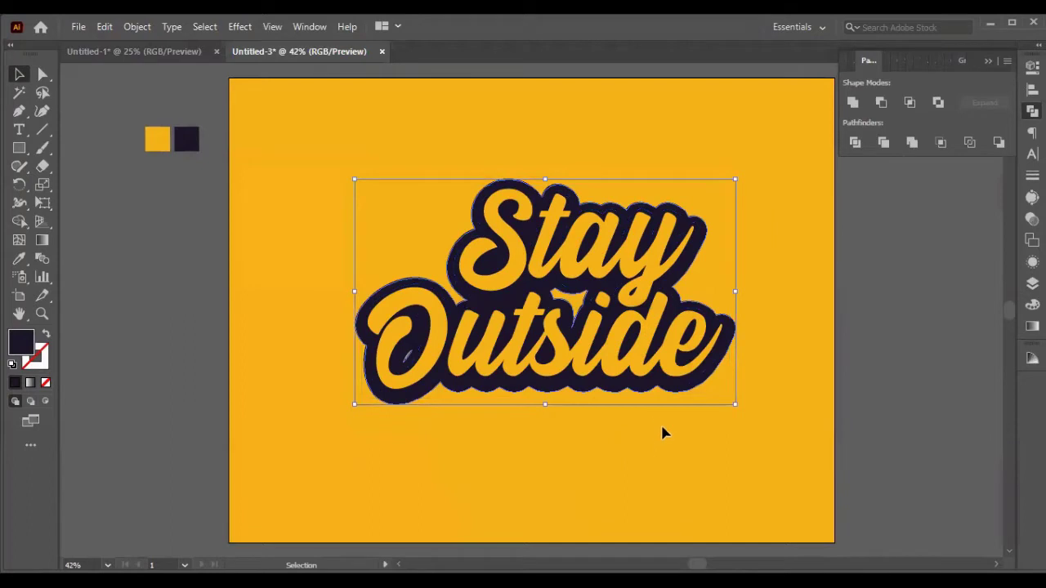
- Unite the new 15 px offset shape with the dark navy outline shape beneath the lettering
{"action": "left_click", "coordinate": [693, 425]}
{"action": "left_click_drag", "start_coordinate": [738, 325], "coordinate": [730, 349]}
{"action": "key", "text": "a"}
{"action": "key", "text": "ctrl+z"}
{"action": "key", "text": "v"}
{"action": "left_click", "coordinate": [493, 268], "text": "shift"}
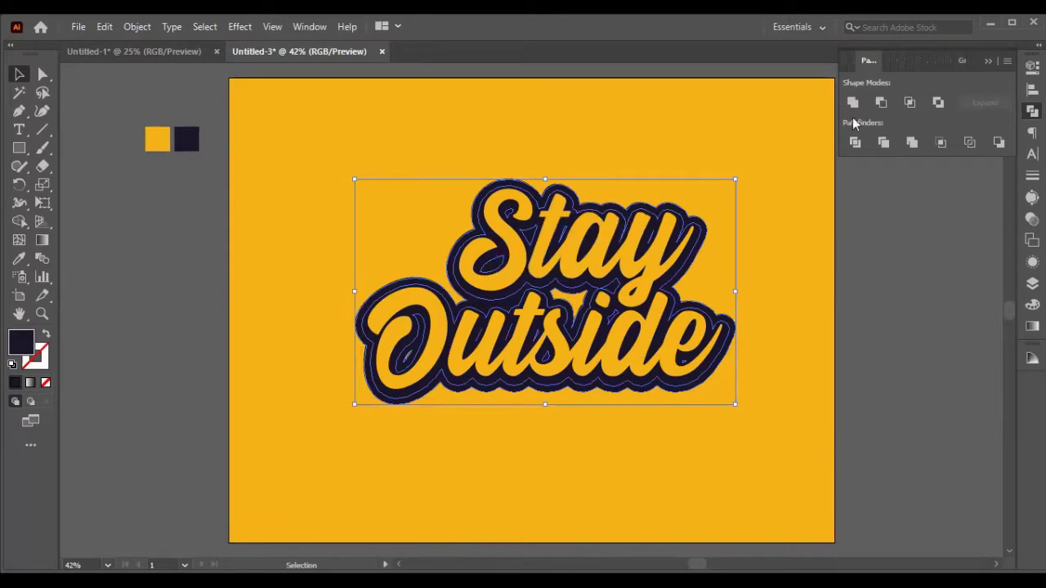
{"action": "left_click", "coordinate": [1029, 90]}
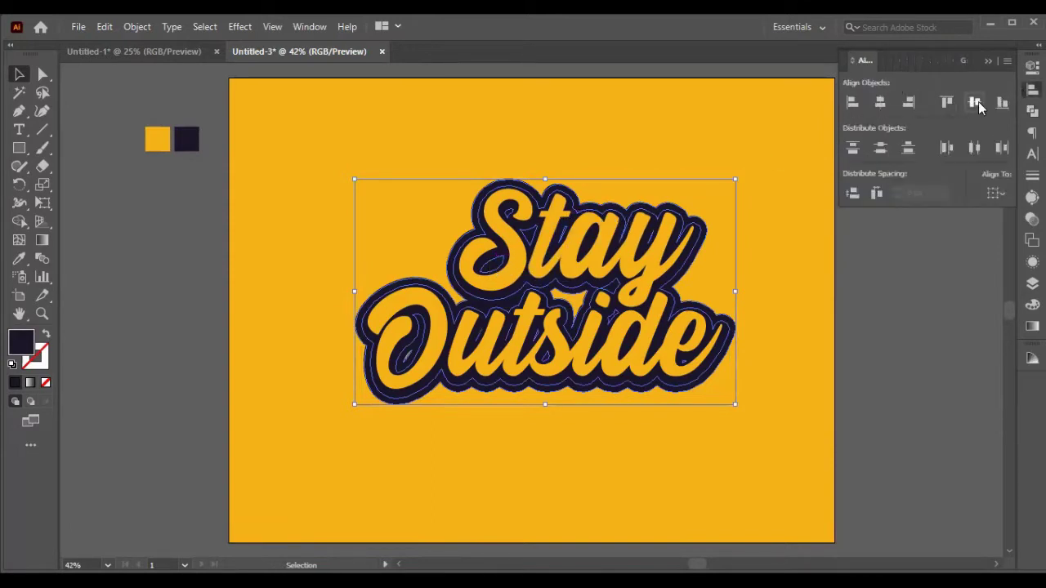
{"action": "left_click", "coordinate": [1030, 112]}
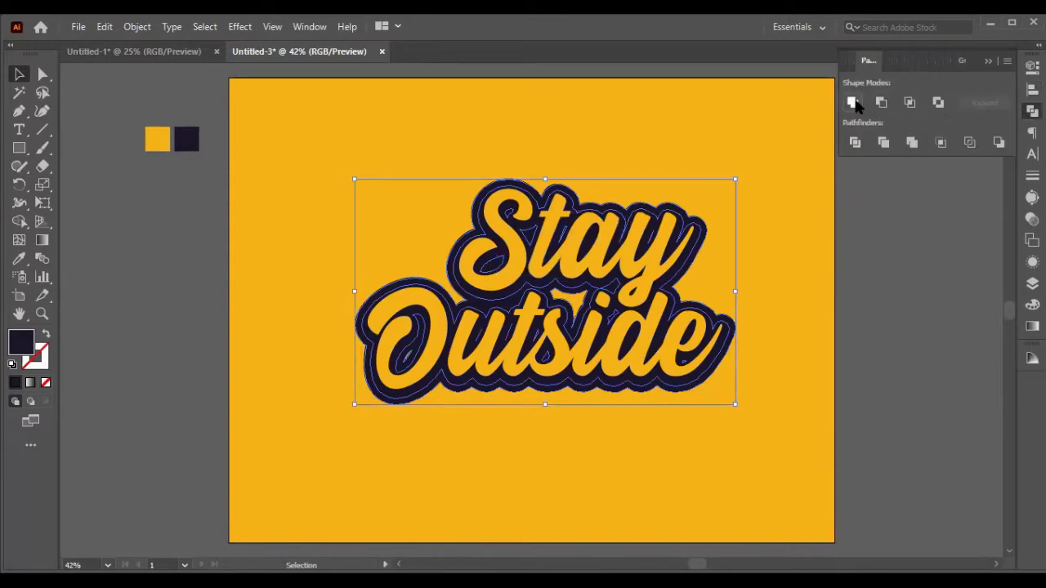
{"action": "left_click", "coordinate": [852, 102]}
{"action": "left_click", "coordinate": [674, 123]}
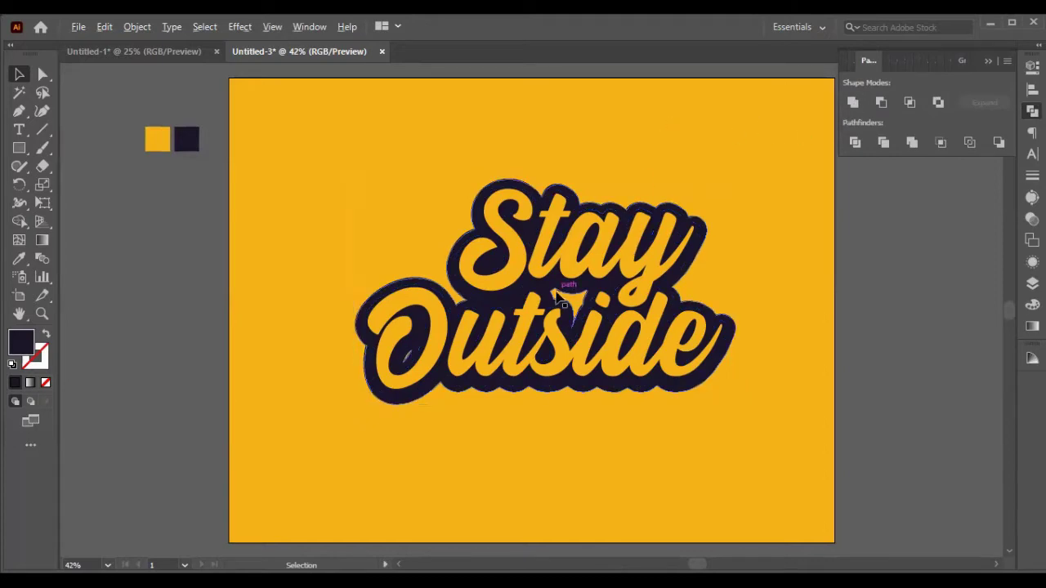
- Draw a closed dark navy Pen shape covering the yellow gap between "Stay" and the "s" and "i" of "Outside"
{"action": "scroll", "coordinate": [561, 291], "scroll_direction": "up", "scroll_amount": 4}
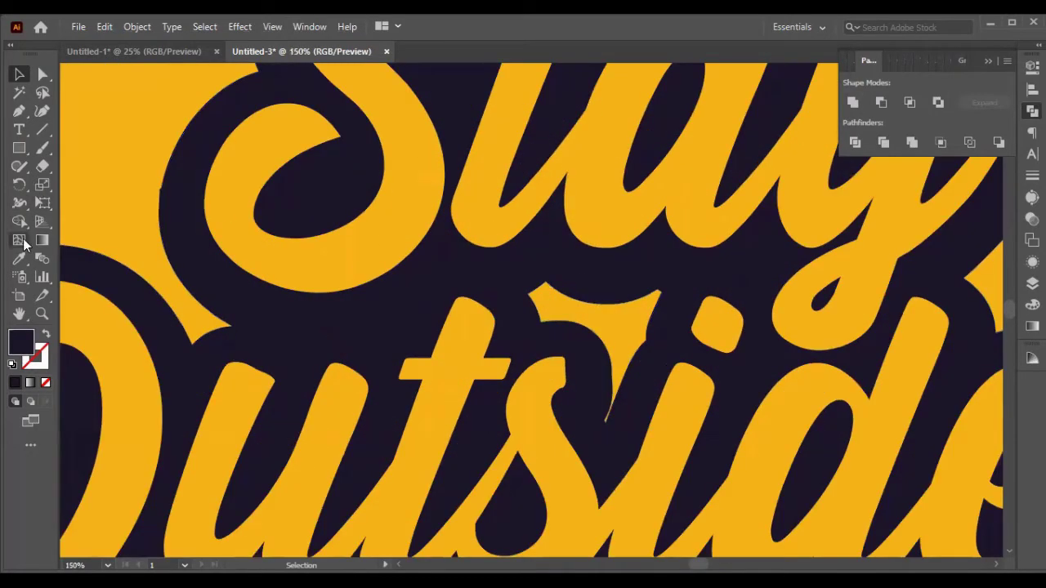
{"action": "left_click", "coordinate": [19, 113]}
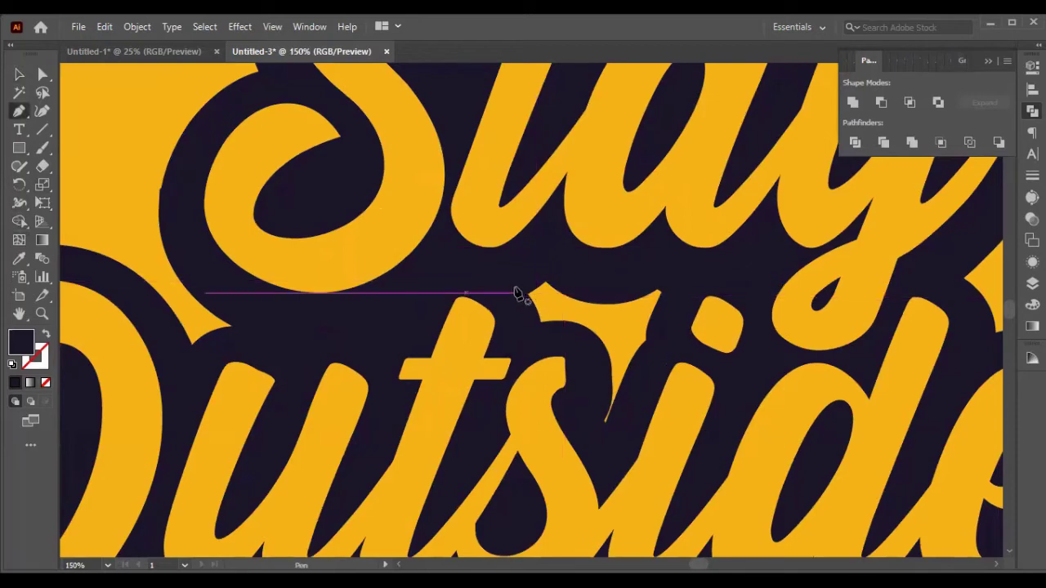
{"action": "left_click_drag", "start_coordinate": [524, 309], "coordinate": [540, 335]}
{"action": "left_click", "coordinate": [537, 329]}
{"action": "left_click", "coordinate": [558, 336]}
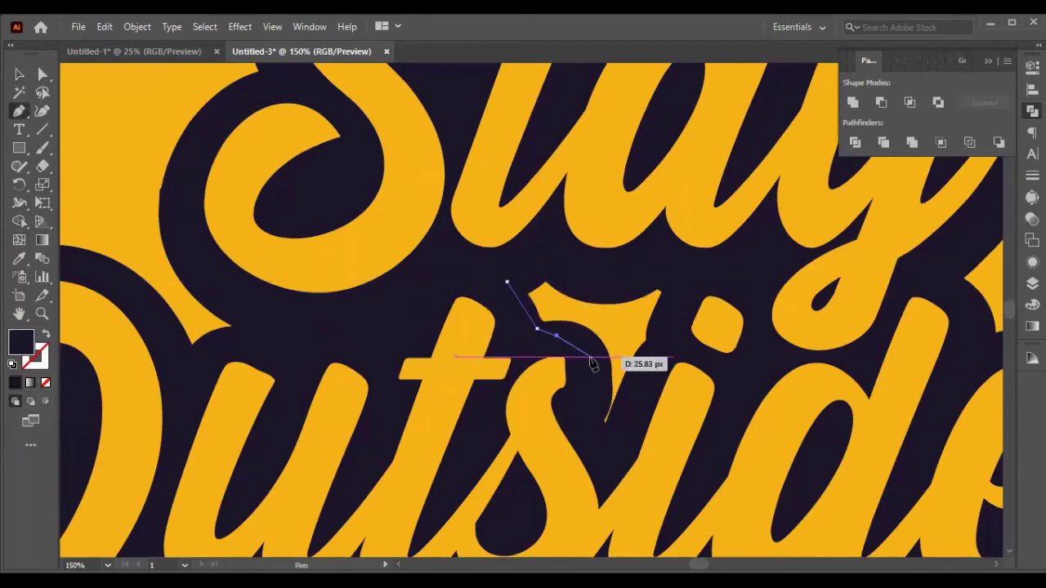
{"action": "left_click", "coordinate": [591, 357]}
{"action": "left_click_drag", "start_coordinate": [594, 389], "coordinate": [593, 397]}
{"action": "left_click", "coordinate": [595, 419]}
{"action": "left_click", "coordinate": [608, 432]}
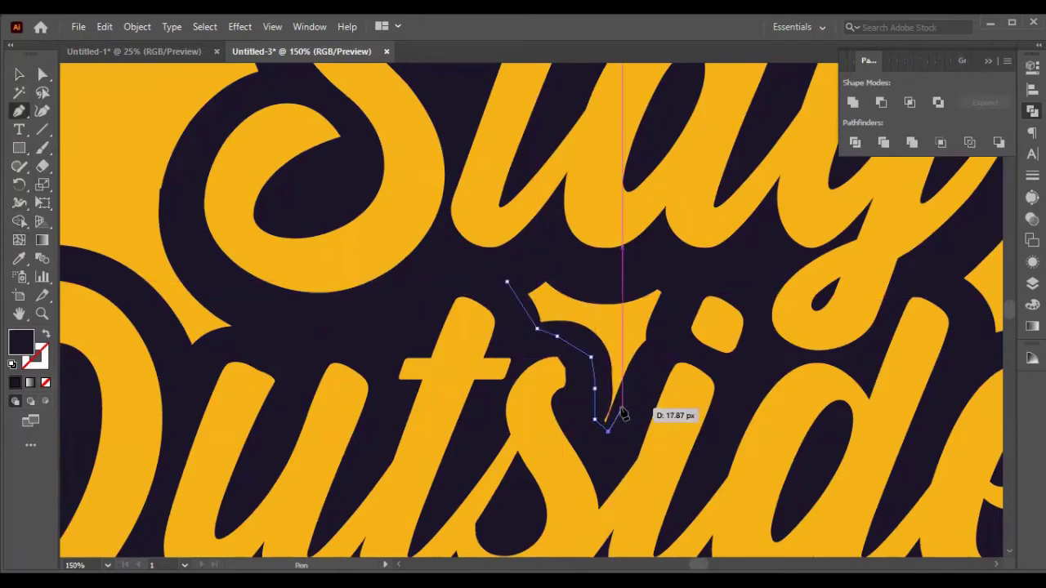
{"action": "left_click", "coordinate": [623, 408]}
{"action": "left_click", "coordinate": [632, 369]}
{"action": "left_click", "coordinate": [644, 351]}
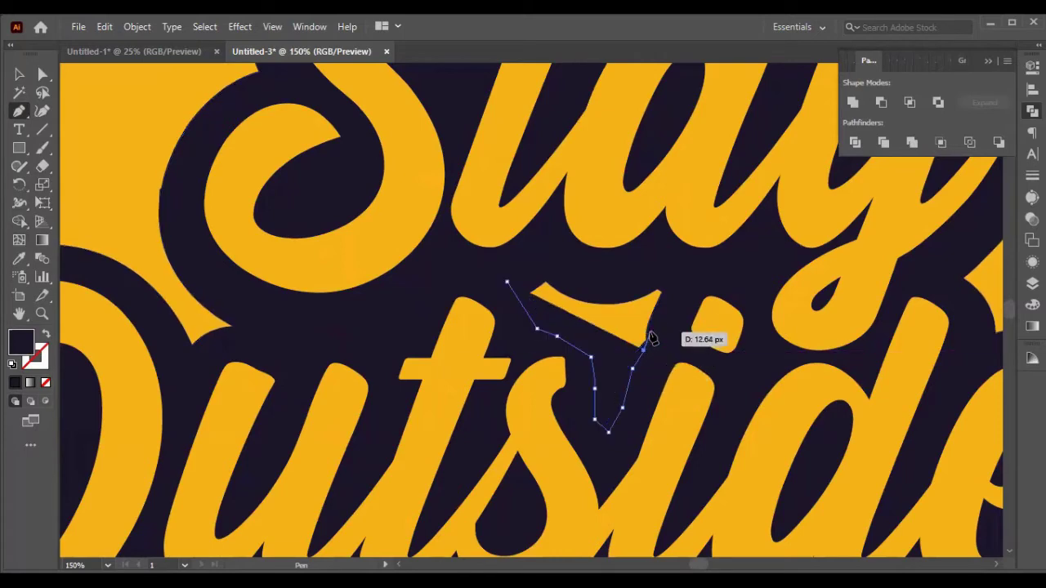
{"action": "left_click", "coordinate": [651, 330]}
{"action": "left_click", "coordinate": [661, 307]}
{"action": "left_click", "coordinate": [669, 281]}
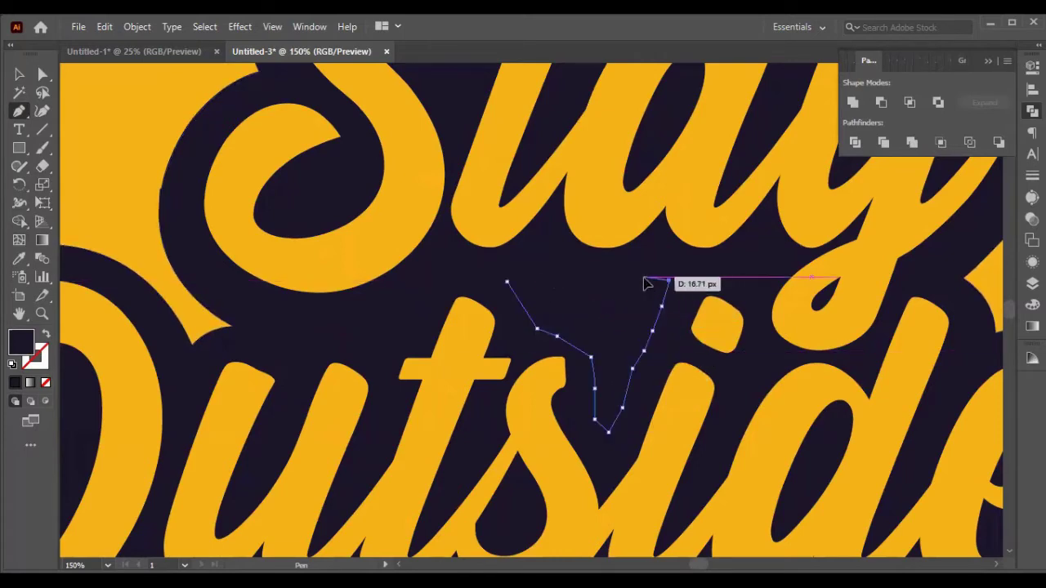
{"action": "left_click", "coordinate": [644, 277]}
{"action": "left_click", "coordinate": [548, 269]}
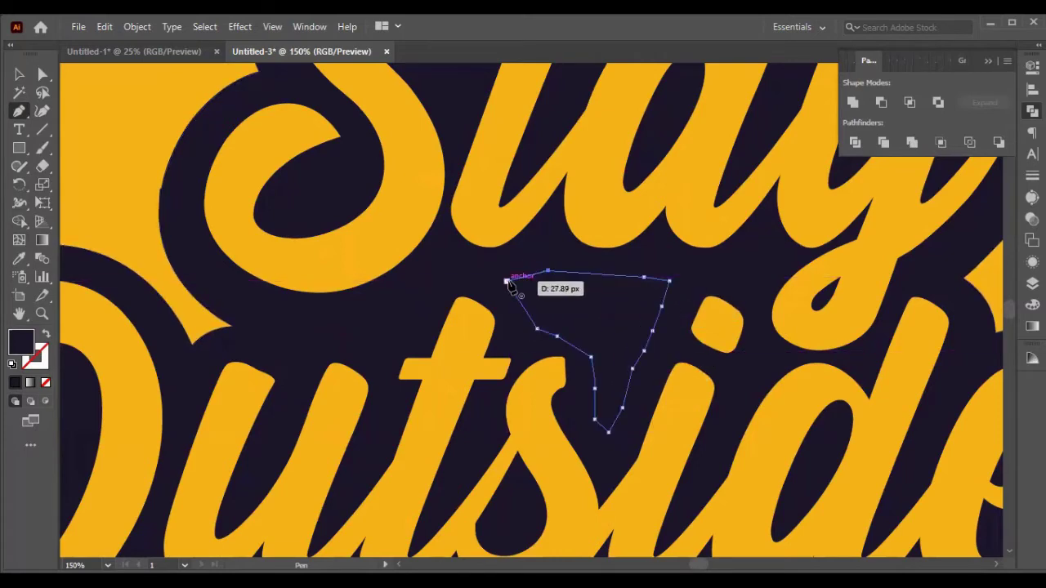
{"action": "left_click", "coordinate": [506, 280]}
- Draw a closed dark navy Pen shape covering the small yellow sliver inside the letter "O" of "Outside"
{"action": "scroll", "coordinate": [493, 285], "scroll_direction": "down", "scroll_amount": 2}
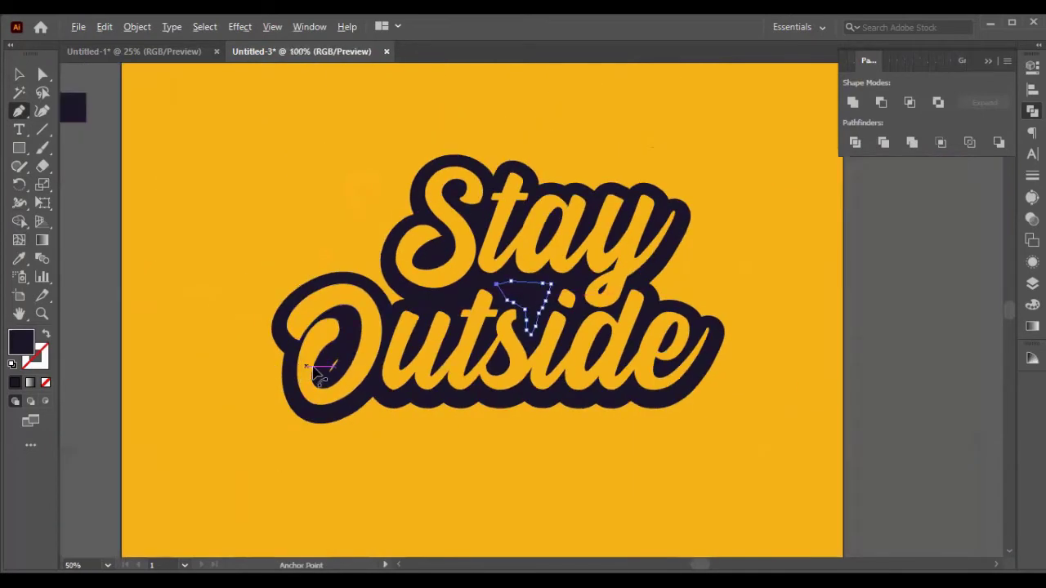
{"action": "scroll", "coordinate": [317, 377], "scroll_direction": "up", "scroll_amount": 3}
{"action": "left_click", "coordinate": [389, 314]}
{"action": "left_click", "coordinate": [413, 305]}
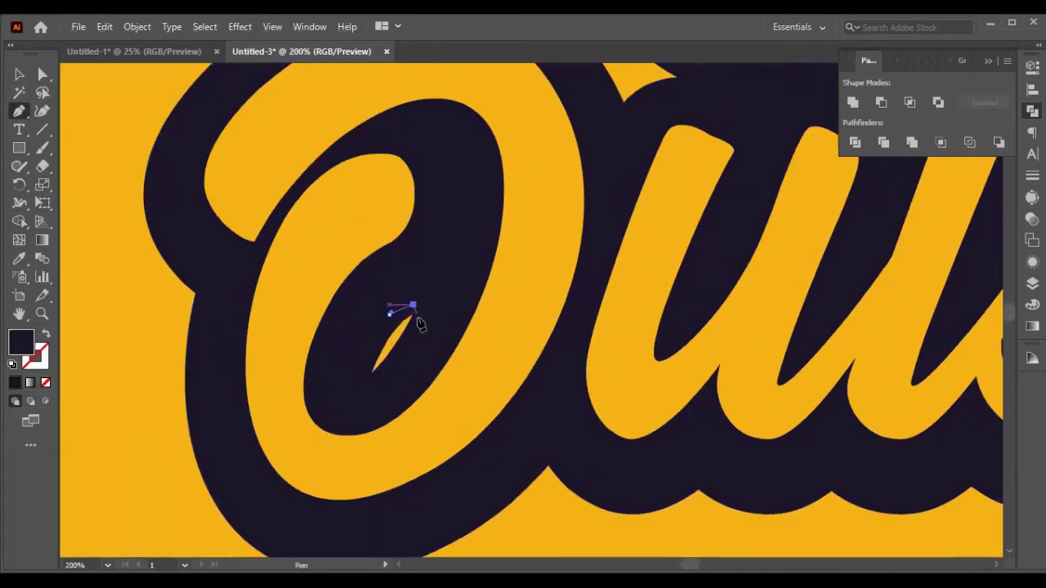
{"action": "left_click", "coordinate": [418, 325]}
{"action": "left_click_drag", "start_coordinate": [407, 344], "coordinate": [396, 371]}
{"action": "left_click", "coordinate": [389, 373]}
{"action": "left_click", "coordinate": [366, 381]}
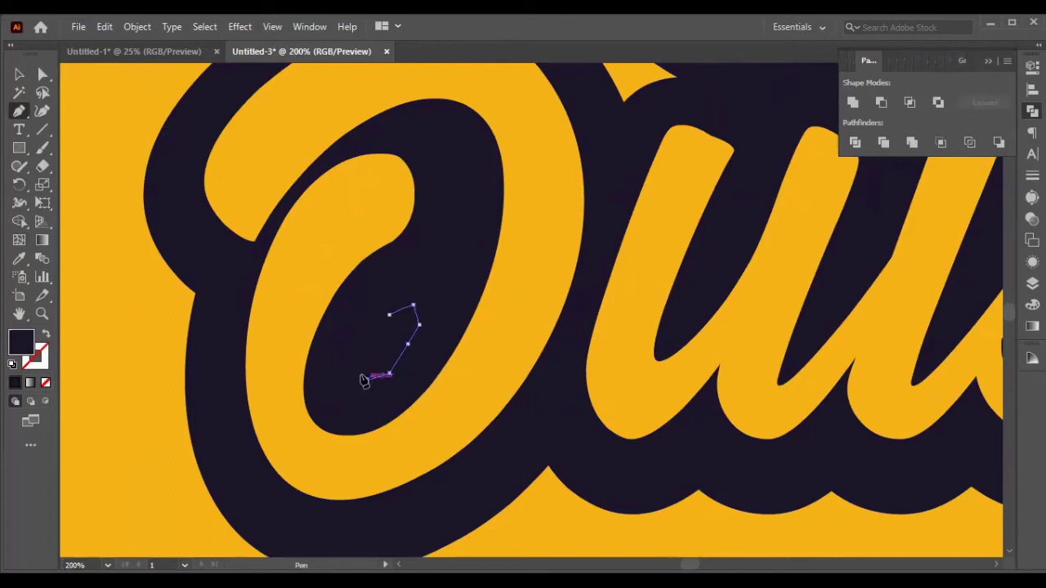
{"action": "left_click", "coordinate": [359, 354]}
{"action": "left_click", "coordinate": [376, 332]}
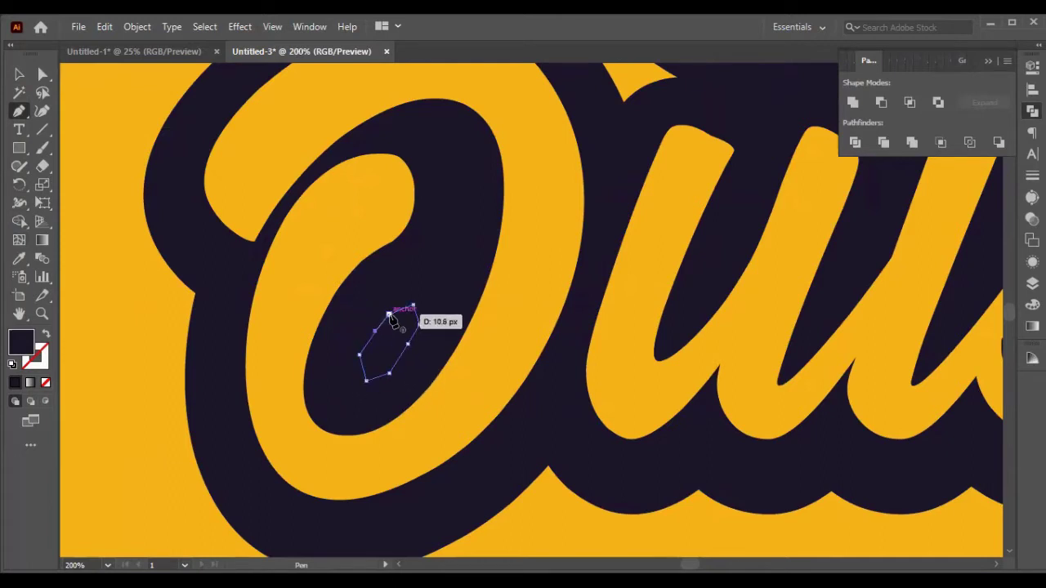
{"action": "left_click", "coordinate": [389, 314]}
{"action": "left_click", "coordinate": [21, 77]}
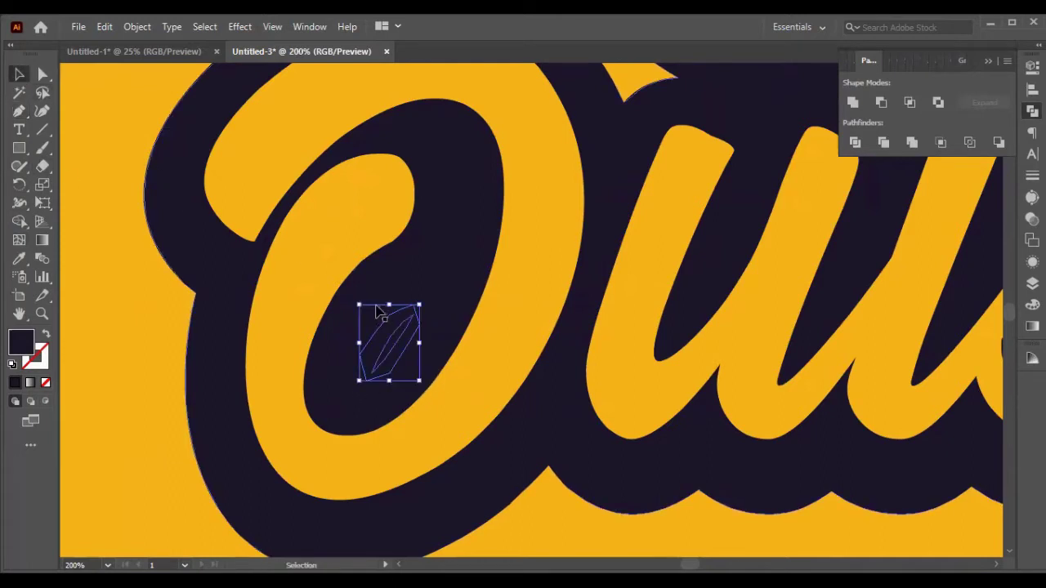
- Unite the dark navy outline with its two patch shapes, one inside the "O" and one between "Stay" and "Outside"
{"action": "left_click", "coordinate": [412, 260], "text": "shift"}
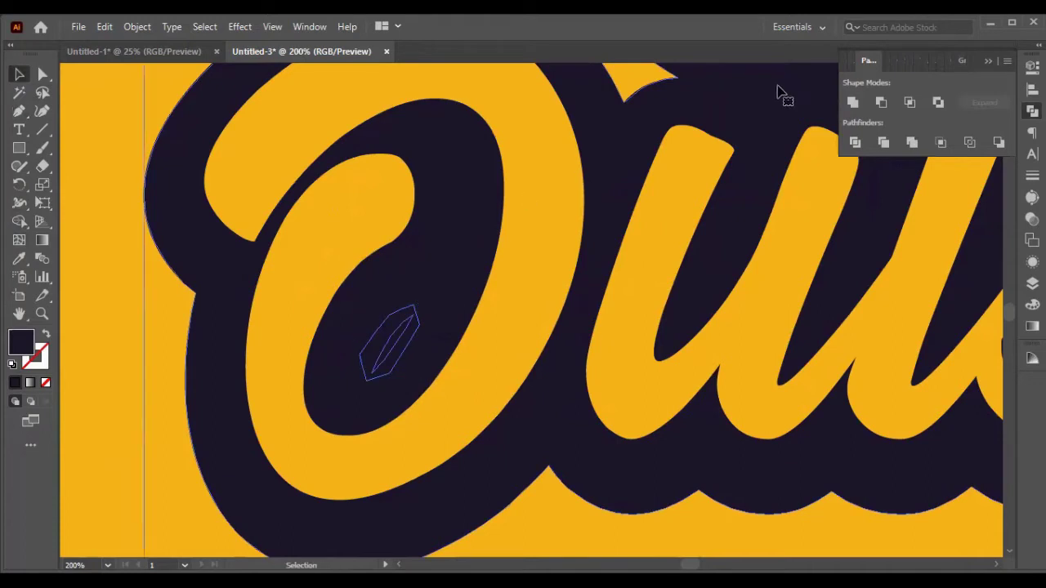
{"action": "left_click", "coordinate": [851, 101]}
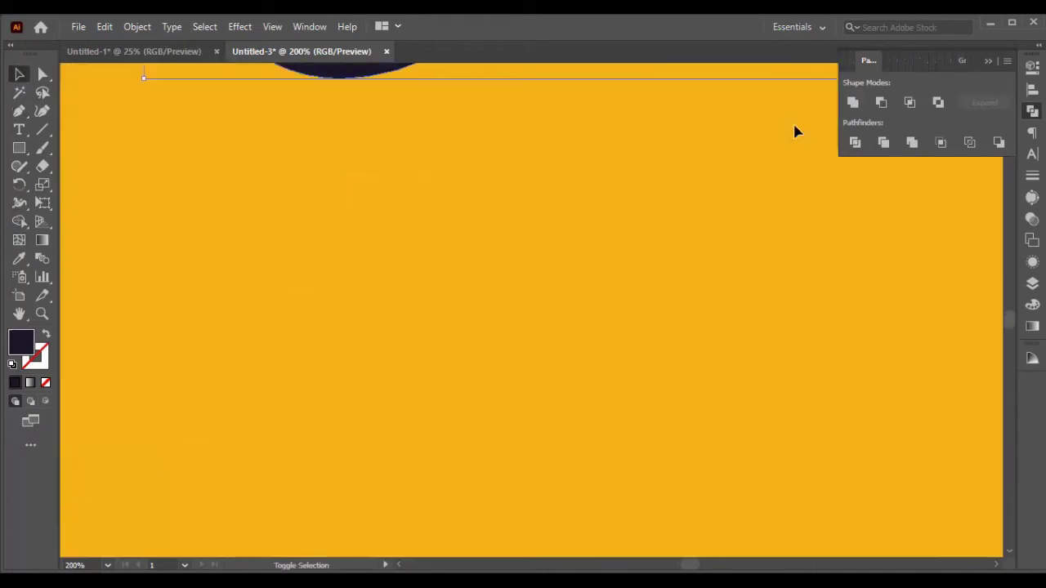
{"action": "scroll", "coordinate": [793, 123], "scroll_direction": "down", "scroll_amount": 5}
{"action": "scroll", "coordinate": [824, 208], "scroll_direction": "up", "scroll_amount": 3}
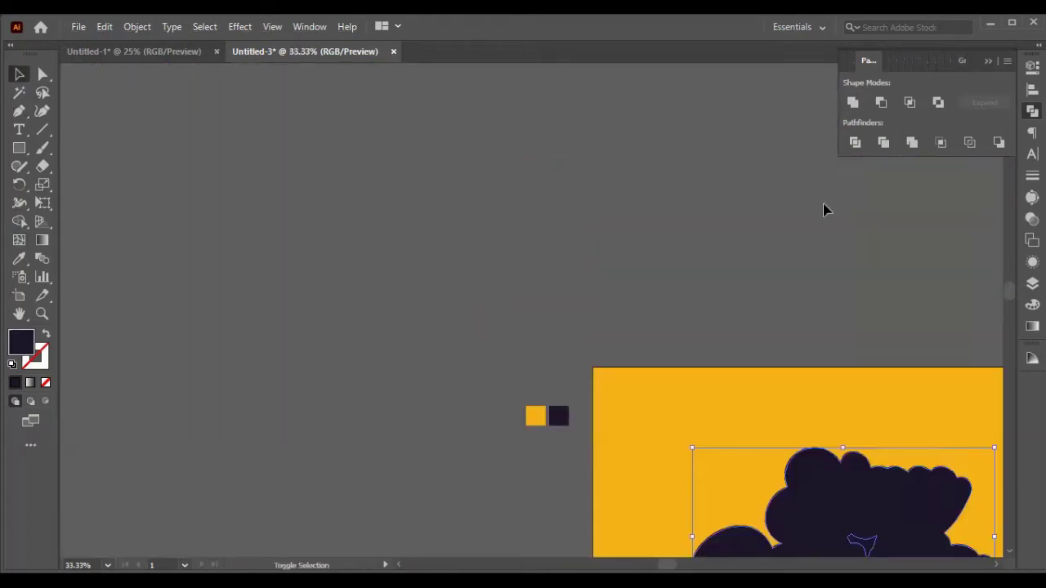
{"action": "scroll", "coordinate": [869, 297], "scroll_direction": "down", "scroll_amount": 3}
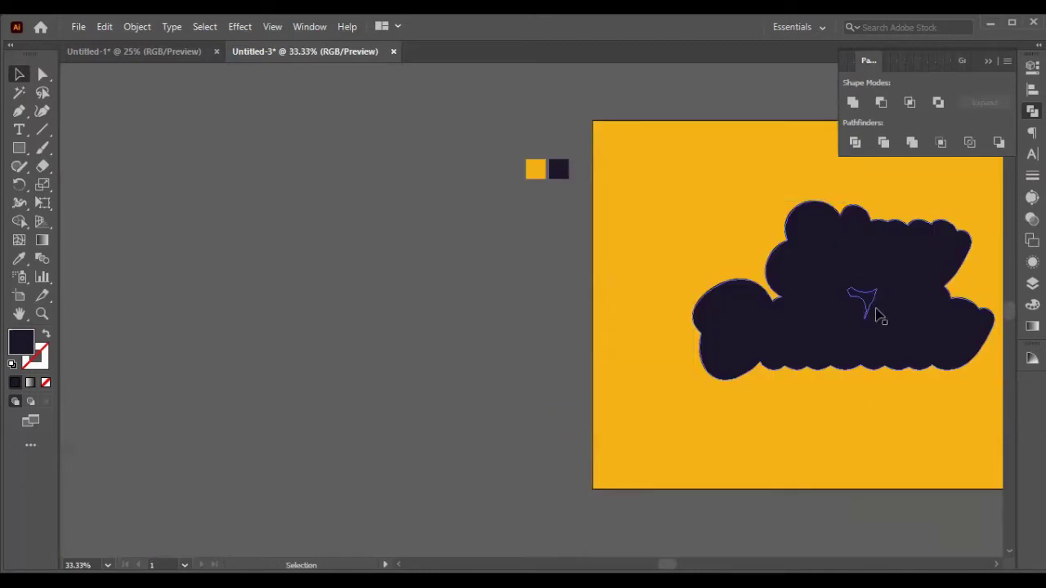
{"action": "left_click_drag", "start_coordinate": [858, 303], "coordinate": [863, 349]}
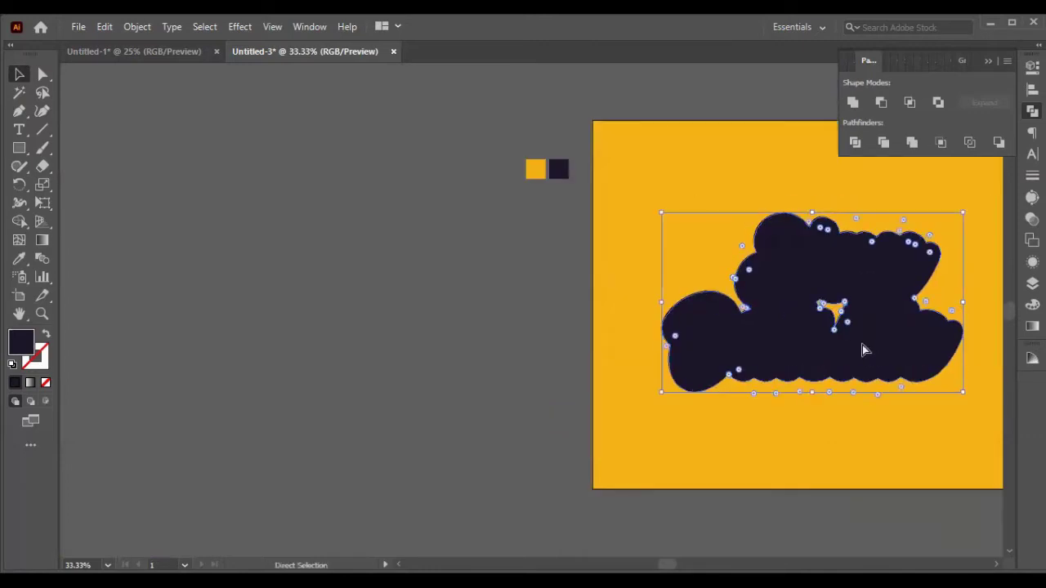
{"action": "key", "text": "ctrl+z"}
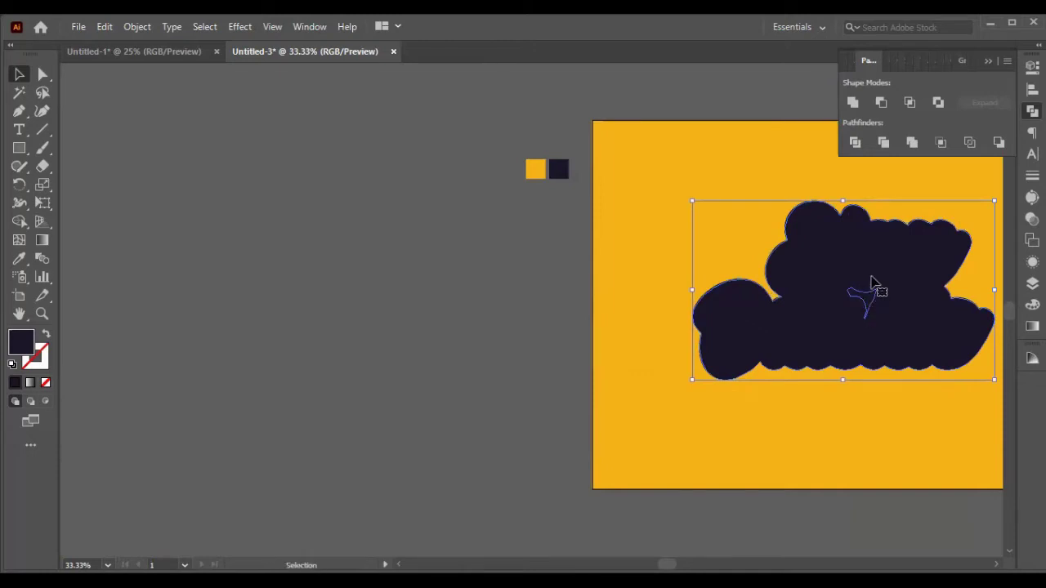
{"action": "key", "text": "ctrl+shift+["}
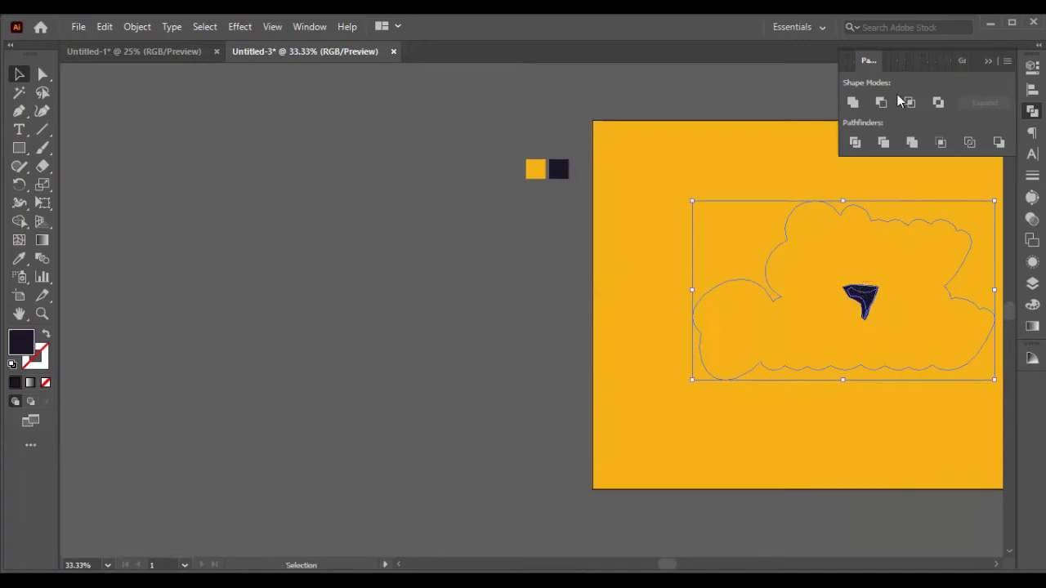
{"action": "left_click", "coordinate": [854, 102]}
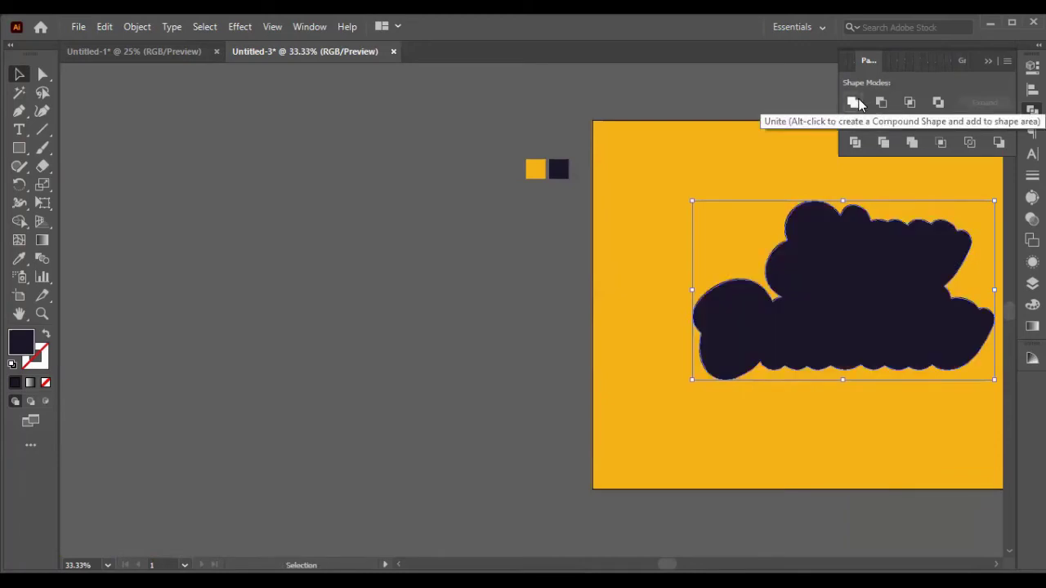
- Rearrange the stacking order so the united navy outline sits behind the yellow lettering and above the yellow background
{"action": "key", "text": "ctrl+shift+["}
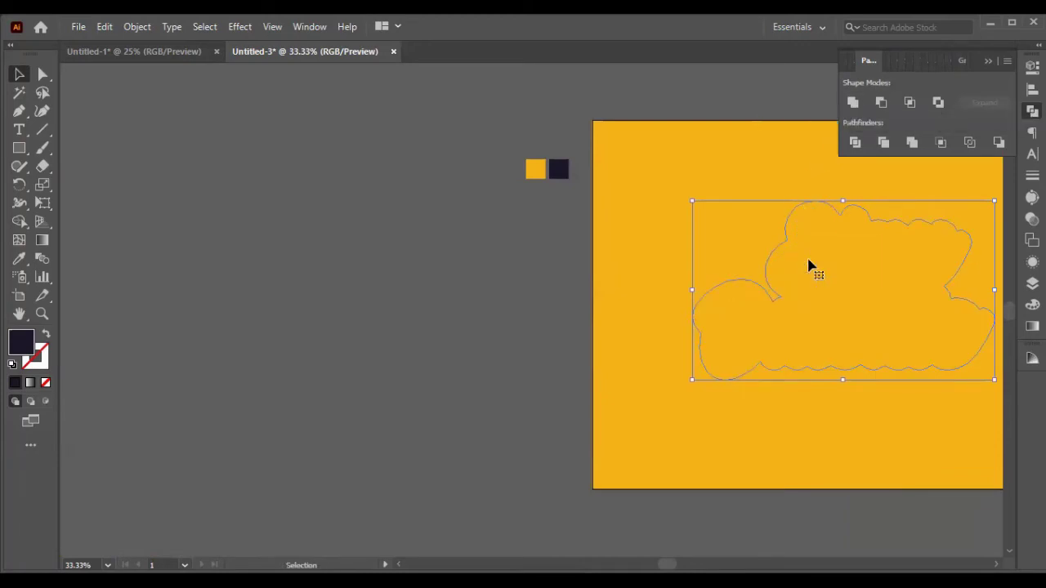
{"action": "left_click_drag", "start_coordinate": [859, 458], "coordinate": [776, 254]}
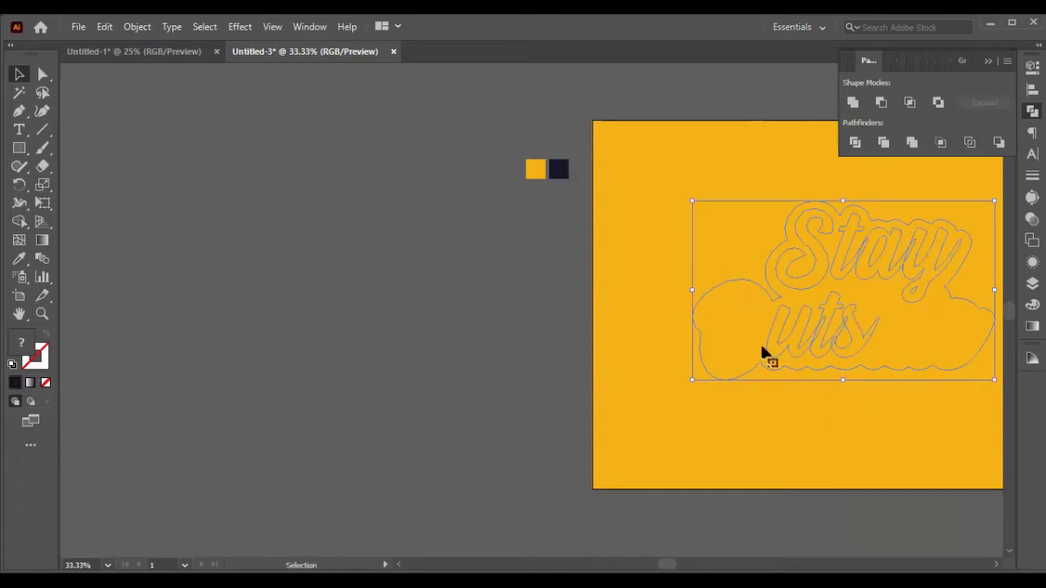
{"action": "left_click_drag", "start_coordinate": [632, 133], "coordinate": [855, 462]}
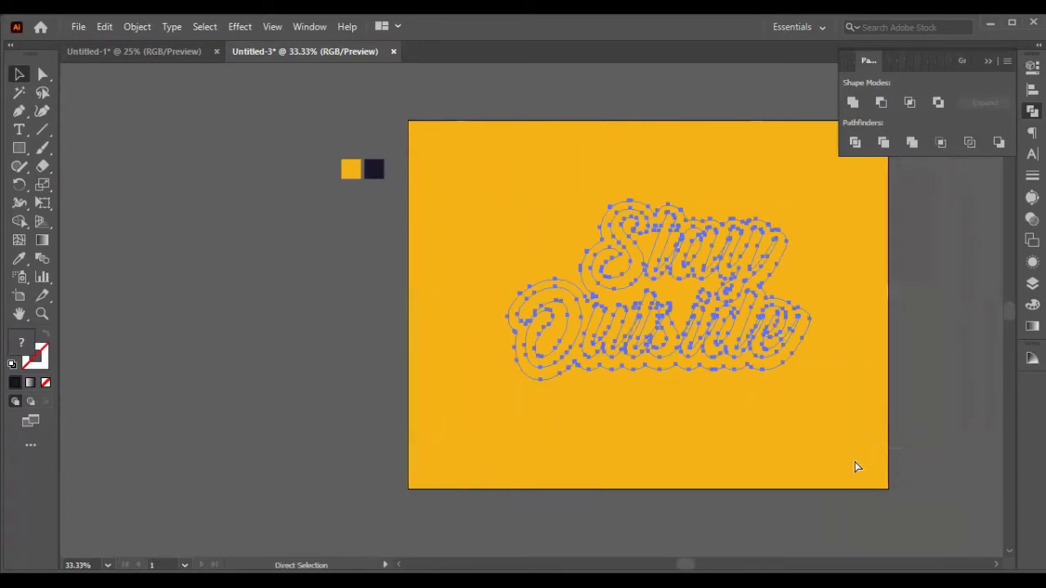
{"action": "left_click", "coordinate": [805, 405]}
- Unite the overlapping letters of "Outside" into one shape and the letters of "Stay" into another
{"action": "scroll", "coordinate": [801, 267], "scroll_direction": "up", "scroll_amount": 2}
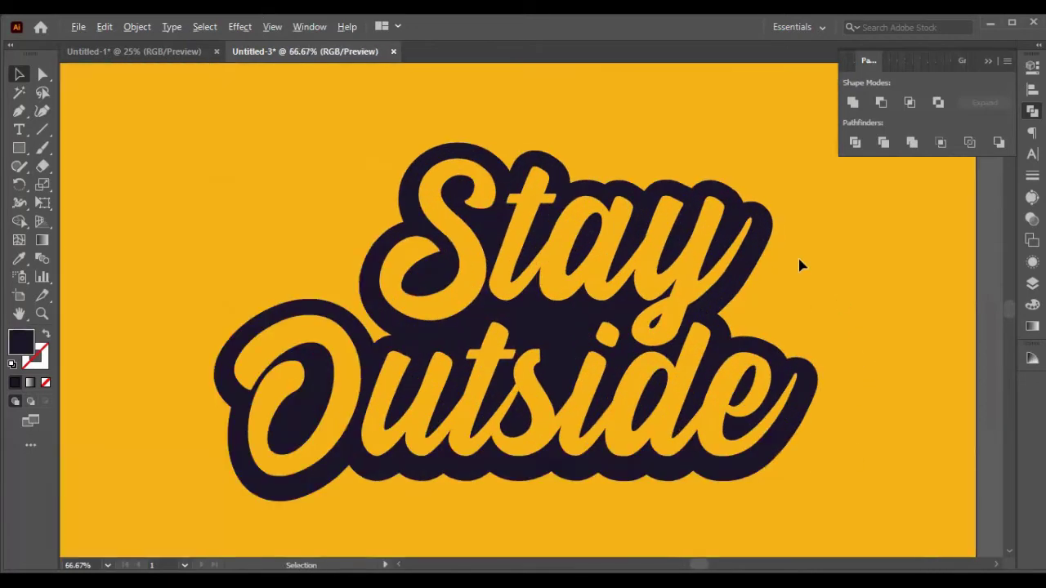
{"action": "left_click", "coordinate": [460, 249]}
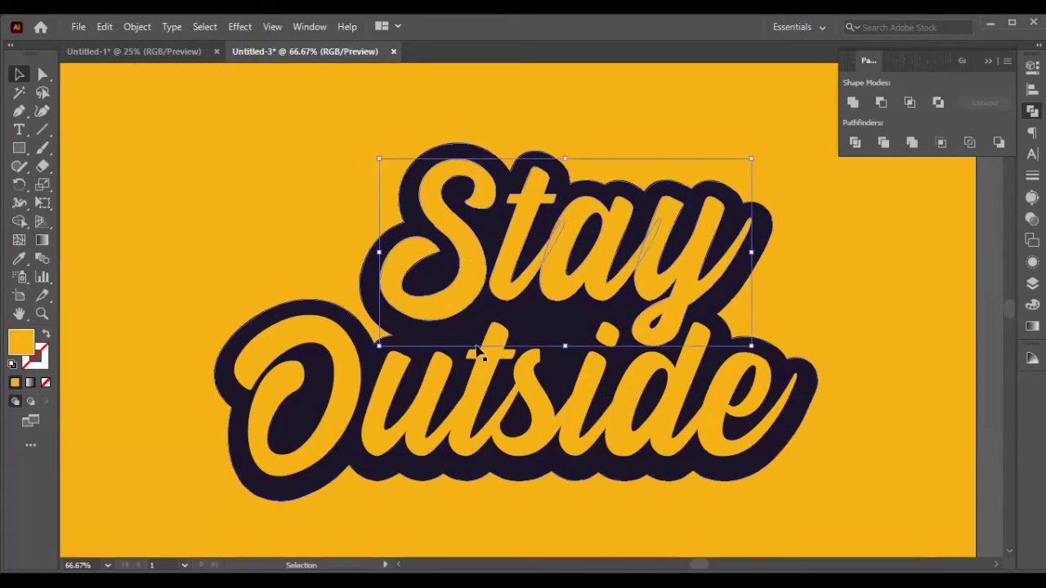
{"action": "left_click", "coordinate": [340, 392]}
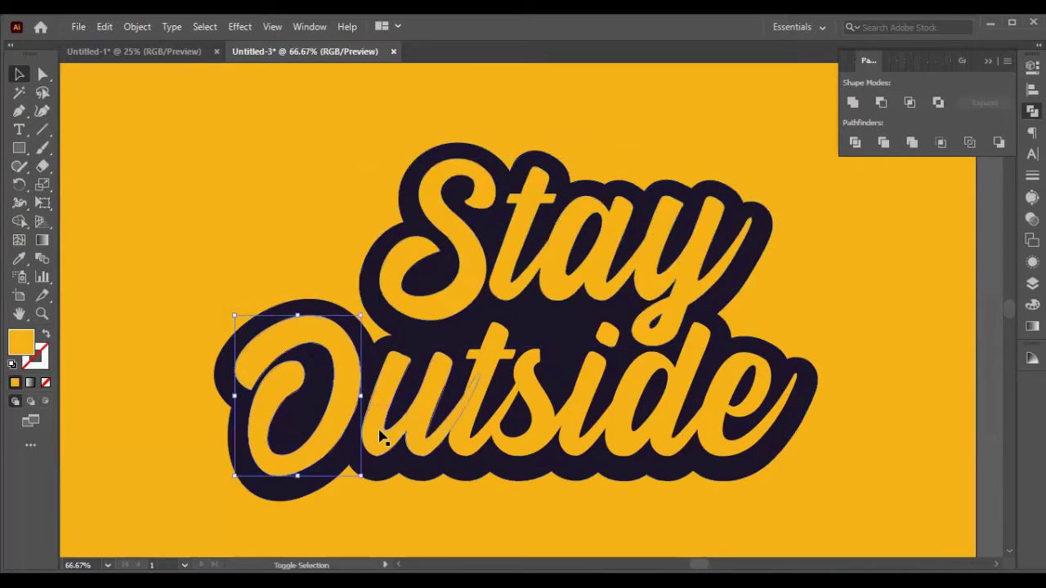
{"action": "left_click", "coordinate": [381, 432], "text": "shift"}
{"action": "left_click", "coordinate": [504, 365], "text": "shift"}
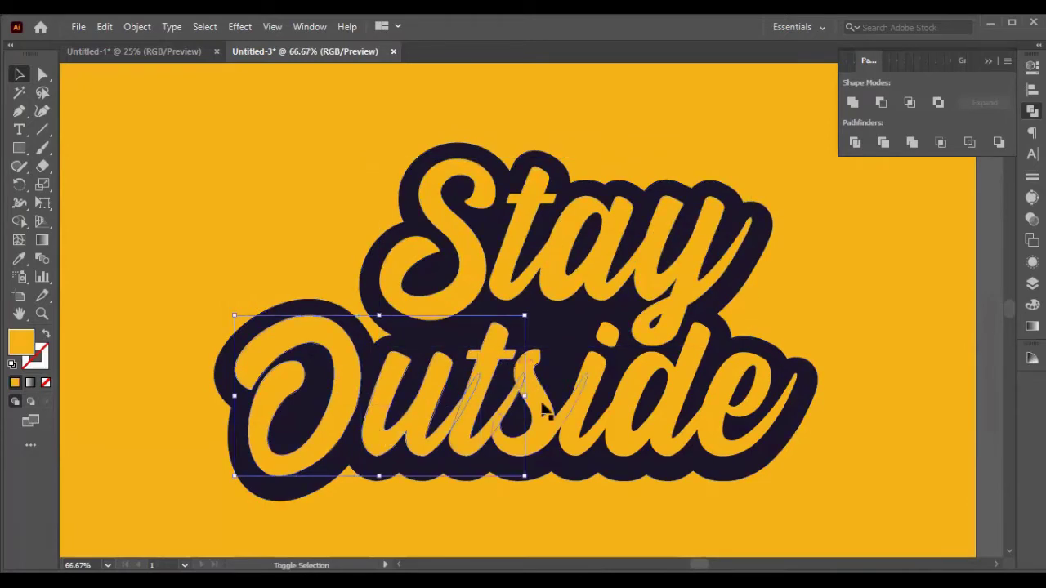
{"action": "left_click", "coordinate": [558, 394], "text": "shift"}
{"action": "left_click", "coordinate": [611, 347], "text": "shift"}
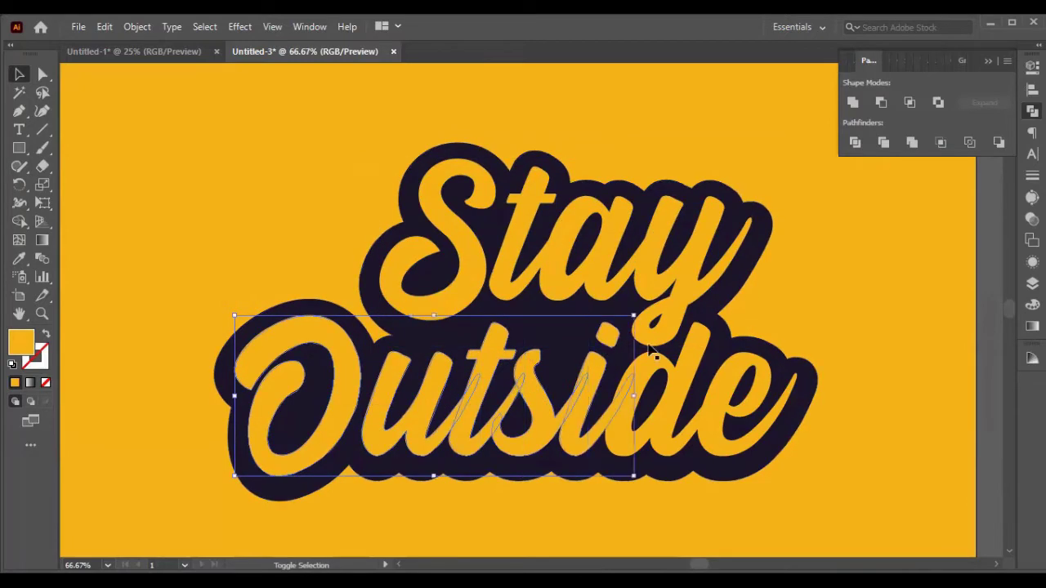
{"action": "left_click", "coordinate": [700, 353], "text": "shift"}
{"action": "left_click", "coordinate": [760, 372], "text": "shift"}
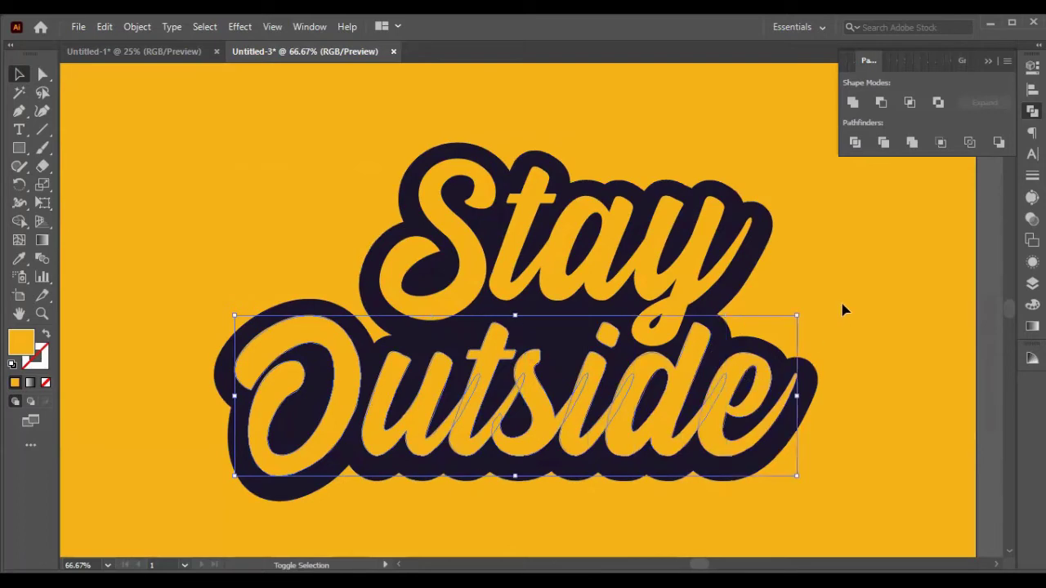
{"action": "left_click", "coordinate": [852, 104]}
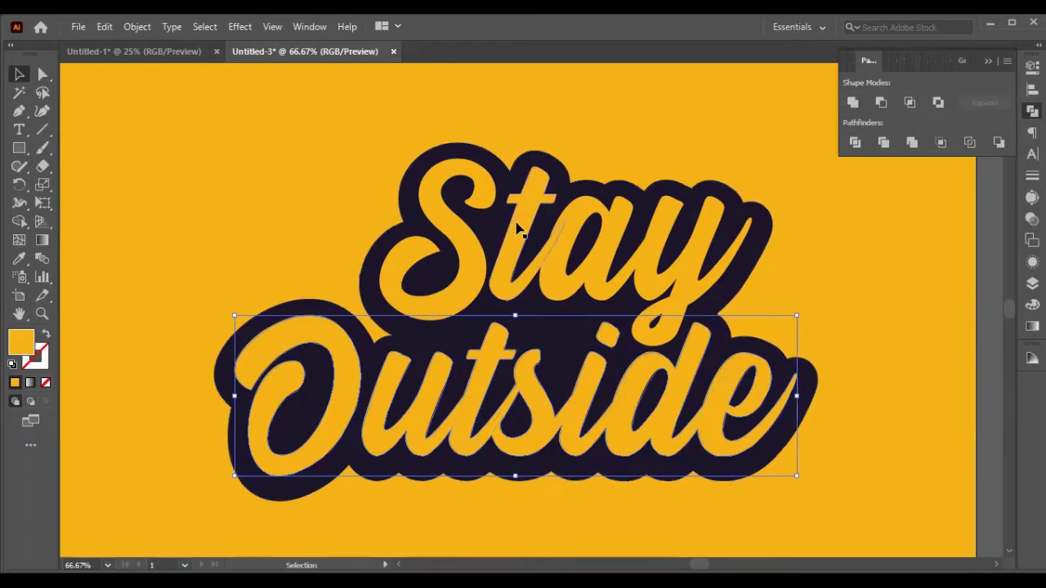
{"action": "left_click", "coordinate": [553, 232]}
{"action": "left_click", "coordinate": [852, 102]}
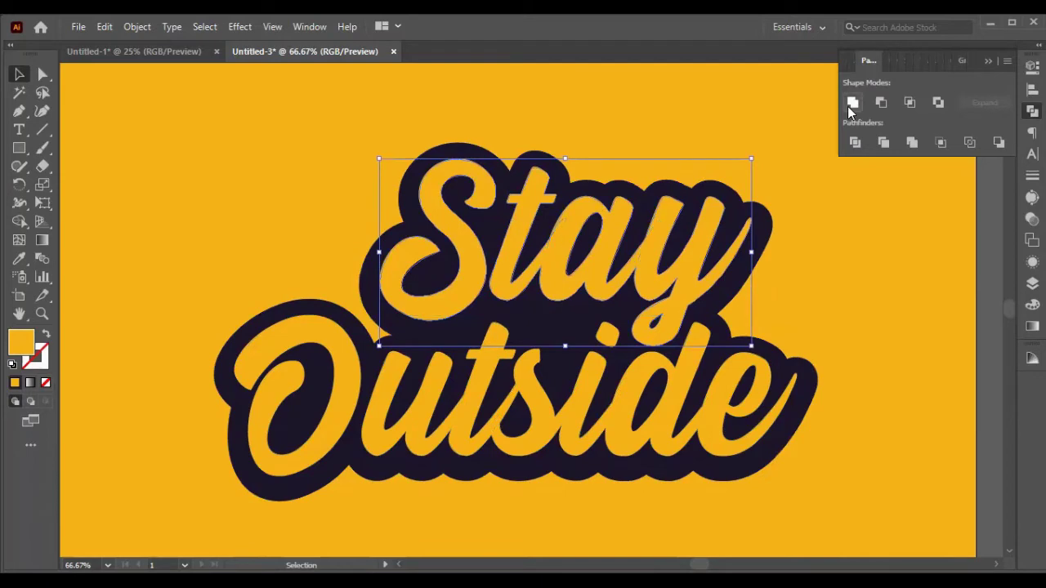
- Apply Offset Path to both united words with a 2 px offset, miter joins and a miter limit of 4
{"action": "left_click", "coordinate": [352, 386], "text": "shift"}
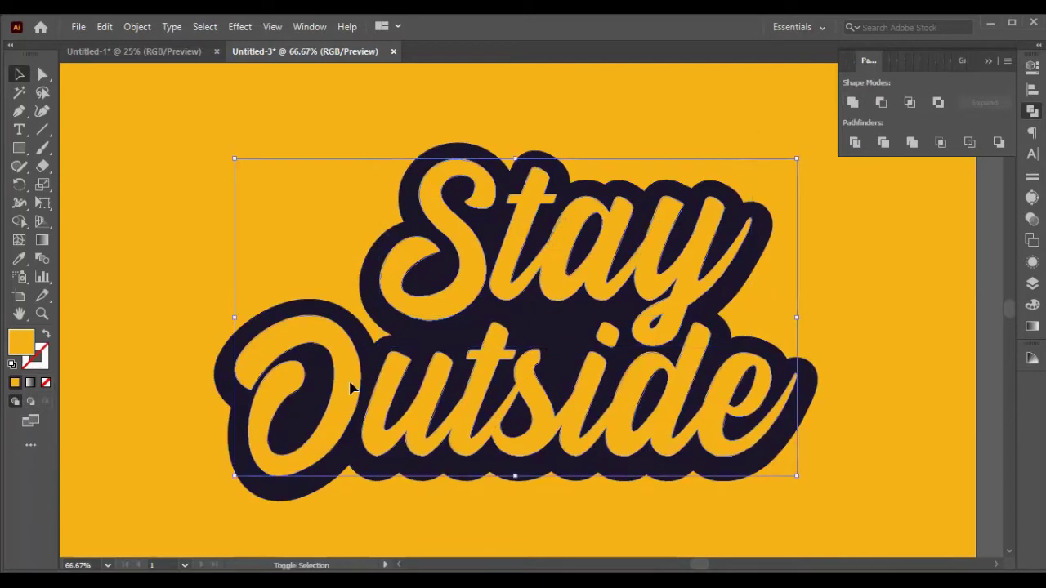
{"action": "left_click", "coordinate": [133, 30]}
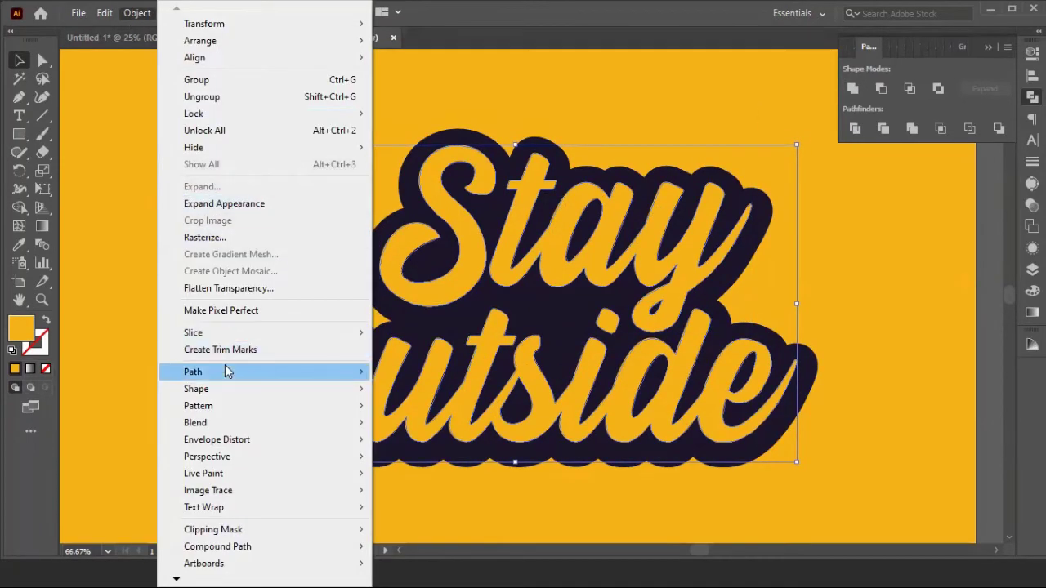
{"action": "mouse_move", "coordinate": [228, 372]}
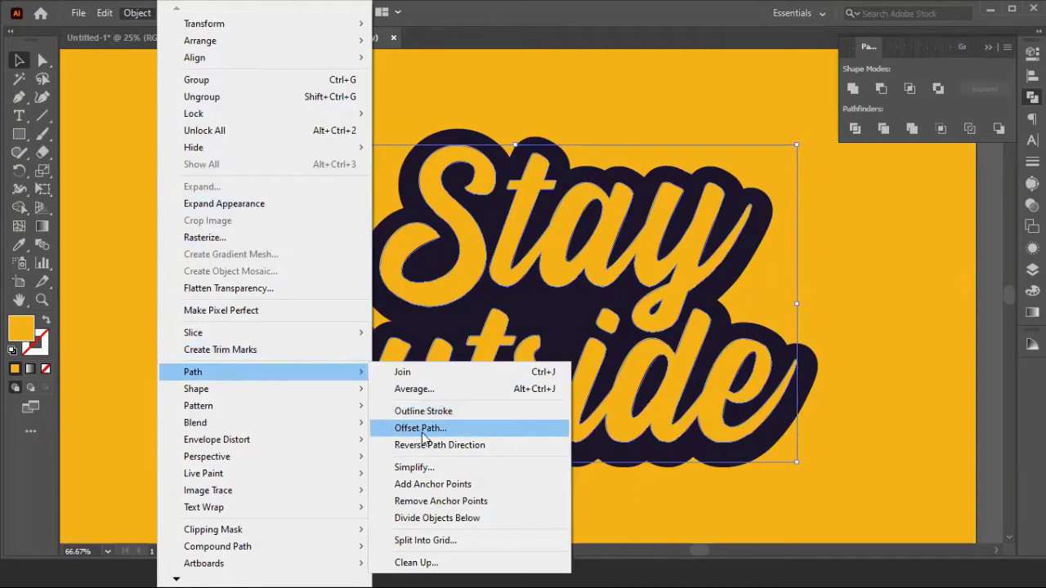
{"action": "left_click", "coordinate": [421, 429]}
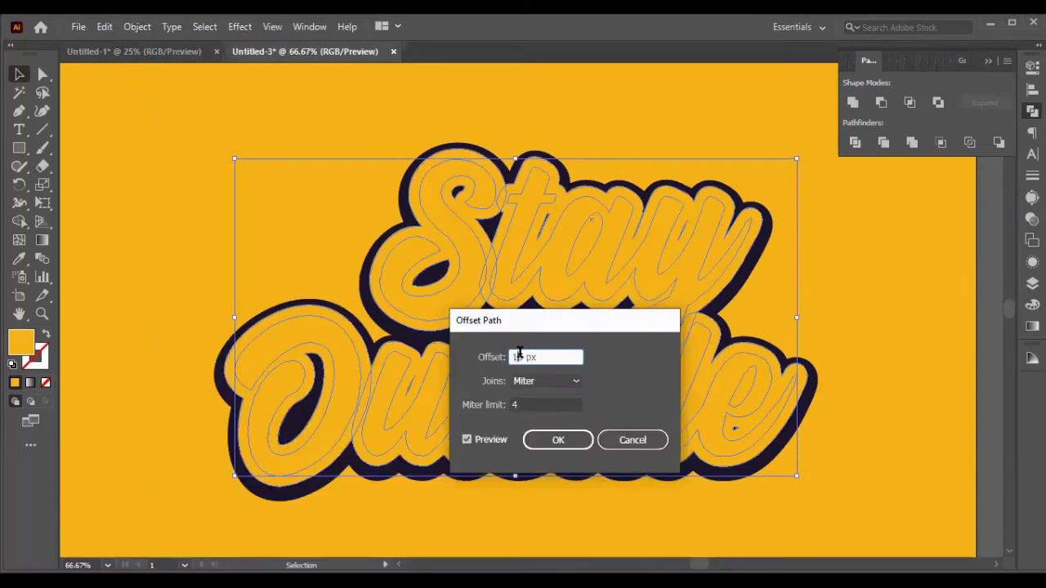
{"action": "left_click_drag", "start_coordinate": [520, 357], "coordinate": [561, 357]}
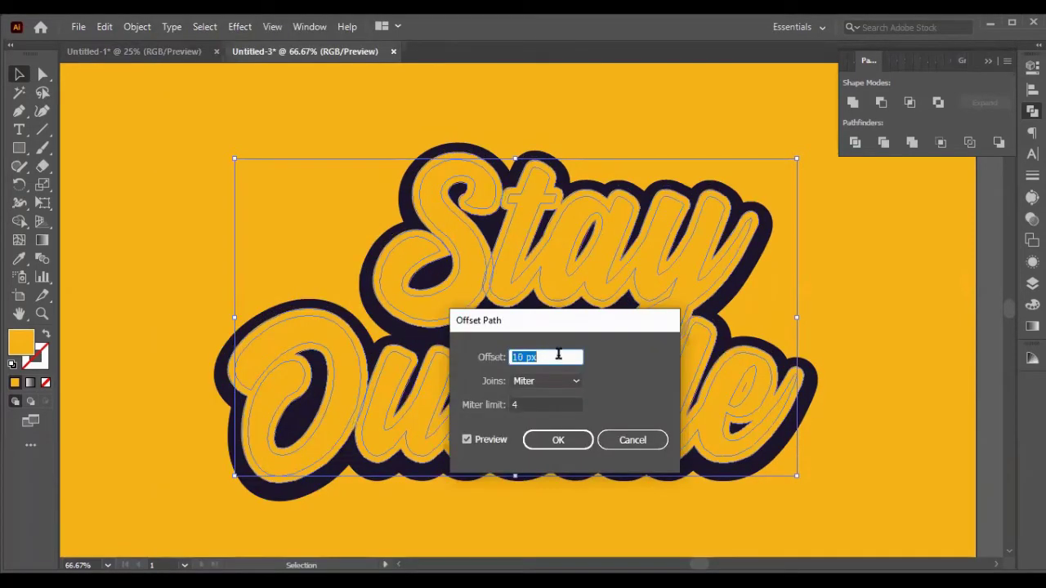
{"action": "type", "text": "2"}
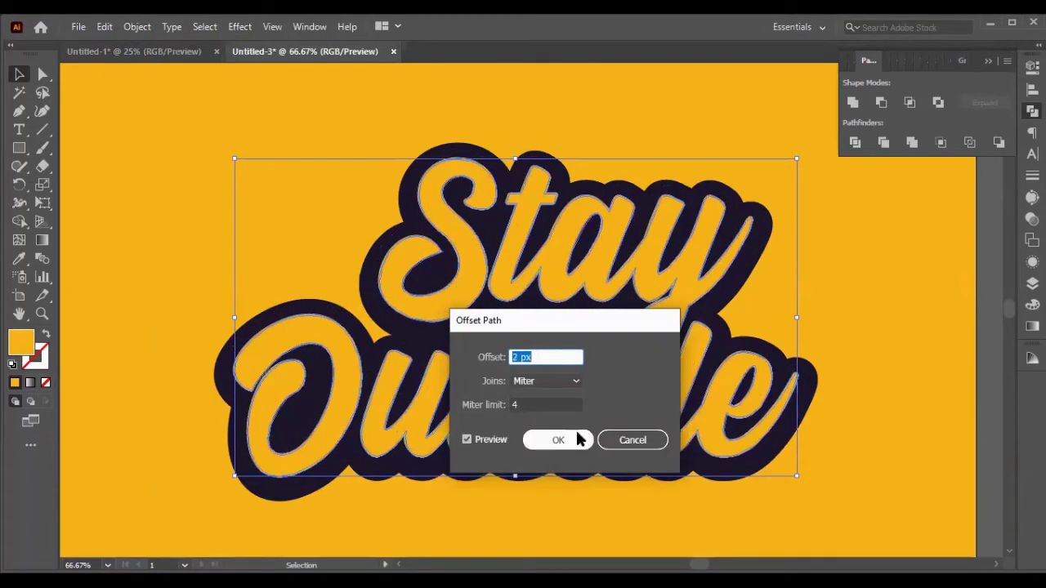
{"action": "left_click", "coordinate": [559, 440]}
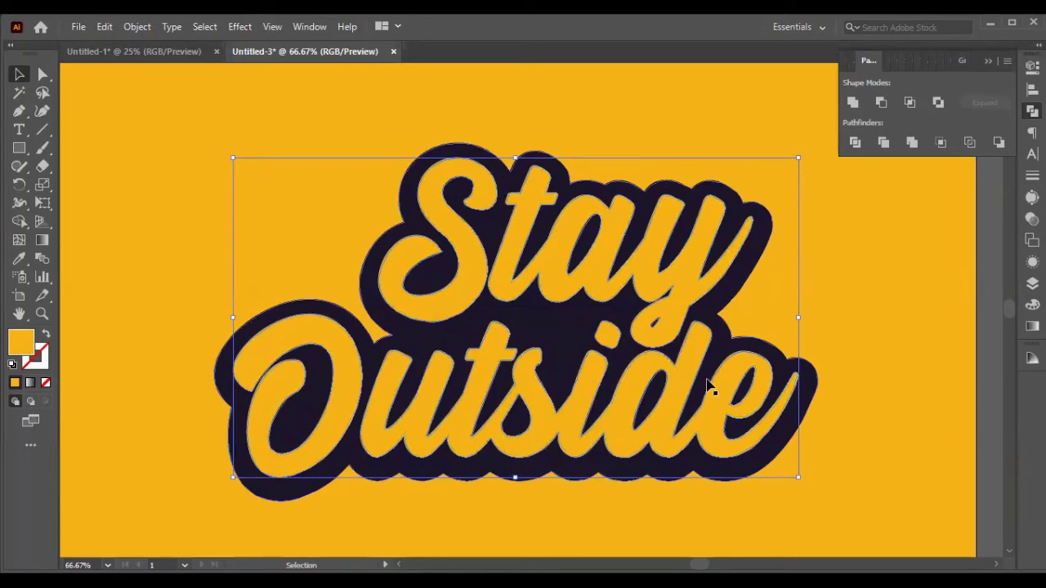
- Select the yellow lettering and its 2 px offset shapes without the navy outline and unite them
{"action": "left_click", "coordinate": [872, 266]}
{"action": "left_click_drag", "start_coordinate": [870, 271], "coordinate": [484, 416]}
{"action": "left_click", "coordinate": [553, 333], "text": "shift"}
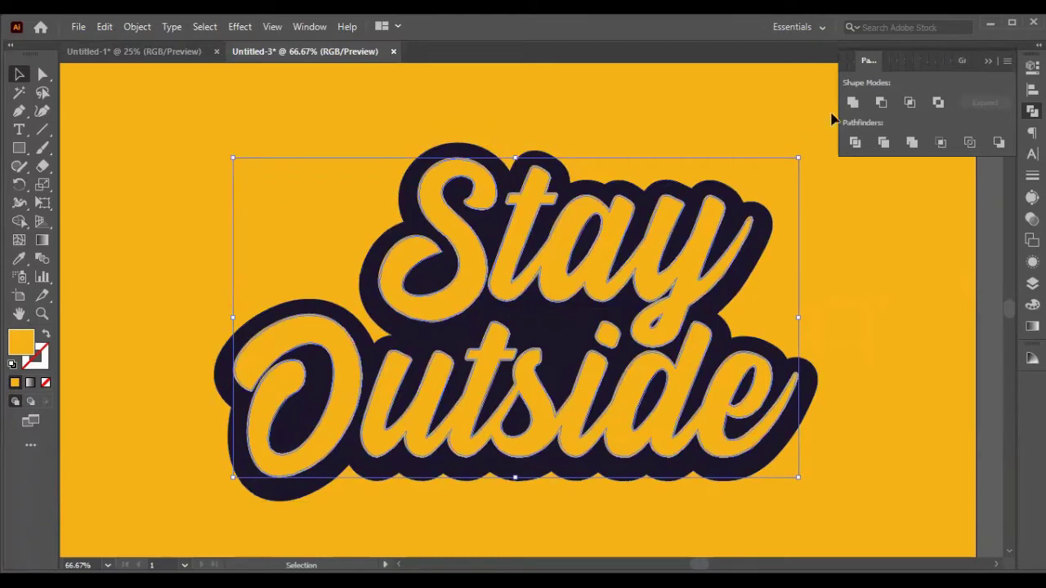
{"action": "left_click", "coordinate": [846, 257]}
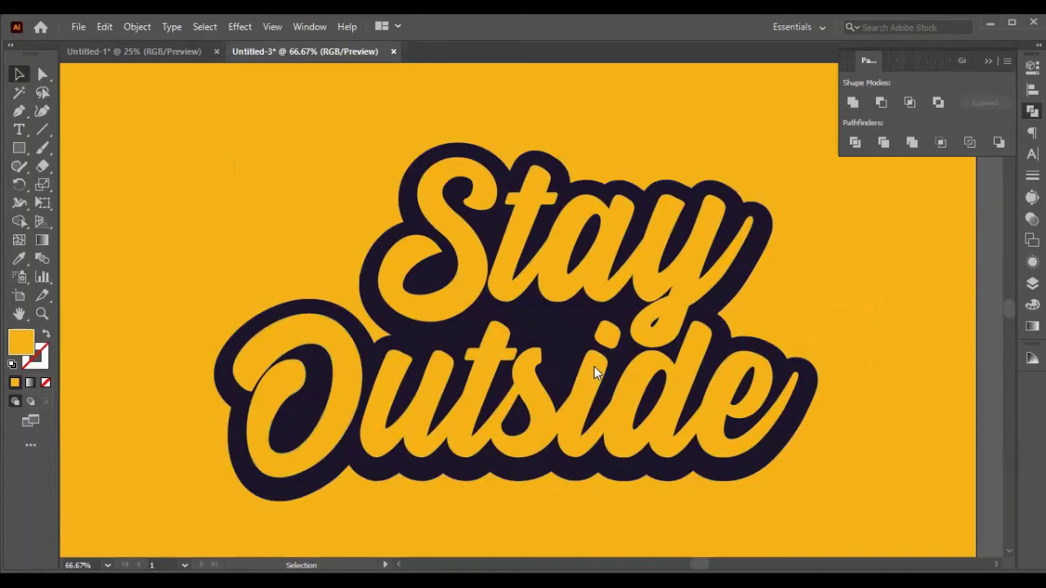
- Draw a closed yellow crescent with the Pen tool, about 215 px long, along the outer upper edge of the outline around the "O"
{"action": "left_click", "coordinate": [19, 112]}
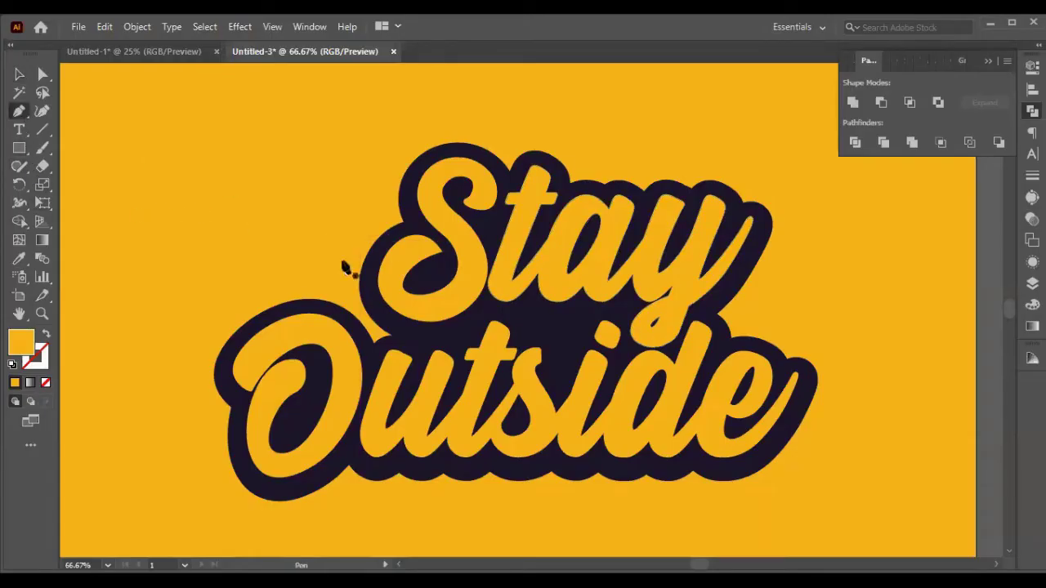
{"action": "left_click", "coordinate": [354, 306]}
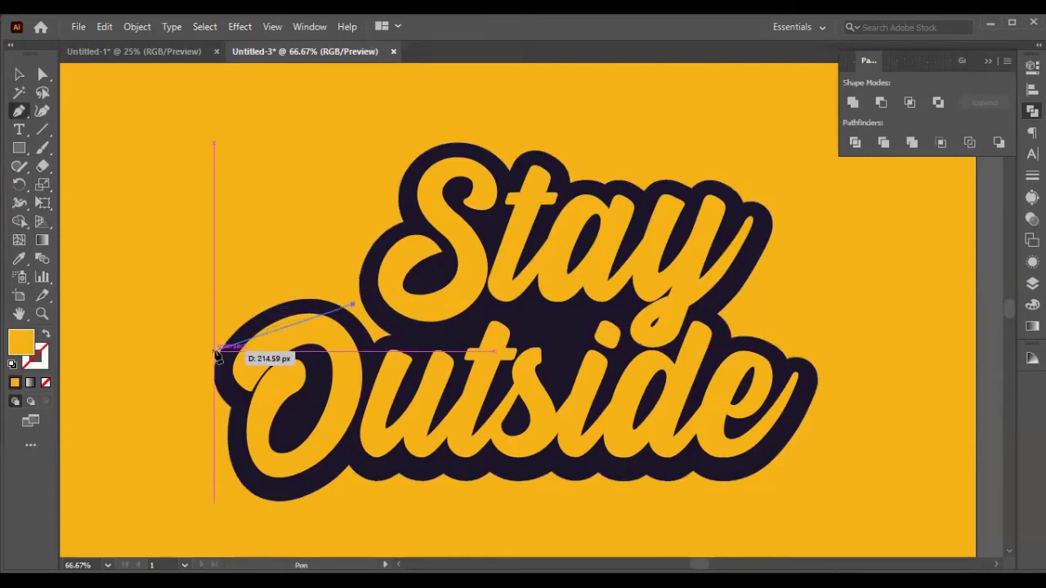
{"action": "left_click_drag", "start_coordinate": [214, 350], "coordinate": [351, 303]}
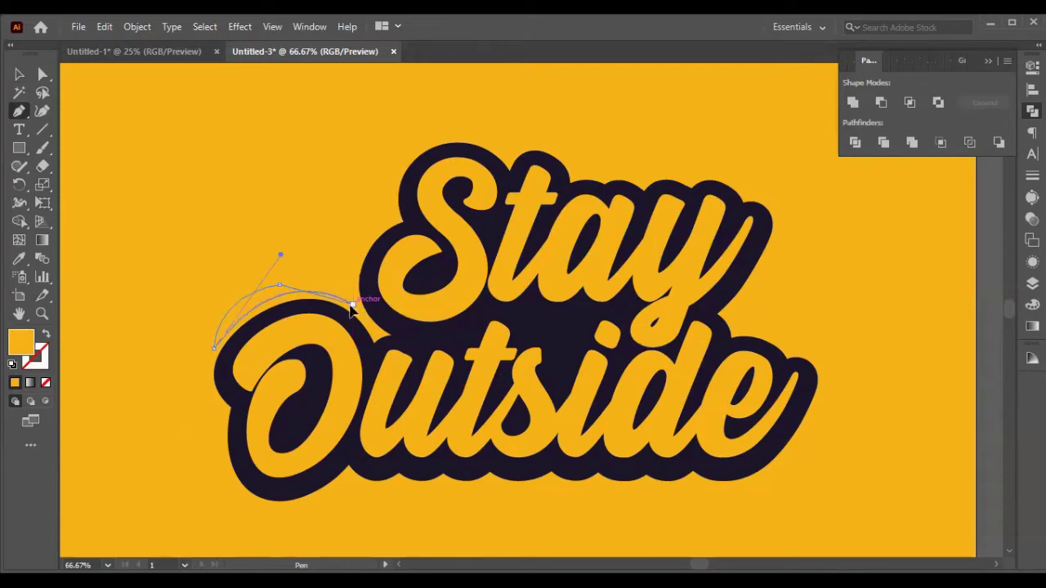
{"action": "left_click_drag", "start_coordinate": [362, 340], "coordinate": [369, 335]}
{"action": "key", "text": "v"}
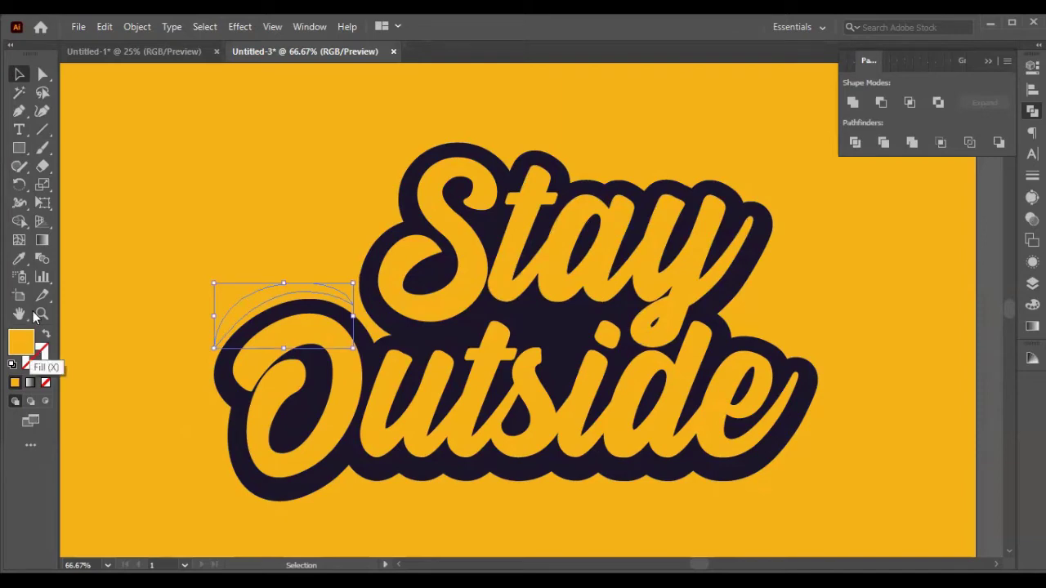
{"action": "left_click", "coordinate": [26, 259]}
{"action": "key", "text": "v"}
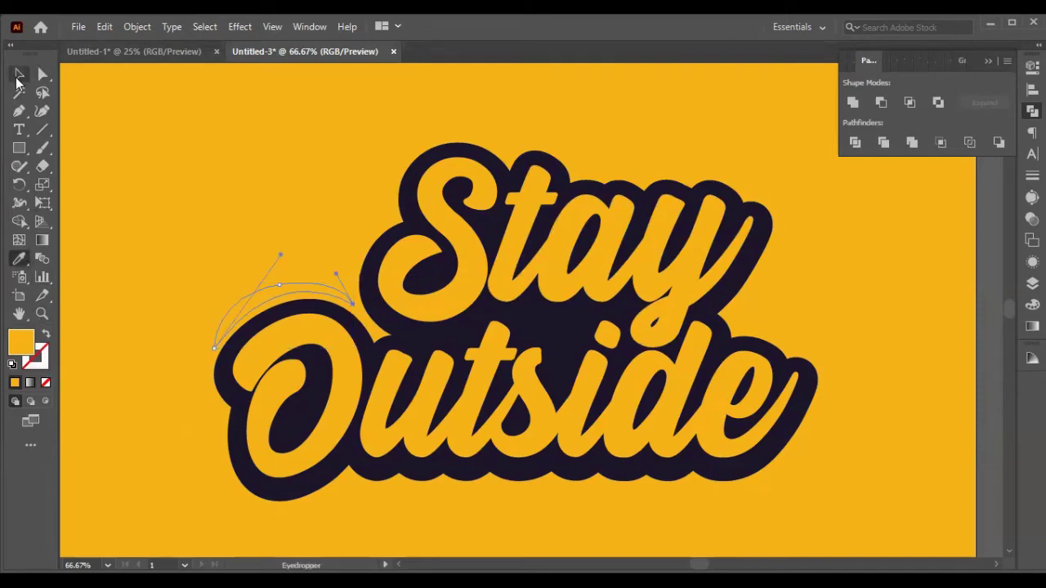
- Try a 10 px Offset Path with miter joins around the crescent above the "O" and fill it with the outline's navy
{"action": "left_click", "coordinate": [146, 30]}
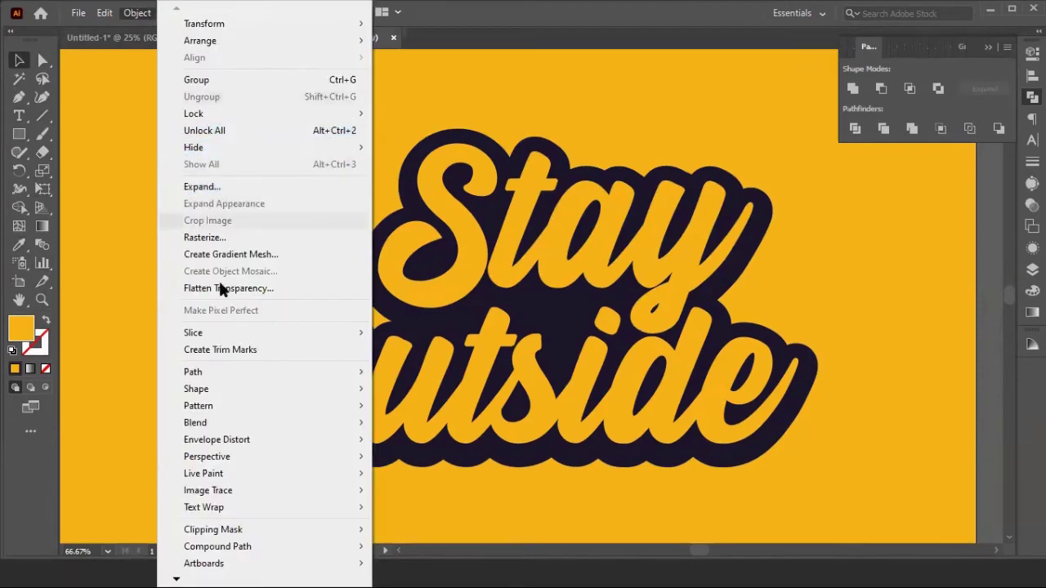
{"action": "mouse_move", "coordinate": [217, 373]}
{"action": "left_click", "coordinate": [398, 431]}
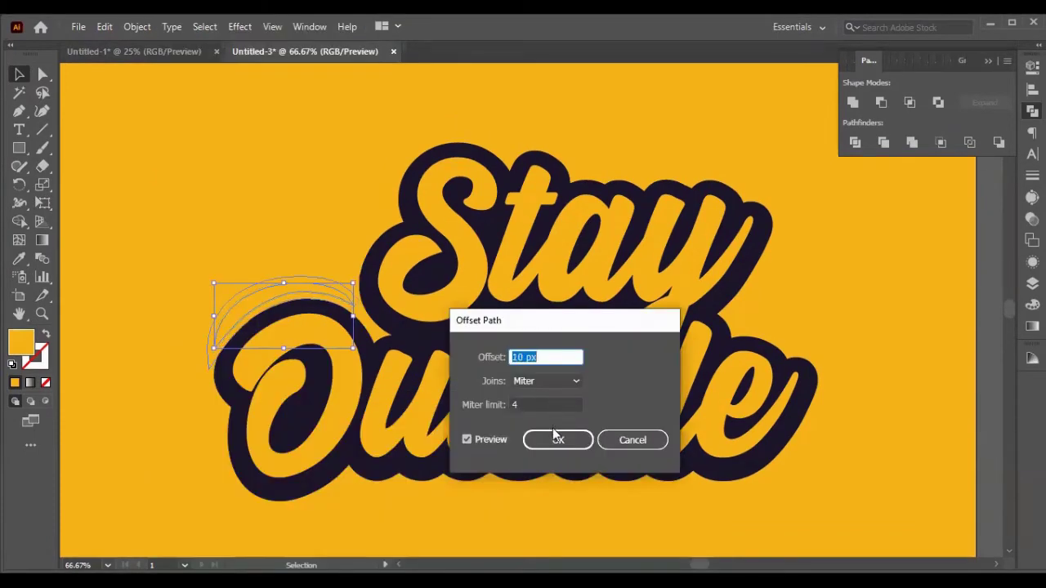
{"action": "left_click", "coordinate": [551, 441]}
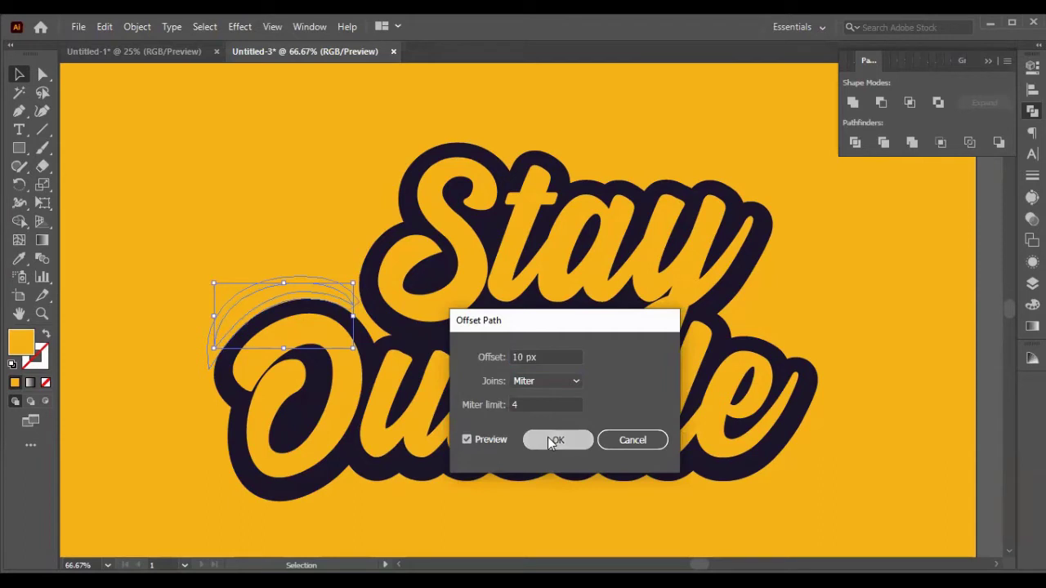
{"action": "left_click", "coordinate": [550, 442]}
{"action": "left_click", "coordinate": [18, 258]}
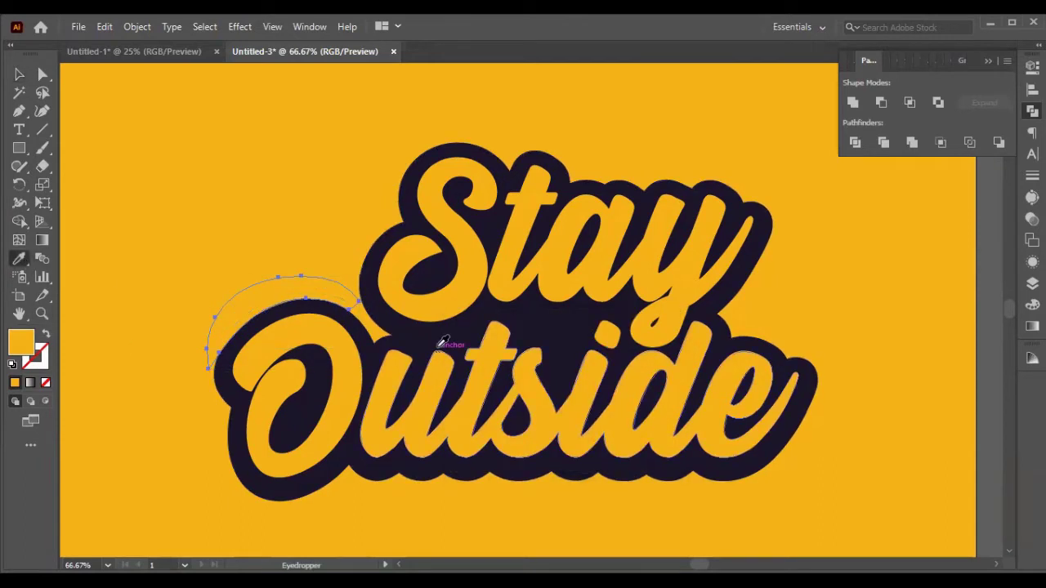
{"action": "left_click", "coordinate": [442, 342]}
- Delete the navy offset shape and the yellow crescent above the "O"
{"action": "left_click", "coordinate": [19, 74]}
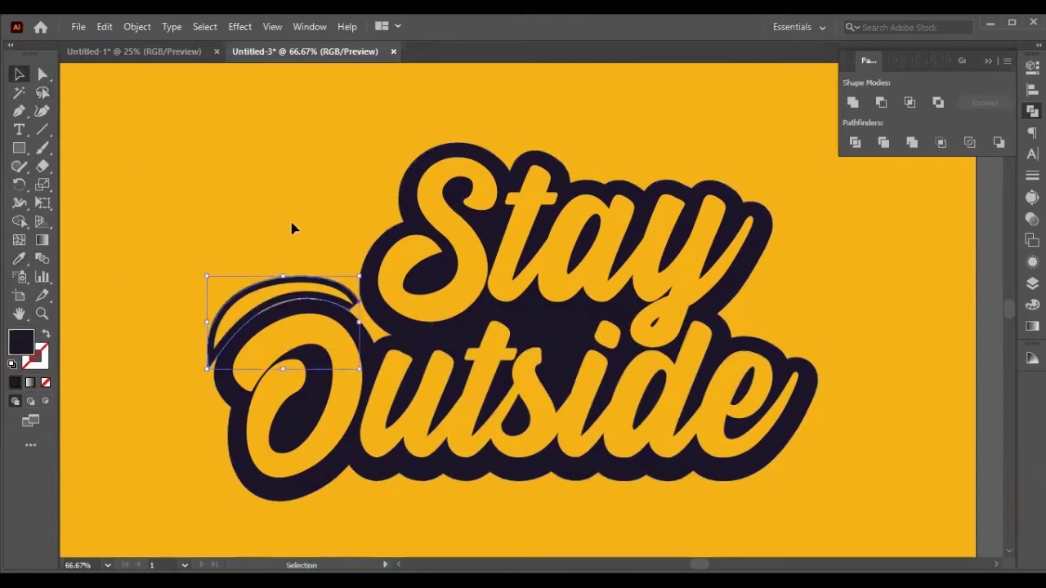
{"action": "left_click", "coordinate": [292, 226]}
{"action": "left_click", "coordinate": [212, 360]}
{"action": "key", "text": "Delete"}
{"action": "left_click", "coordinate": [250, 305]}
{"action": "key", "text": "Delete"}
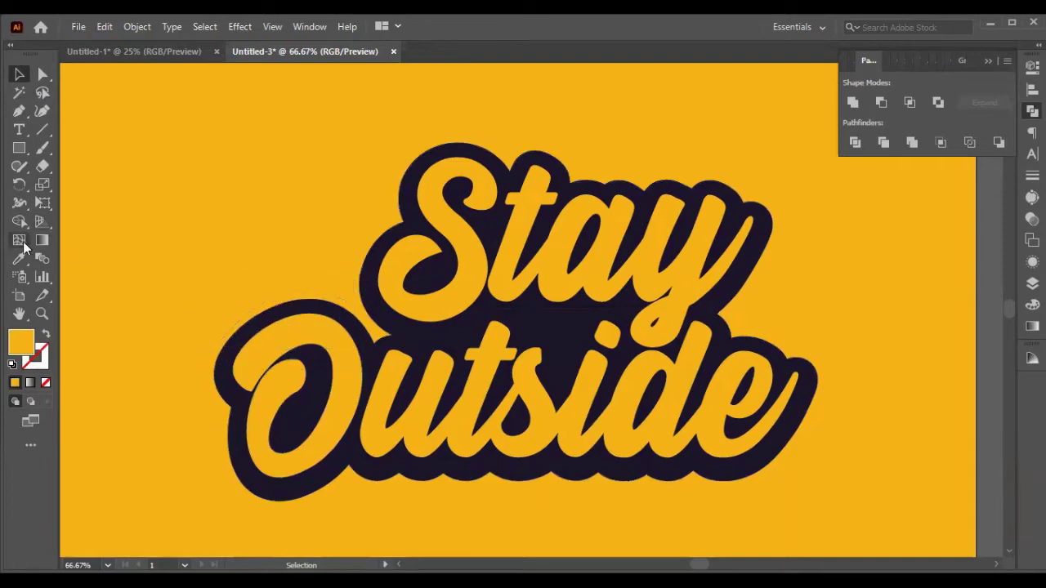
- Draw an open curved path above the "O" with the Pen tool, and give it a navy stroke and no fill
{"action": "left_click", "coordinate": [19, 111]}
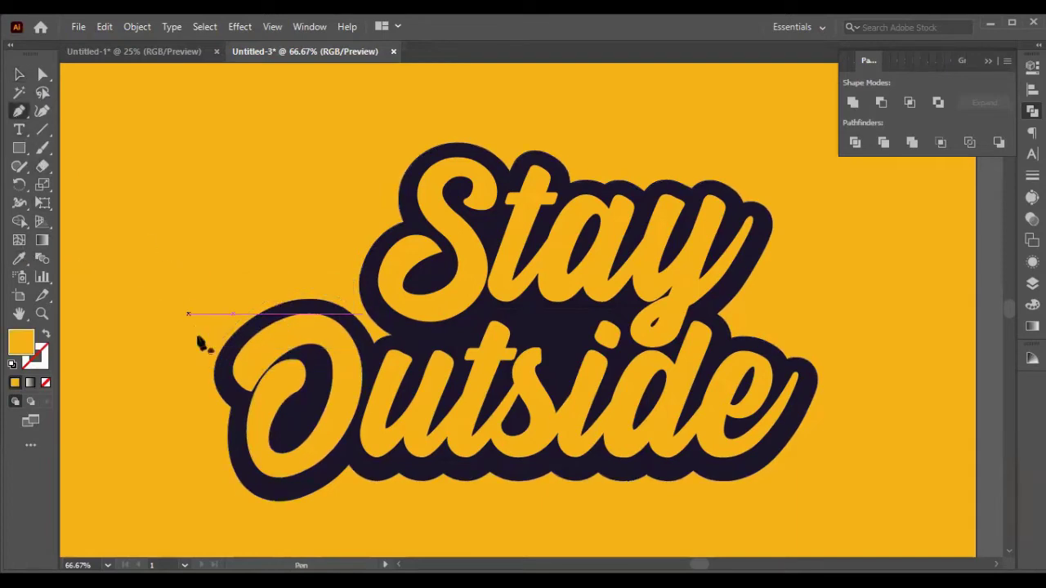
{"action": "left_click", "coordinate": [352, 304]}
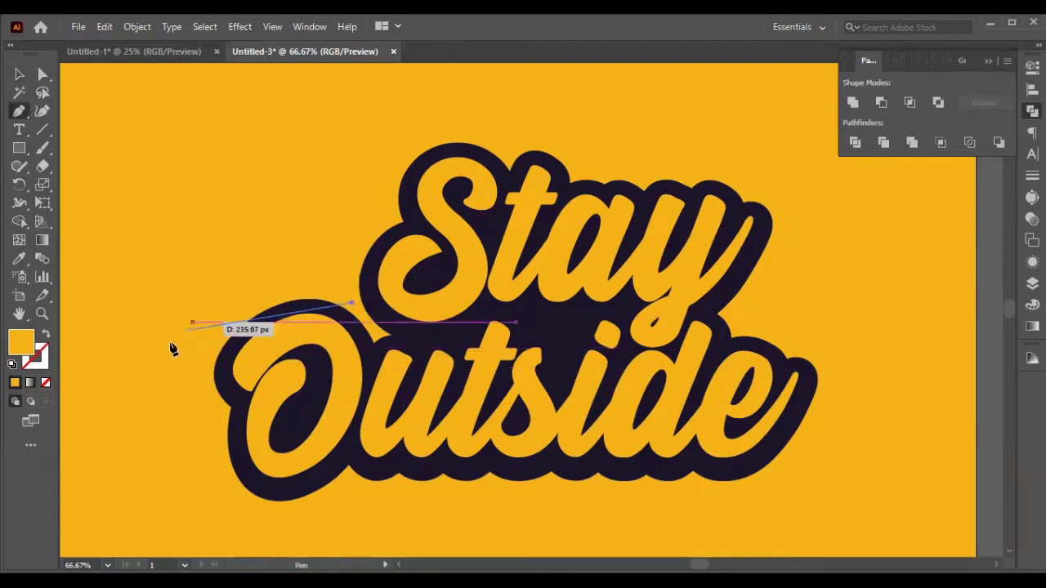
{"action": "left_click_drag", "start_coordinate": [213, 303], "coordinate": [153, 359]}
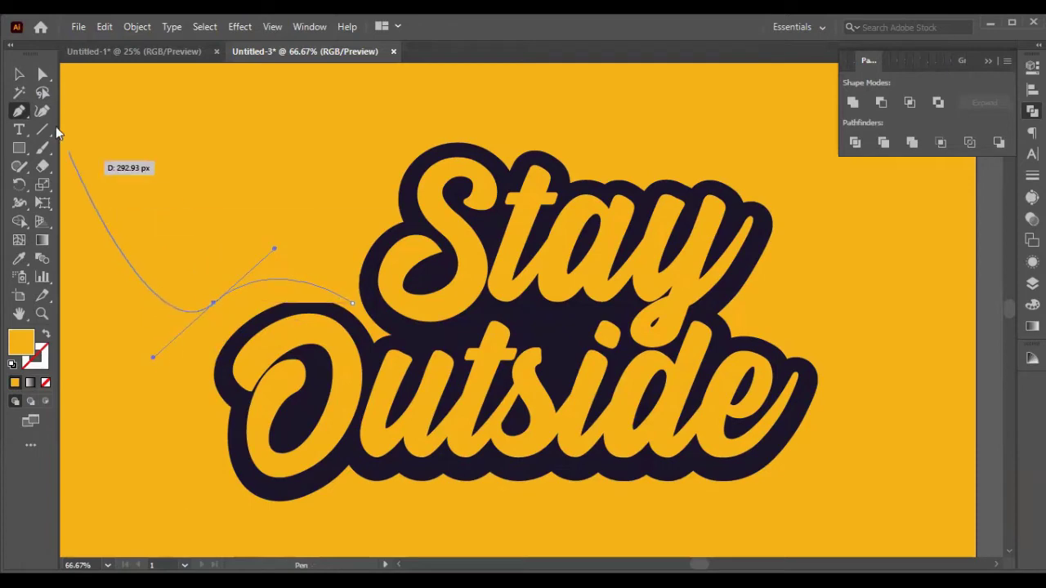
{"action": "left_click", "coordinate": [20, 74]}
{"action": "left_click", "coordinate": [19, 259]}
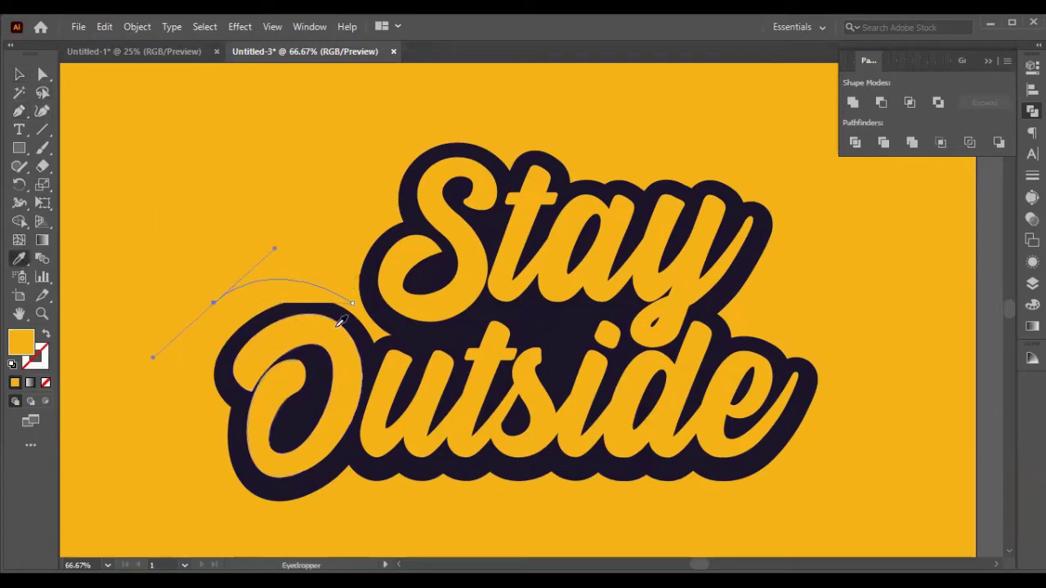
{"action": "left_click", "coordinate": [385, 312]}
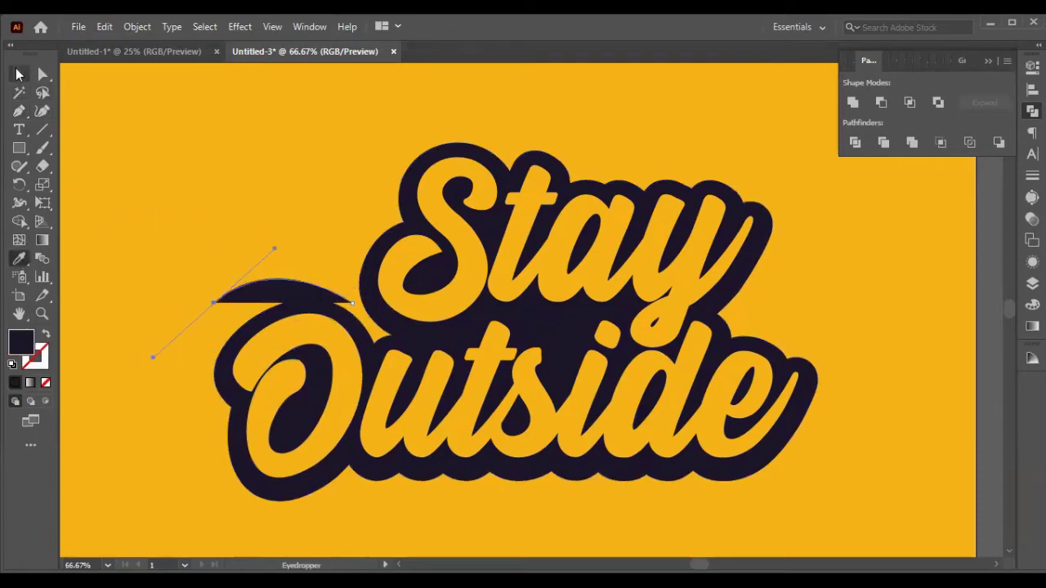
{"action": "left_click", "coordinate": [20, 74]}
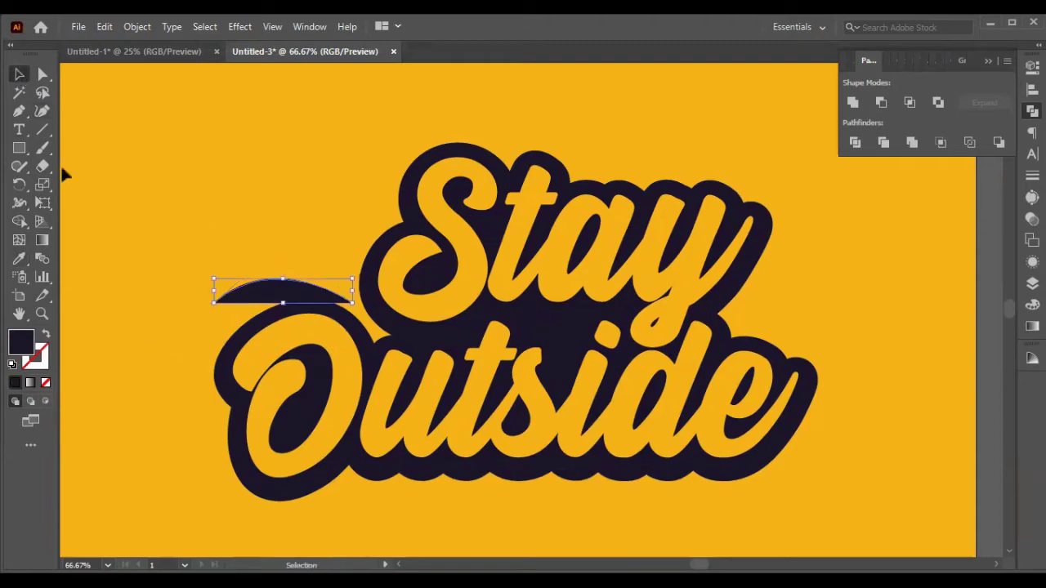
{"action": "left_click", "coordinate": [46, 335]}
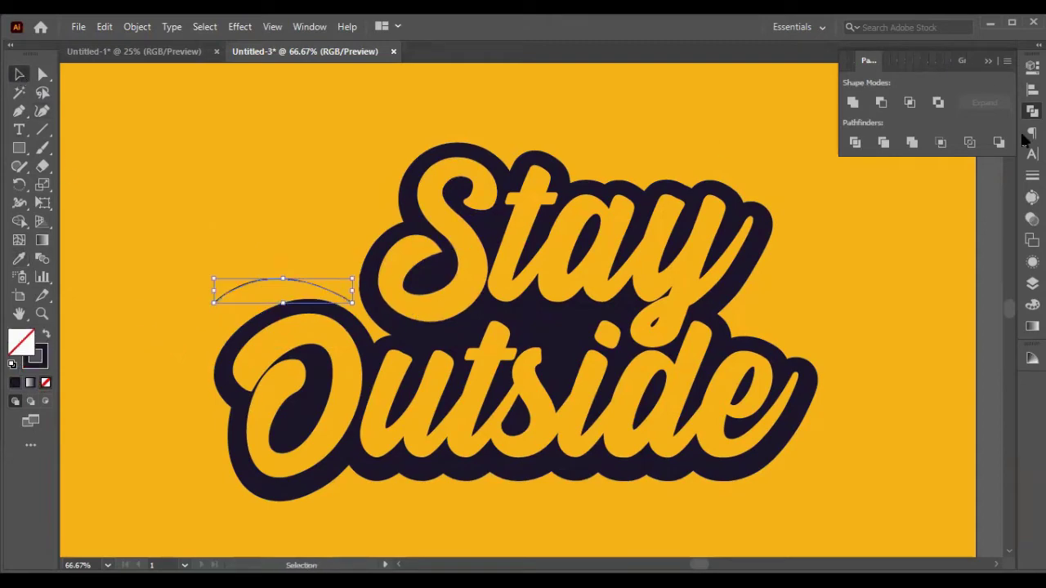
- Nudge the left anchor of the arc above the "O" down and right so the curve follows the outline
{"action": "left_click", "coordinate": [42, 74]}
{"action": "left_click", "coordinate": [213, 302]}
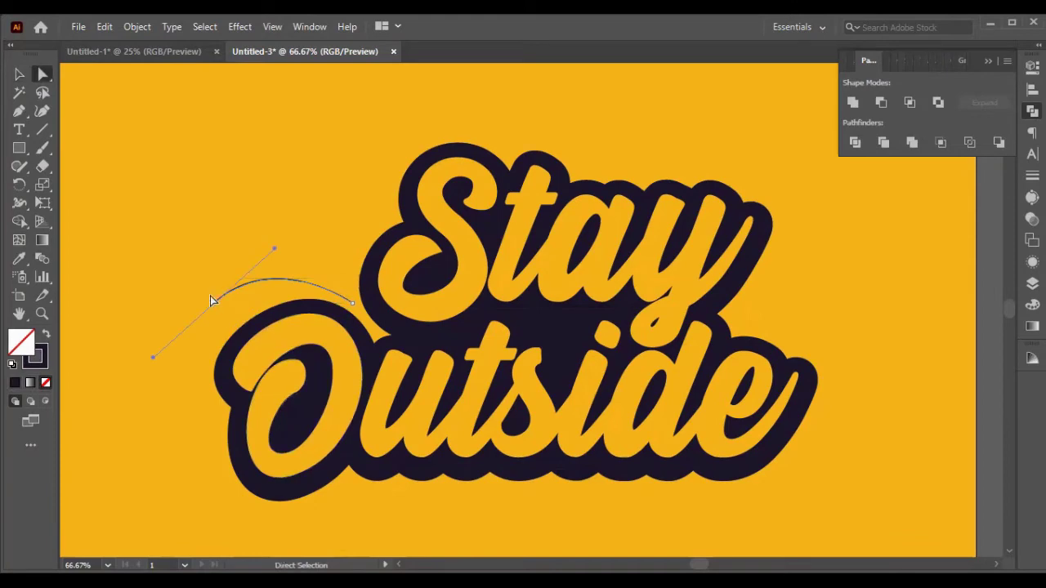
{"action": "key", "text": "Down"}
{"action": "key", "text": "Down"}
{"action": "key", "text": "Down"}
{"action": "key", "text": "Down"}
{"action": "key", "text": "Down"}
{"action": "key", "text": "Down"}
{"action": "key", "text": "Down"}
{"action": "key", "text": "Down"}
{"action": "key", "text": "Down"}
{"action": "key", "text": "Down"}
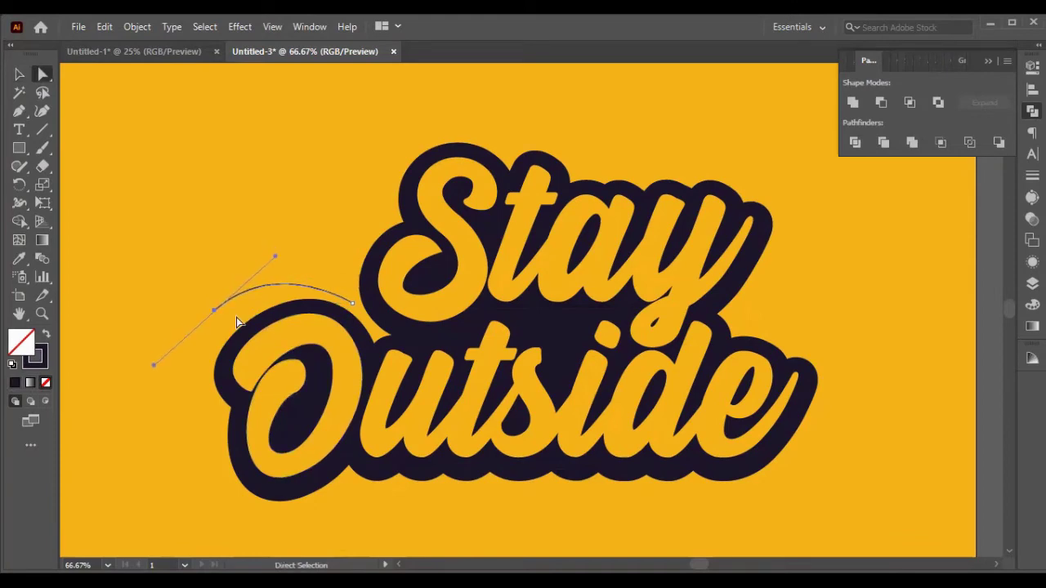
{"action": "key", "text": "Right"}
{"action": "key", "text": "Right"}
{"action": "key", "text": "Right"}
{"action": "key", "text": "Right"}
{"action": "key", "text": "Right"}
{"action": "key", "text": "Right"}
{"action": "key", "text": "Right"}
{"action": "key", "text": "Right"}
{"action": "key", "text": "Right"}
{"action": "key", "text": "Right"}
{"action": "key", "text": "shift+Down"}
{"action": "key", "text": "Right"}
{"action": "key", "text": "Right"}
{"action": "key", "text": "Right"}
{"action": "key", "text": "Right"}
{"action": "key", "text": "Right"}
{"action": "key", "text": "Right"}
{"action": "key", "text": "Right"}
{"action": "key", "text": "Right"}
{"action": "key", "text": "Right"}
{"action": "key", "text": "Right"}
{"action": "key", "text": "Right"}
{"action": "key", "text": "Right"}
{"action": "key", "text": "Right"}
{"action": "key", "text": "Right"}
{"action": "key", "text": "Right"}
{"action": "key", "text": "Right"}
{"action": "key", "text": "Right"}
{"action": "key", "text": "Right"}
{"action": "key", "text": "Right"}
{"action": "key", "text": "Right"}
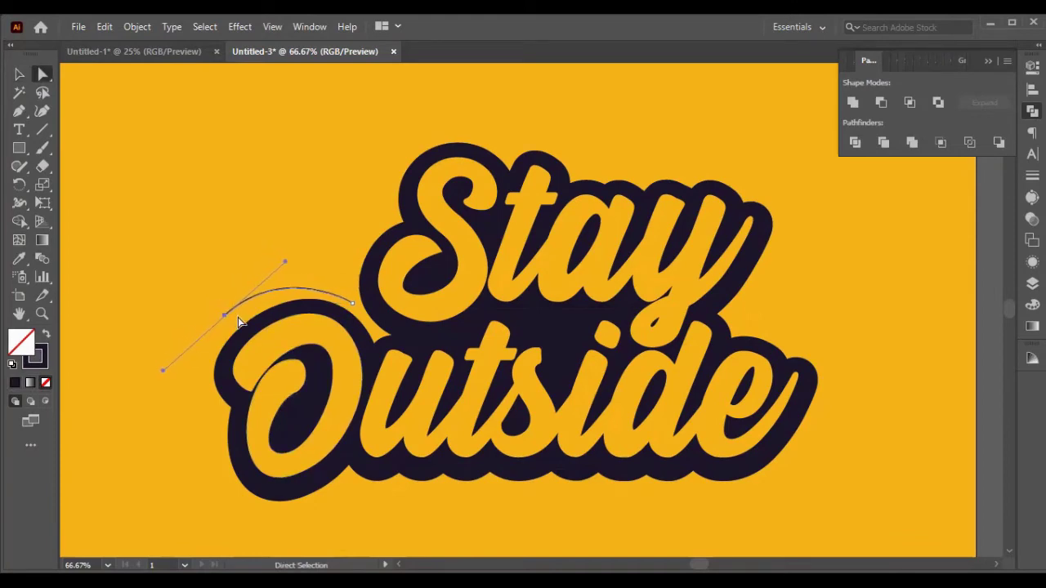
{"action": "key", "text": "shift+Right"}
{"action": "left_click", "coordinate": [21, 76]}
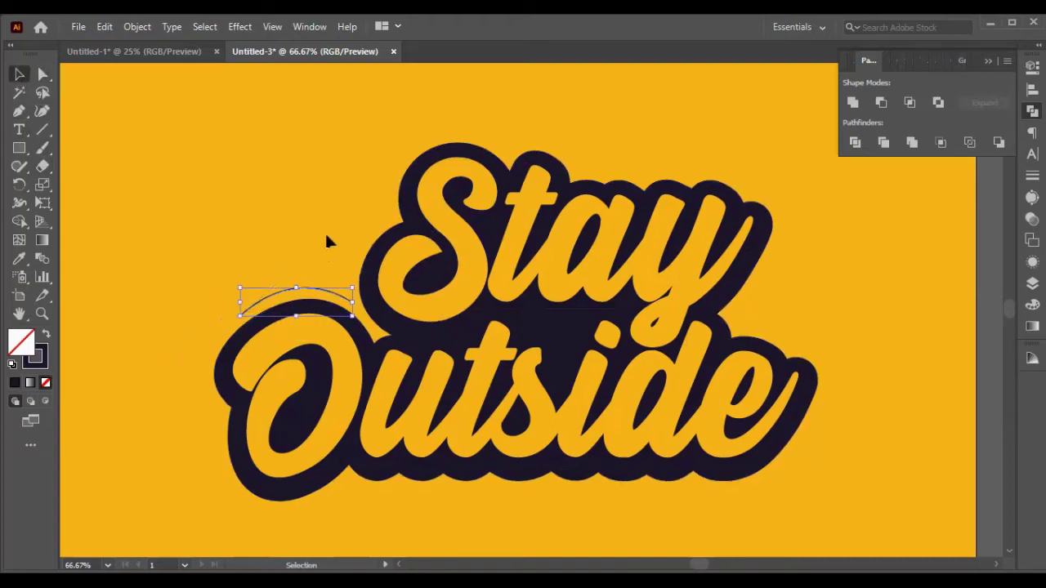
{"action": "left_click", "coordinate": [320, 193]}
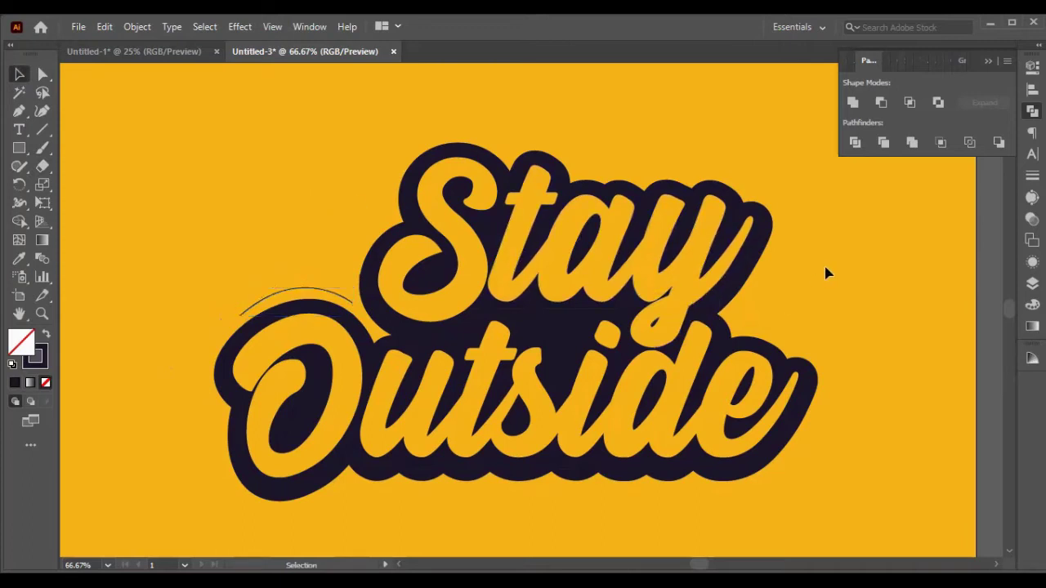
- Give the arc above the "O" a 4 pt stroke and the lens-shaped width profile tapering at both ends
{"action": "left_click", "coordinate": [297, 293]}
{"action": "left_click", "coordinate": [1031, 177]}
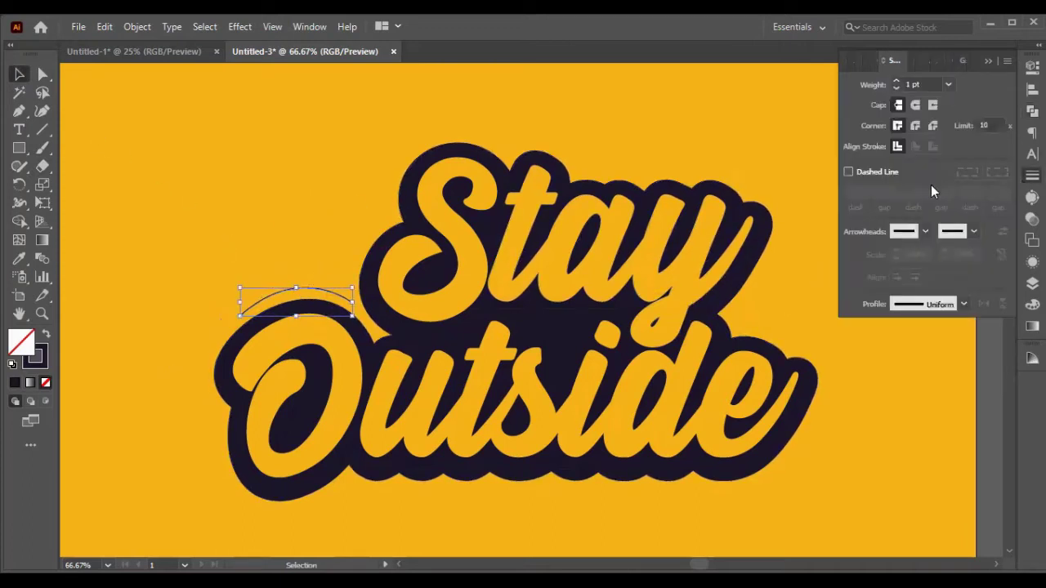
{"action": "left_click", "coordinate": [916, 105]}
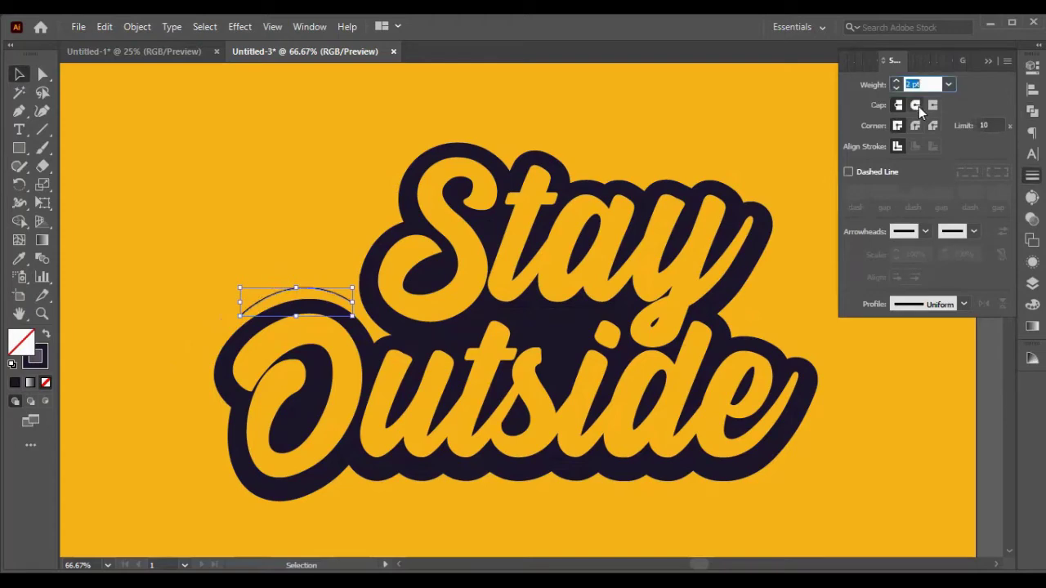
{"action": "left_click", "coordinate": [924, 232]}
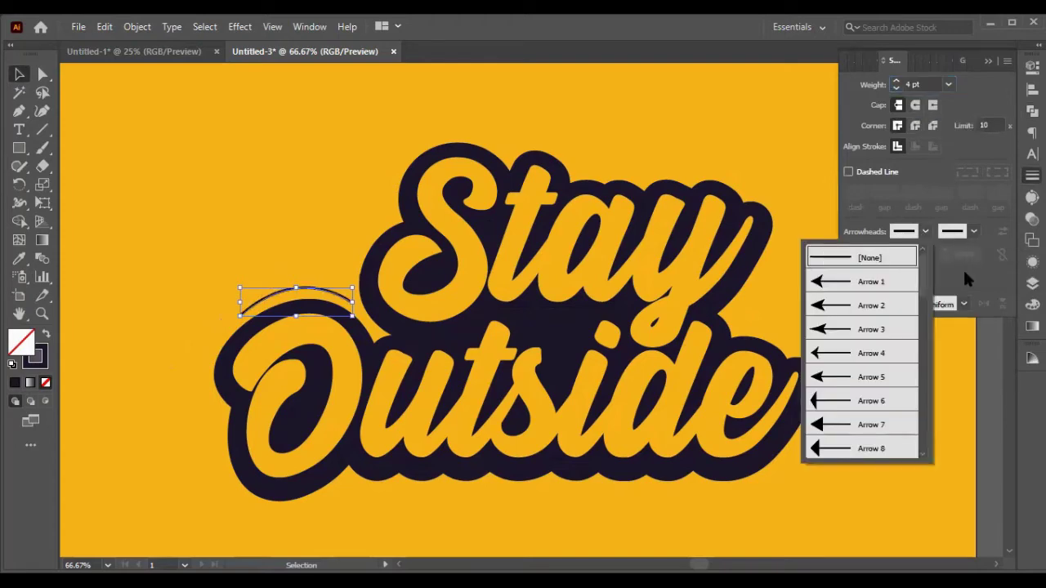
{"action": "left_click", "coordinate": [961, 242]}
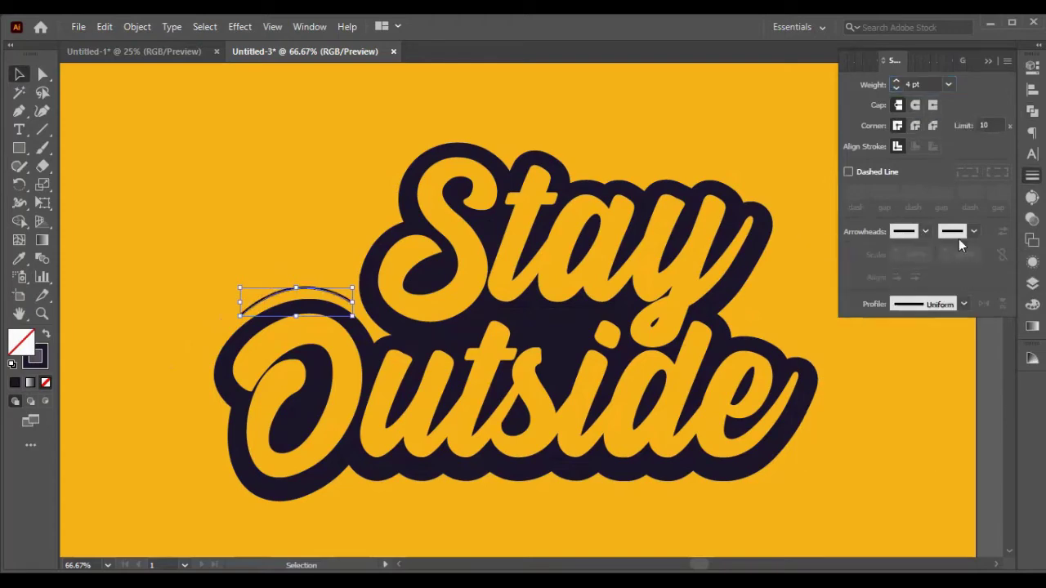
{"action": "left_click", "coordinate": [965, 304]}
{"action": "left_click", "coordinate": [922, 353]}
{"action": "left_click", "coordinate": [233, 117]}
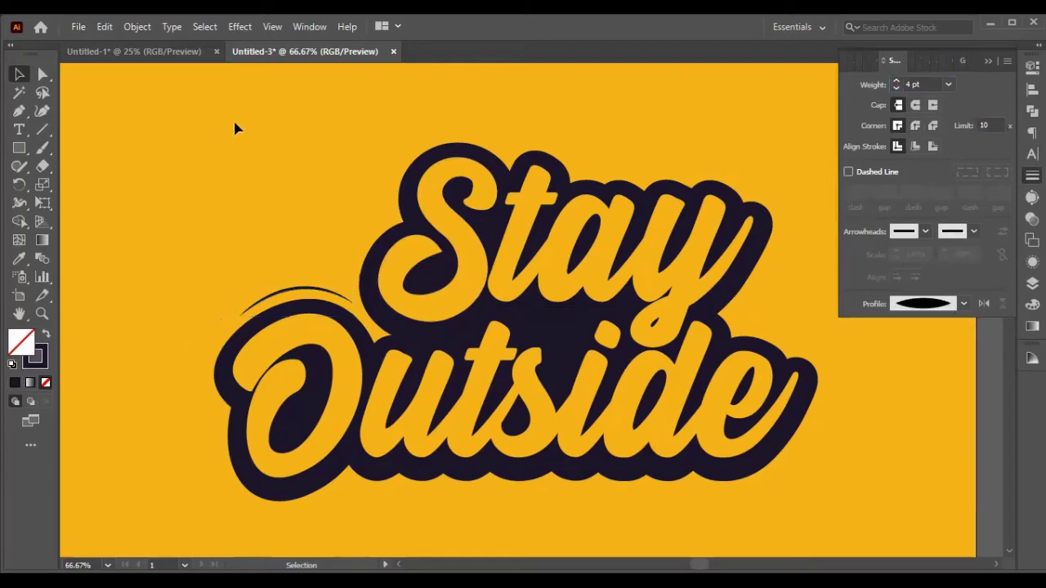
- Draw a curved navy path over the top of the "S" outline with the Pen tool and refine its curvature
{"action": "left_click", "coordinate": [19, 111]}
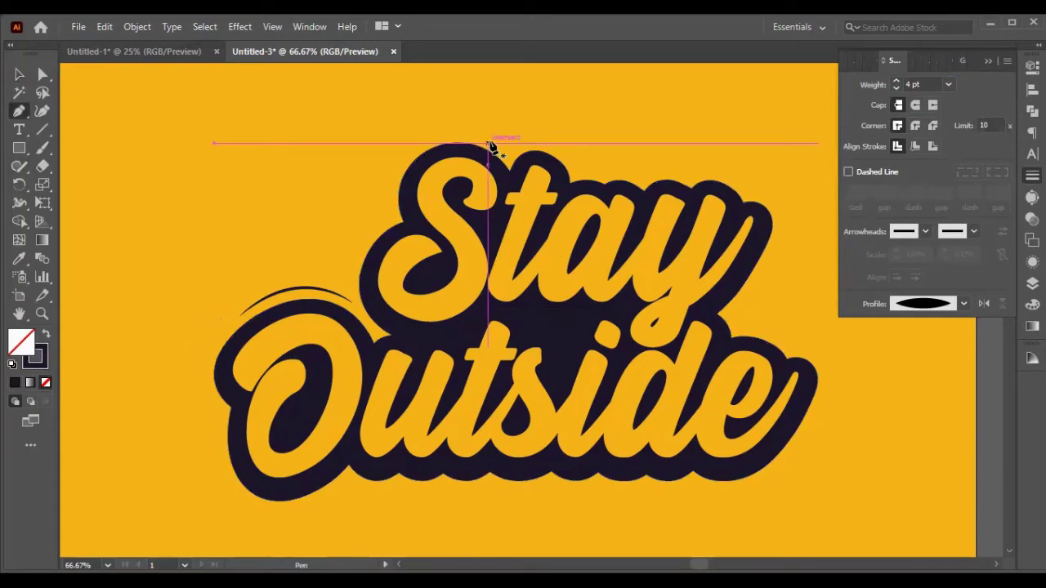
{"action": "left_click", "coordinate": [502, 143]}
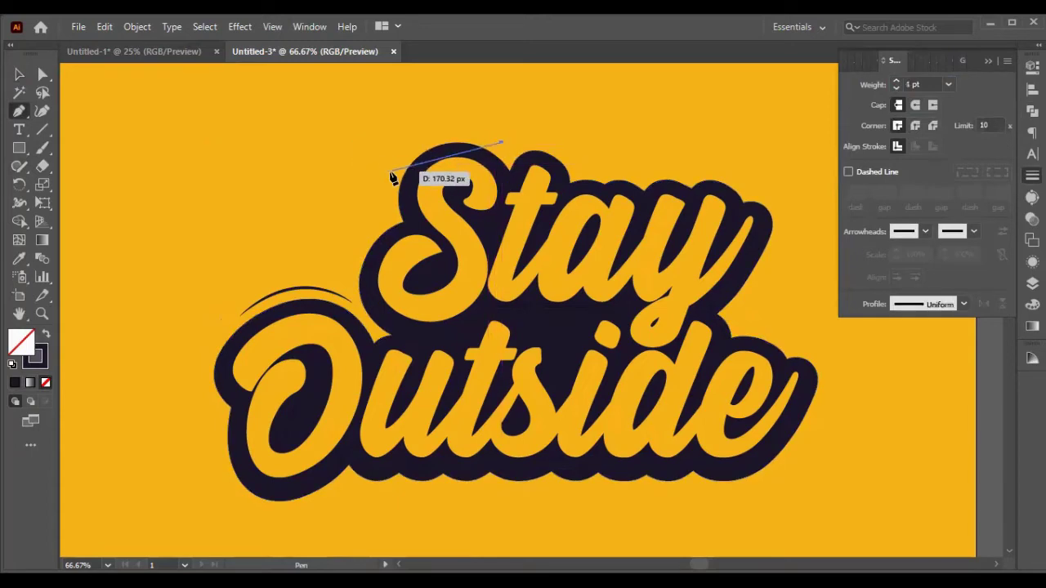
{"action": "left_click_drag", "start_coordinate": [395, 171], "coordinate": [373, 235]}
{"action": "left_click", "coordinate": [43, 74]}
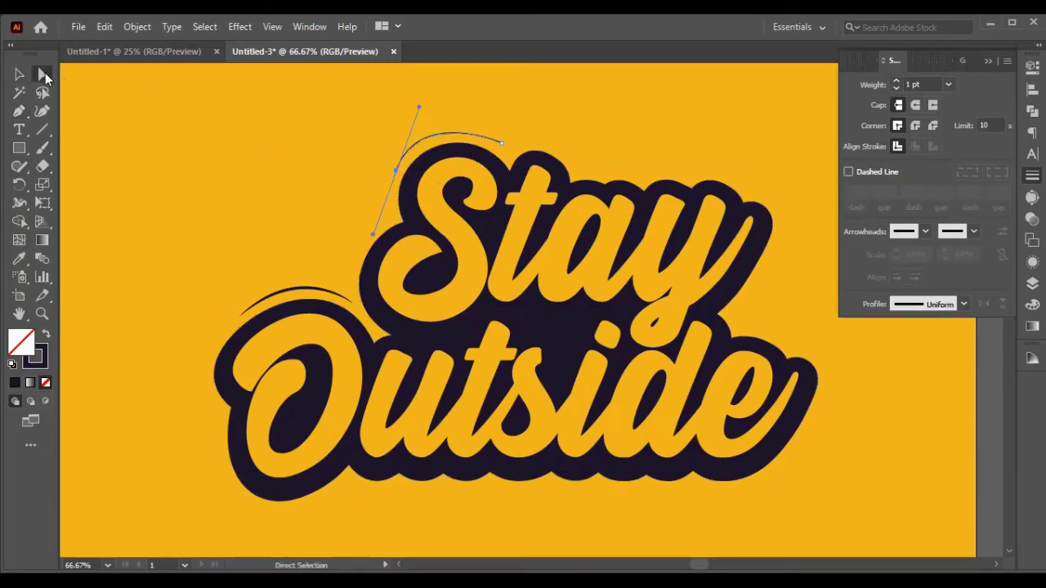
{"action": "left_click", "coordinate": [501, 144]}
{"action": "mouse_move", "coordinate": [418, 107]}
{"action": "left_mouse_down"}
{"action": "mouse_move", "coordinate": [406, 105]}
{"action": "mouse_move", "coordinate": [422, 101]}
{"action": "left_mouse_up"}
- Set the arc over the "S" to a 3 pt stroke with the lens-shaped tapered width profile
{"action": "left_click", "coordinate": [896, 80]}
{"action": "left_click", "coordinate": [896, 80]}
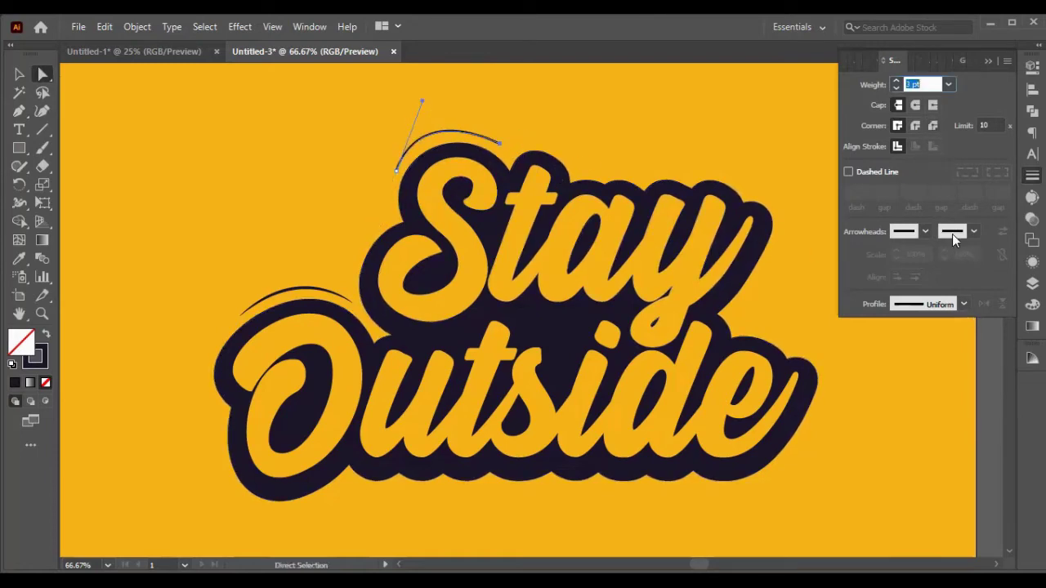
{"action": "left_click", "coordinate": [964, 304]}
{"action": "key", "text": "Down"}
{"action": "key", "text": "Return"}
{"action": "left_click", "coordinate": [718, 145]}
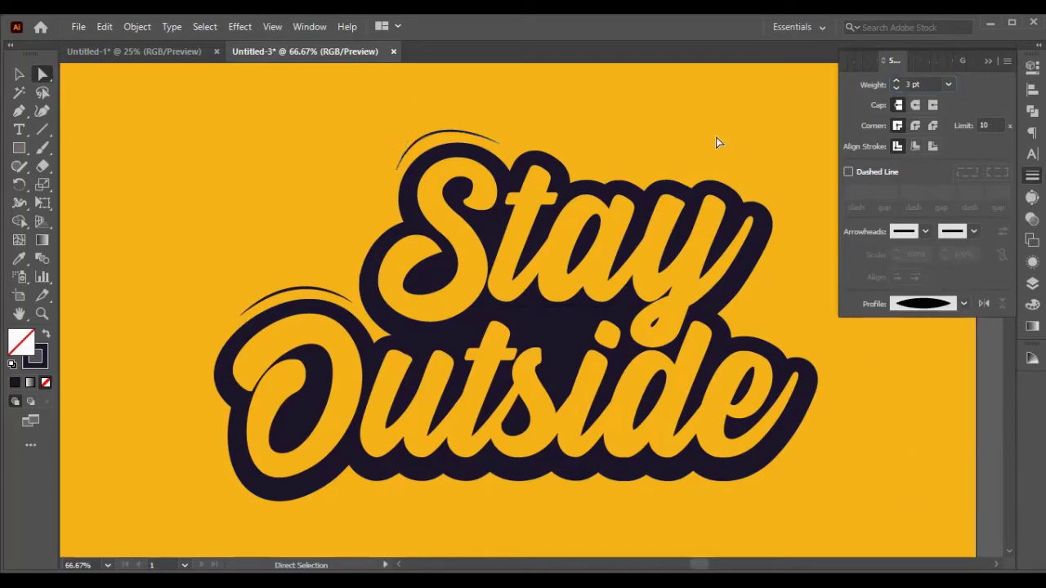
- Draw a curved navy path along the lower right edge of the outline around the final "e" with the Pen tool
{"action": "scroll", "coordinate": [716, 143], "scroll_direction": "down", "scroll_amount": 3}
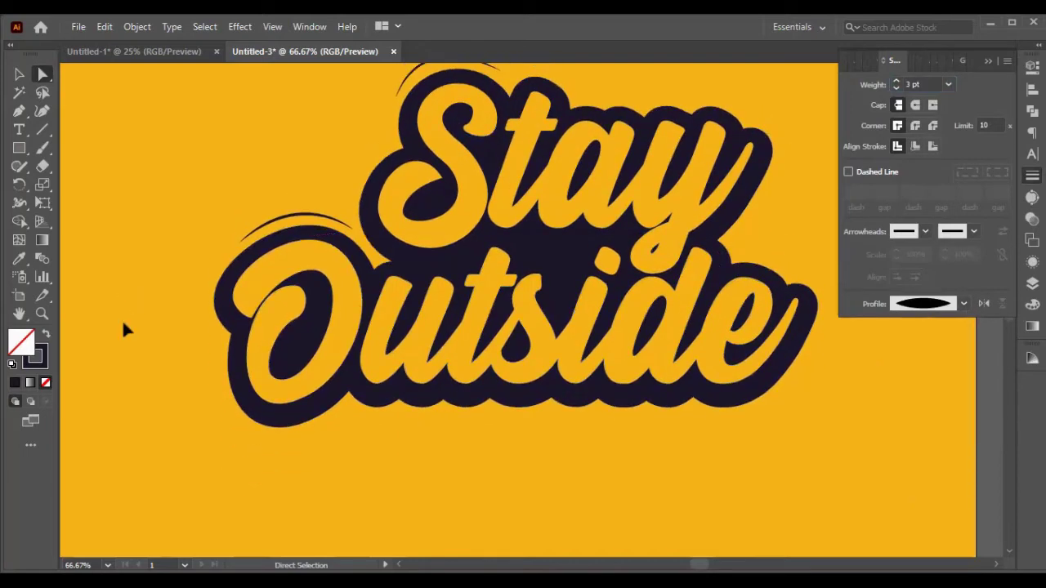
{"action": "left_click", "coordinate": [19, 111]}
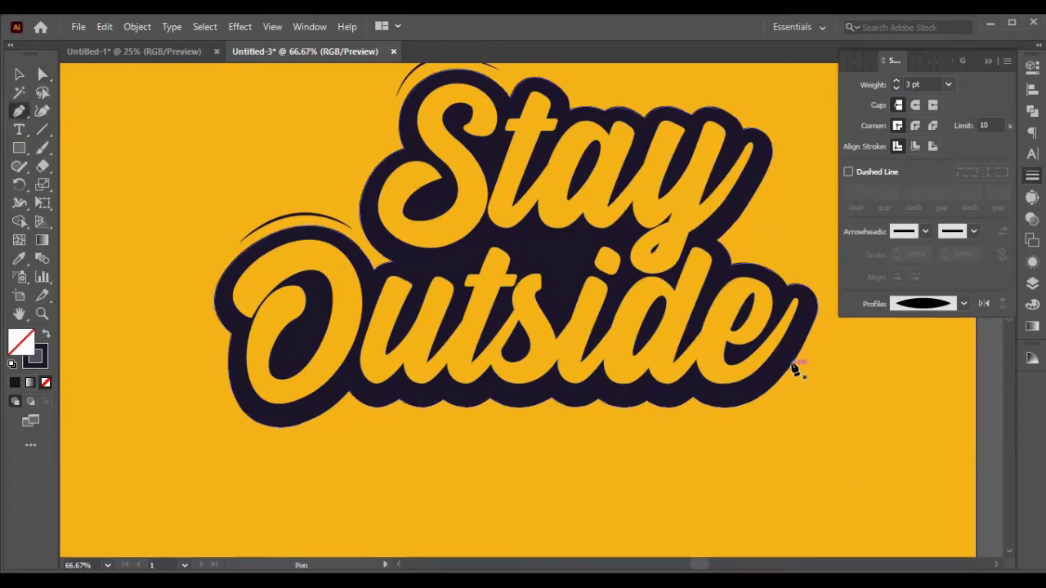
{"action": "left_click", "coordinate": [815, 332]}
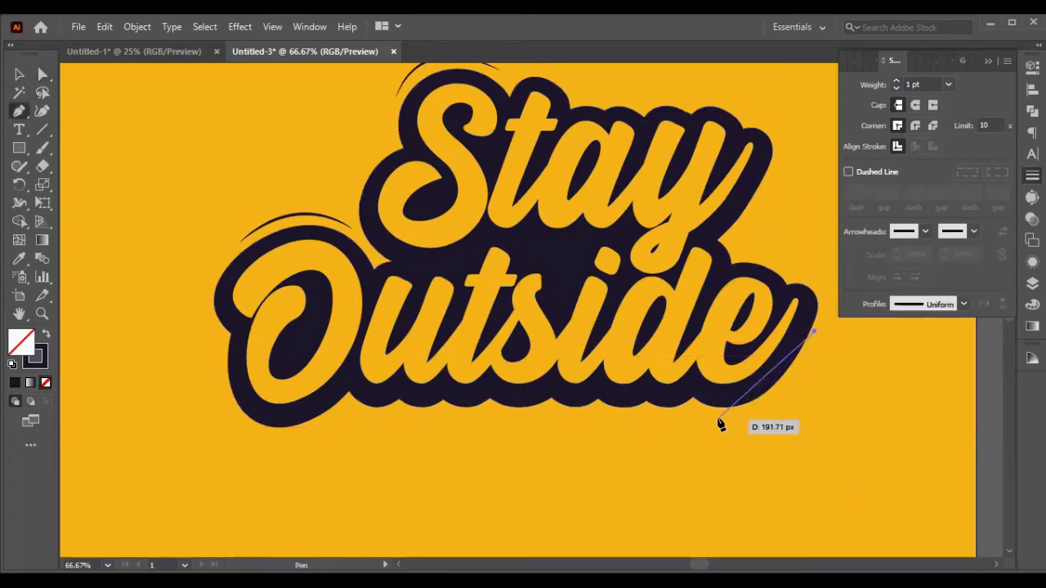
{"action": "left_click_drag", "start_coordinate": [716, 415], "coordinate": [642, 408]}
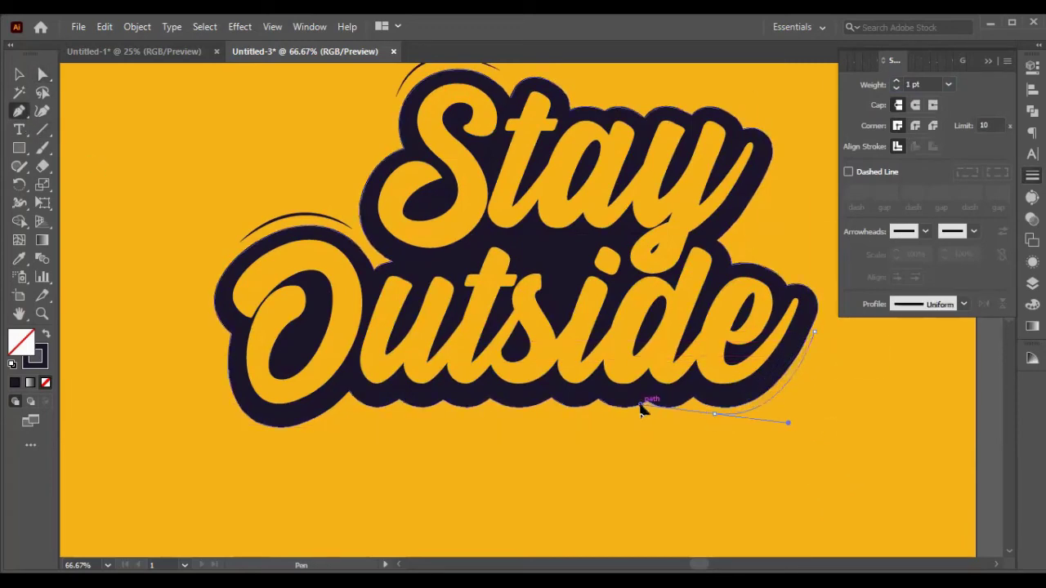
- Set the arc below the final "e" to a 3 pt stroke with the lens-shaped tapered width profile
{"action": "left_click", "coordinate": [20, 74]}
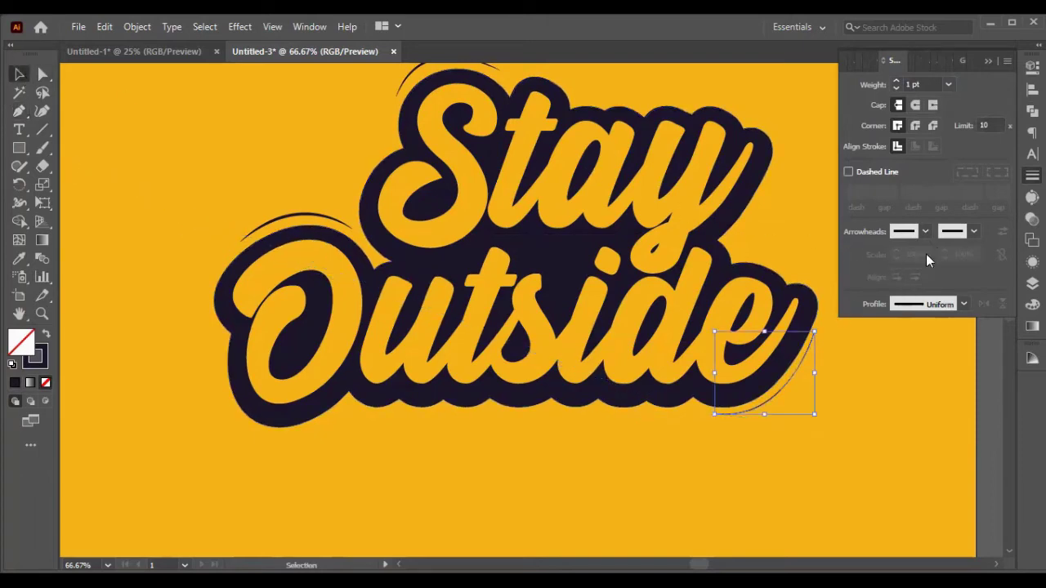
{"action": "key", "text": "Up"}
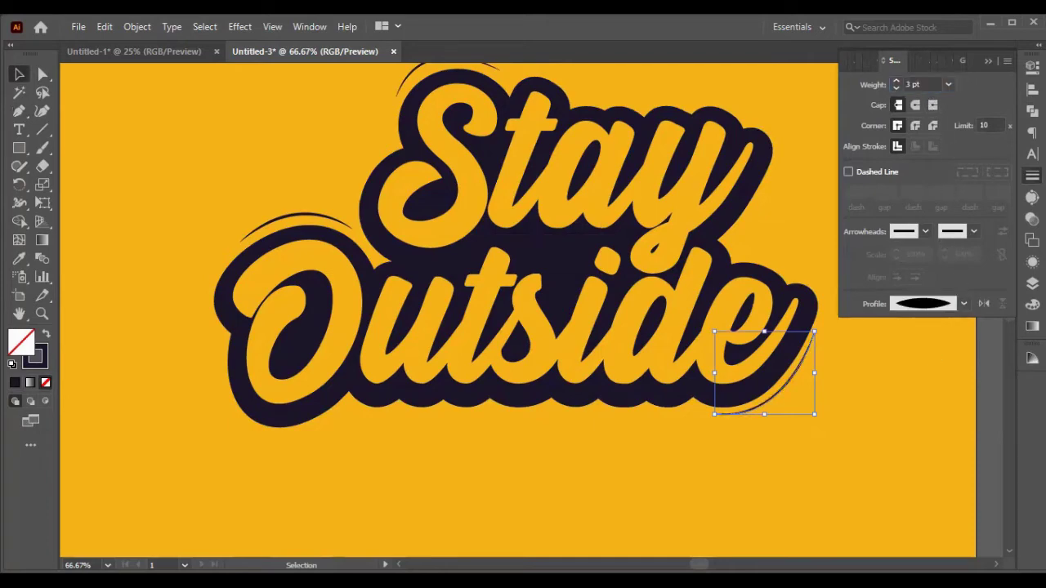
{"action": "left_click", "coordinate": [42, 74]}
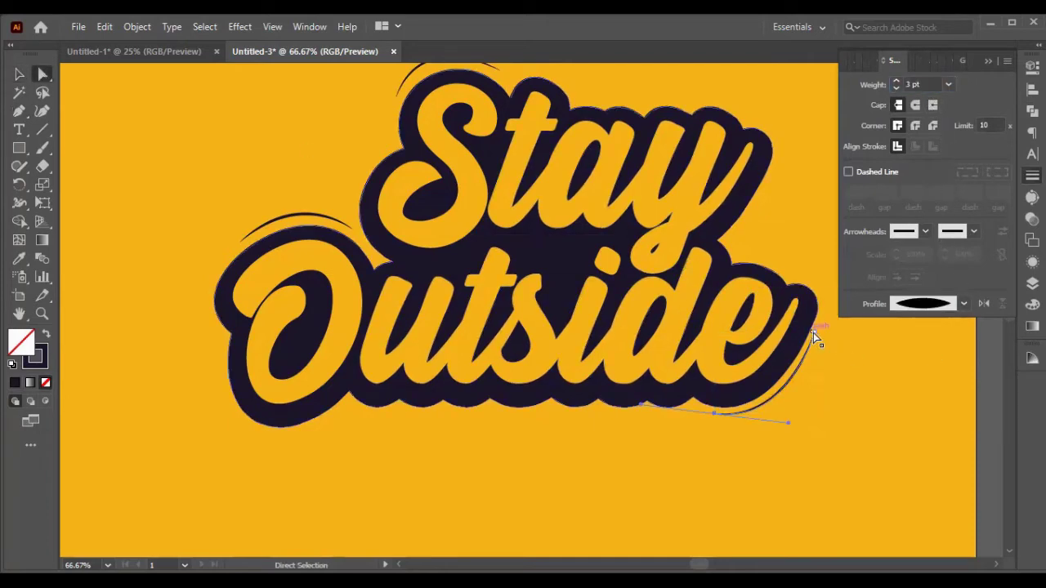
- Move the upper end point of the arc beside the final "e" slightly outward and nudge the arc away from the outline
{"action": "left_click_drag", "start_coordinate": [813, 333], "coordinate": [821, 336]}
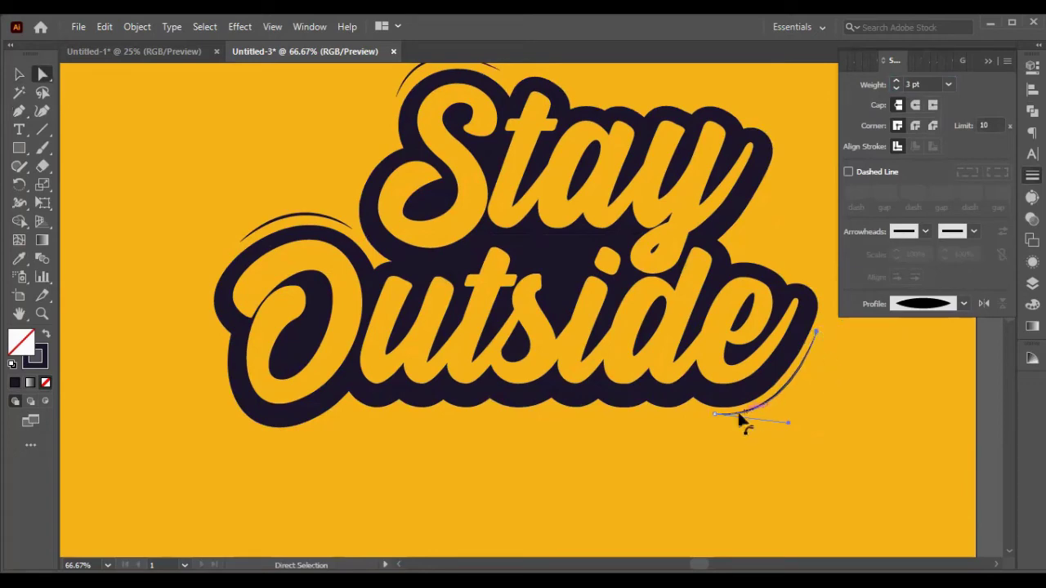
{"action": "left_click", "coordinate": [21, 76]}
{"action": "left_click", "coordinate": [784, 399]}
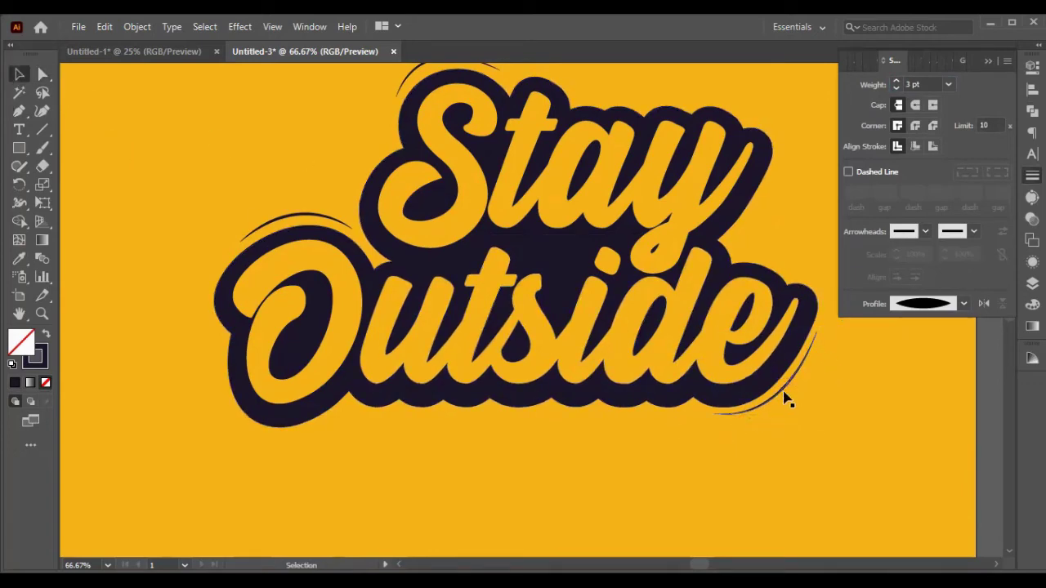
{"action": "left_click", "coordinate": [787, 398]}
{"action": "left_click", "coordinate": [866, 433]}
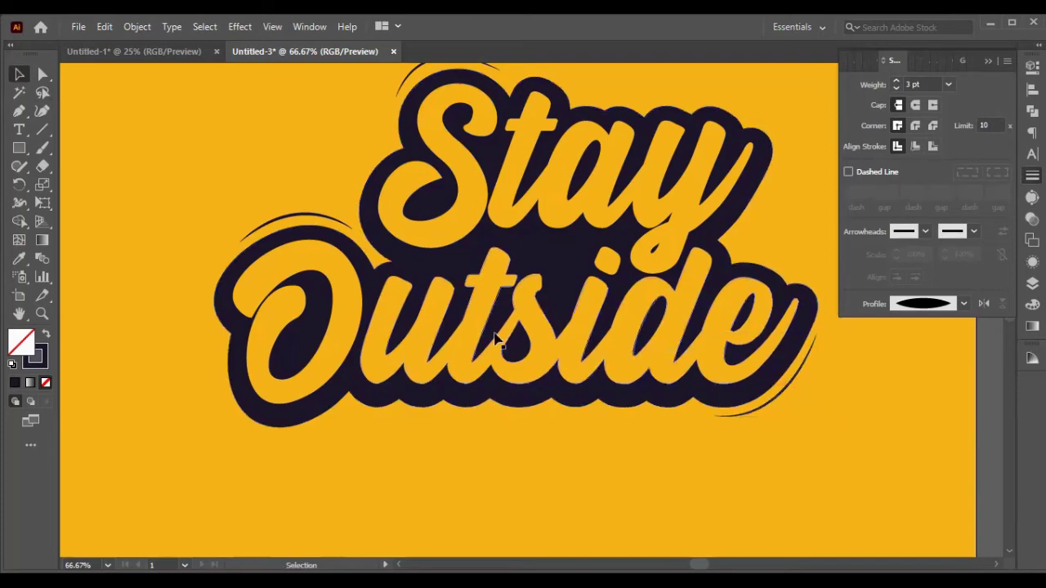
- Draw a two-bump navy path following the upper right edge of the outline around the "y" with the Pen tool
{"action": "scroll", "coordinate": [515, 319], "scroll_direction": "up", "scroll_amount": 5}
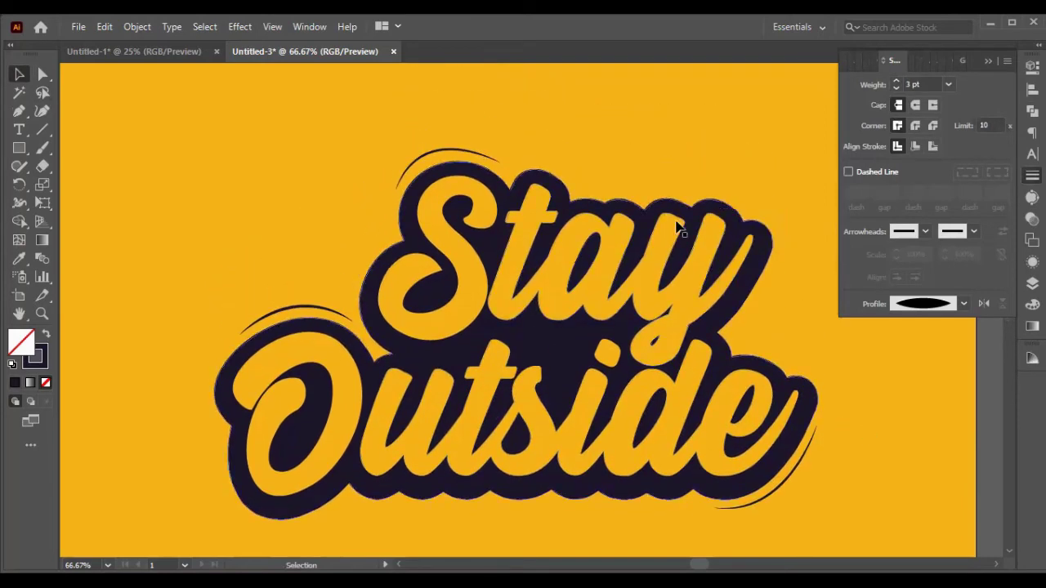
{"action": "left_click", "coordinate": [19, 111]}
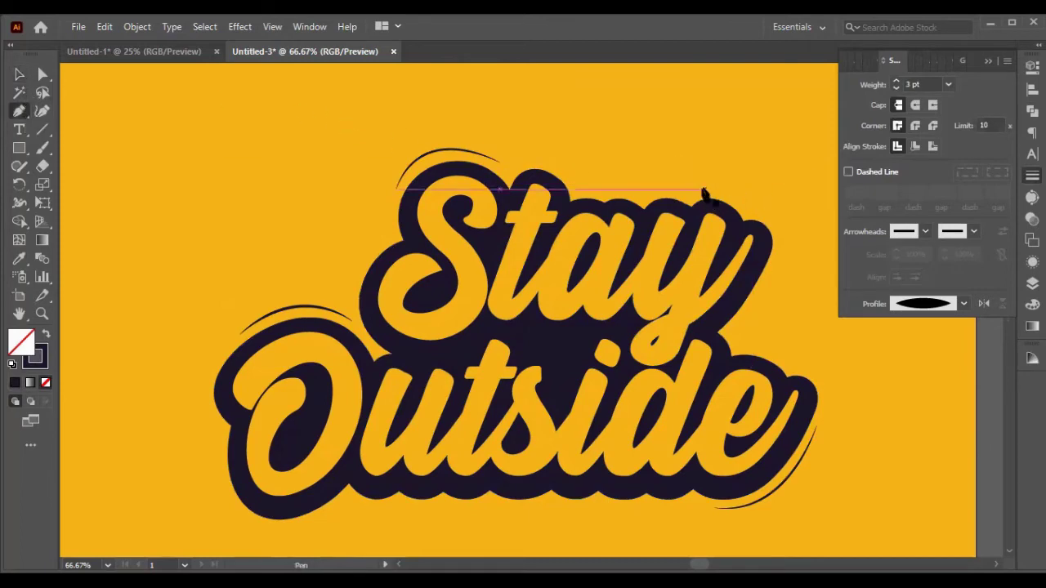
{"action": "left_click_drag", "start_coordinate": [694, 189], "coordinate": [758, 237]}
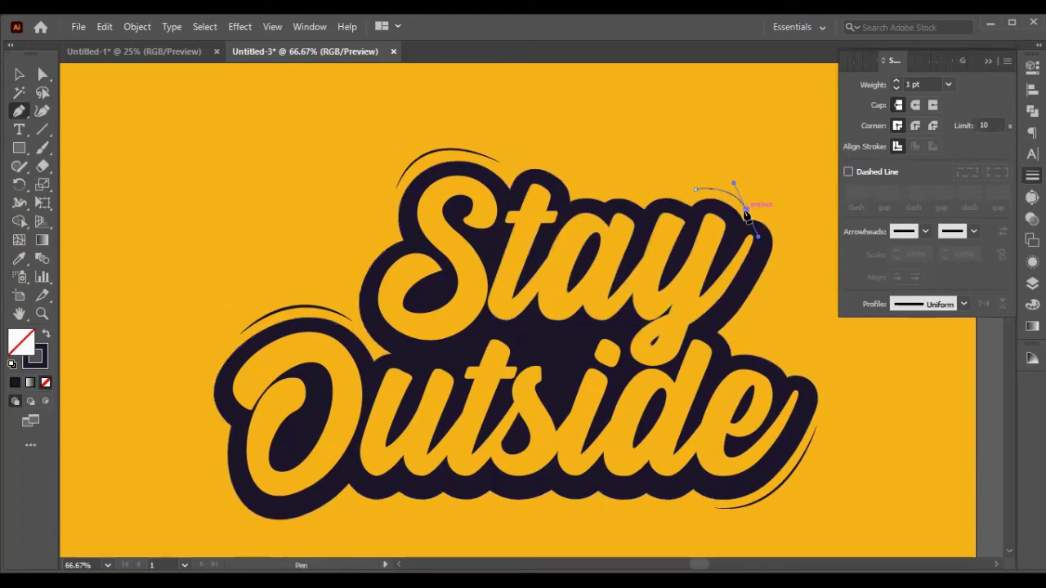
{"action": "left_click", "coordinate": [746, 210]}
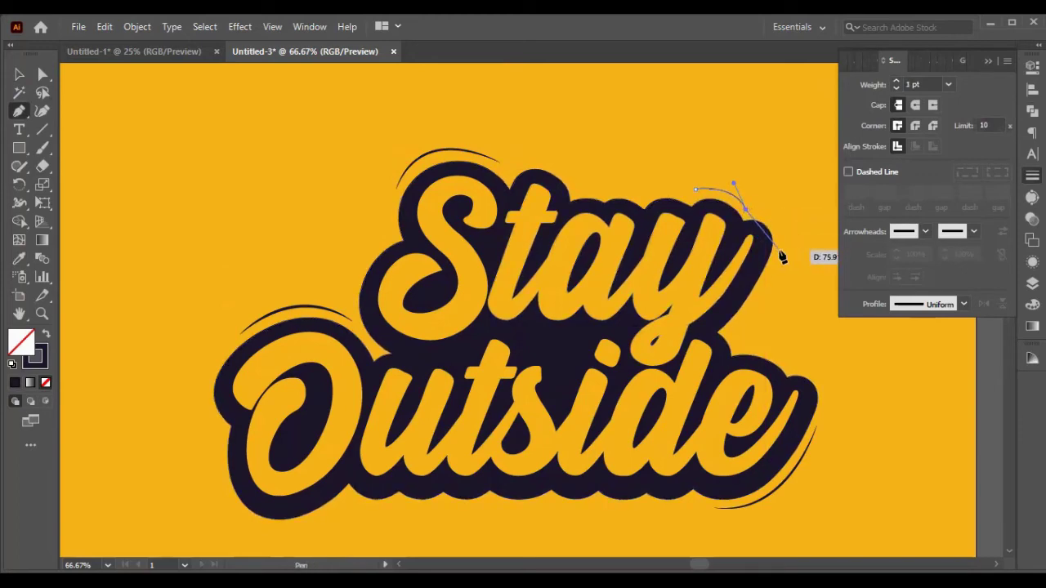
{"action": "left_click_drag", "start_coordinate": [780, 252], "coordinate": [768, 292]}
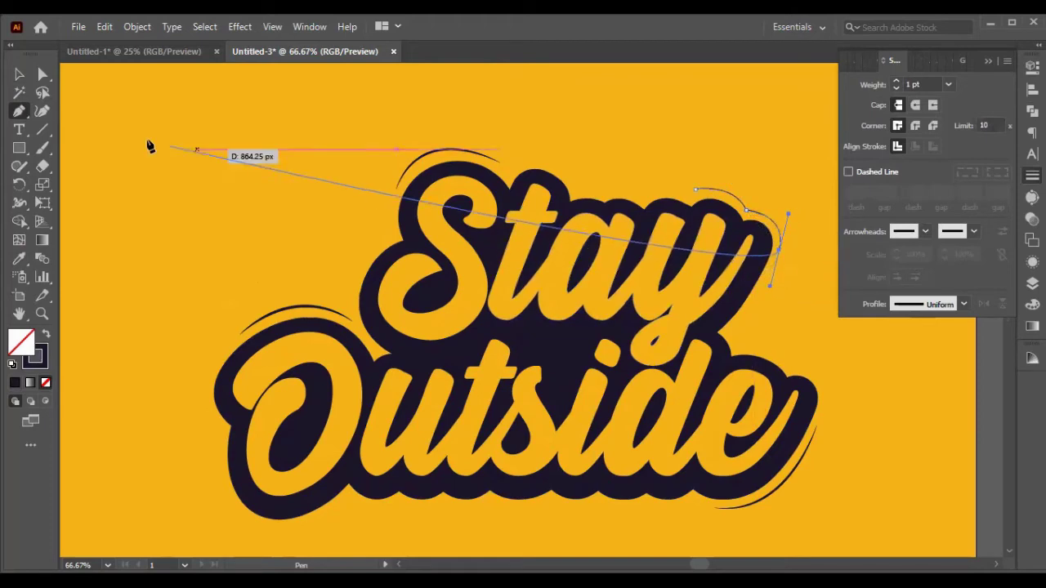
{"action": "key", "text": "v"}
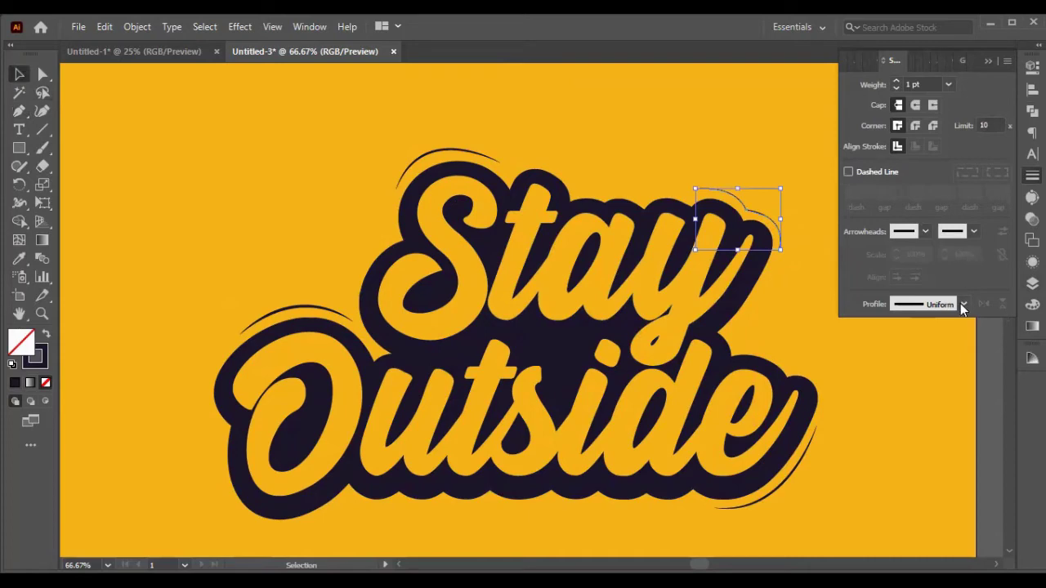
- Set the path around the "y" to a 3 pt stroke with the lens-shaped tapered width profile
{"action": "left_click", "coordinate": [927, 352]}
{"action": "left_click", "coordinate": [909, 82]}
{"action": "type", "text": "3"}
{"action": "left_click", "coordinate": [789, 100]}
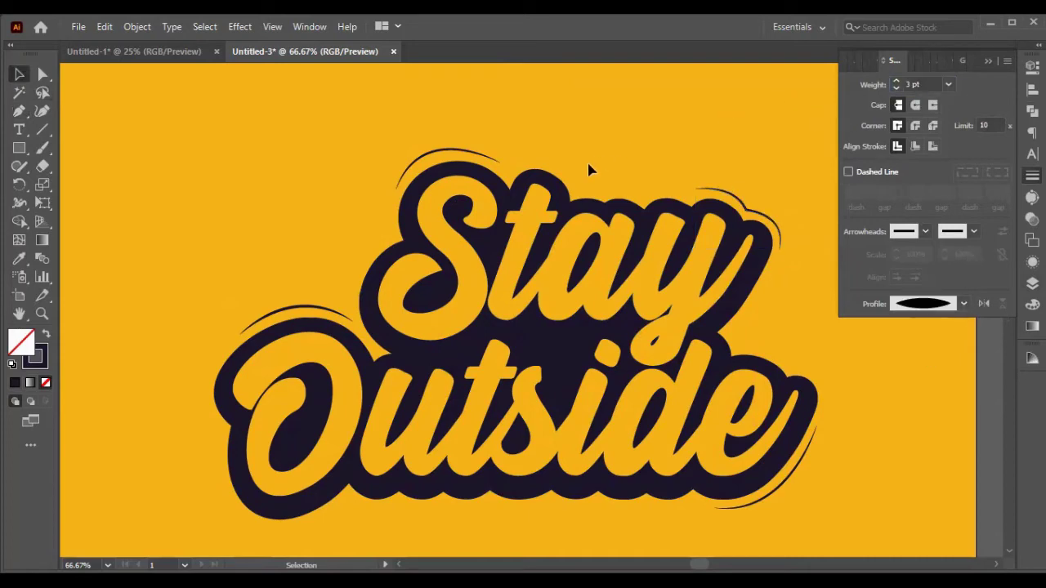
- Draw a curved highlight path inside the upper stroke of the yellow "O", following its top edge, with the Pen tool
{"action": "scroll", "coordinate": [587, 163], "scroll_direction": "down", "scroll_amount": 3}
{"action": "scroll", "coordinate": [322, 182], "scroll_direction": "down", "scroll_amount": 2}
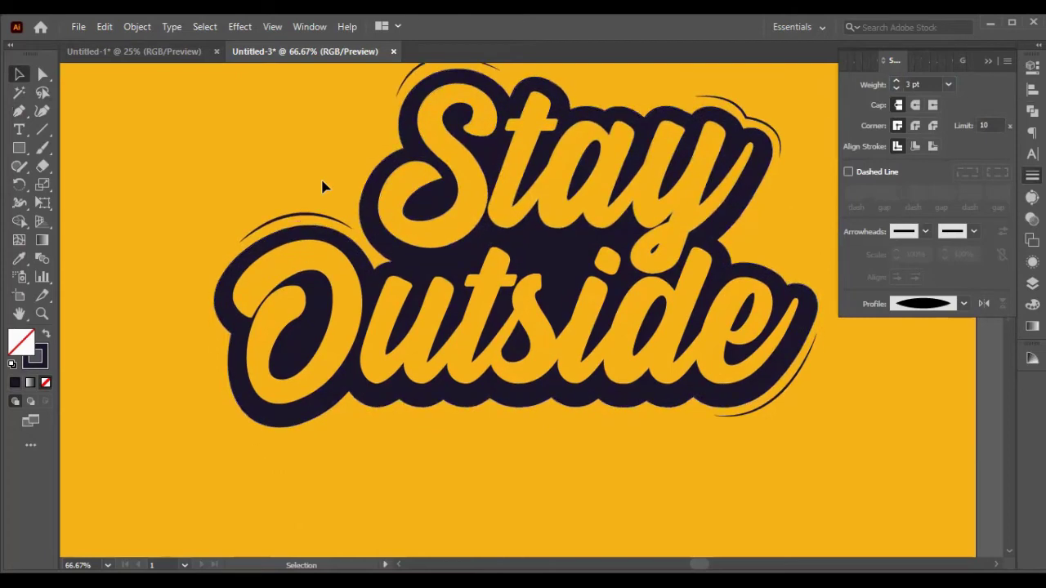
{"action": "scroll", "coordinate": [271, 262], "scroll_direction": "up", "scroll_amount": 2}
{"action": "scroll", "coordinate": [274, 260], "scroll_direction": "up", "scroll_amount": 2}
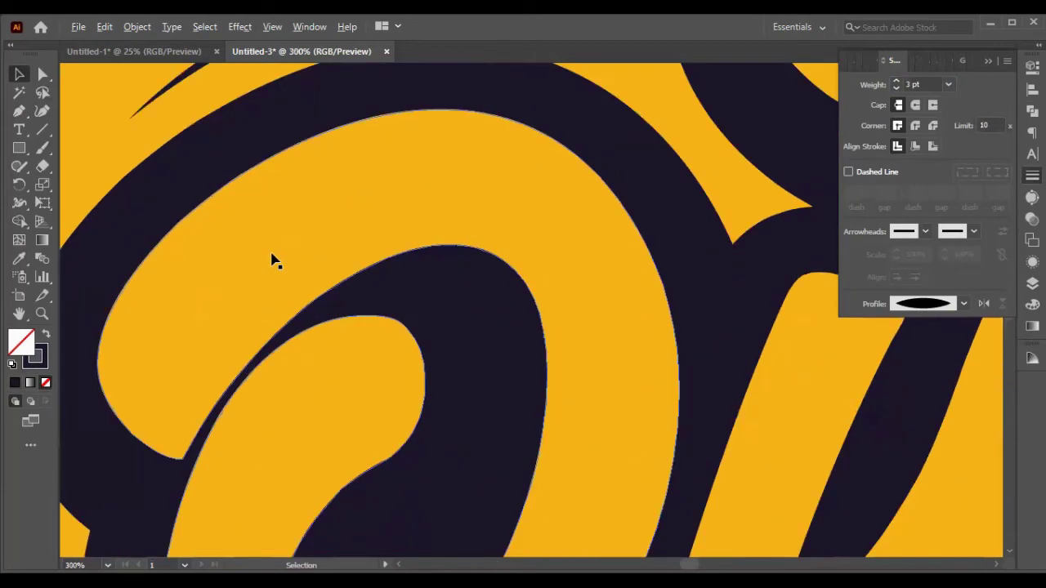
{"action": "left_click", "coordinate": [19, 111]}
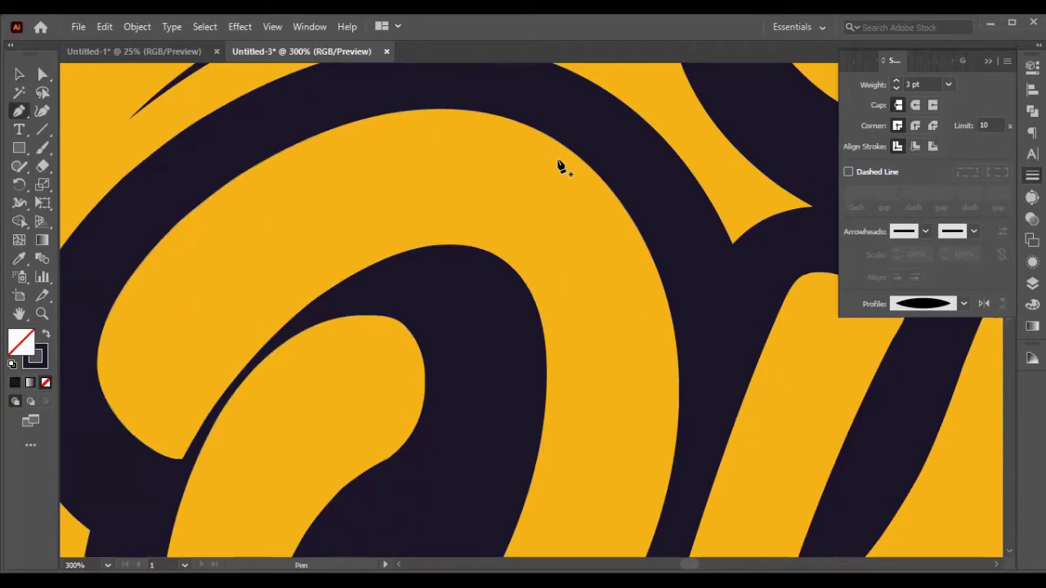
{"action": "left_click", "coordinate": [558, 160]}
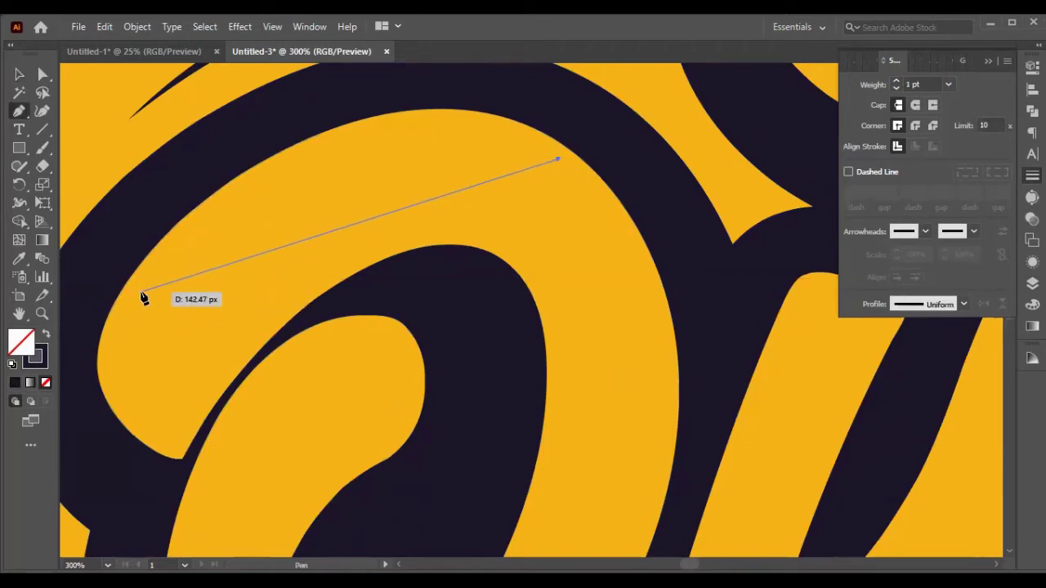
{"action": "left_click_drag", "start_coordinate": [142, 296], "coordinate": [394, 480]}
{"action": "scroll", "coordinate": [336, 449], "scroll_direction": "down", "scroll_amount": 3}
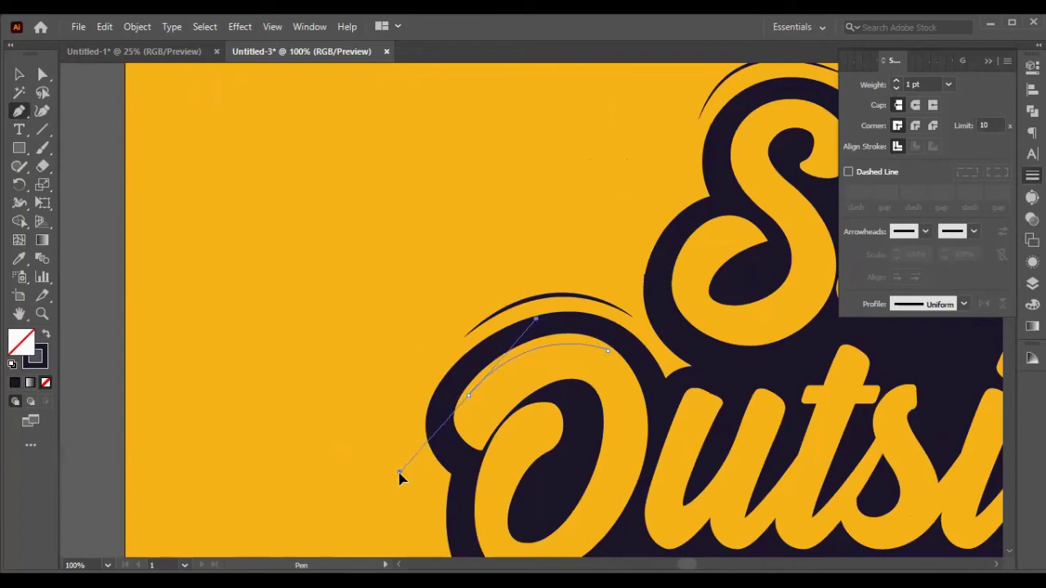
{"action": "left_click_drag", "start_coordinate": [400, 478], "coordinate": [400, 478]}
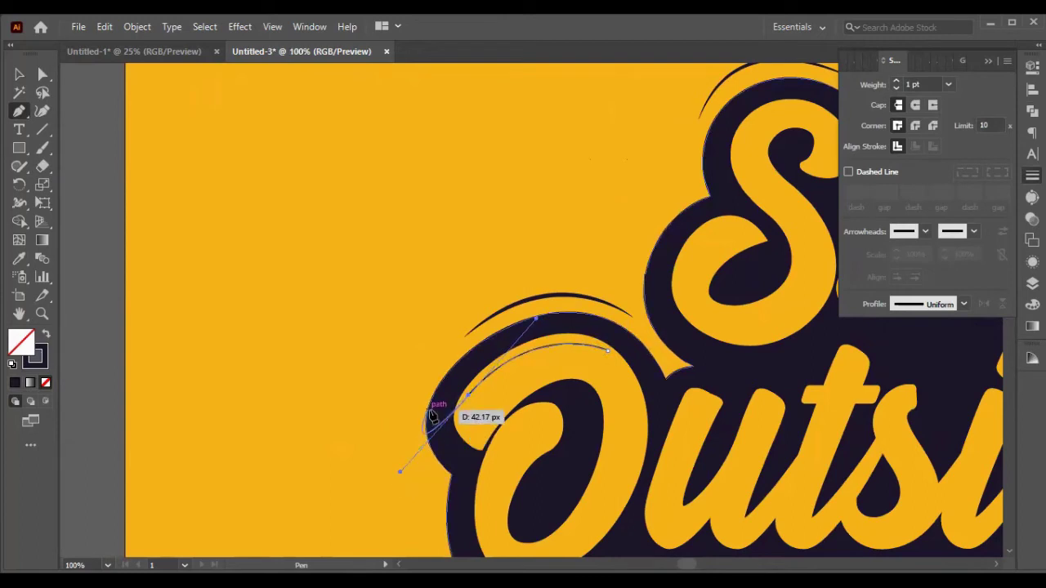
{"action": "key", "text": "v"}
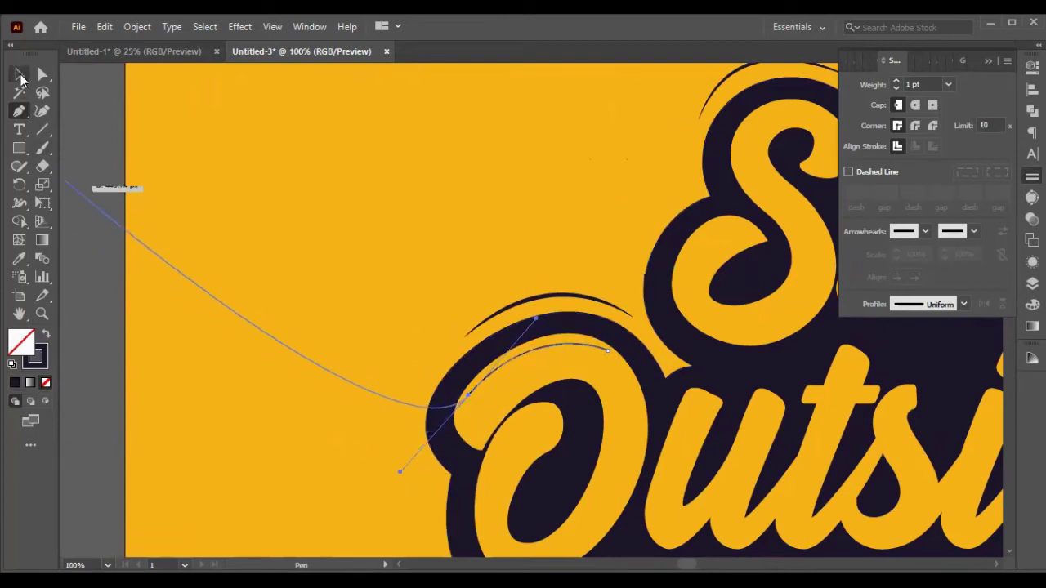
- Refine the highlight path inside the "O" by lowering its right anchor slightly and adjusting the curve handle for a rounder arc
{"action": "scroll", "coordinate": [561, 262], "scroll_direction": "down", "scroll_amount": 5}
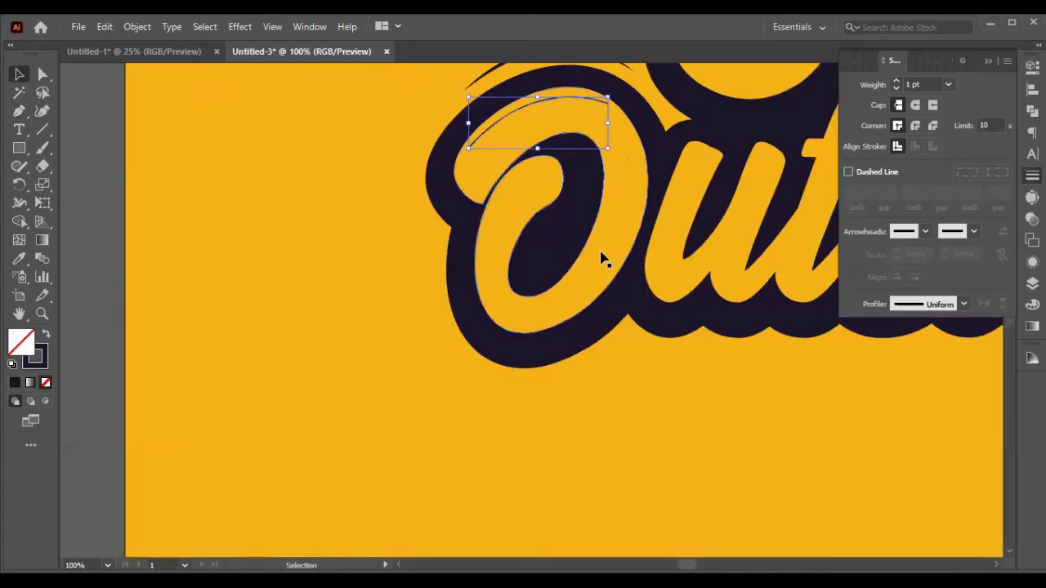
{"action": "scroll", "coordinate": [619, 251], "scroll_direction": "down", "scroll_amount": 2}
{"action": "key", "text": "a"}
{"action": "scroll", "coordinate": [684, 253], "scroll_direction": "left", "scroll_amount": 3}
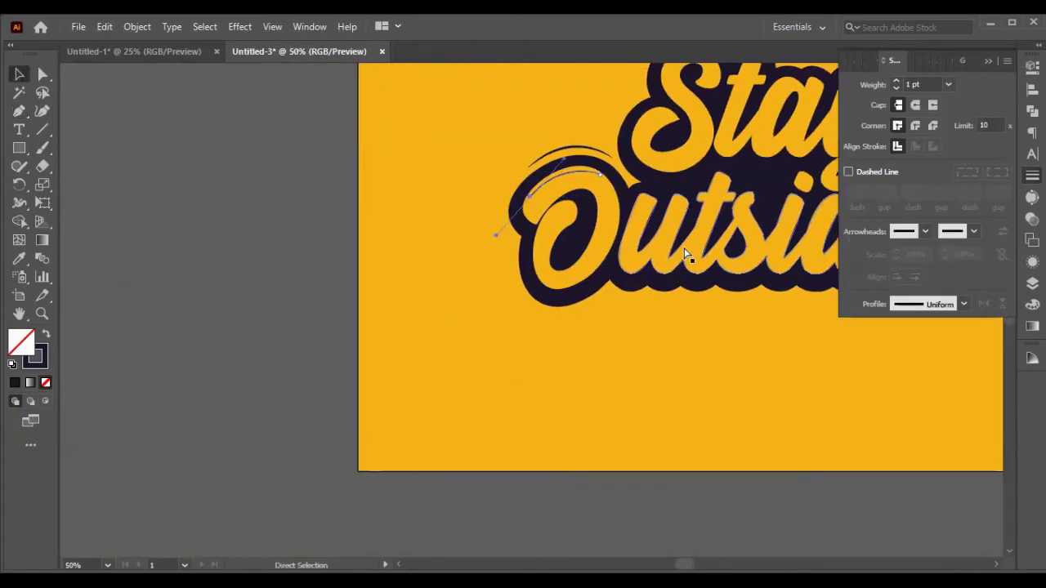
{"action": "scroll", "coordinate": [684, 252], "scroll_direction": "right", "scroll_amount": 2}
{"action": "key", "text": "v"}
{"action": "left_click", "coordinate": [455, 362]}
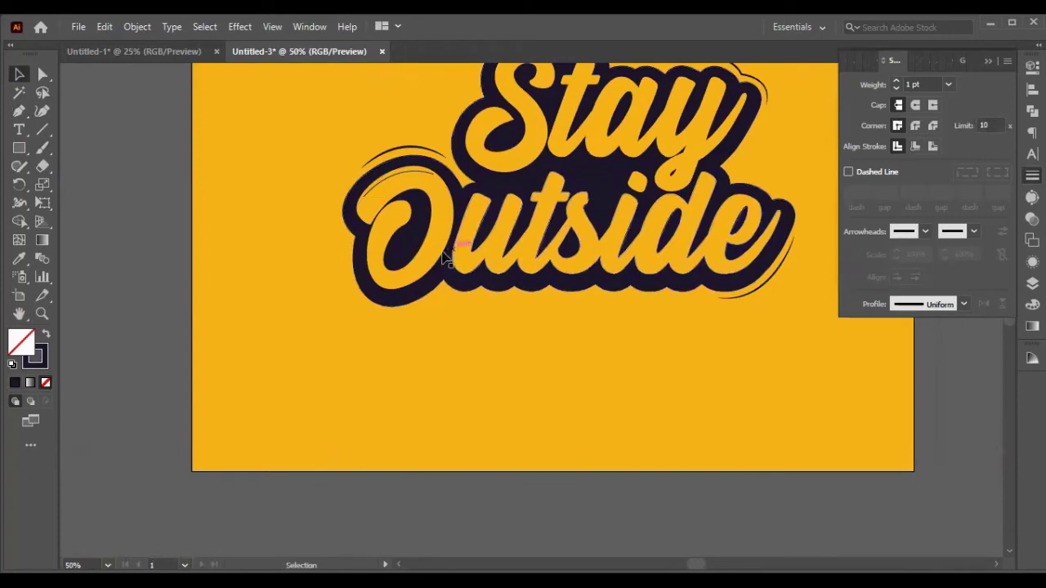
{"action": "scroll", "coordinate": [482, 209], "scroll_direction": "up", "scroll_amount": 1}
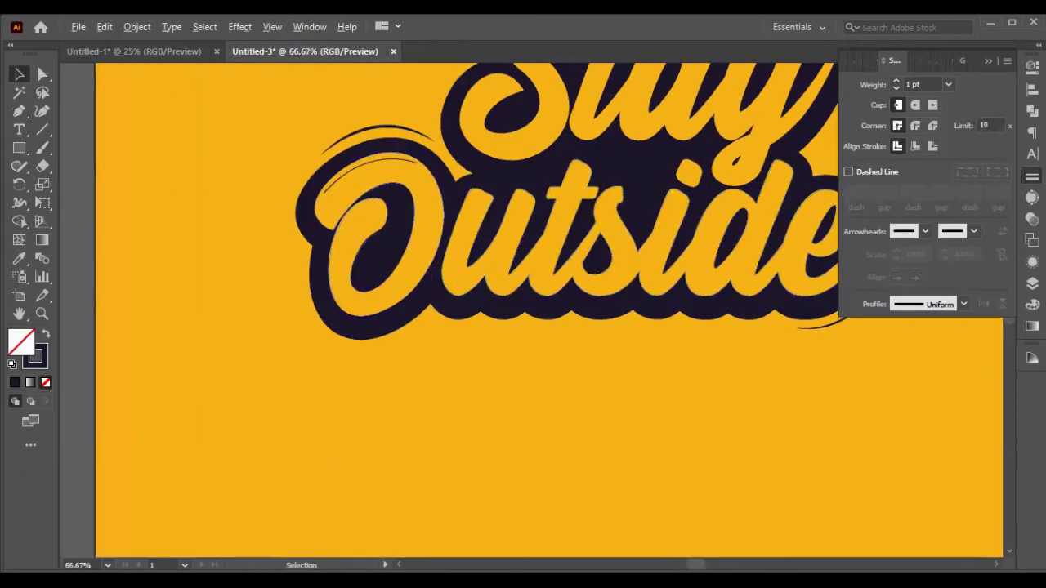
{"action": "left_click", "coordinate": [42, 73]}
{"action": "left_click", "coordinate": [418, 163]}
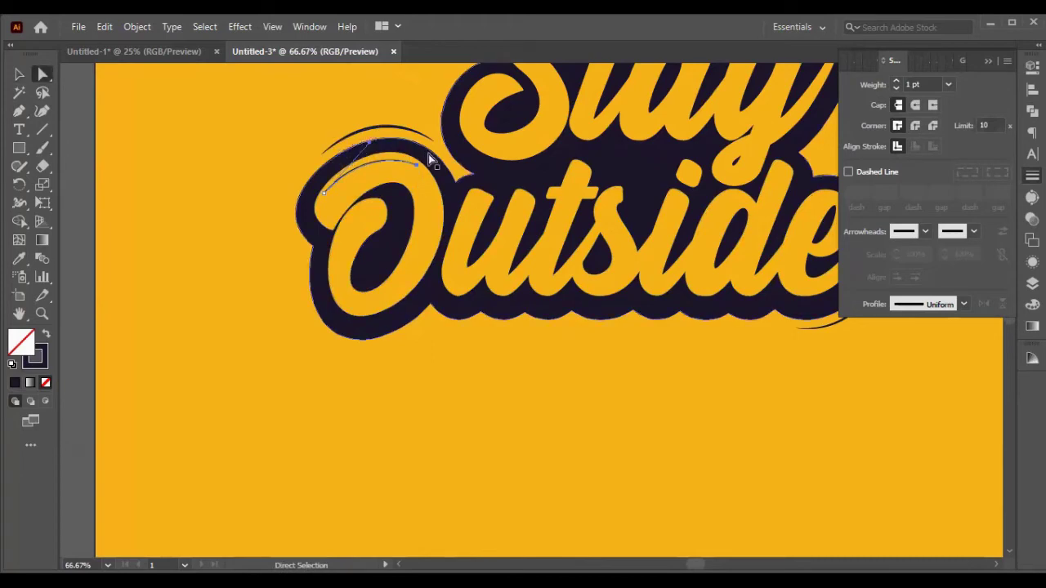
{"action": "key", "text": "Down"}
{"action": "left_click_drag", "start_coordinate": [370, 149], "coordinate": [358, 143]}
{"action": "left_click", "coordinate": [378, 167]}
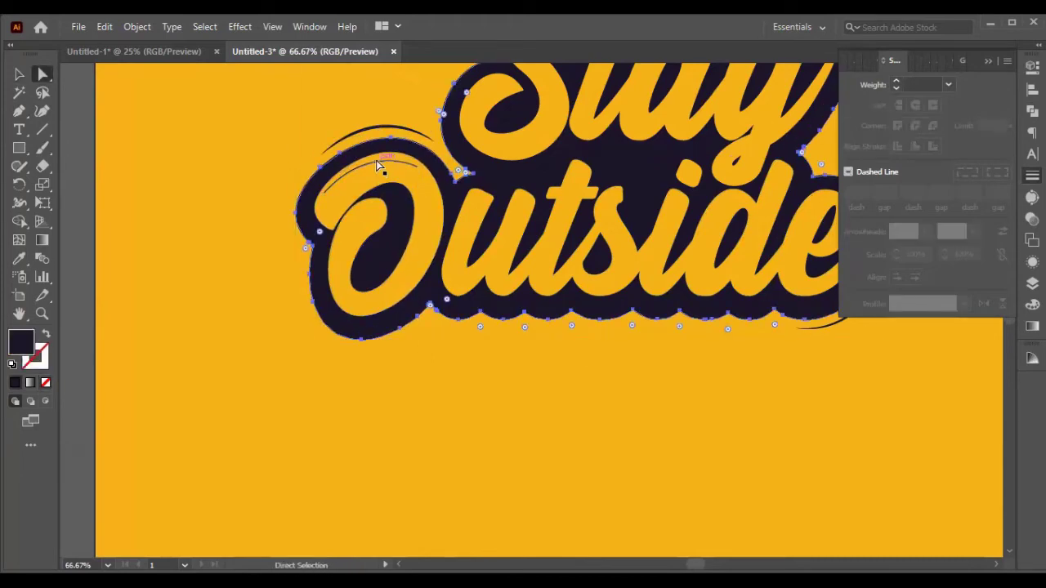
{"action": "left_click", "coordinate": [377, 161]}
{"action": "mouse_move", "coordinate": [368, 143]}
{"action": "left_mouse_down"}
{"action": "mouse_move", "coordinate": [330, 132]}
{"action": "mouse_move", "coordinate": [371, 130]}
{"action": "mouse_move", "coordinate": [363, 151]}
{"action": "mouse_move", "coordinate": [385, 135]}
{"action": "left_mouse_up"}
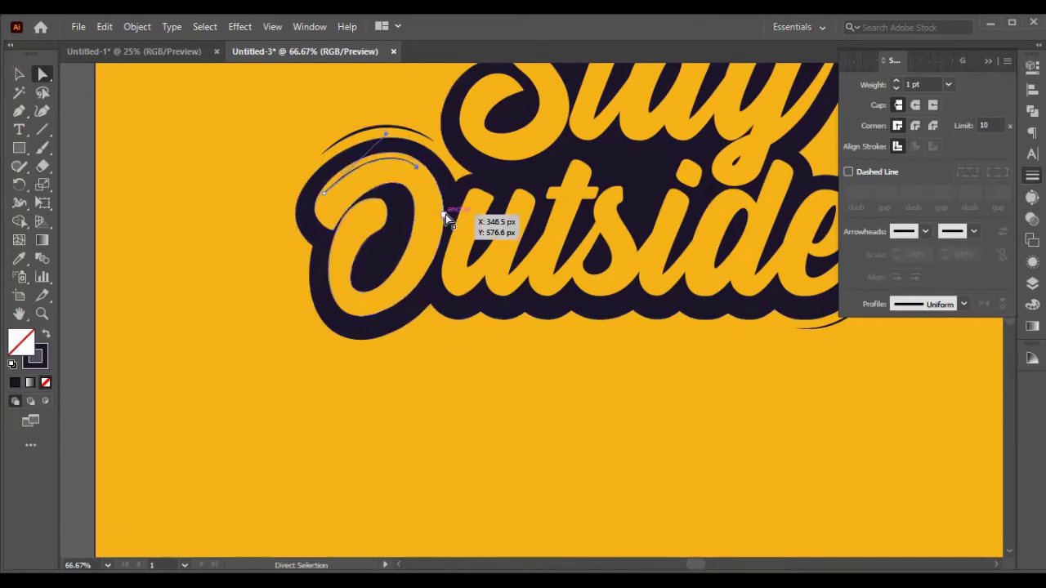
{"action": "left_click", "coordinate": [488, 331]}
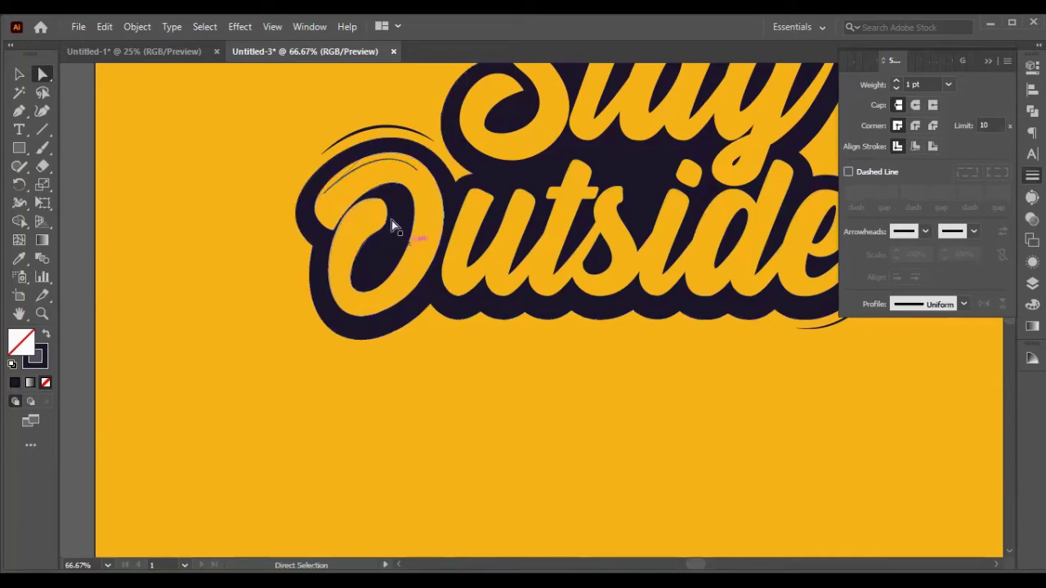
- Set the highlight arc inside the "O" to a 3 pt stroke with the lens-shaped tapered width profile
{"action": "left_click", "coordinate": [394, 161]}
{"action": "key", "text": "v"}
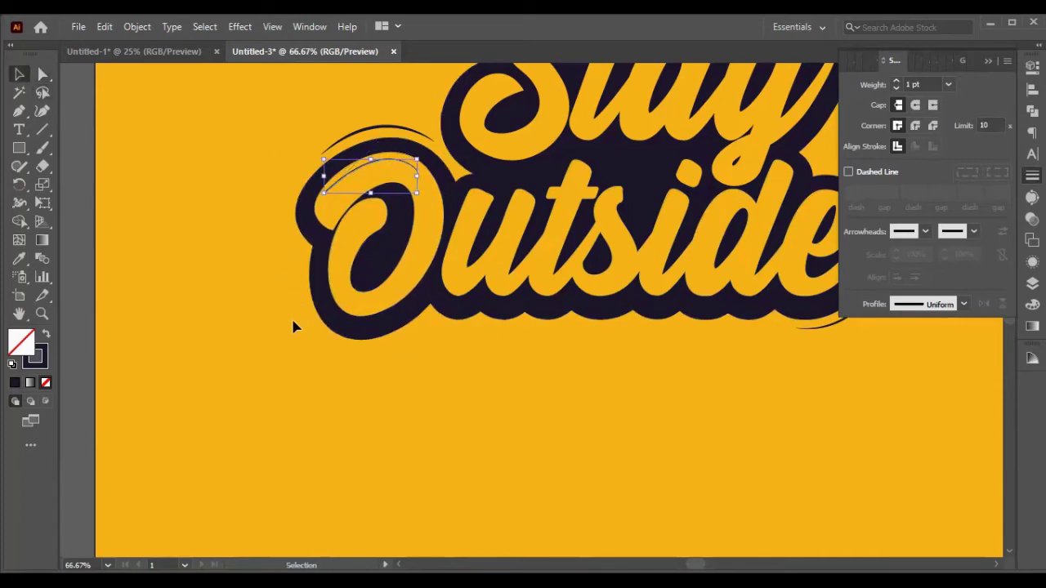
{"action": "left_click", "coordinate": [259, 239]}
{"action": "left_click", "coordinate": [414, 172]}
{"action": "left_click", "coordinate": [910, 82]}
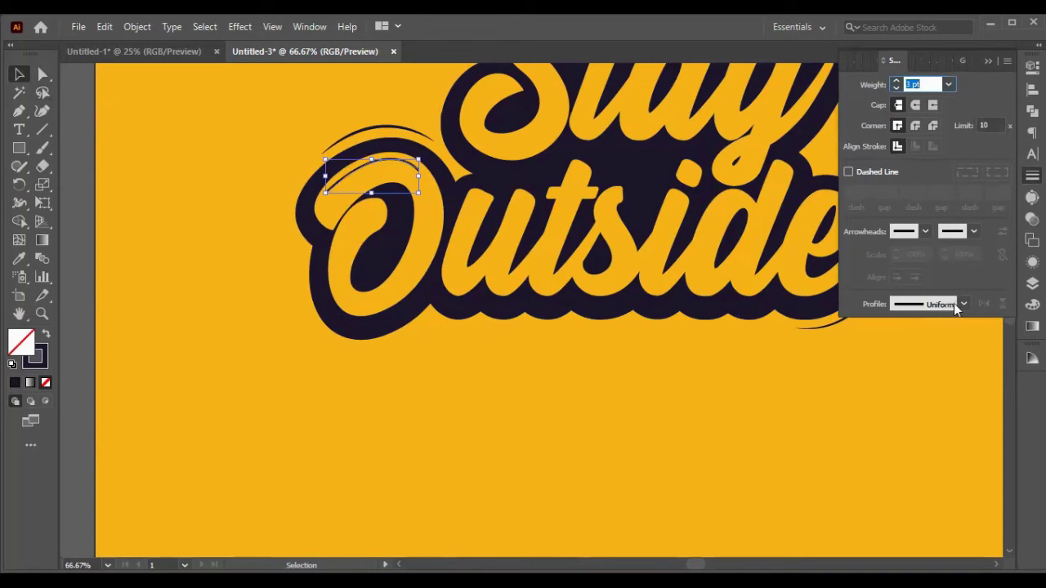
{"action": "left_click", "coordinate": [922, 349]}
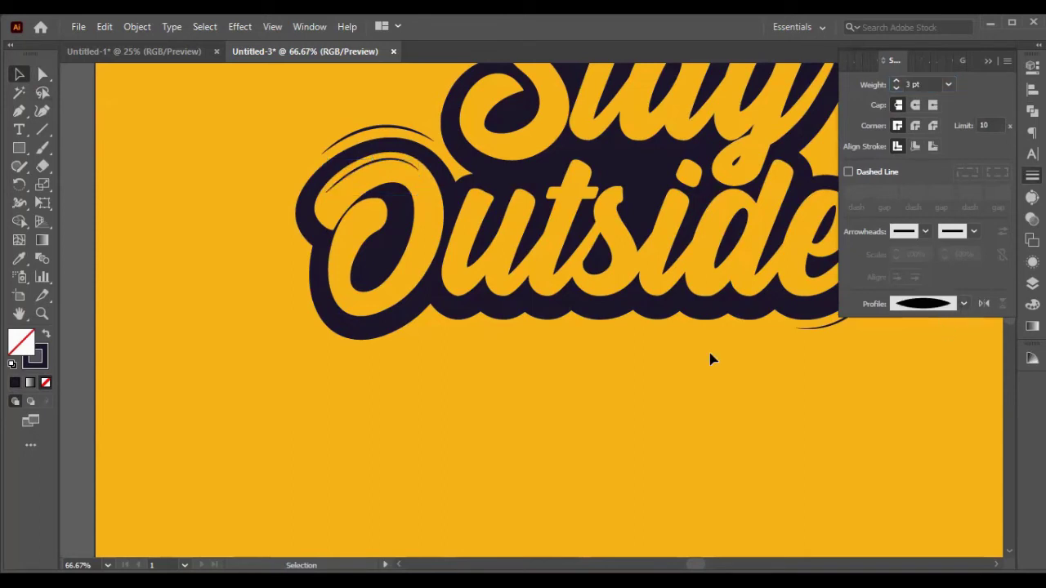
- Recolor the highlight arc inside the "O" with a white (FFFFFF) stroke and no fill
{"action": "left_click", "coordinate": [389, 163]}
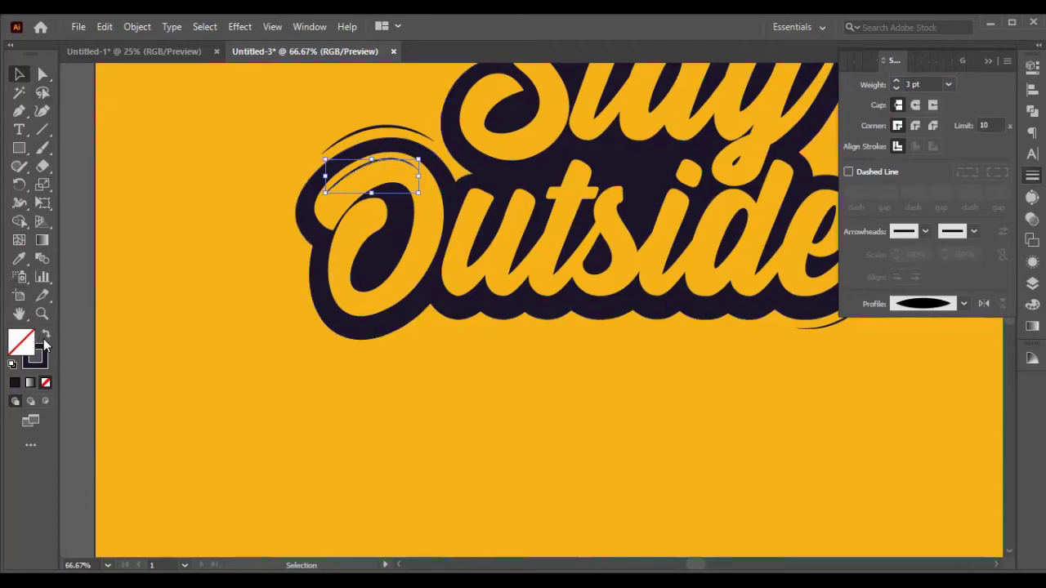
{"action": "left_click", "coordinate": [23, 383]}
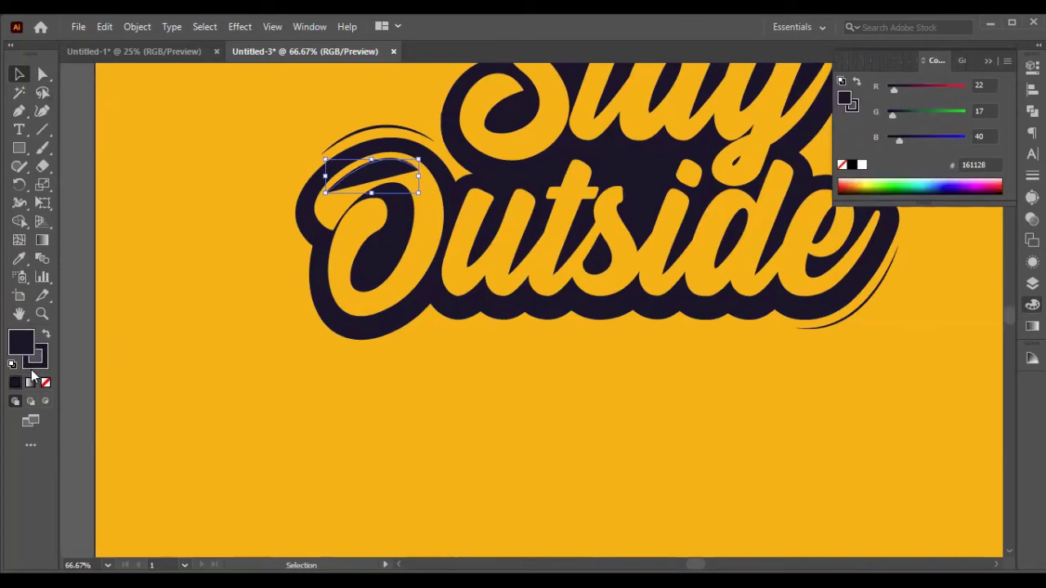
{"action": "left_click", "coordinate": [44, 365]}
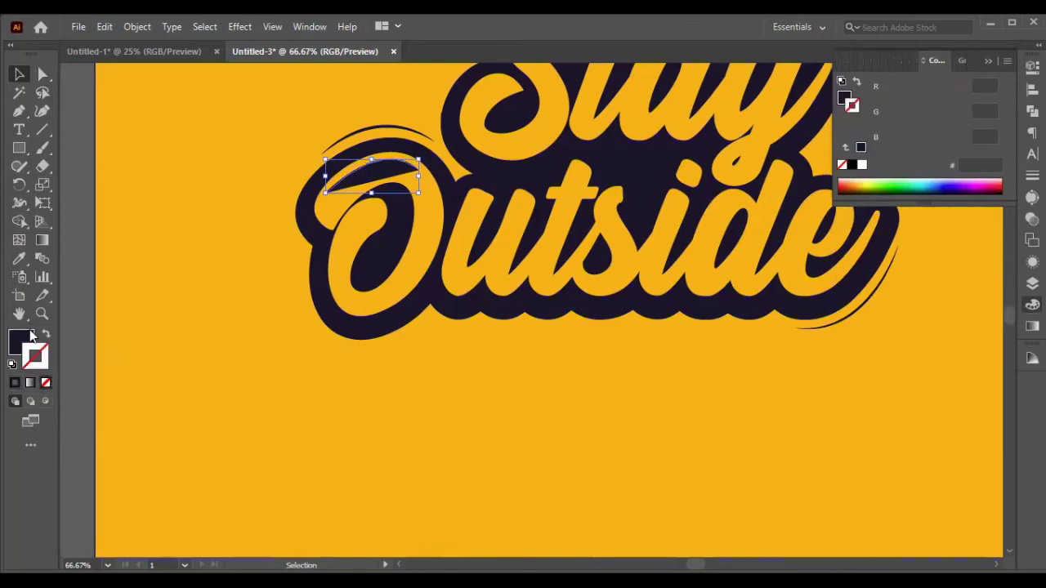
{"action": "double_click", "coordinate": [24, 340]}
{"action": "mouse_move", "coordinate": [538, 337]}
{"action": "left_mouse_down"}
{"action": "mouse_move", "coordinate": [547, 306]}
{"action": "mouse_move", "coordinate": [524, 260]}
{"action": "left_mouse_up"}
{"action": "left_click", "coordinate": [877, 298]}
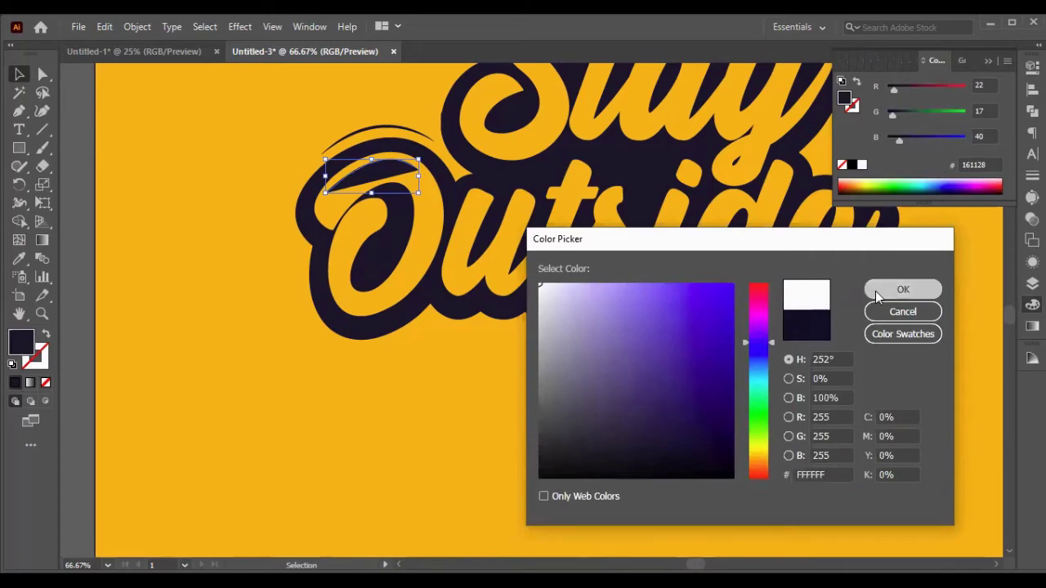
{"action": "left_click", "coordinate": [46, 335]}
{"action": "left_click", "coordinate": [228, 187]}
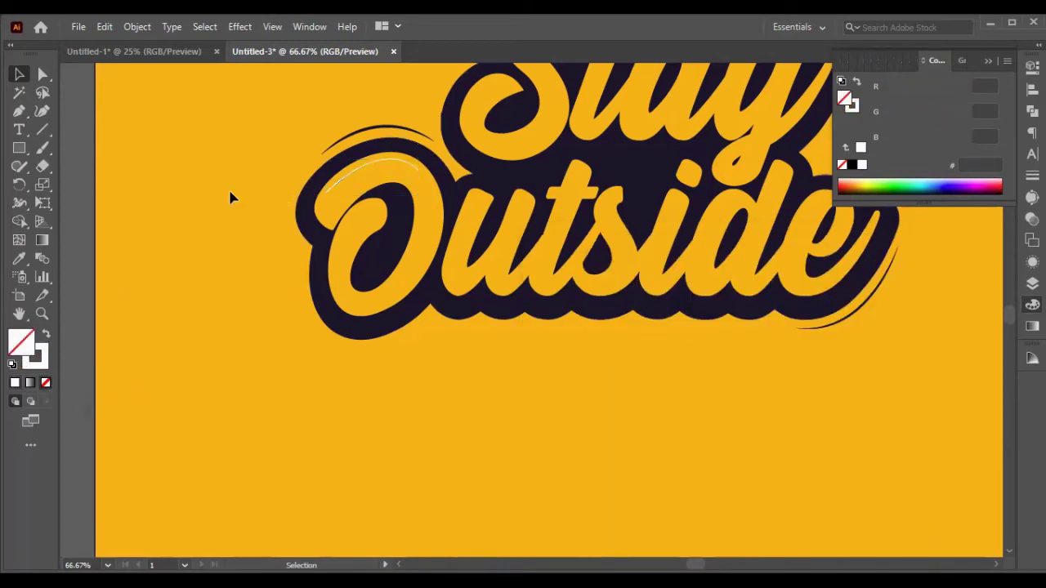
- Set the white highlight arc inside the "O" to a 3 pt stroke with the lens-shaped tapered width profile again
{"action": "left_click", "coordinate": [391, 165]}
{"action": "left_click", "coordinate": [1032, 176]}
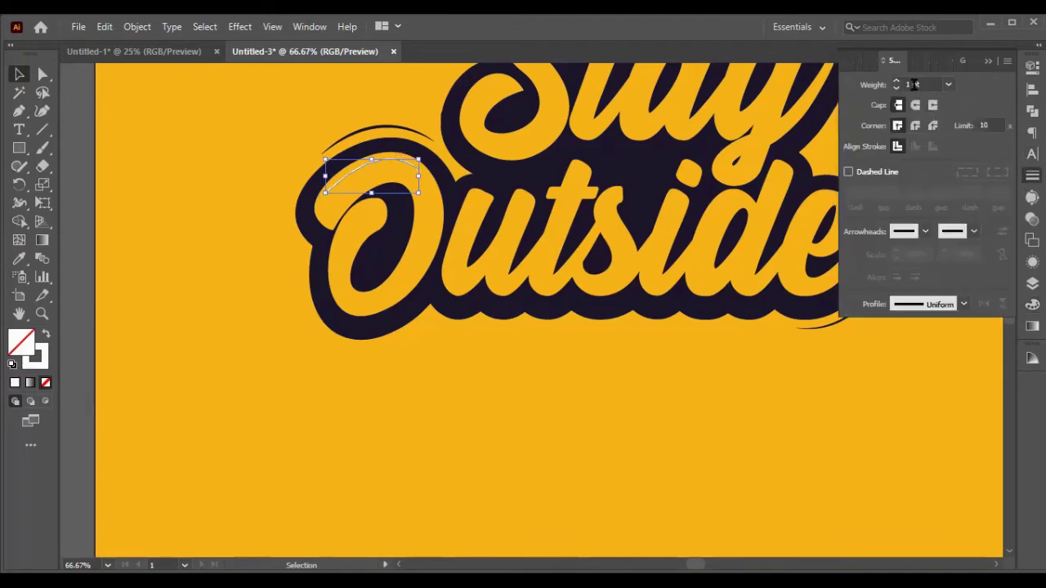
{"action": "left_click", "coordinate": [914, 84]}
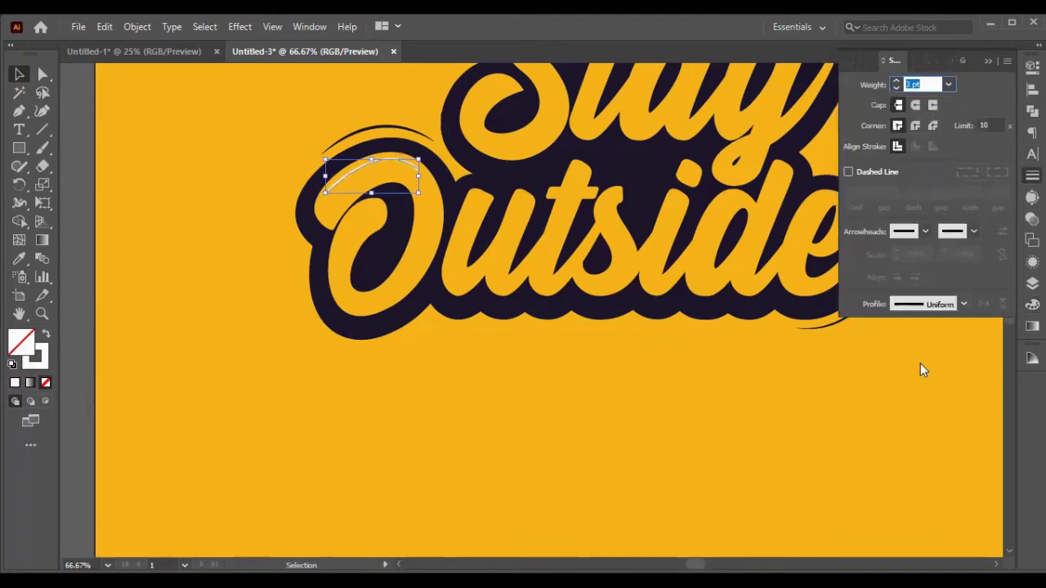
{"action": "left_click", "coordinate": [701, 385]}
{"action": "scroll", "coordinate": [516, 244], "scroll_direction": "up", "scroll_amount": 3}
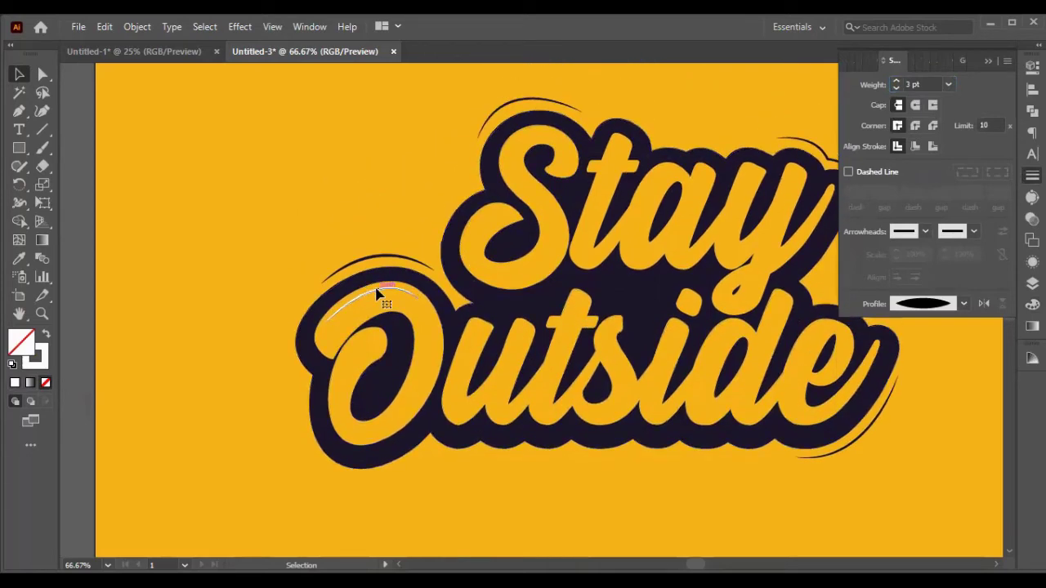
- Fine-tune the white highlight arc inside the "O" by adjusting its end anchor and curve handle with the Direct Selection tool
{"action": "key", "text": "a"}
{"action": "left_click_drag", "start_coordinate": [323, 322], "coordinate": [327, 321]}
{"action": "left_click_drag", "start_coordinate": [393, 317], "coordinate": [418, 303]}
{"action": "left_click", "coordinate": [232, 314]}
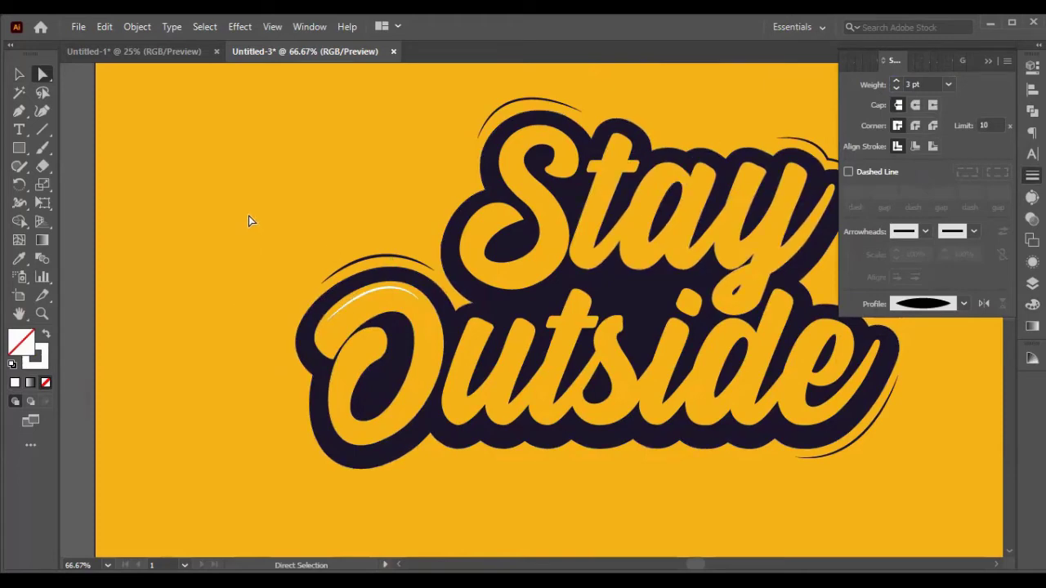
- Draw two white curved highlight paths inside the "S" with the Pen tool, along its top edge and its lower-left curl
{"action": "left_click", "coordinate": [19, 112]}
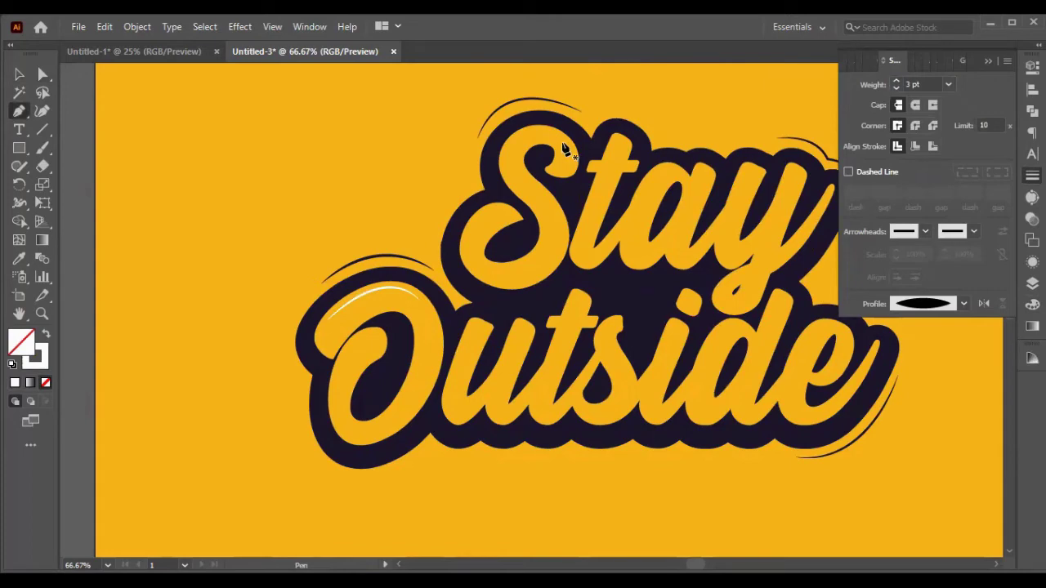
{"action": "left_click_drag", "start_coordinate": [553, 141], "coordinate": [487, 169]}
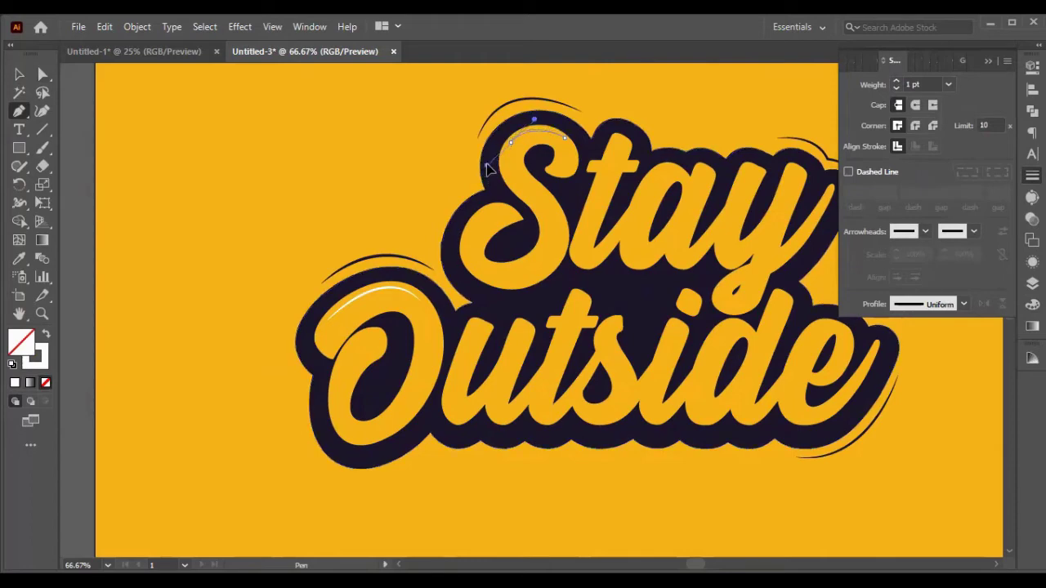
{"action": "left_click", "coordinate": [511, 141]}
{"action": "left_click_drag", "start_coordinate": [470, 234], "coordinate": [543, 309]}
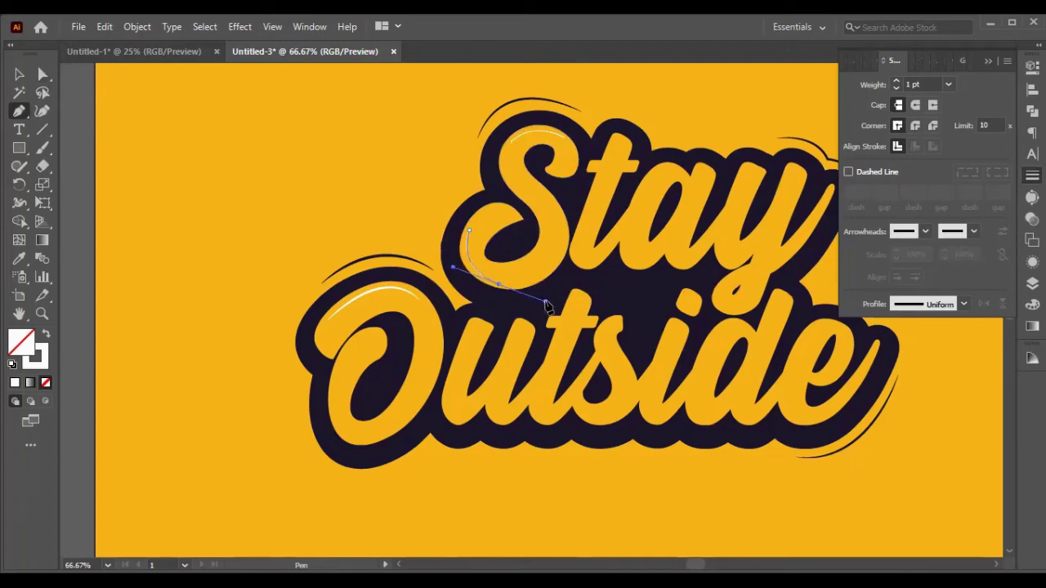
{"action": "left_click", "coordinate": [20, 76]}
- Draw a white highlight path down the left stem of the "u" in "Outside", curving slightly at its lower end, with the Pen tool
{"action": "left_click", "coordinate": [19, 111]}
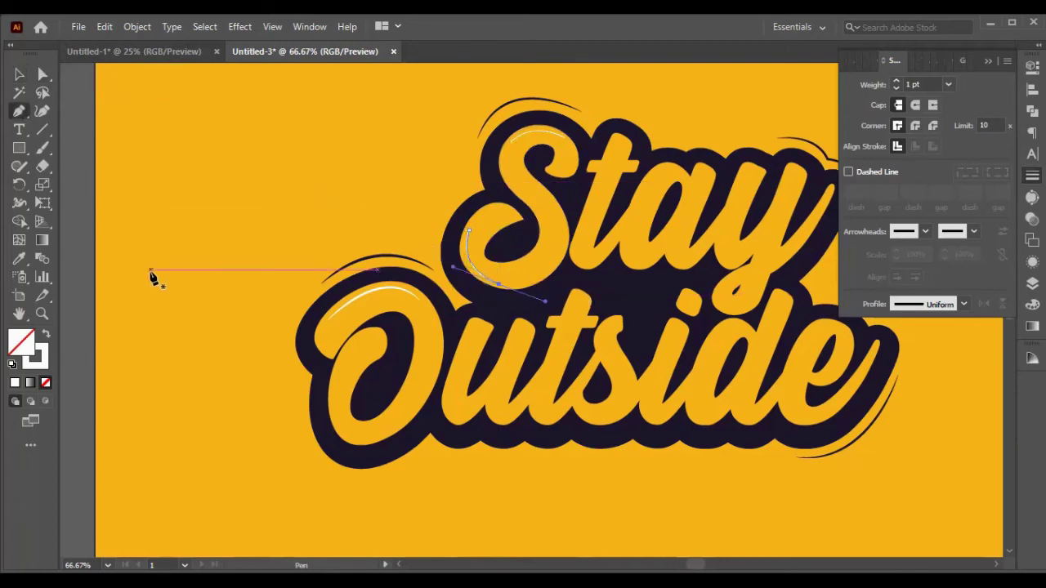
{"action": "scroll", "coordinate": [245, 299], "scroll_direction": "down", "scroll_amount": 4}
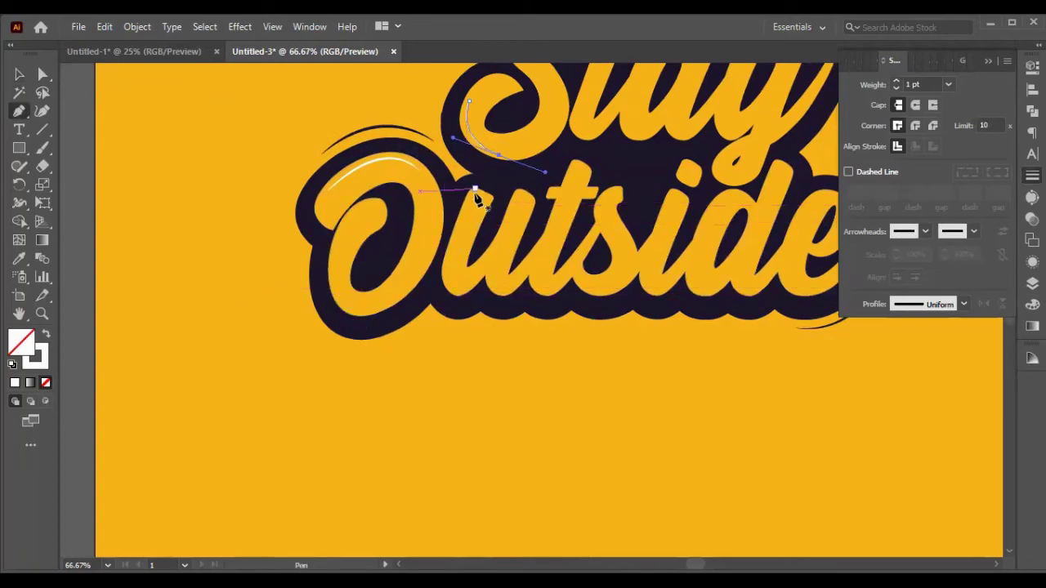
{"action": "left_click", "coordinate": [472, 190]}
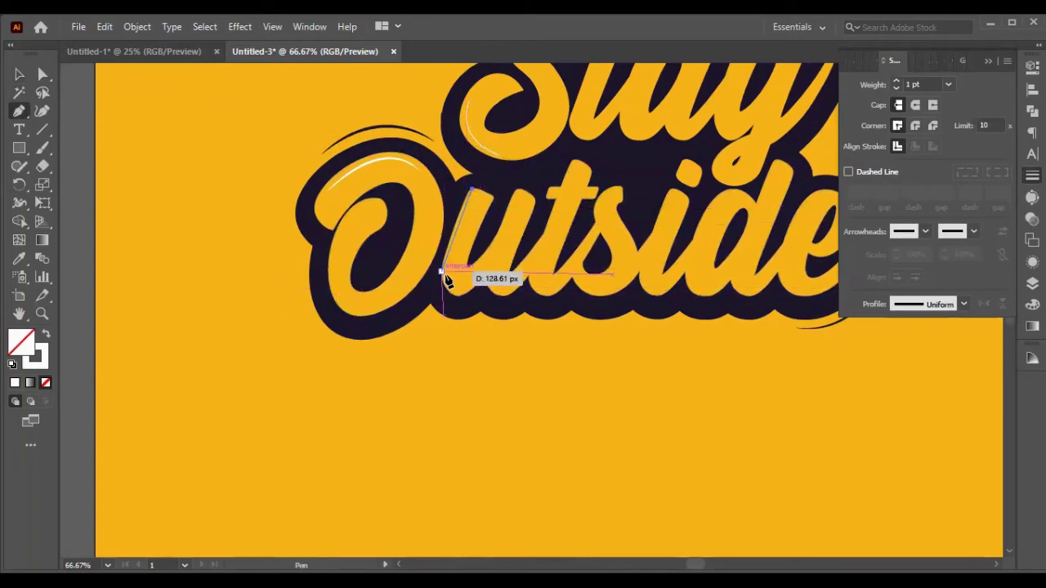
{"action": "key", "text": "ctrl+z"}
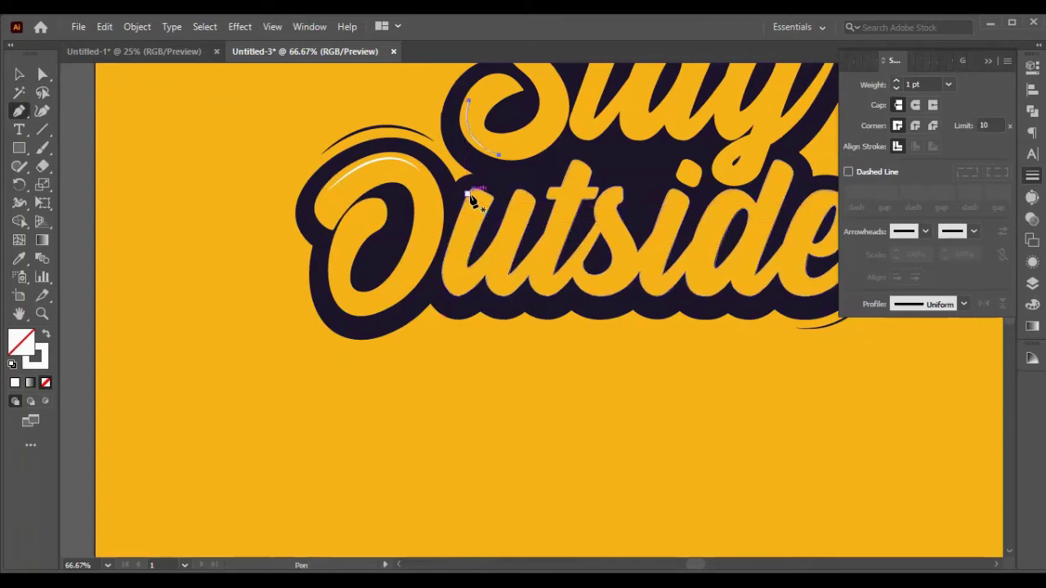
{"action": "left_click", "coordinate": [471, 195]}
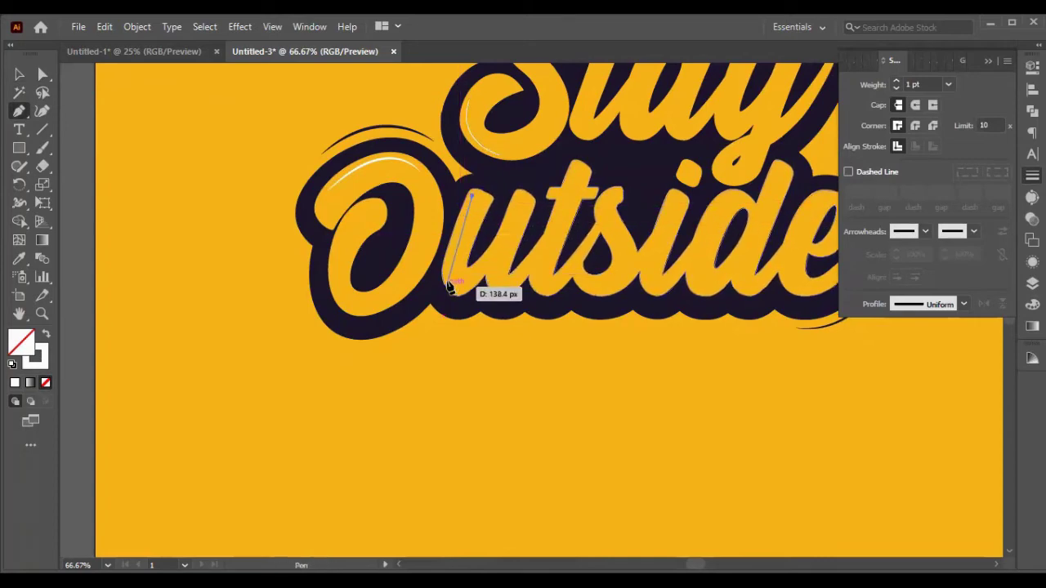
{"action": "left_click_drag", "start_coordinate": [450, 291], "coordinate": [455, 303]}
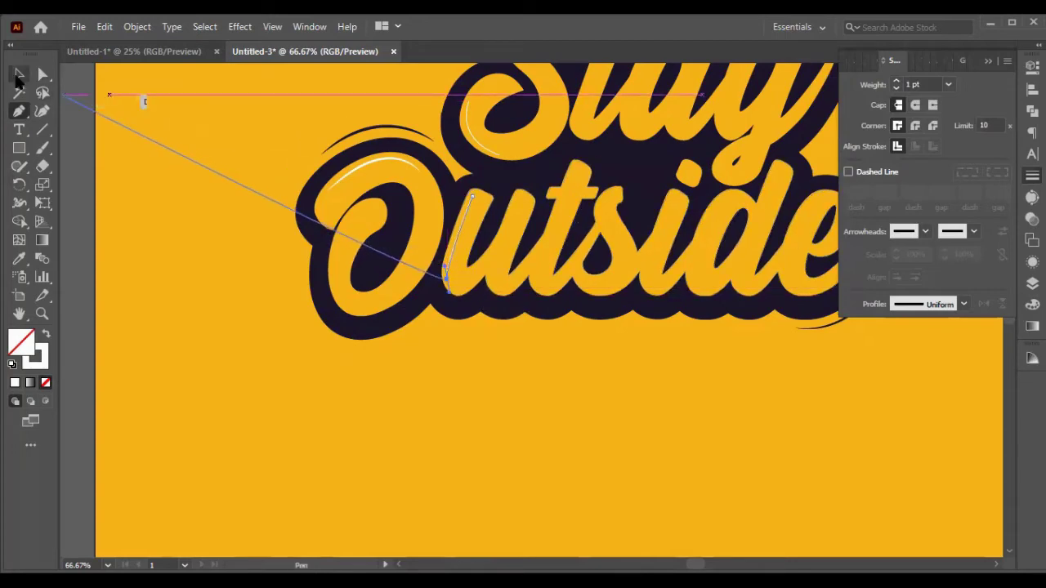
{"action": "left_click", "coordinate": [18, 77]}
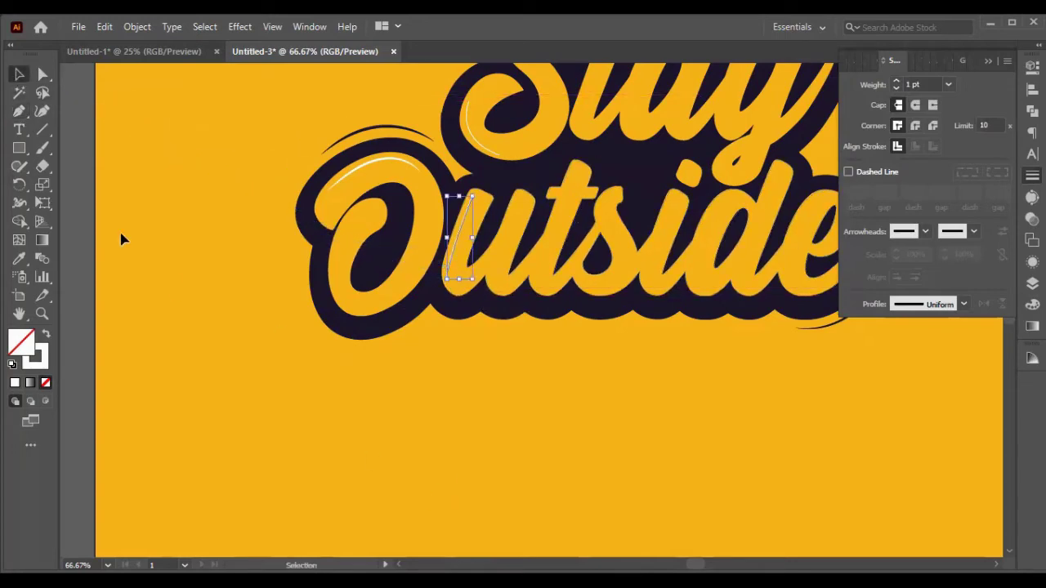
{"action": "left_click", "coordinate": [19, 111]}
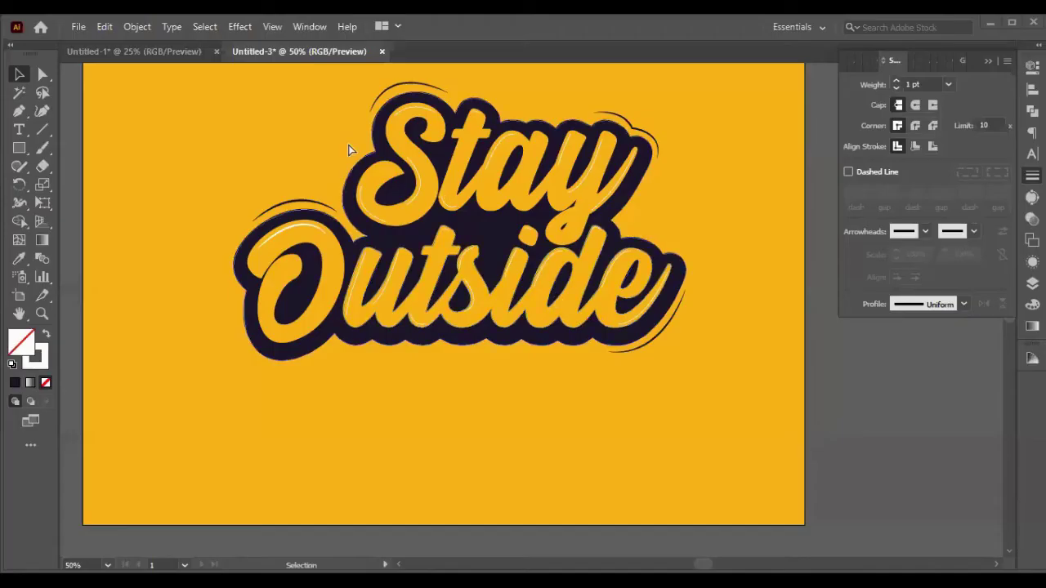
- Draw a white curved highlight path along the lower-left inside edge of the "O" with the Pen tool
{"action": "scroll", "coordinate": [348, 145], "scroll_direction": "left", "scroll_amount": 1}
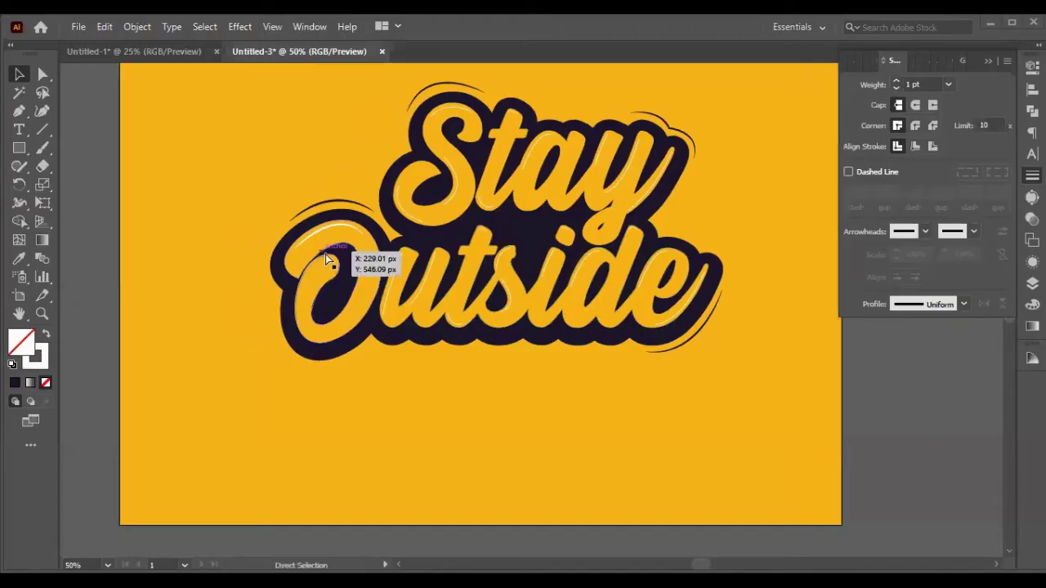
{"action": "scroll", "coordinate": [385, 299], "scroll_direction": "up", "scroll_amount": 3}
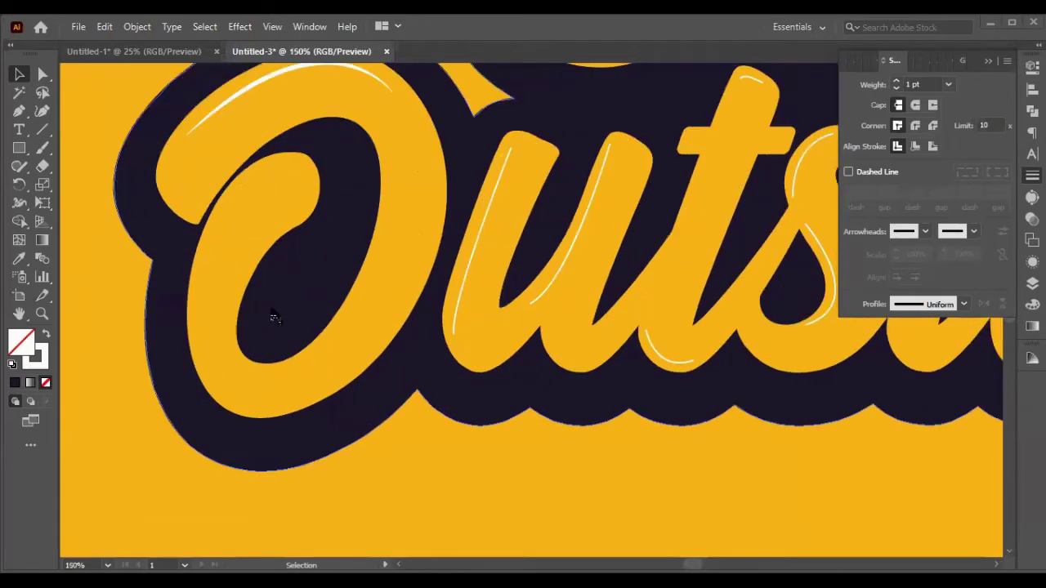
{"action": "left_click", "coordinate": [18, 111]}
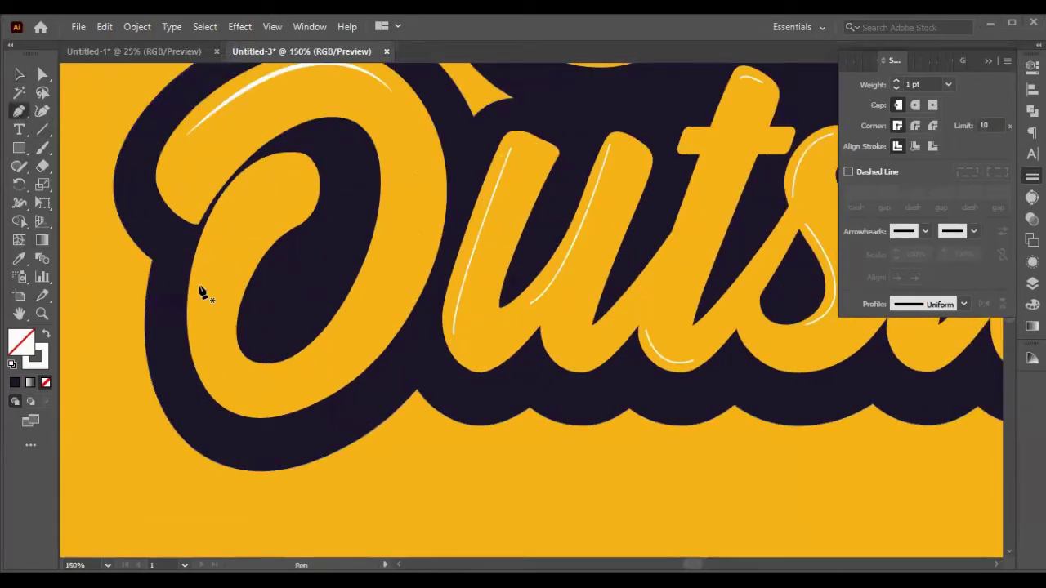
{"action": "left_click", "coordinate": [198, 276]}
{"action": "left_click_drag", "start_coordinate": [248, 410], "coordinate": [314, 431]}
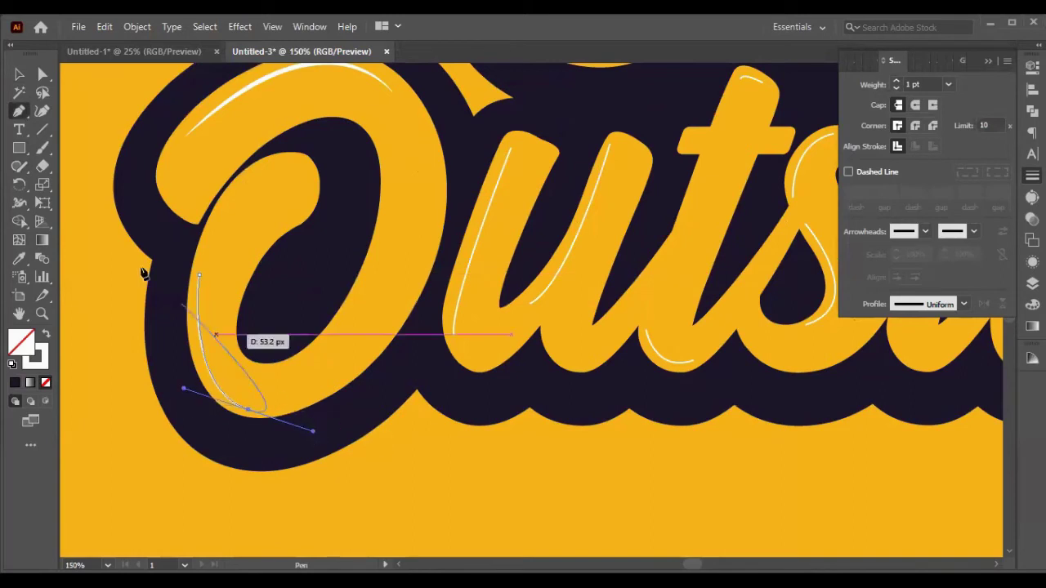
{"action": "left_click", "coordinate": [19, 74]}
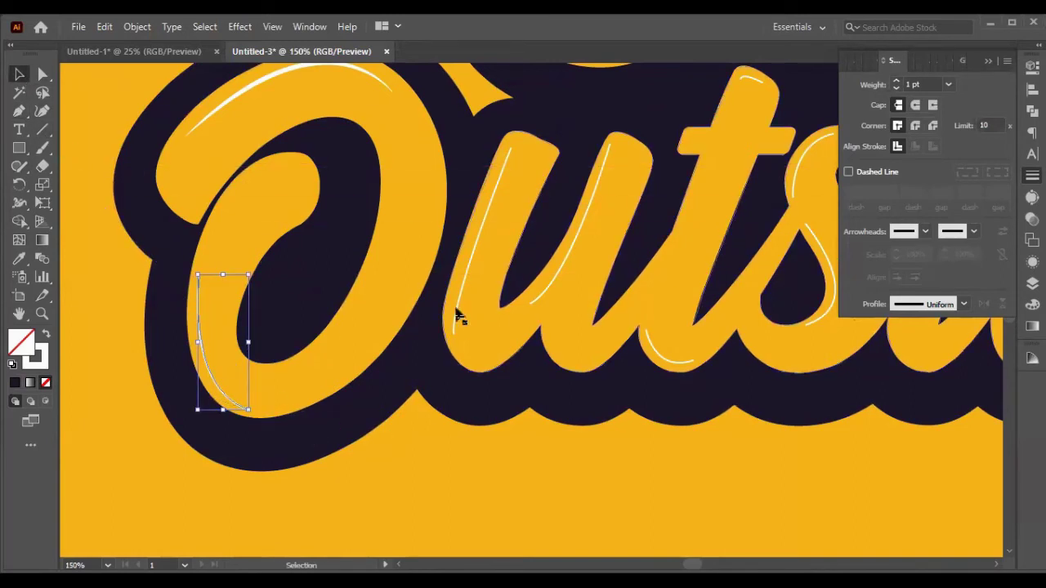
- Add the thin highlight paths in the "u", "t" and "s" of "Outside" to the selection with the lower "O" highlight
{"action": "left_click", "coordinate": [457, 314], "text": "shift"}
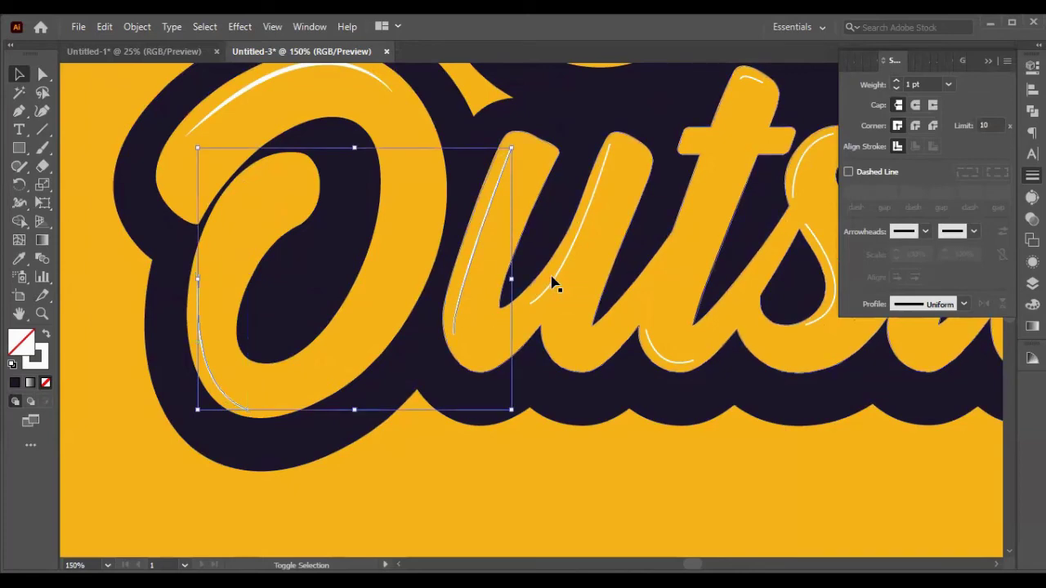
{"action": "left_click", "coordinate": [546, 287], "text": "shift"}
{"action": "left_click", "coordinate": [650, 347], "text": "shift"}
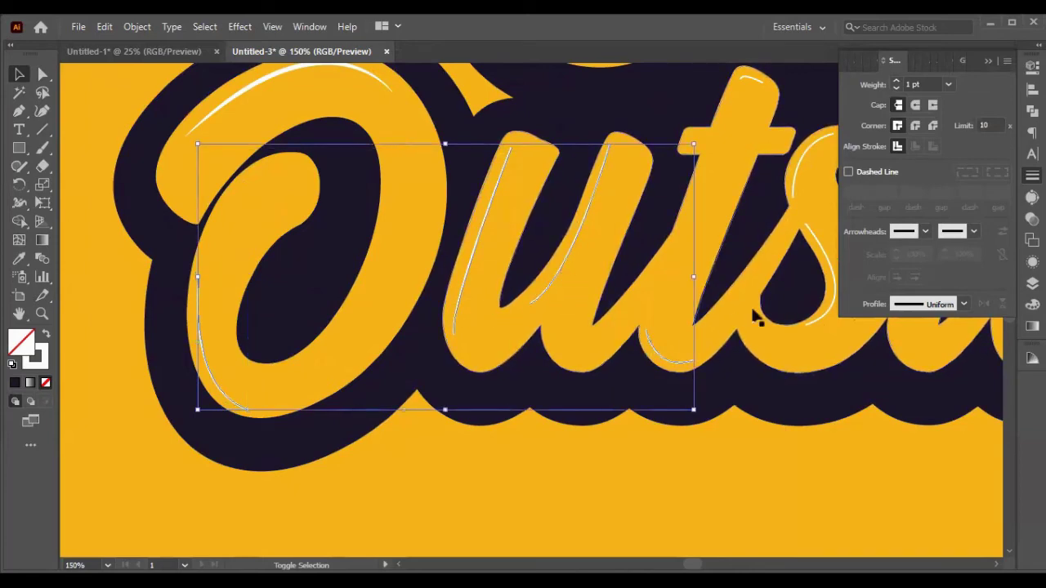
{"action": "left_click", "coordinate": [825, 257], "text": "shift"}
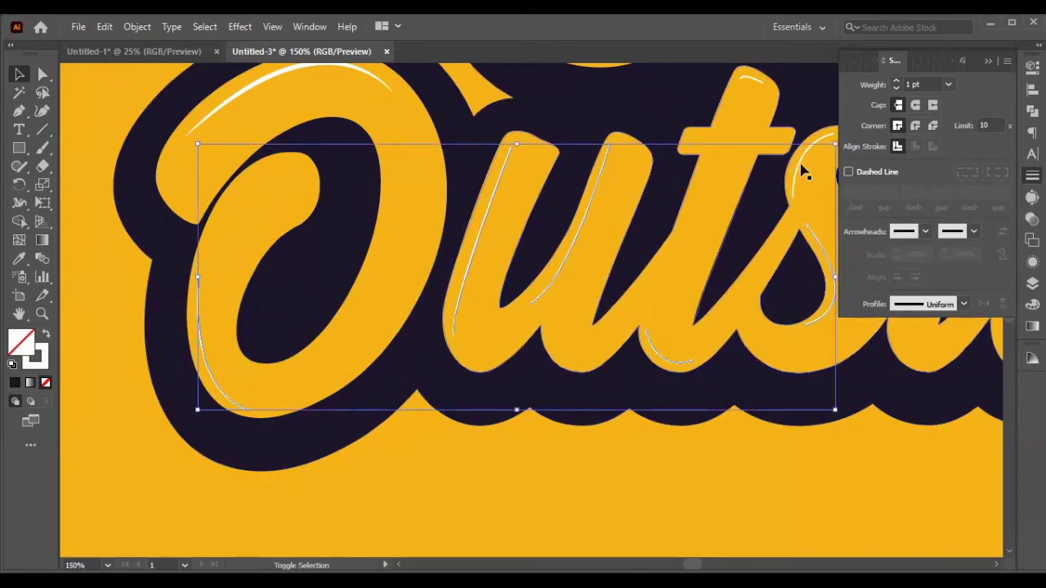
{"action": "left_click", "coordinate": [754, 79], "text": "shift"}
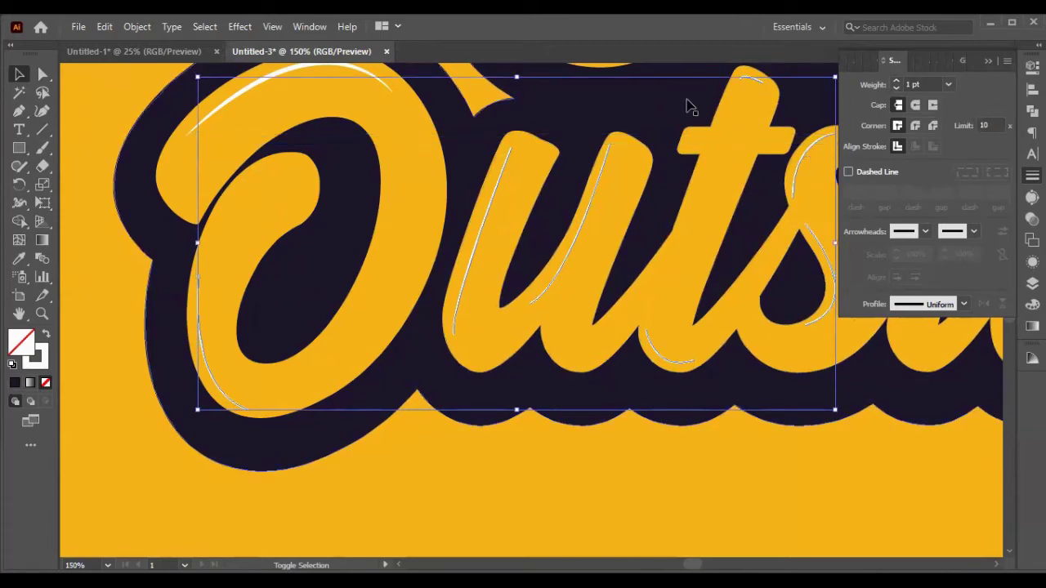
- Extend the selection with the three highlight paths inside the "S" of "Stay"
{"action": "scroll", "coordinate": [608, 156], "scroll_direction": "up", "scroll_amount": 5}
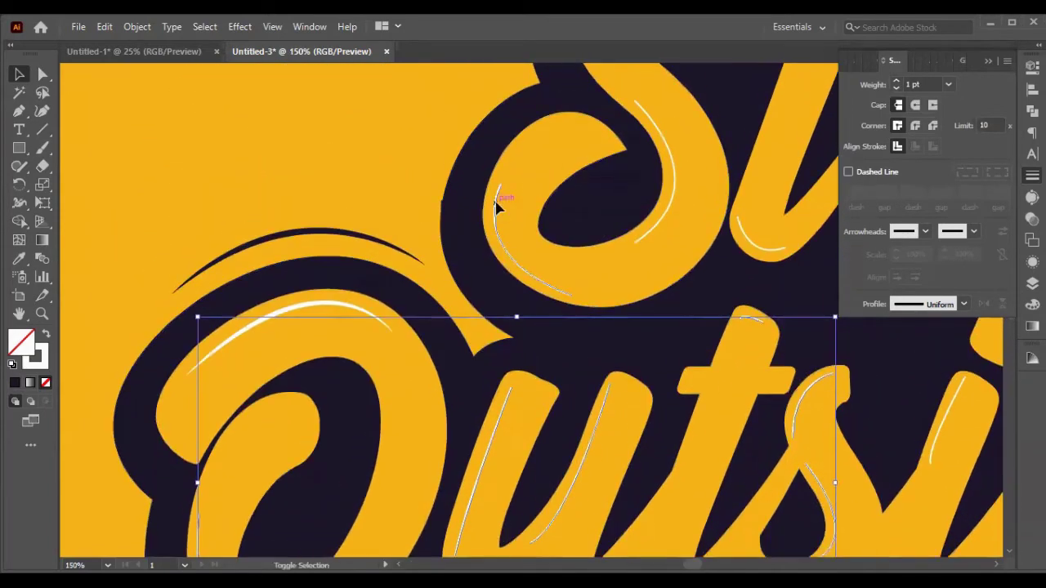
{"action": "left_click", "coordinate": [497, 205], "text": "shift"}
{"action": "left_click", "coordinate": [666, 153], "text": "shift"}
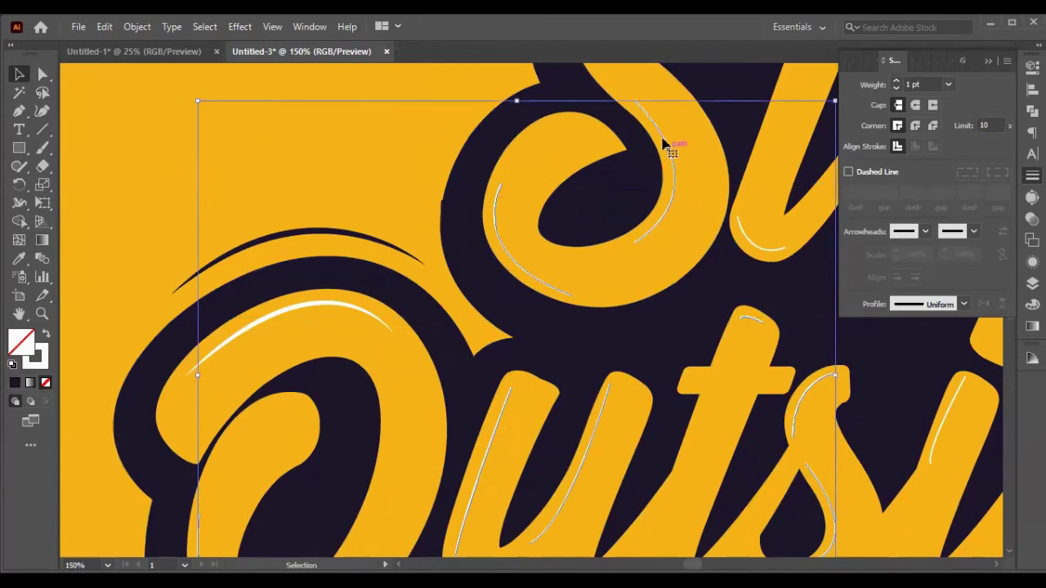
{"action": "scroll", "coordinate": [662, 139], "scroll_direction": "up", "scroll_amount": 4}
{"action": "left_click", "coordinate": [654, 122], "text": "shift"}
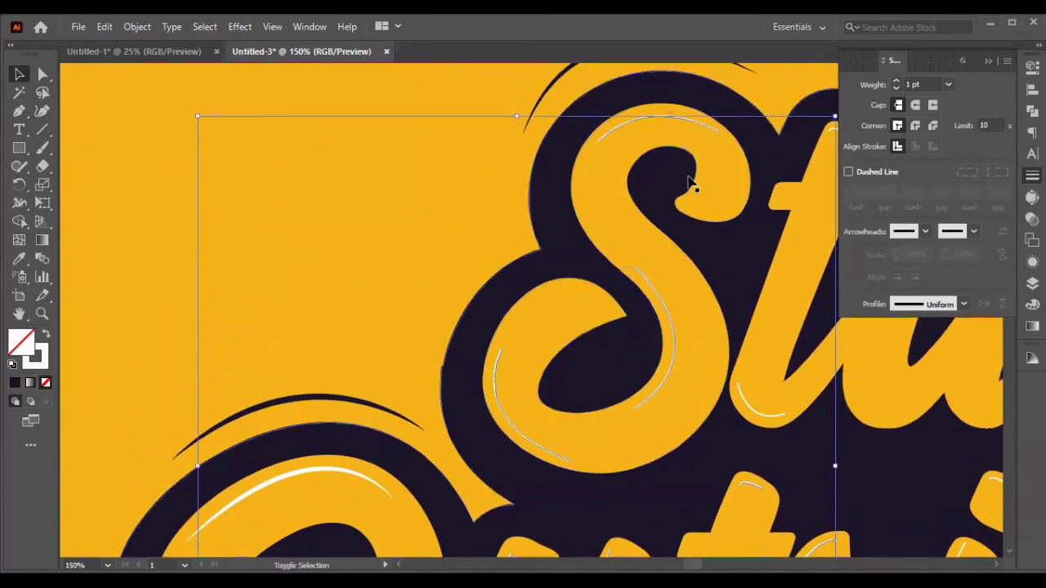
- Add the highlight paths in the "t" and "a" of "Stay" to the selection
{"action": "scroll", "coordinate": [696, 216], "scroll_direction": "right", "scroll_amount": 5}
{"action": "scroll", "coordinate": [605, 316], "scroll_direction": "right", "scroll_amount": 2}
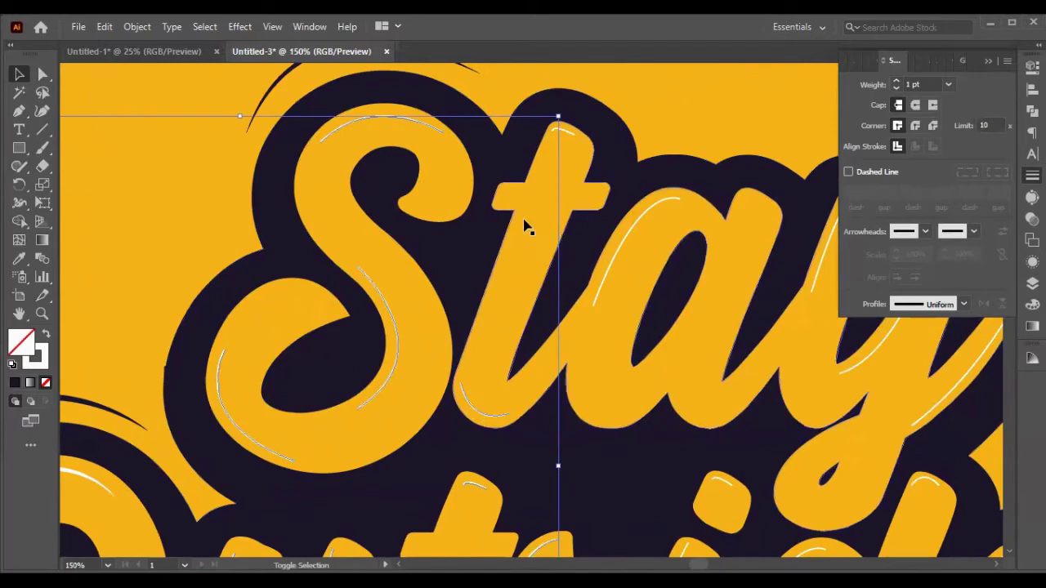
{"action": "left_click", "coordinate": [577, 136], "text": "shift"}
{"action": "left_click", "coordinate": [639, 224], "text": "shift"}
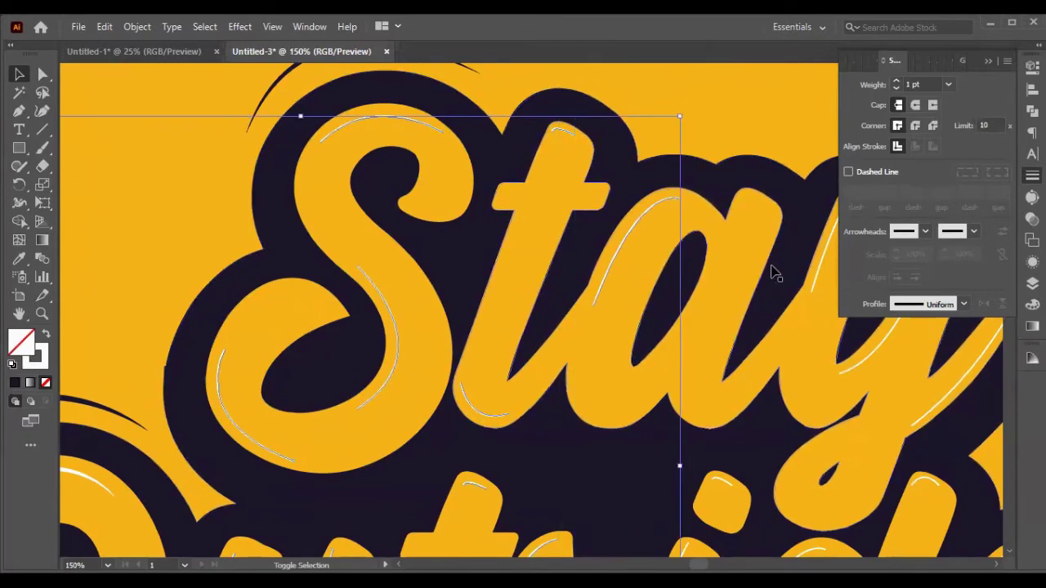
- Add the remaining white highlight lines on the y of "Stay" and on the letters of "Outside" to the selection
{"action": "left_click", "coordinate": [858, 347], "text": "shift"}
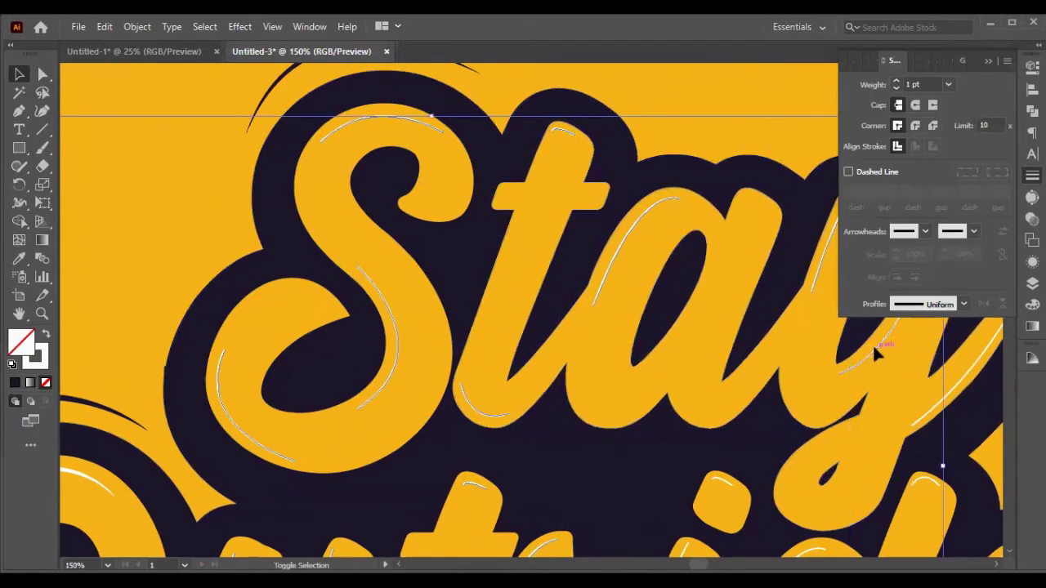
{"action": "left_click", "coordinate": [942, 422], "text": "shift"}
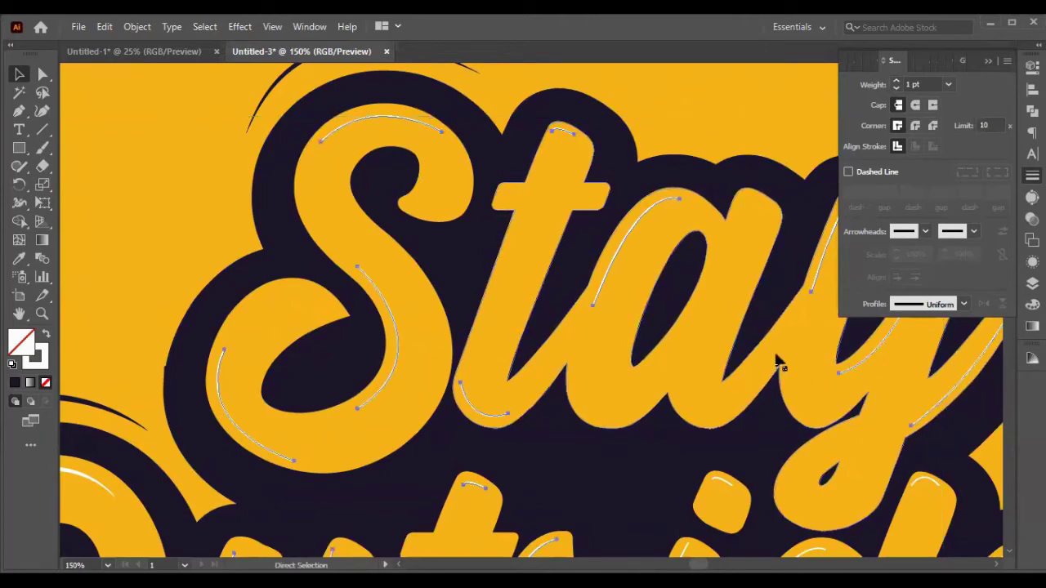
{"action": "scroll", "coordinate": [774, 362], "scroll_direction": "right", "scroll_amount": 5}
{"action": "scroll", "coordinate": [773, 360], "scroll_direction": "down", "scroll_amount": 8}
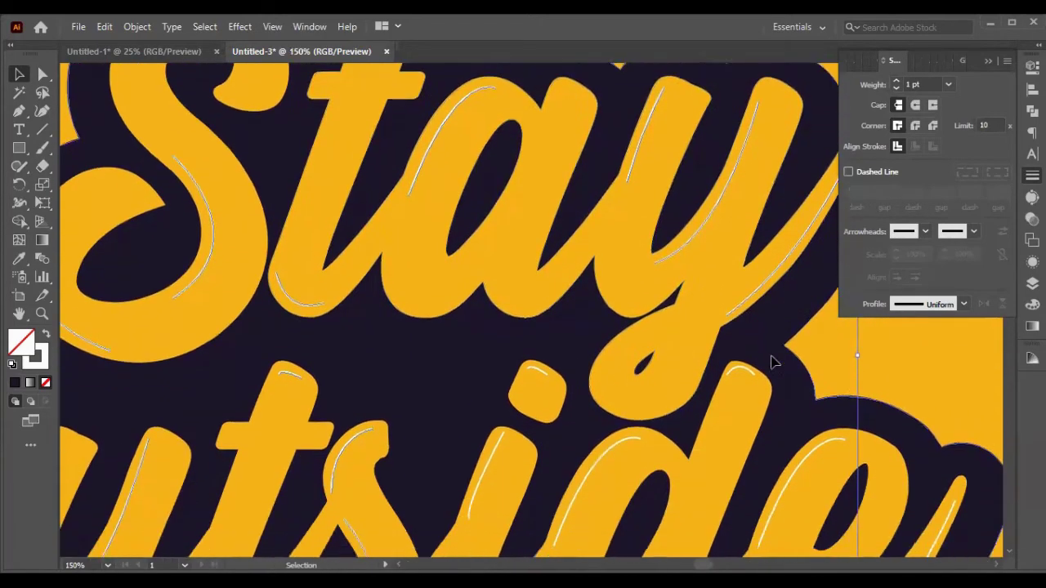
{"action": "left_click", "coordinate": [893, 428], "text": "shift"}
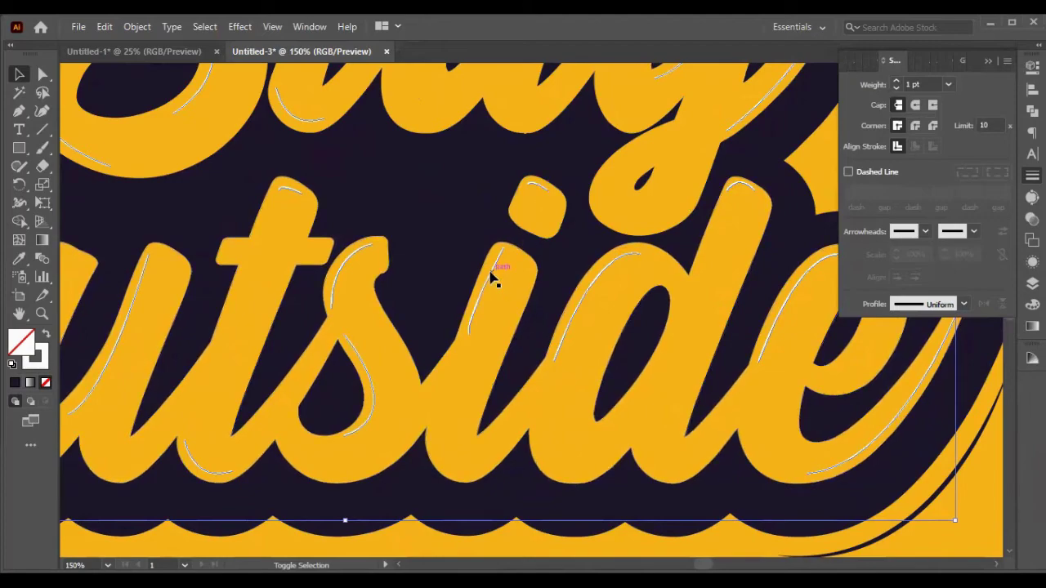
{"action": "scroll", "coordinate": [495, 168], "scroll_direction": "up", "scroll_amount": 5}
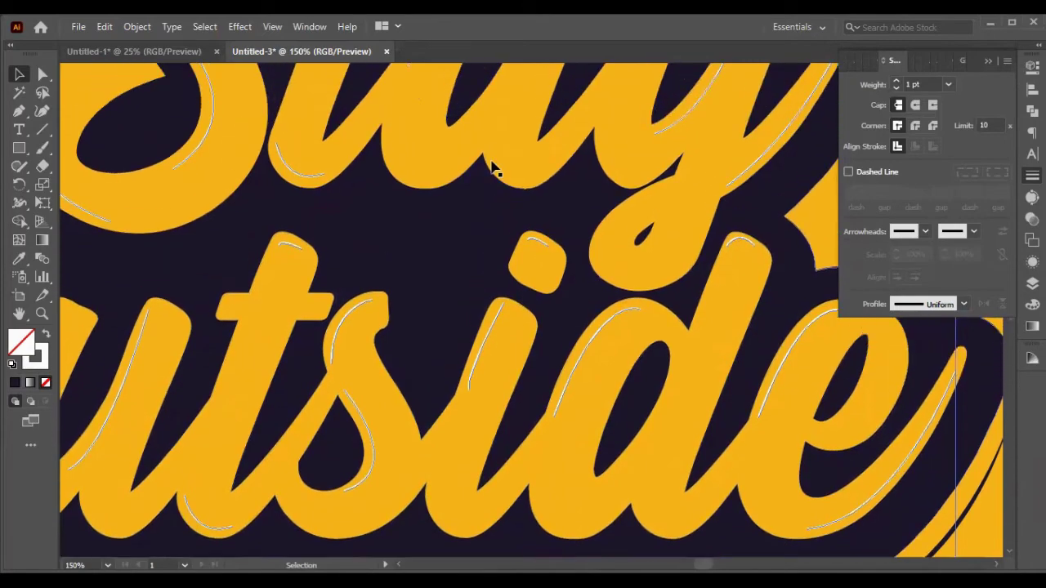
{"action": "scroll", "coordinate": [463, 178], "scroll_direction": "down", "scroll_amount": 4}
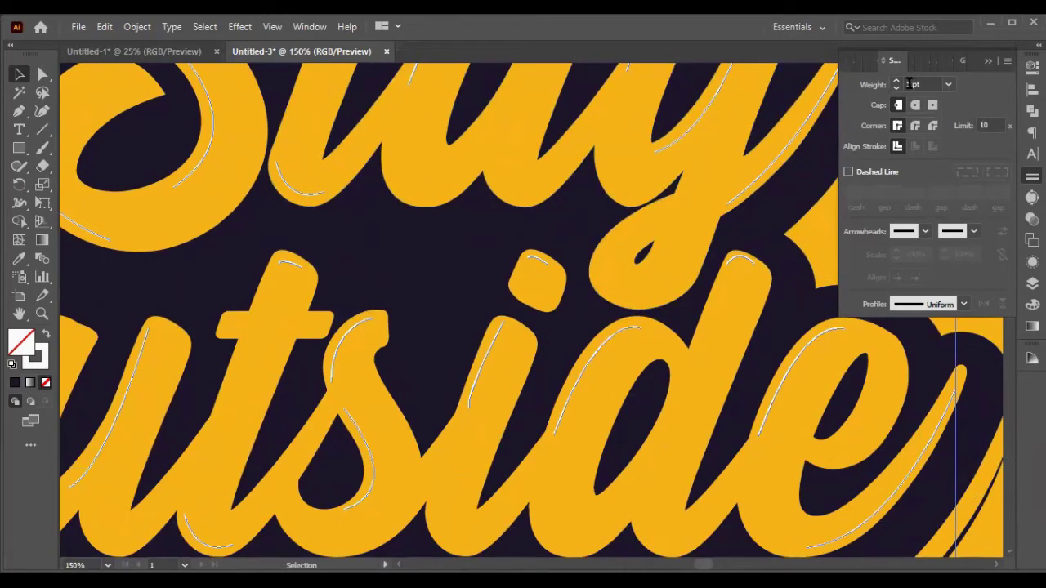
- Give the selected white highlight lines a 3 pt stroke with the oval tapered width profile, including the upper highlight of the O
{"action": "scroll", "coordinate": [909, 84], "scroll_direction": "up", "scroll_amount": 2}
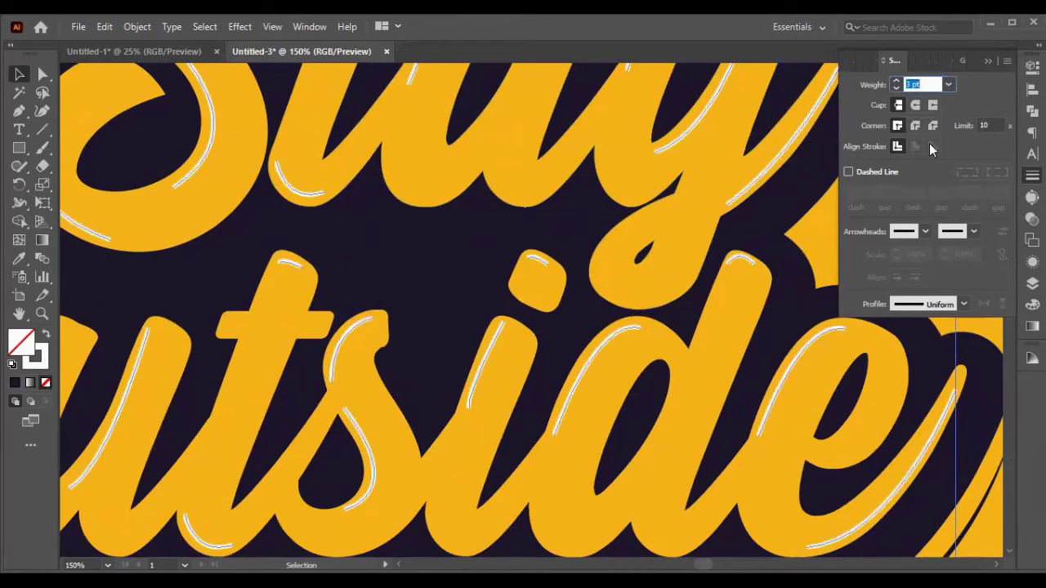
{"action": "left_click", "coordinate": [966, 305]}
{"action": "left_click", "coordinate": [915, 362]}
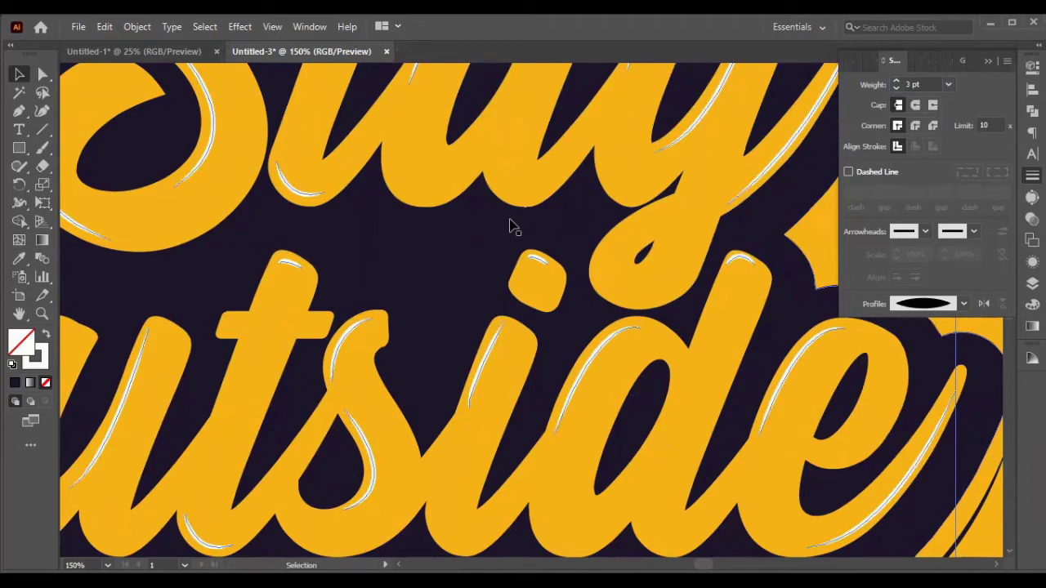
{"action": "scroll", "coordinate": [401, 226], "scroll_direction": "down", "scroll_amount": 3}
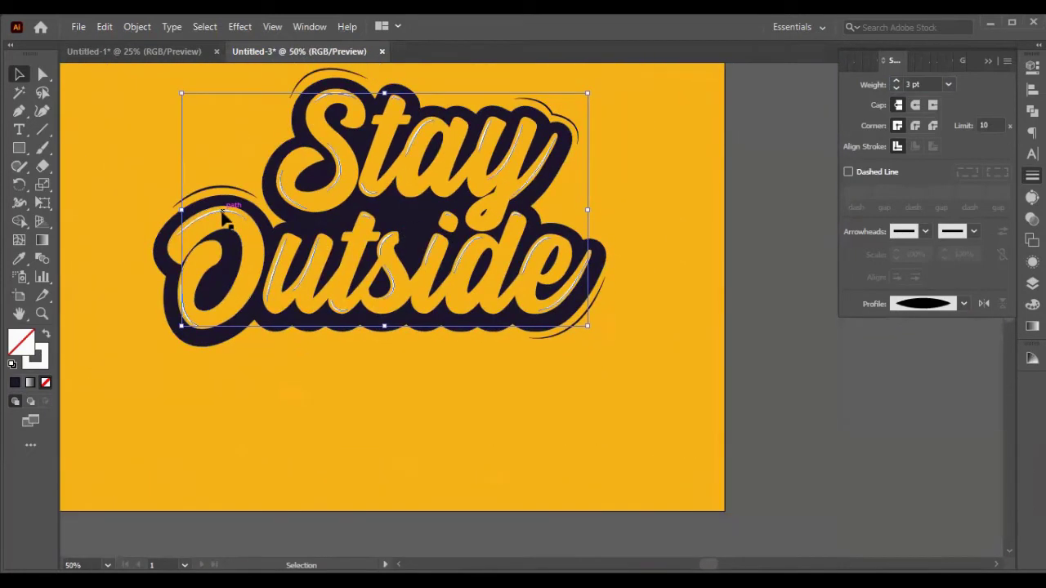
{"action": "left_click", "coordinate": [222, 215], "text": "shift"}
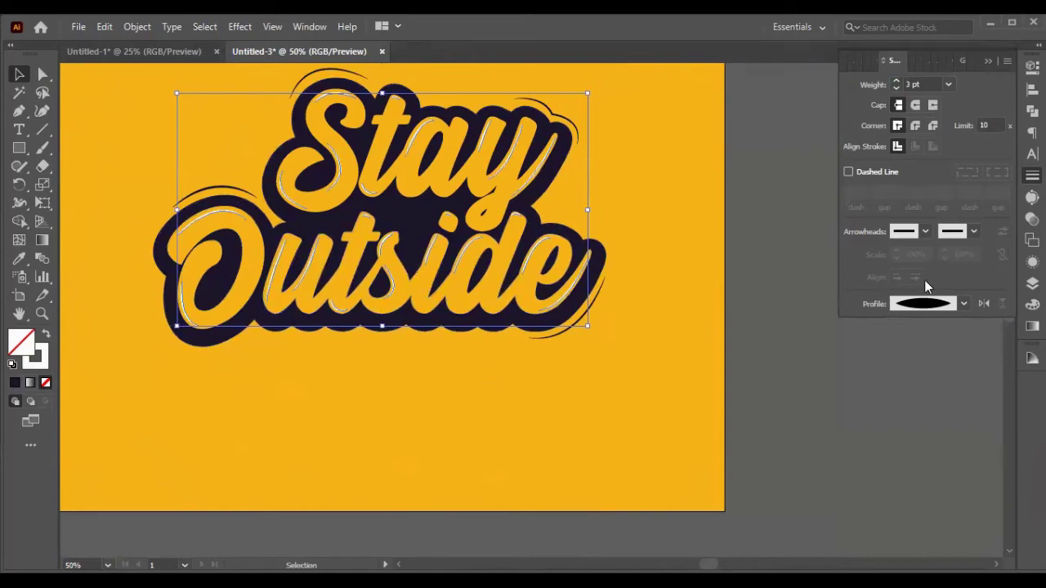
{"action": "left_click", "coordinate": [916, 84]}
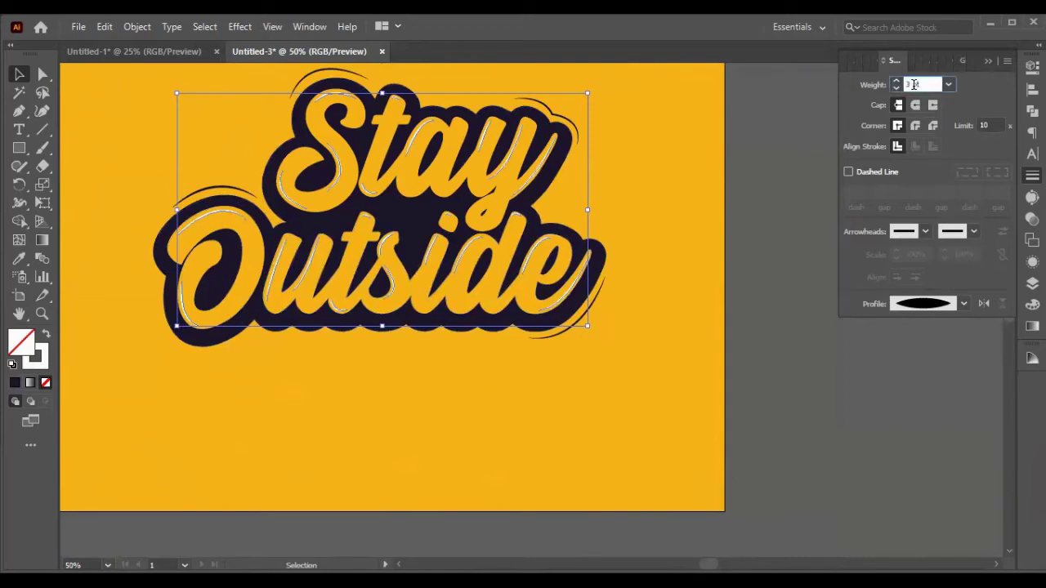
{"action": "left_click", "coordinate": [687, 173]}
{"action": "scroll", "coordinate": [273, 140], "scroll_direction": "up", "scroll_amount": 2}
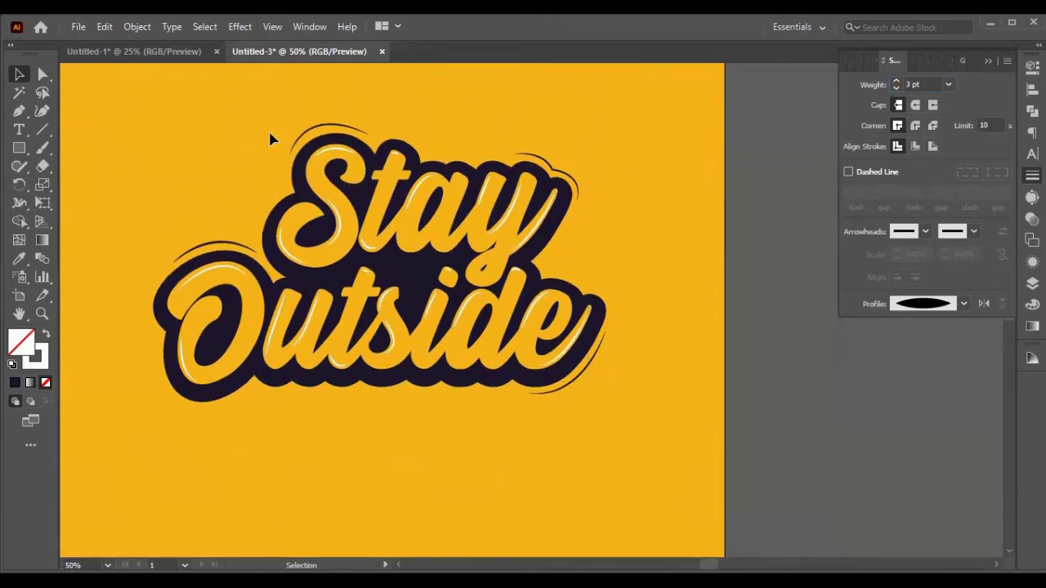
- Examine the white highlights and curved accent lines across the "Stay Outside" lettering, both close up and on the whole artboard
{"action": "scroll", "coordinate": [310, 171], "scroll_direction": "up", "scroll_amount": 2}
{"action": "scroll", "coordinate": [316, 187], "scroll_direction": "up", "scroll_amount": 1}
{"action": "scroll", "coordinate": [309, 185], "scroll_direction": "down", "scroll_amount": 4}
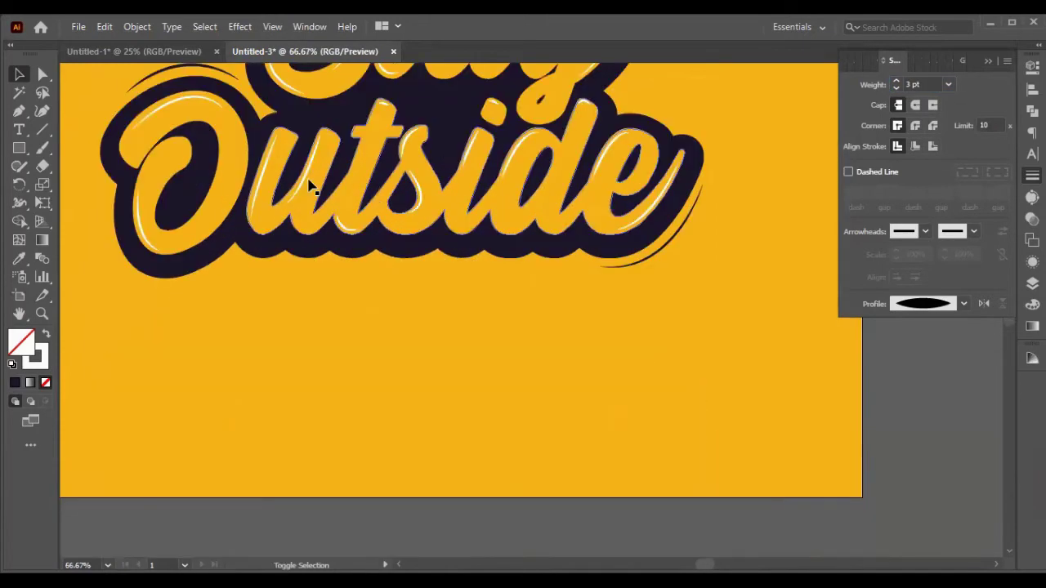
{"action": "scroll", "coordinate": [309, 185], "scroll_direction": "up", "scroll_amount": 5}
{"action": "scroll", "coordinate": [311, 185], "scroll_direction": "right", "scroll_amount": 1}
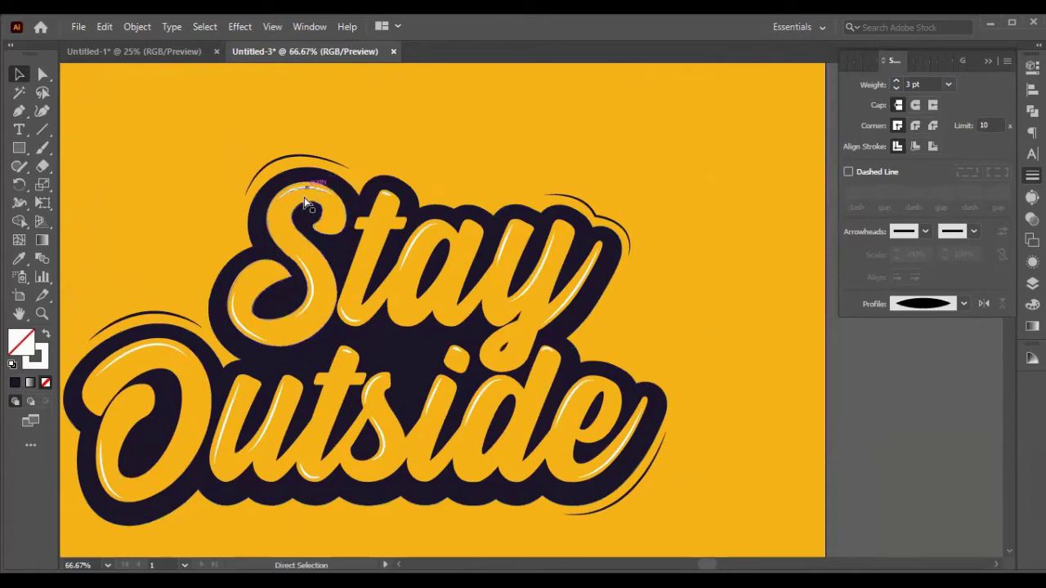
{"action": "scroll", "coordinate": [304, 200], "scroll_direction": "up", "scroll_amount": 1}
{"action": "scroll", "coordinate": [304, 206], "scroll_direction": "down", "scroll_amount": 1}
{"action": "scroll", "coordinate": [303, 215], "scroll_direction": "down", "scroll_amount": 2}
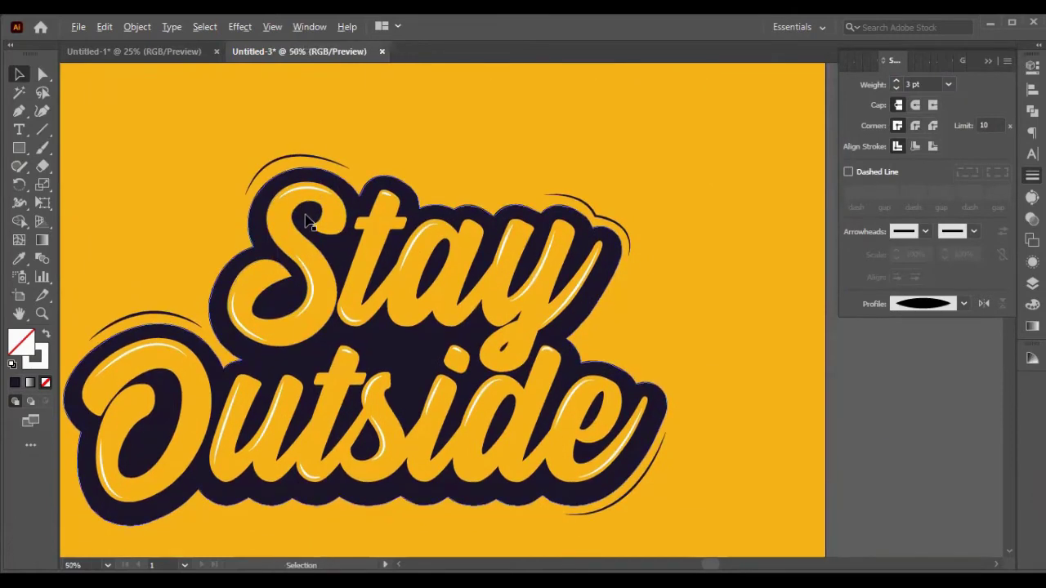
{"action": "scroll", "coordinate": [242, 296], "scroll_direction": "up", "scroll_amount": 1}
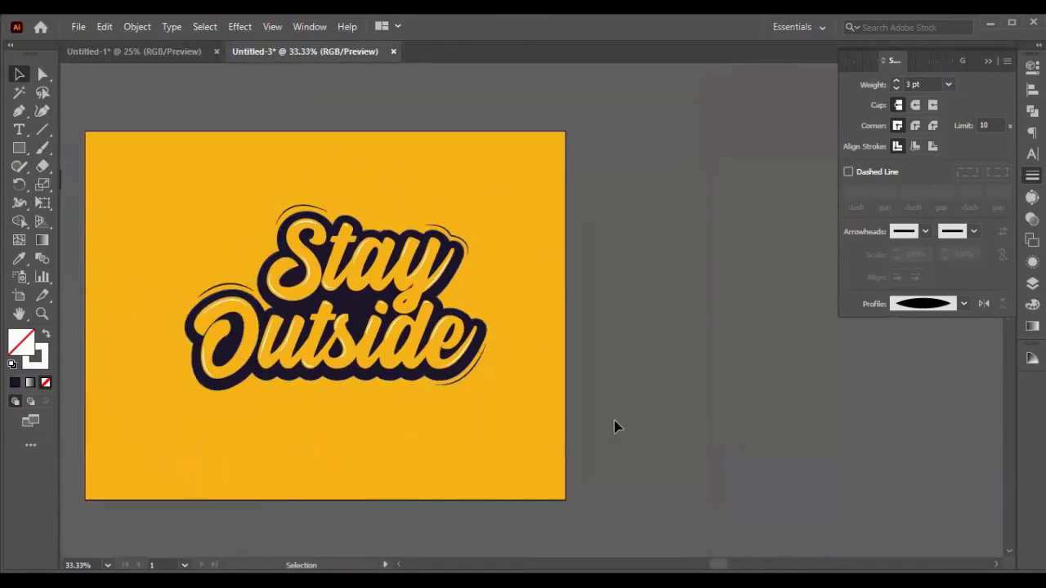
- Draw a scalloped three-arc path with the Pen tool just below the dark outline under the "tsi" of "Outside"
{"action": "scroll", "coordinate": [303, 379], "scroll_direction": "up", "scroll_amount": 3}
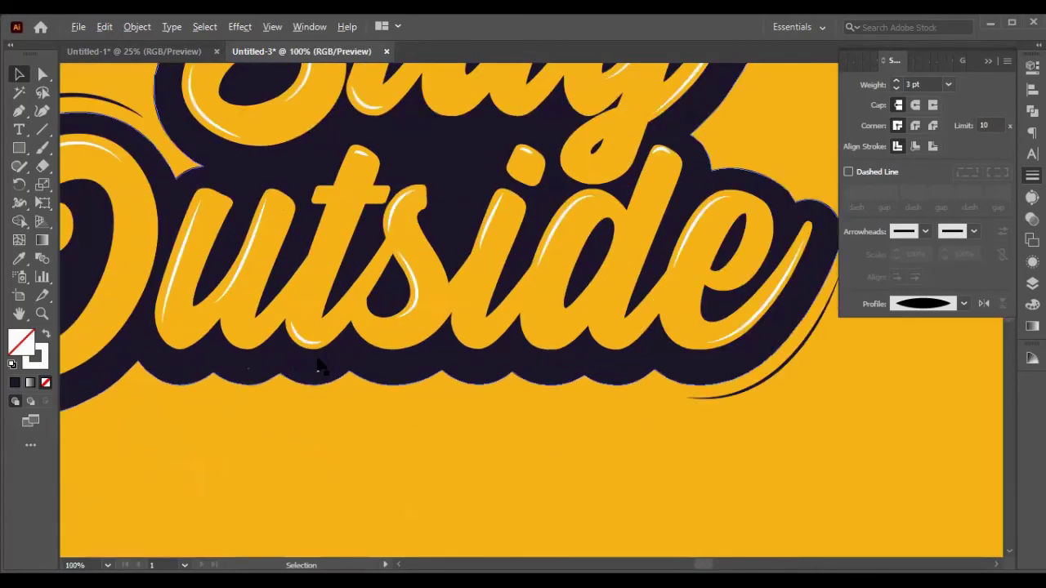
{"action": "left_click", "coordinate": [21, 113]}
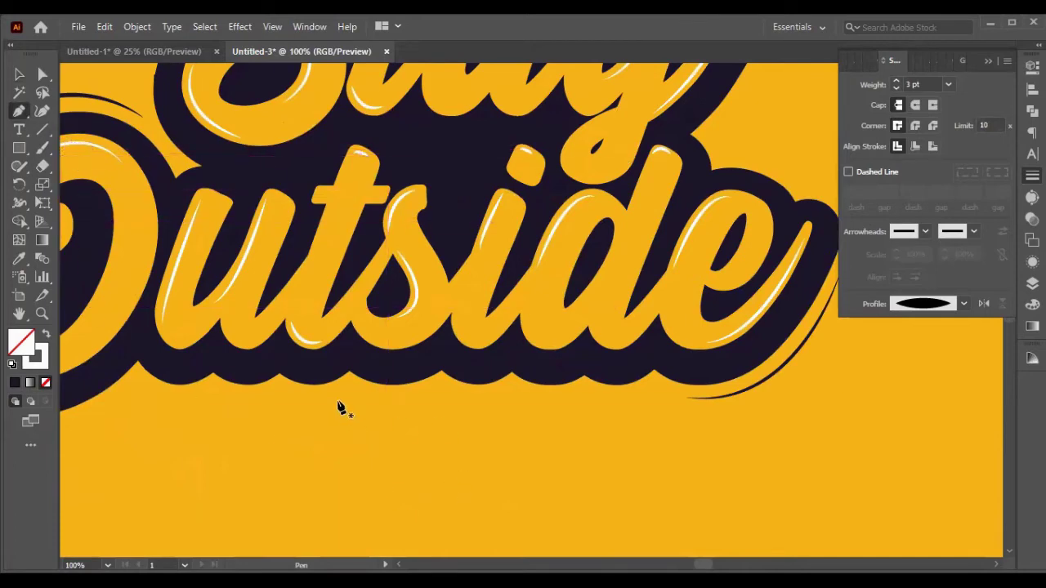
{"action": "left_click", "coordinate": [279, 386]}
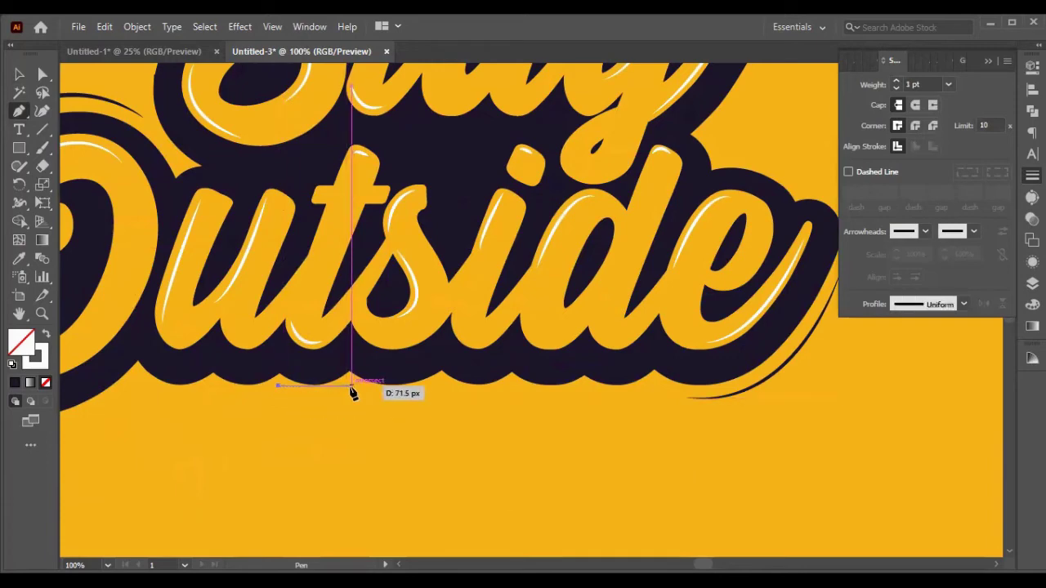
{"action": "left_click_drag", "start_coordinate": [352, 386], "coordinate": [467, 367]}
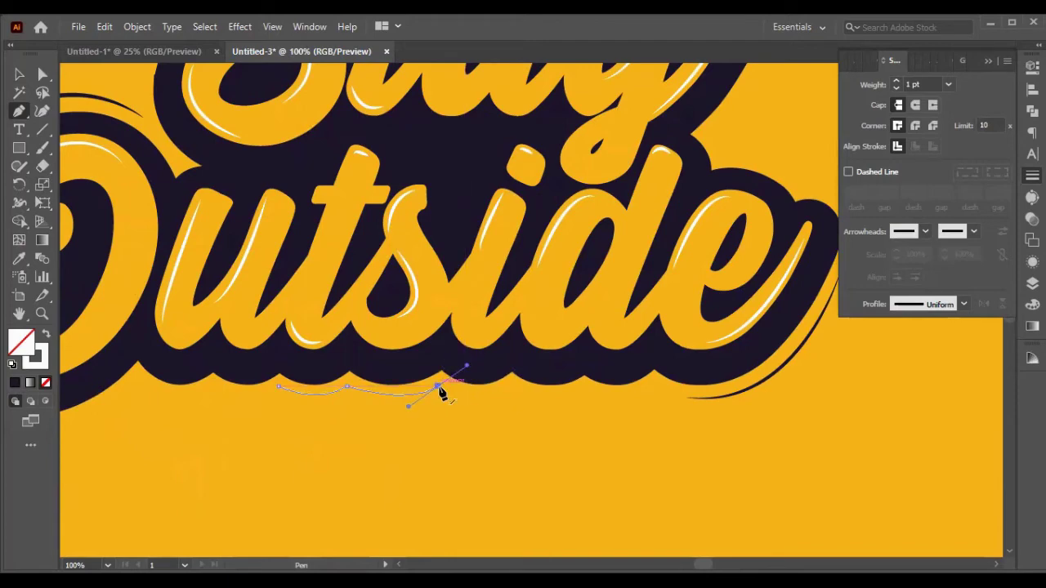
{"action": "left_click", "coordinate": [439, 389]}
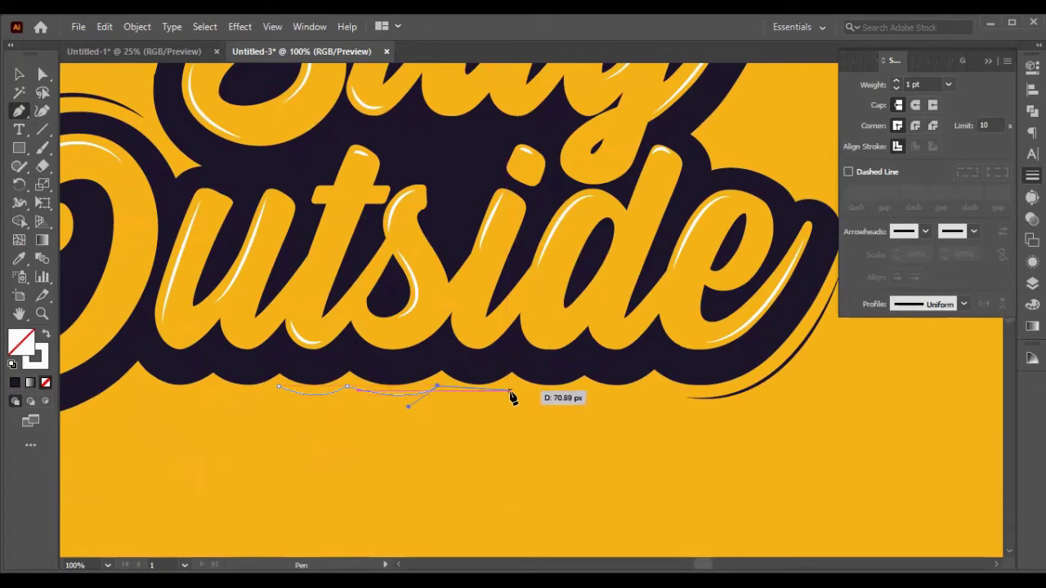
{"action": "left_click_drag", "start_coordinate": [511, 394], "coordinate": [532, 374]}
- Set the white scalloped path's stroke to 3 pt with the oval tapered width profile
{"action": "left_click", "coordinate": [19, 75]}
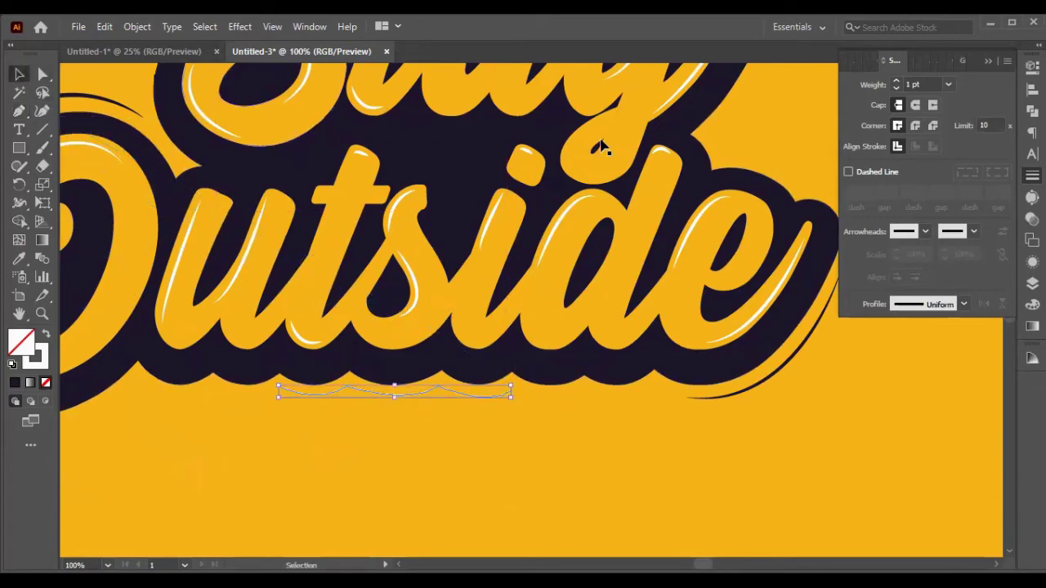
{"action": "left_click", "coordinate": [896, 81]}
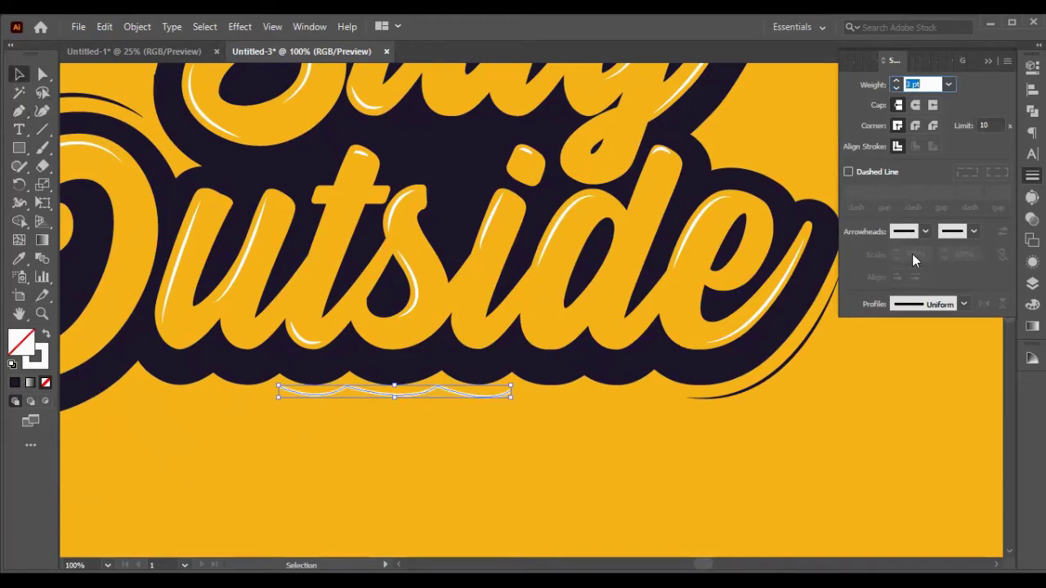
{"action": "left_click", "coordinate": [963, 304]}
{"action": "left_click", "coordinate": [920, 368]}
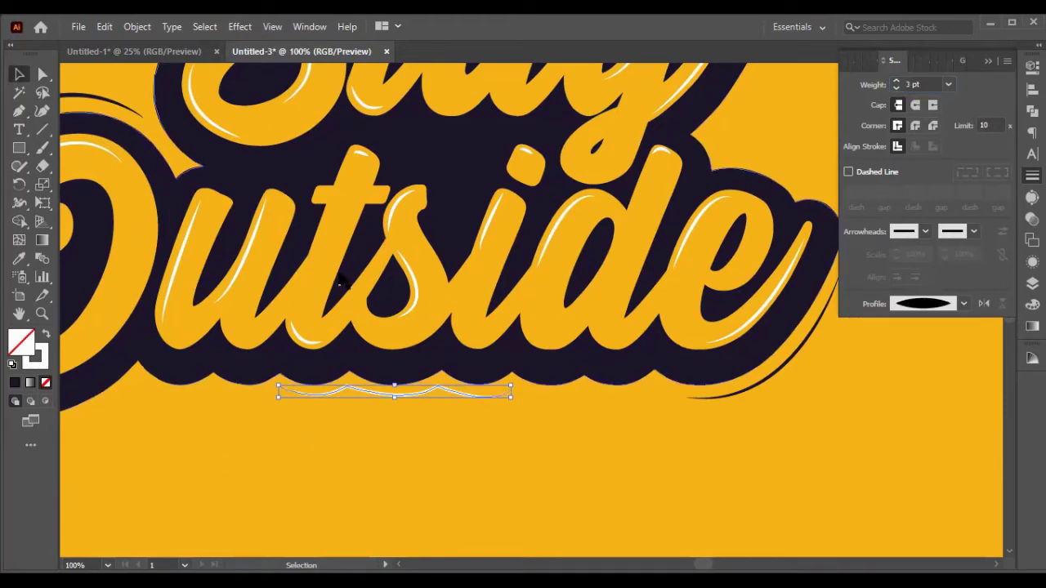
- Recolour the scalloped path with the dark navy sampled from the lettering outline, applied as stroke with no fill
{"action": "left_click", "coordinate": [20, 259]}
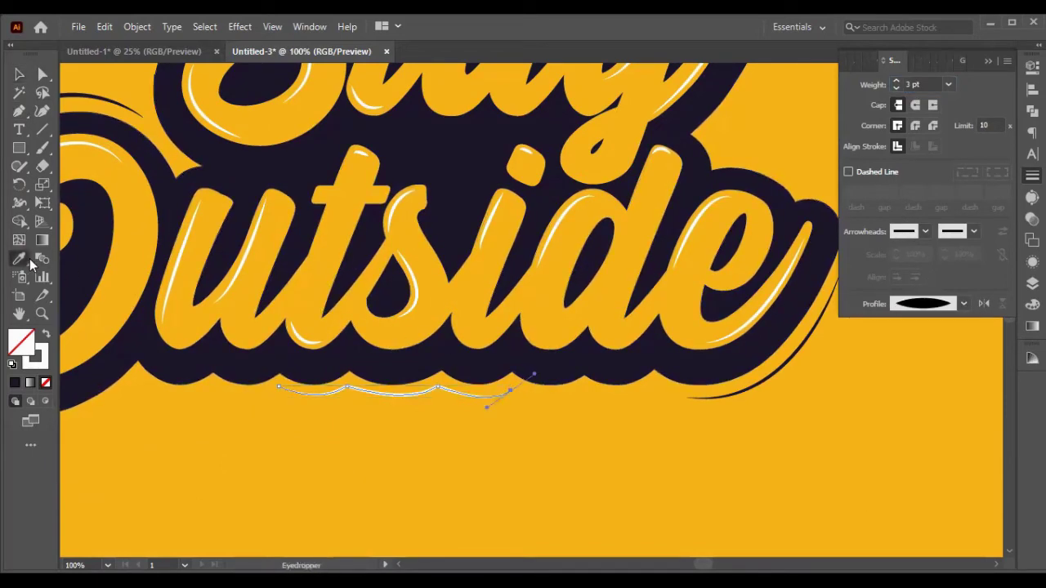
{"action": "left_click", "coordinate": [282, 172]}
{"action": "left_click", "coordinate": [43, 336]}
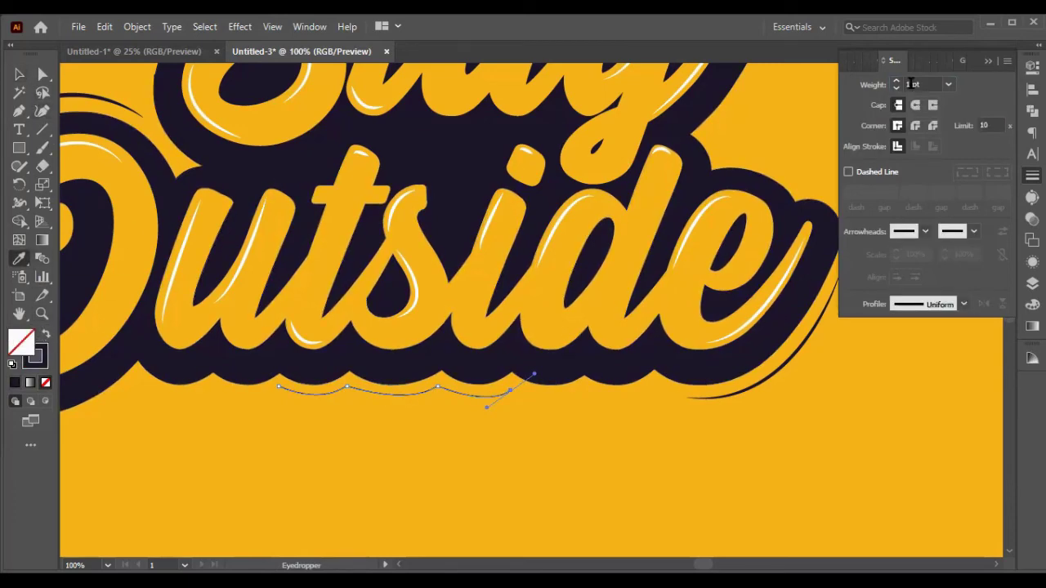
- Give the dark scalloped line a 3 pt stroke with the oval tapered profile and move it slightly lower
{"action": "scroll", "coordinate": [910, 83], "scroll_direction": "up", "scroll_amount": 2}
{"action": "left_click", "coordinate": [965, 306]}
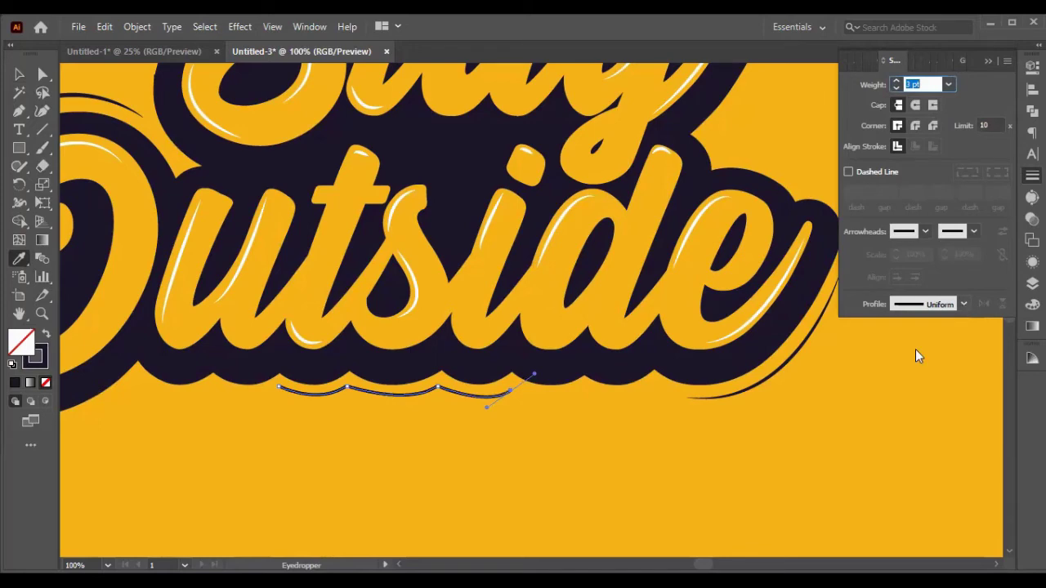
{"action": "left_click", "coordinate": [916, 349]}
{"action": "left_click", "coordinate": [17, 76]}
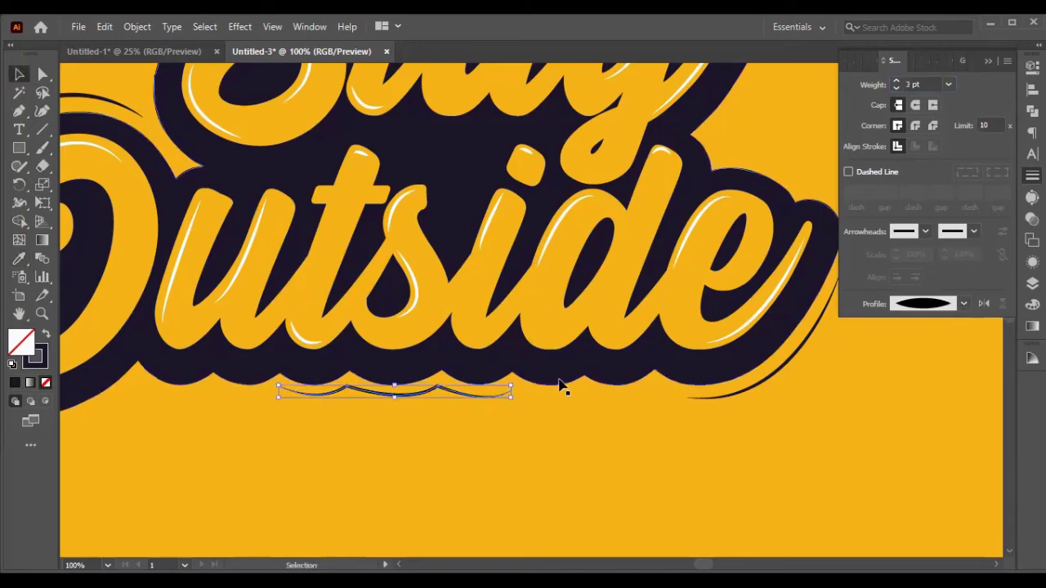
{"action": "left_click", "coordinate": [643, 455]}
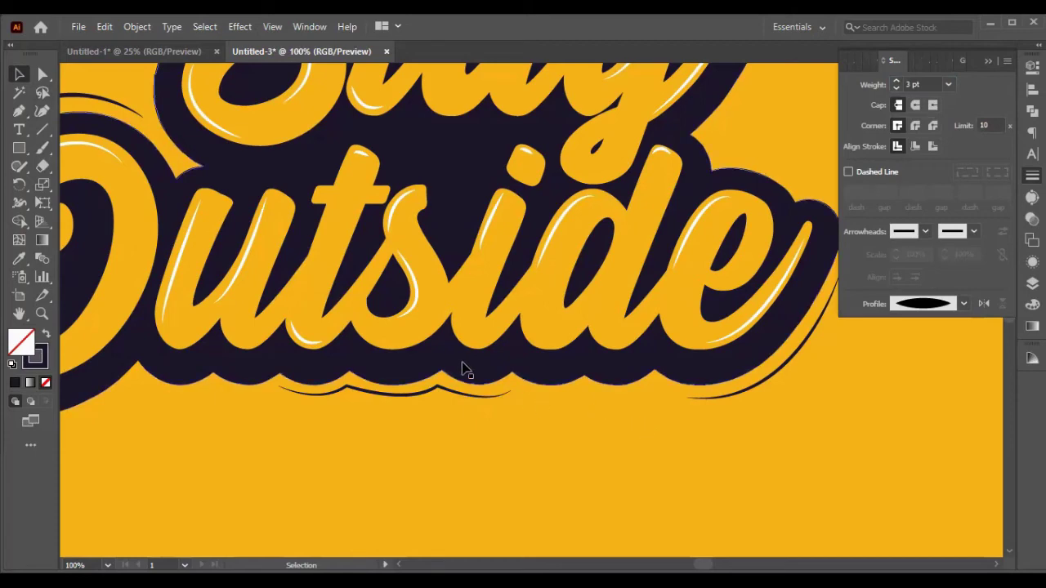
{"action": "left_click", "coordinate": [454, 395]}
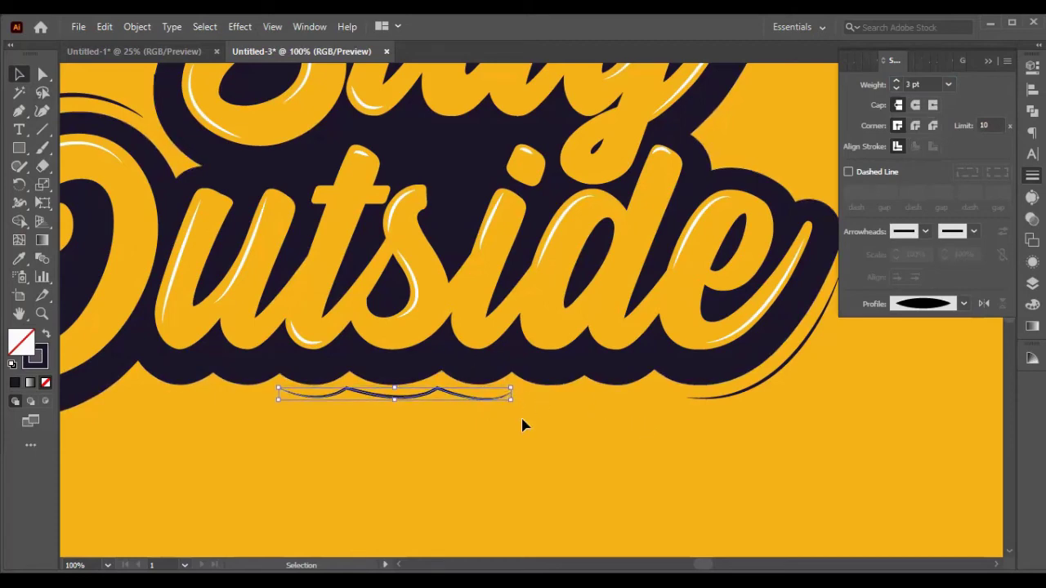
{"action": "left_click", "coordinate": [523, 425]}
- Draw a three-arc Pen path just above the dark outline of "Stay", from the upper t across the a to the y
{"action": "scroll", "coordinate": [439, 332], "scroll_direction": "down", "scroll_amount": 1}
{"action": "key", "text": "ctrl+minus"}
{"action": "key", "text": "ctrl+minus"}
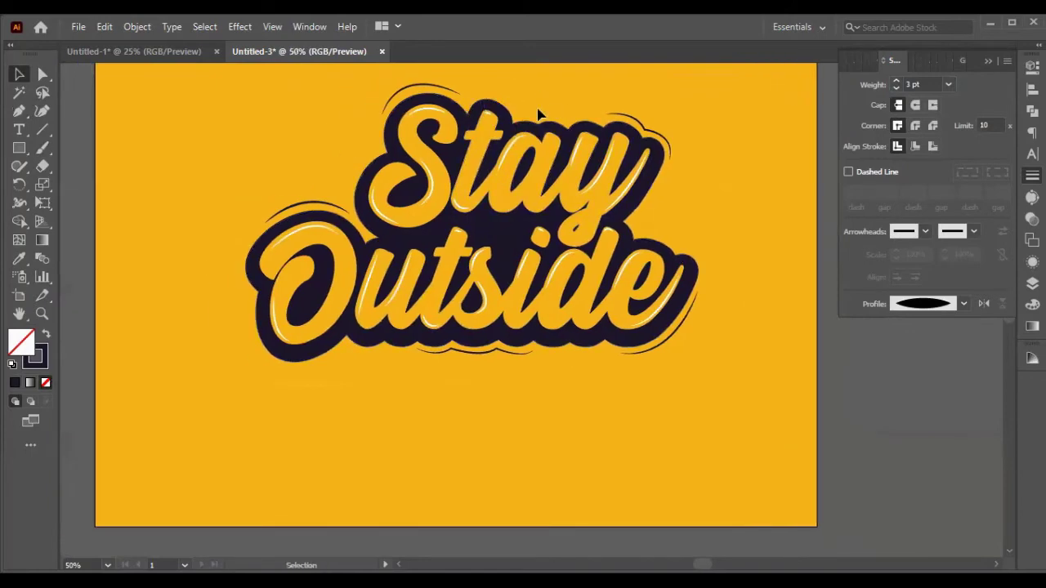
{"action": "scroll", "coordinate": [470, 119], "scroll_direction": "up", "scroll_amount": 4}
{"action": "scroll", "coordinate": [454, 147], "scroll_direction": "up", "scroll_amount": 3}
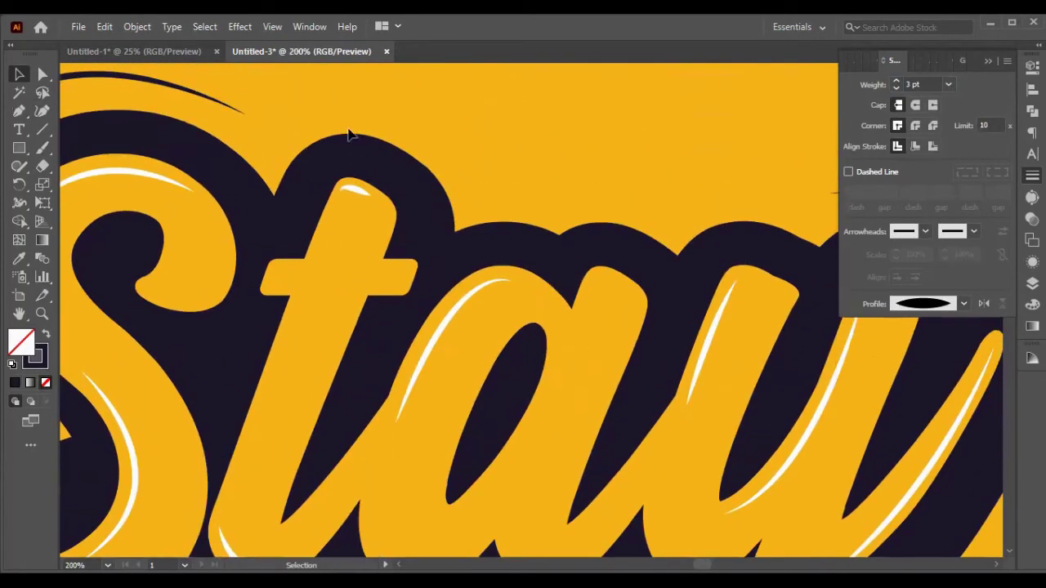
{"action": "left_click", "coordinate": [19, 112]}
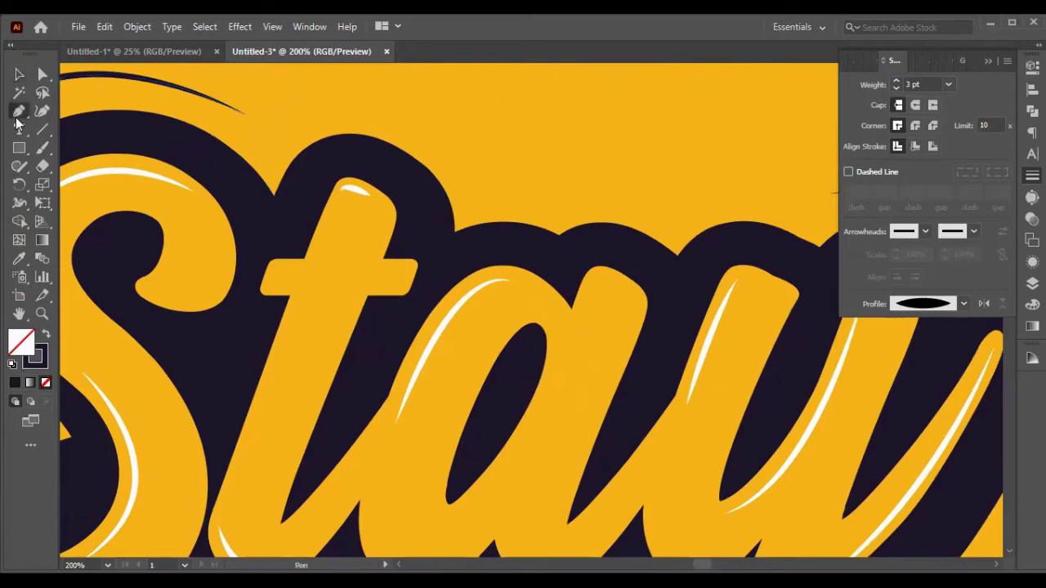
{"action": "left_click_drag", "start_coordinate": [435, 146], "coordinate": [595, 228]}
{"action": "left_click", "coordinate": [556, 210]}
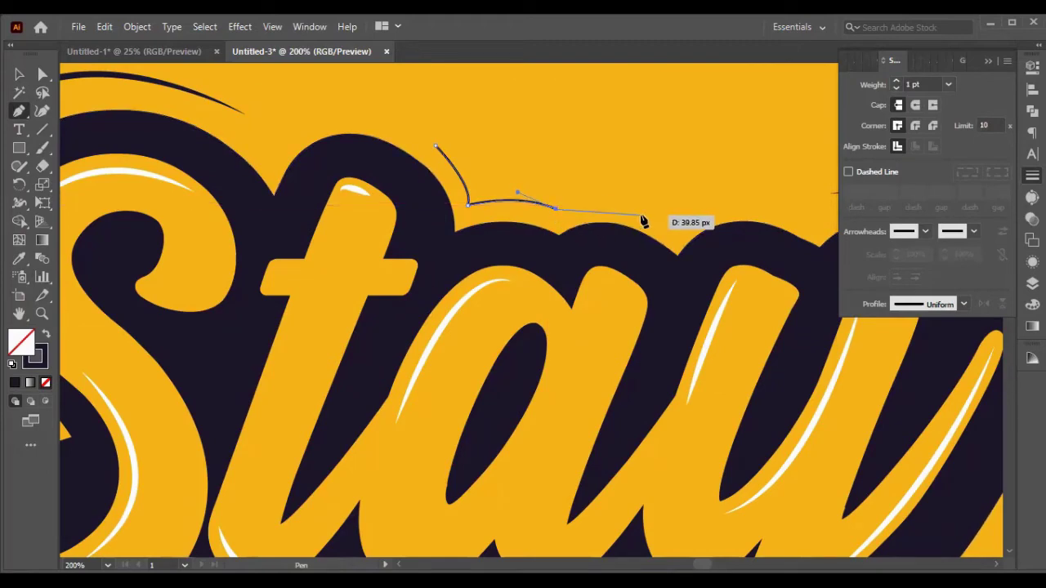
{"action": "mouse_move", "coordinate": [672, 217]}
{"action": "left_mouse_down"}
{"action": "mouse_move", "coordinate": [683, 242]}
{"action": "mouse_move", "coordinate": [718, 260]}
{"action": "left_mouse_up"}
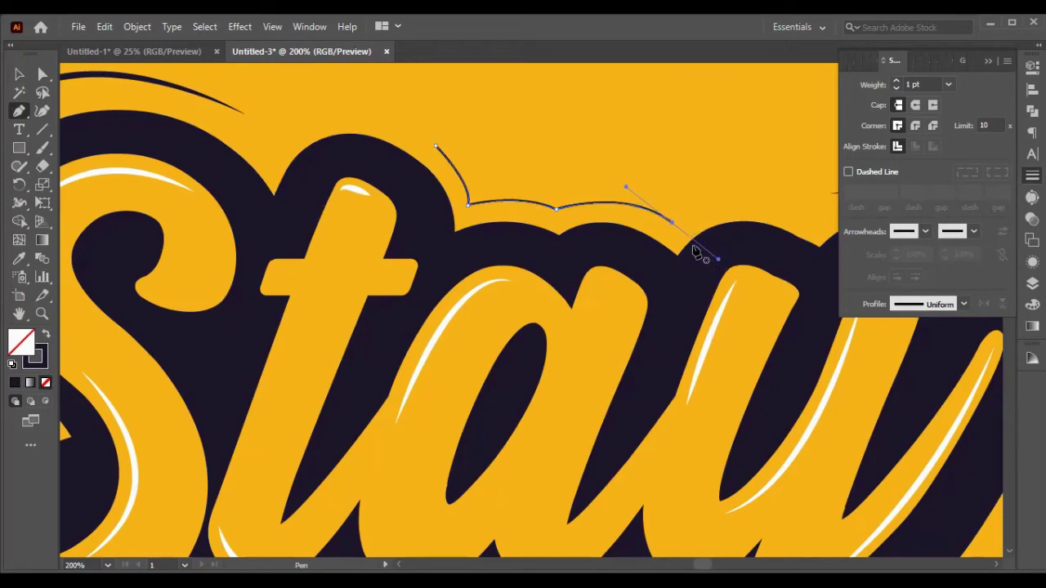
- Give the three-arc path above "Stay" a 3 pt stroke with the oval tapered width profile
{"action": "left_click", "coordinate": [19, 74]}
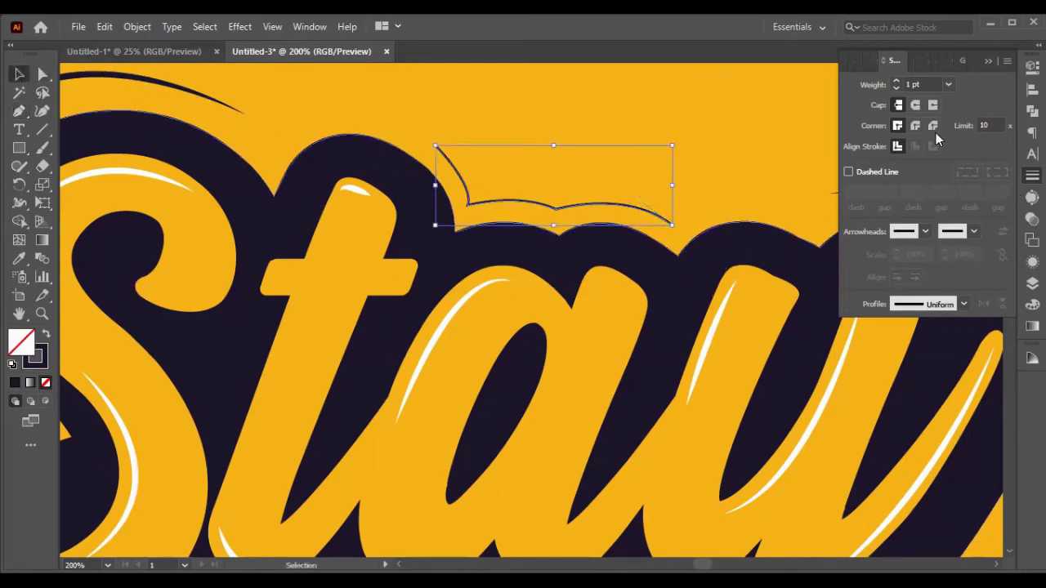
{"action": "key", "text": "Return"}
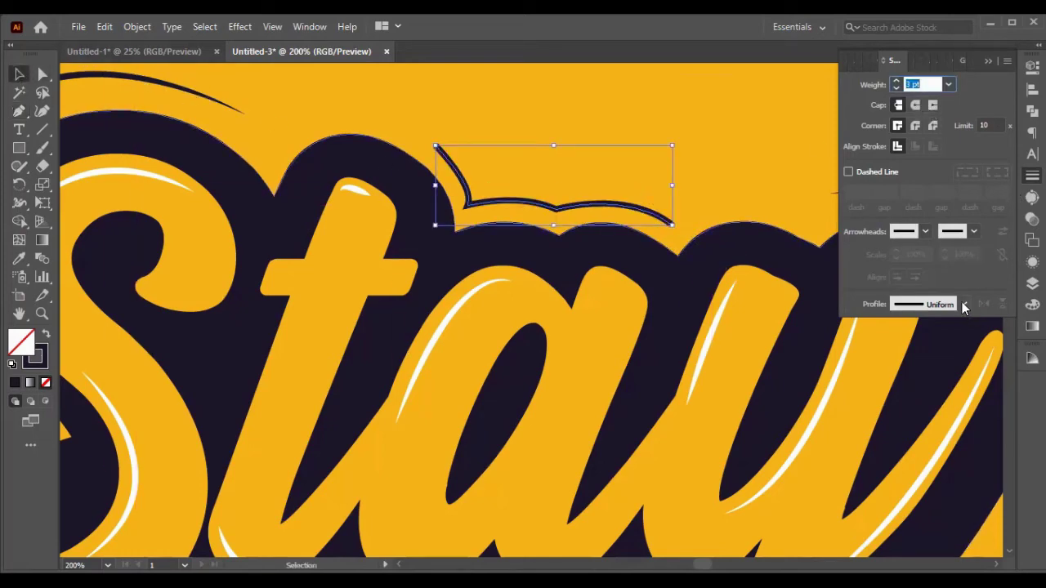
{"action": "left_click", "coordinate": [963, 306]}
{"action": "left_click", "coordinate": [920, 368]}
{"action": "left_click", "coordinate": [683, 121]}
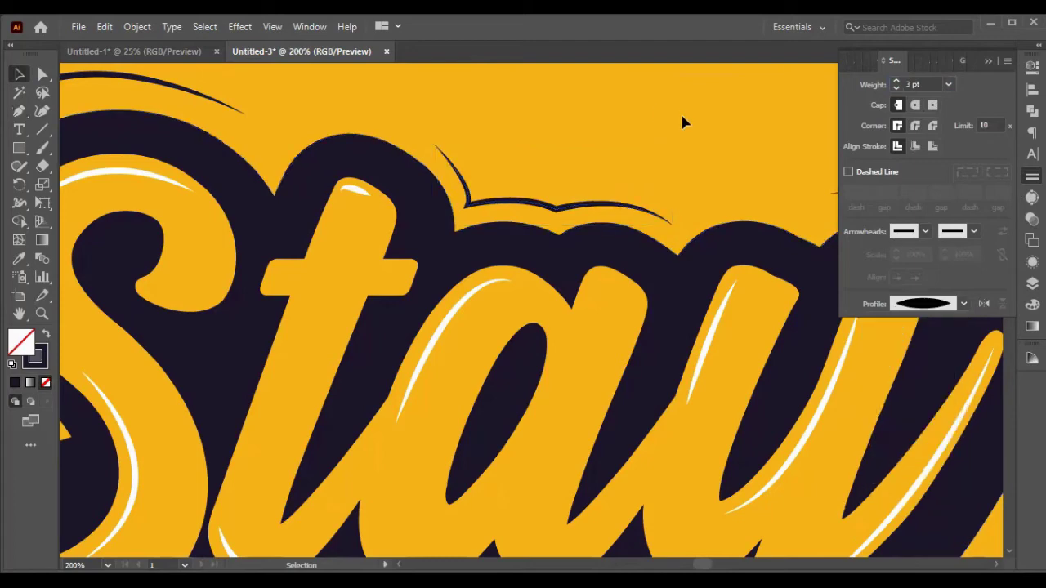
- Delete the dark navy and yellow colour sample squares beside the artboard
{"action": "key", "text": "ctrl+0"}
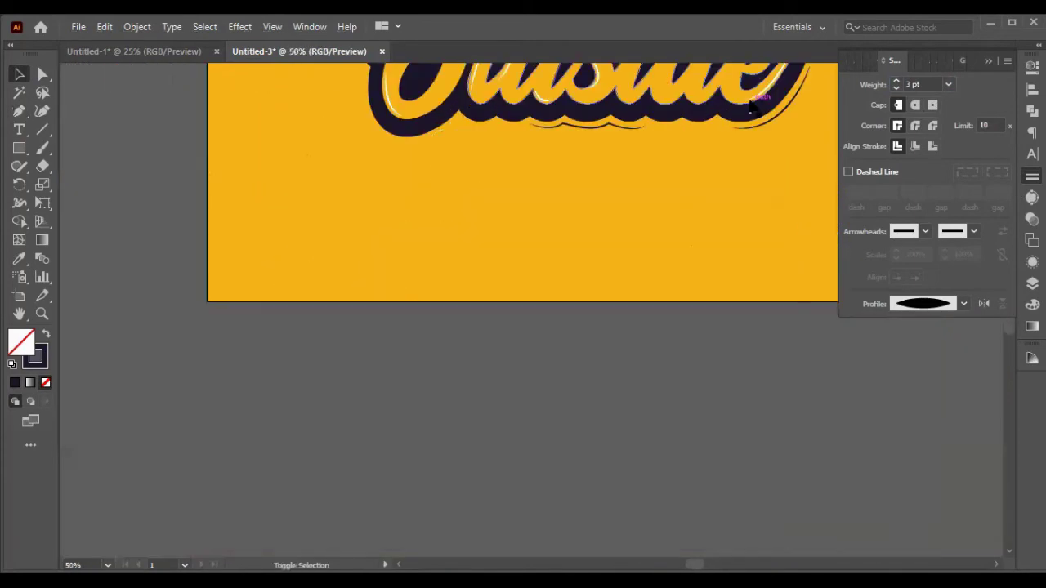
{"action": "scroll", "coordinate": [744, 110], "scroll_direction": "right", "scroll_amount": 3}
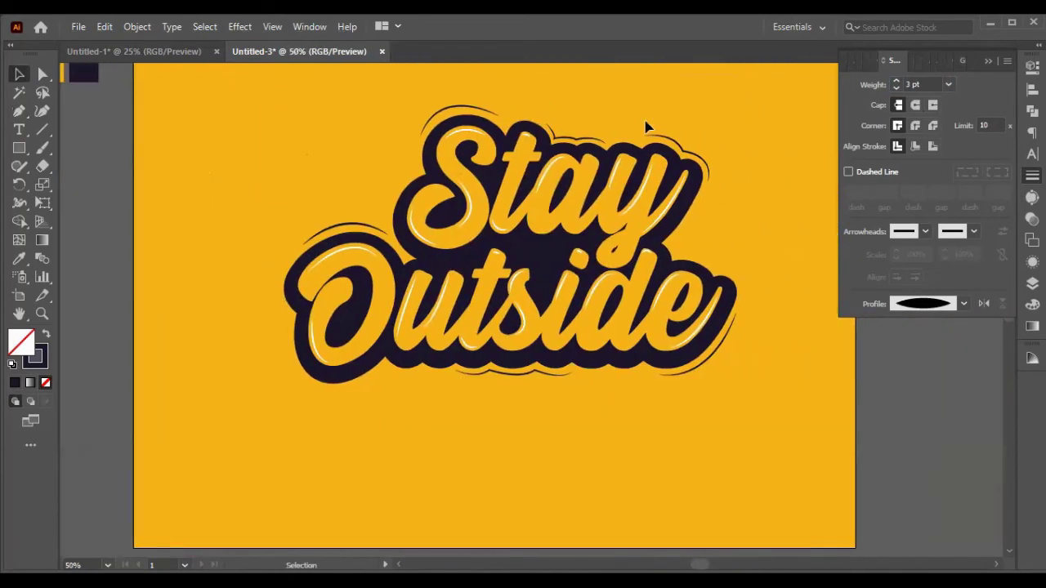
{"action": "scroll", "coordinate": [611, 325], "scroll_direction": "up", "scroll_amount": 1}
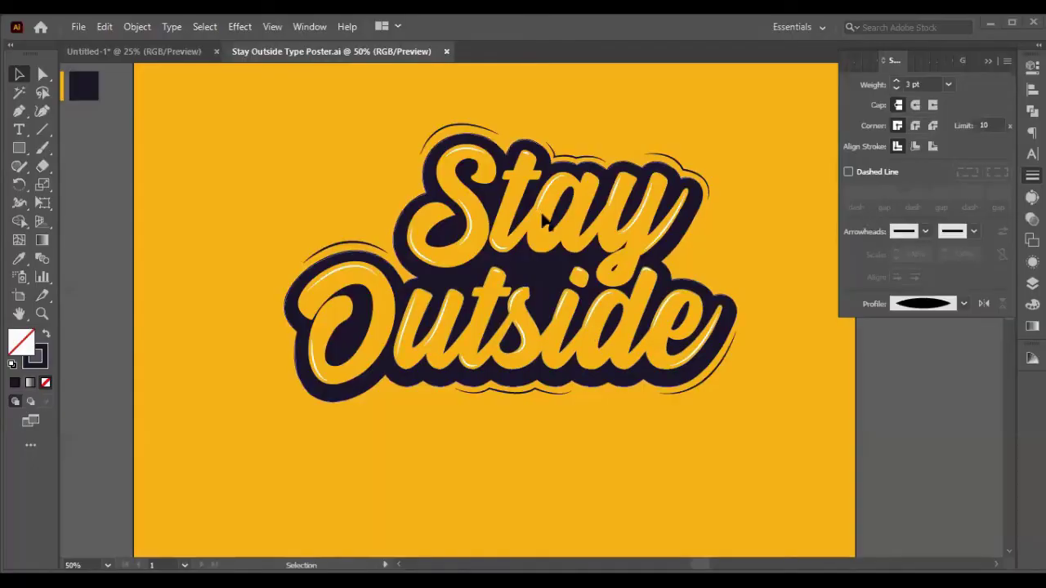
{"action": "key", "text": "ctrl+minus"}
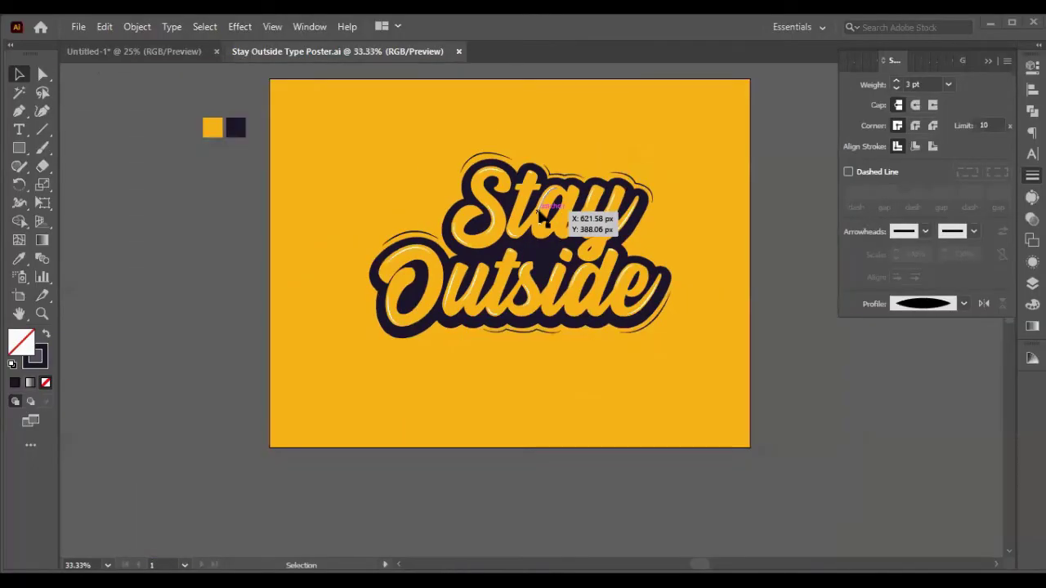
{"action": "left_click", "coordinate": [235, 133]}
{"action": "key", "text": "Delete"}
{"action": "left_click", "coordinate": [211, 134]}
{"action": "key", "text": "Delete"}
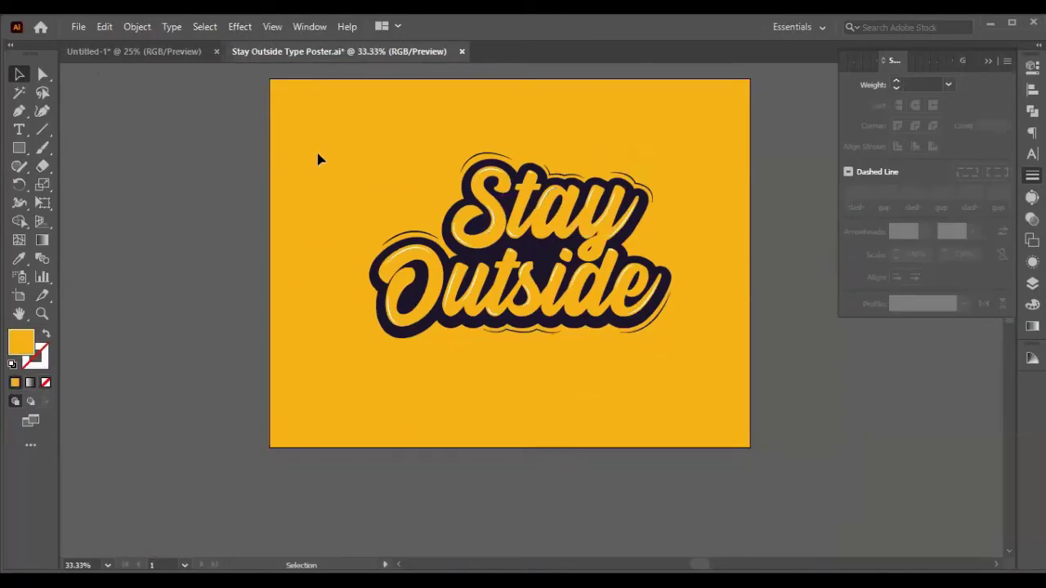
- Group all the "Stay Outside" lettering artwork and centre it horizontally and vertically on the artboard
{"action": "left_click_drag", "start_coordinate": [228, 128], "coordinate": [691, 405]}
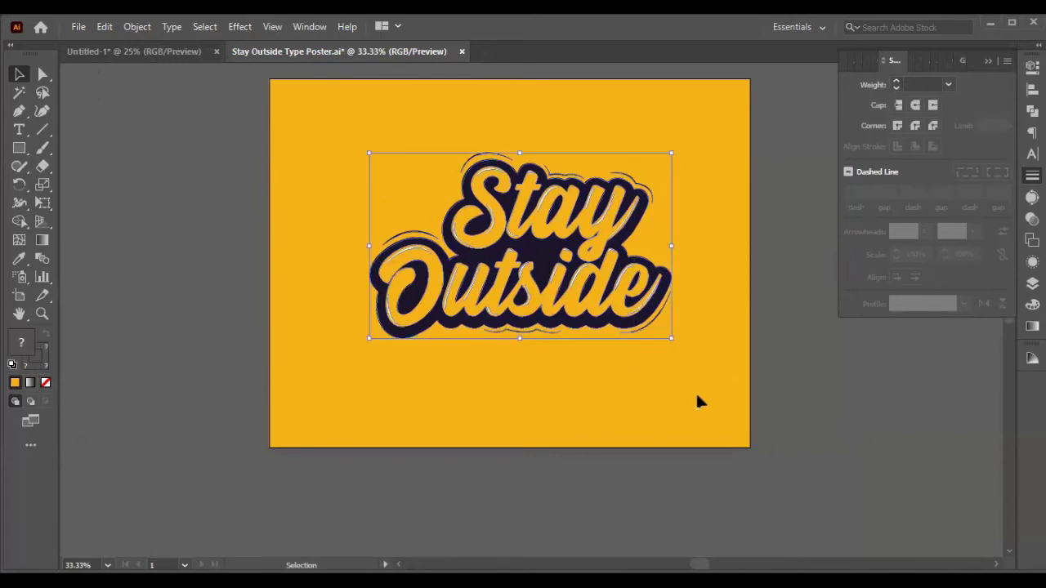
{"action": "key", "text": "a"}
{"action": "key", "text": "v"}
{"action": "left_click", "coordinate": [1033, 88]}
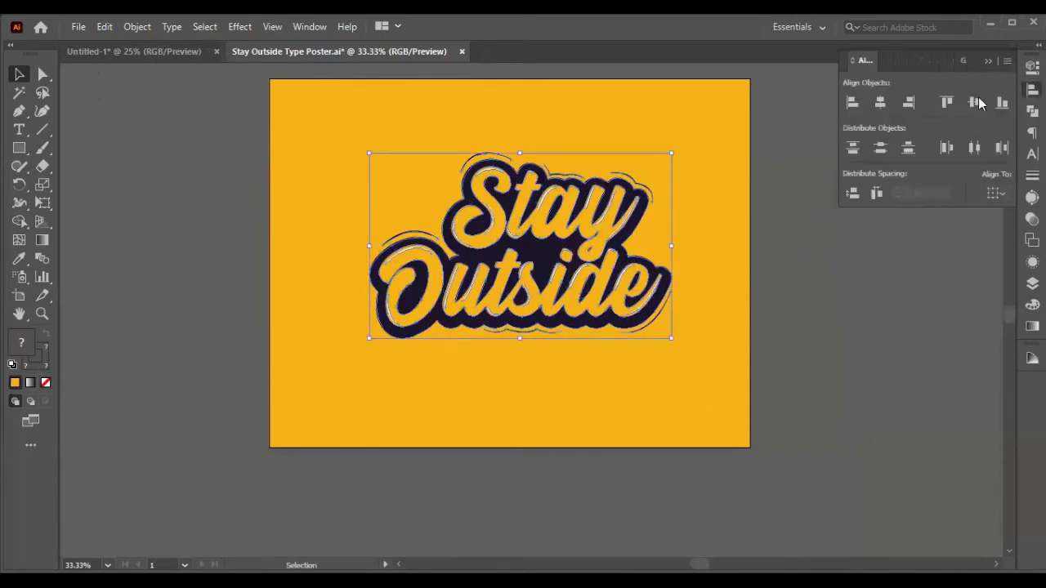
{"action": "left_click", "coordinate": [880, 102]}
{"action": "left_click", "coordinate": [975, 102]}
{"action": "left_click", "coordinate": [889, 336]}
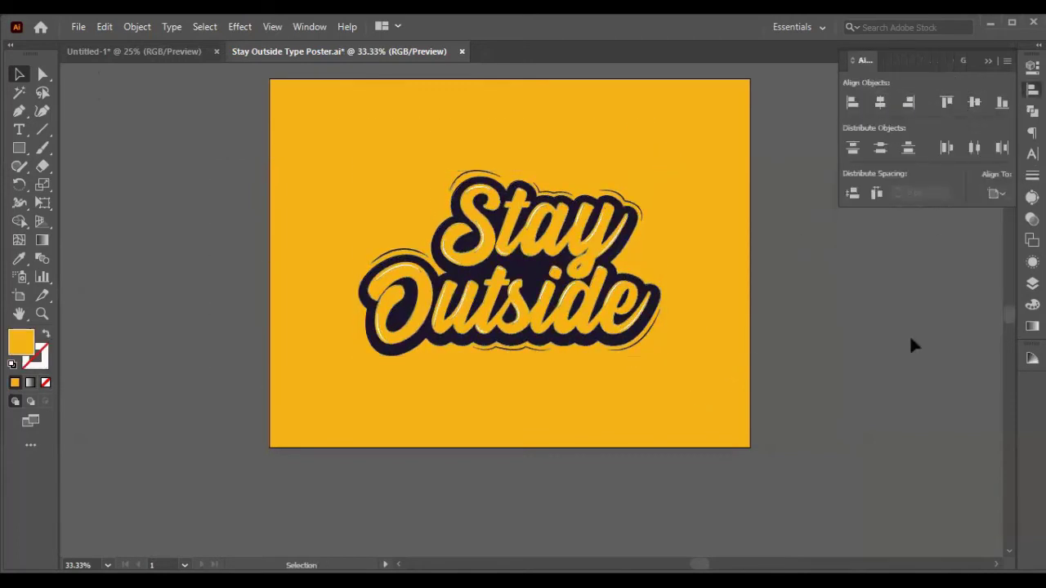
- Unlock the yellow background rectangle, then duplicate it with the lettering group and place the copy off the artboard, to the lower right
{"action": "left_click", "coordinate": [1031, 284]}
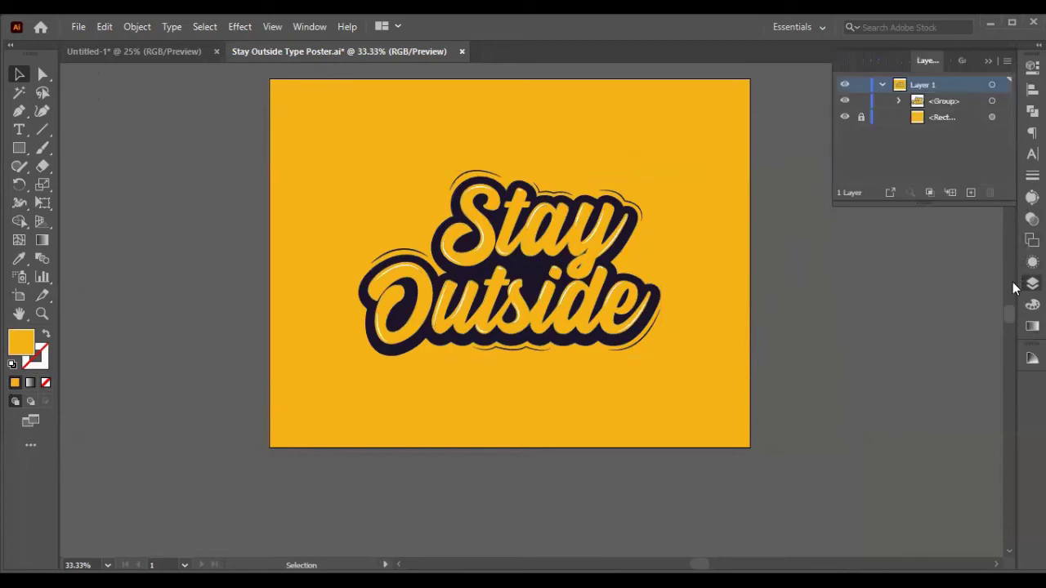
{"action": "left_click", "coordinate": [859, 121]}
{"action": "left_click_drag", "start_coordinate": [188, 135], "coordinate": [691, 398]}
{"action": "key", "text": "a"}
{"action": "key", "text": "ctrl+c"}
{"action": "key", "text": "ctrl+v"}
{"action": "key", "text": "v"}
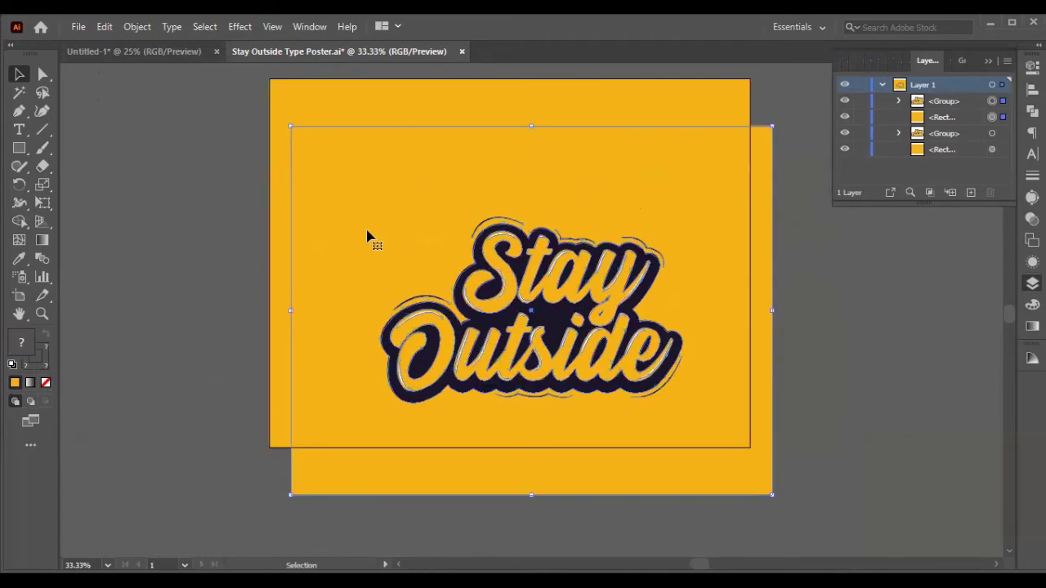
{"action": "left_click_drag", "start_coordinate": [367, 234], "coordinate": [901, 430]}
{"action": "left_click", "coordinate": [783, 254]}
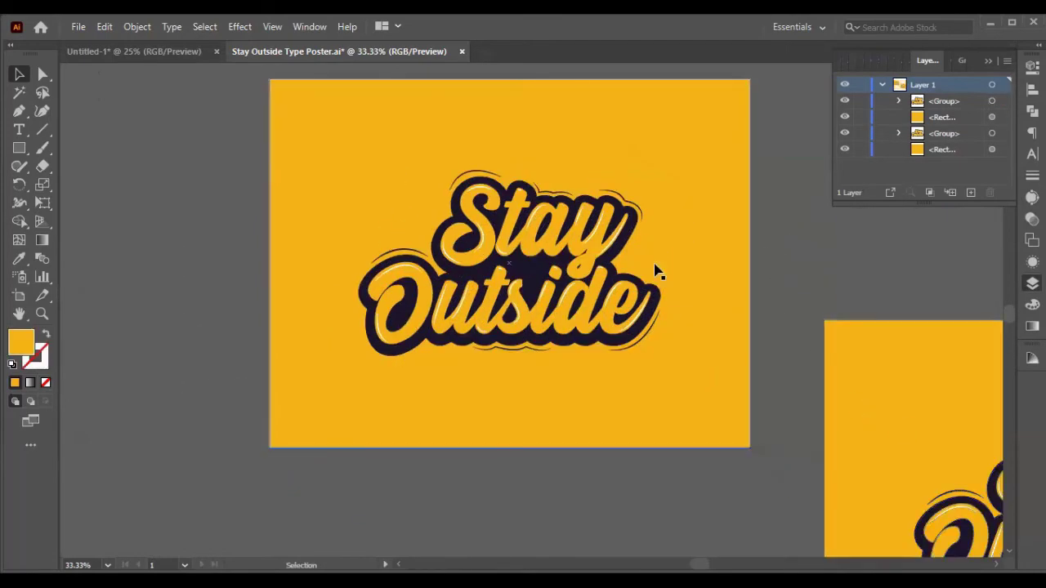
- Duplicate only the original lettering group and place the copy on the empty canvas left of the artboard
{"action": "scroll", "coordinate": [527, 239], "scroll_direction": "up", "scroll_amount": 2}
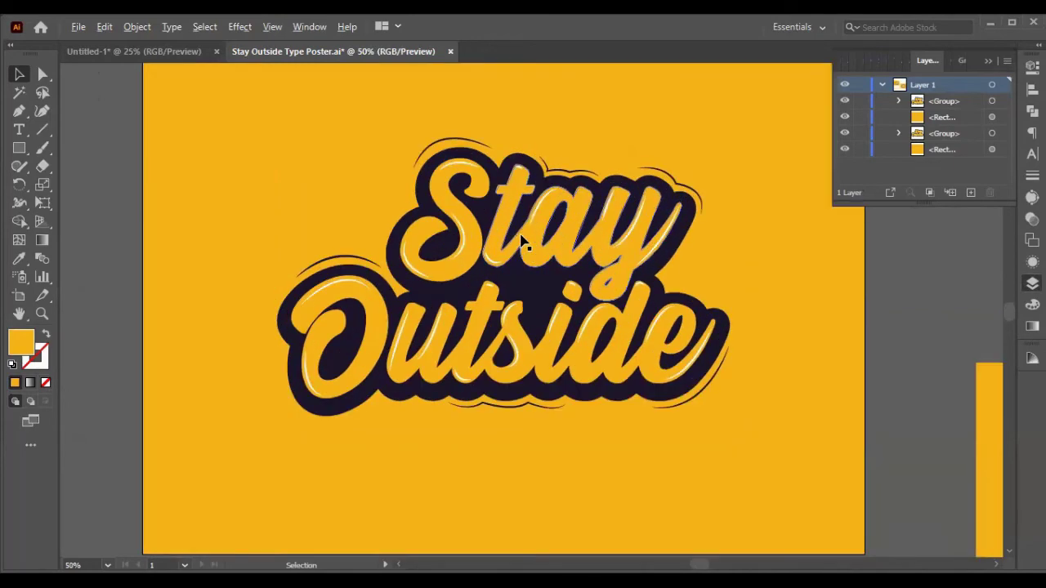
{"action": "scroll", "coordinate": [524, 243], "scroll_direction": "down", "scroll_amount": 1}
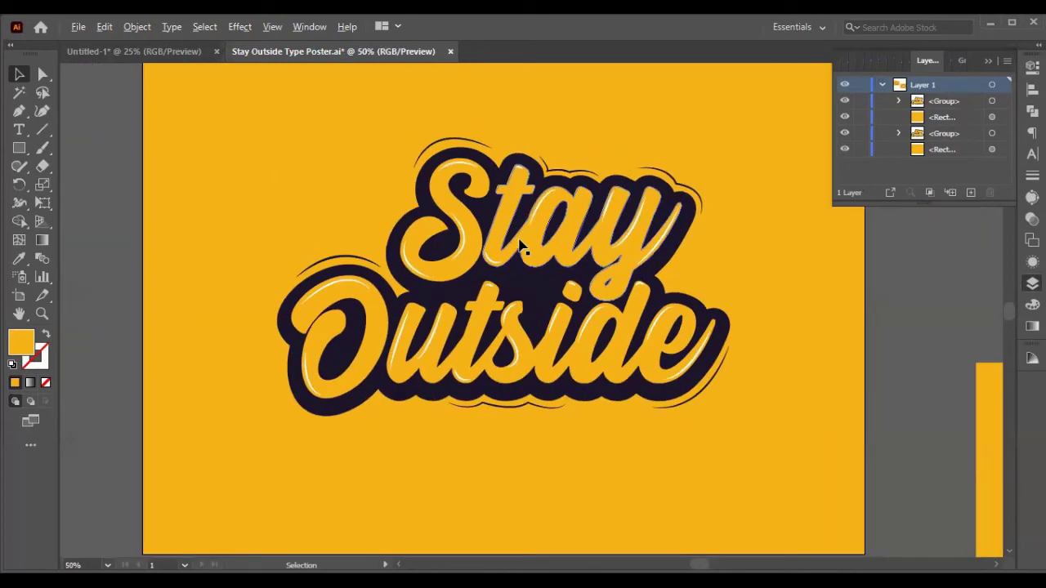
{"action": "left_click", "coordinate": [470, 260]}
{"action": "key", "text": "a"}
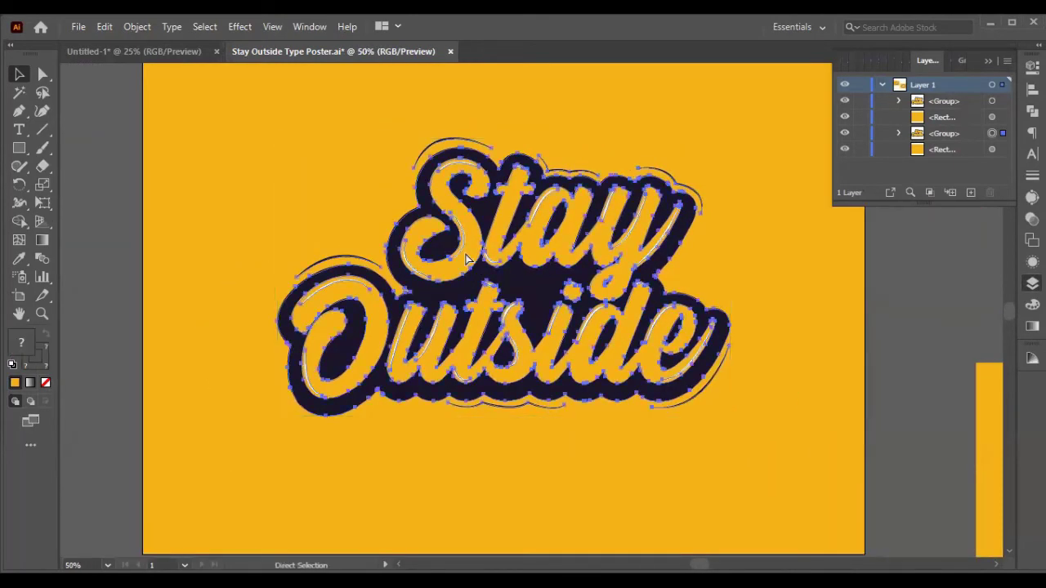
{"action": "key", "text": "ctrl+v"}
{"action": "left_click_drag", "start_coordinate": [598, 310], "coordinate": [132, 307]}
{"action": "scroll", "coordinate": [235, 307], "scroll_direction": "down", "scroll_amount": 4}
{"action": "scroll", "coordinate": [131, 307], "scroll_direction": "left", "scroll_amount": 3}
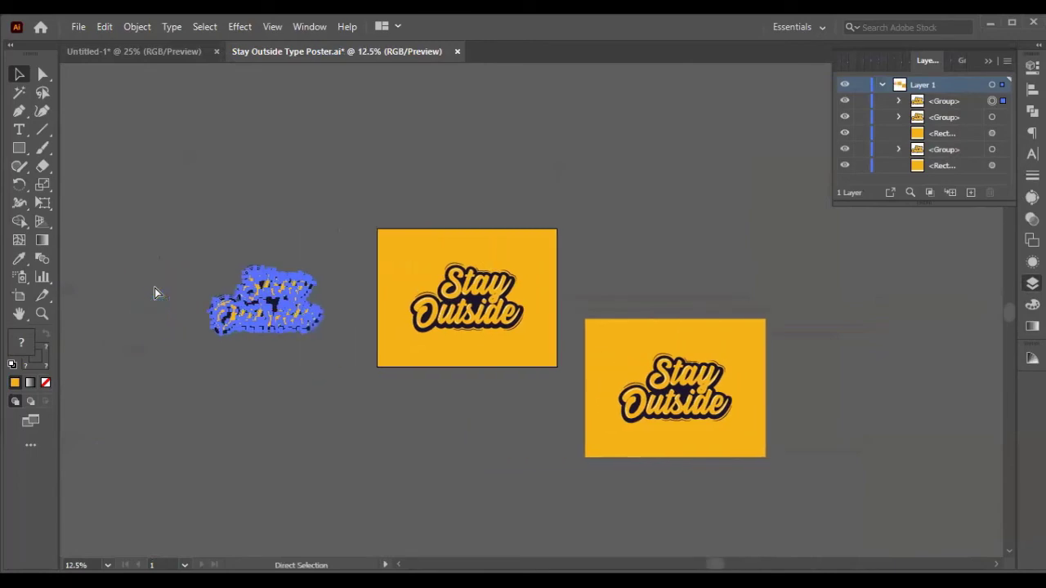
- Ungroup the lettering copy left of the artboard into its separate paths
{"action": "scroll", "coordinate": [181, 302], "scroll_direction": "up", "scroll_amount": 3}
{"action": "scroll", "coordinate": [326, 318], "scroll_direction": "up", "scroll_amount": 2}
{"action": "scroll", "coordinate": [384, 332], "scroll_direction": "down", "scroll_amount": 1}
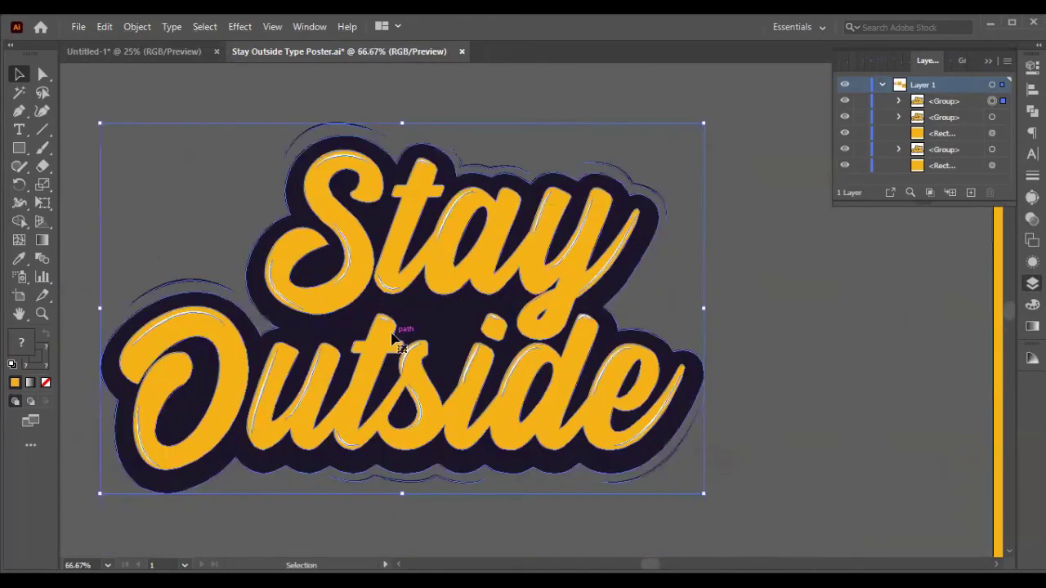
{"action": "key", "text": "ctrl+shift+g"}
{"action": "key", "text": "ctrl+h"}
{"action": "left_click", "coordinate": [687, 321]}
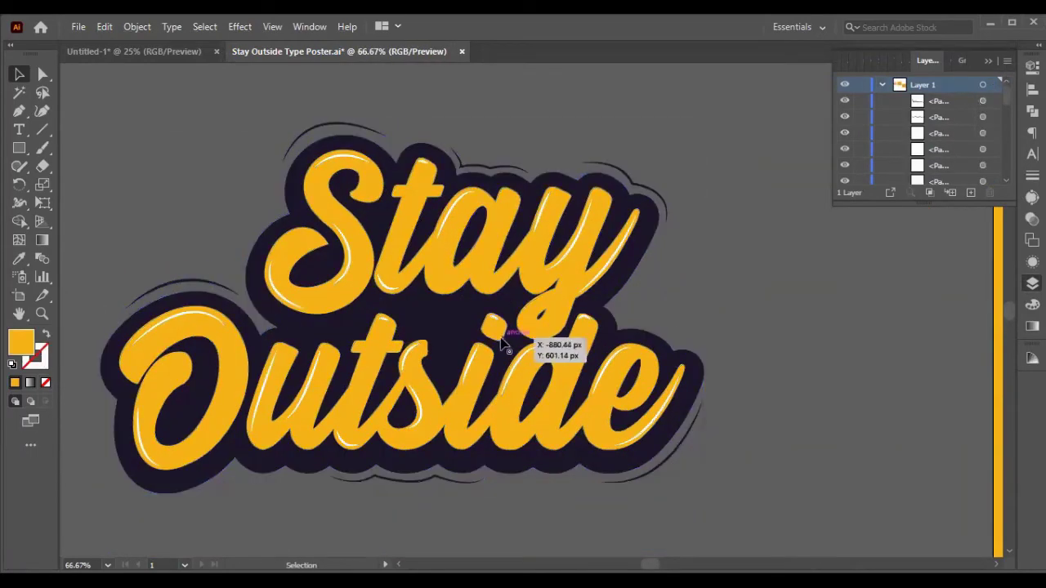
- Move the yellow "Stay Outside" letters together out of the dark outline to the empty canvas below it
{"action": "left_click_drag", "start_coordinate": [423, 389], "coordinate": [341, 497]}
{"action": "scroll", "coordinate": [348, 420], "scroll_direction": "down", "scroll_amount": 3}
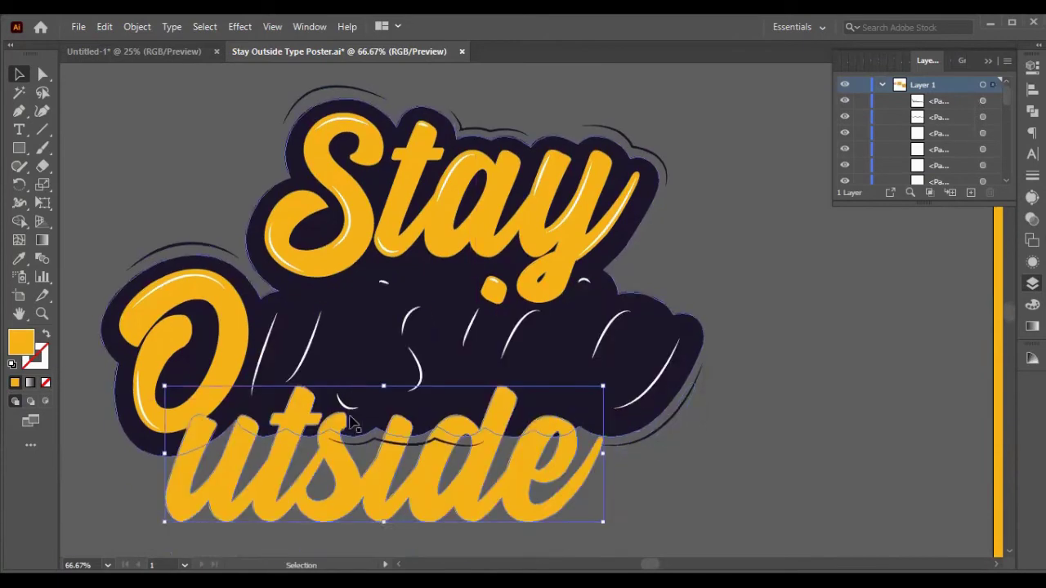
{"action": "key", "text": "ctrl+z"}
{"action": "left_click", "coordinate": [226, 343], "text": "shift"}
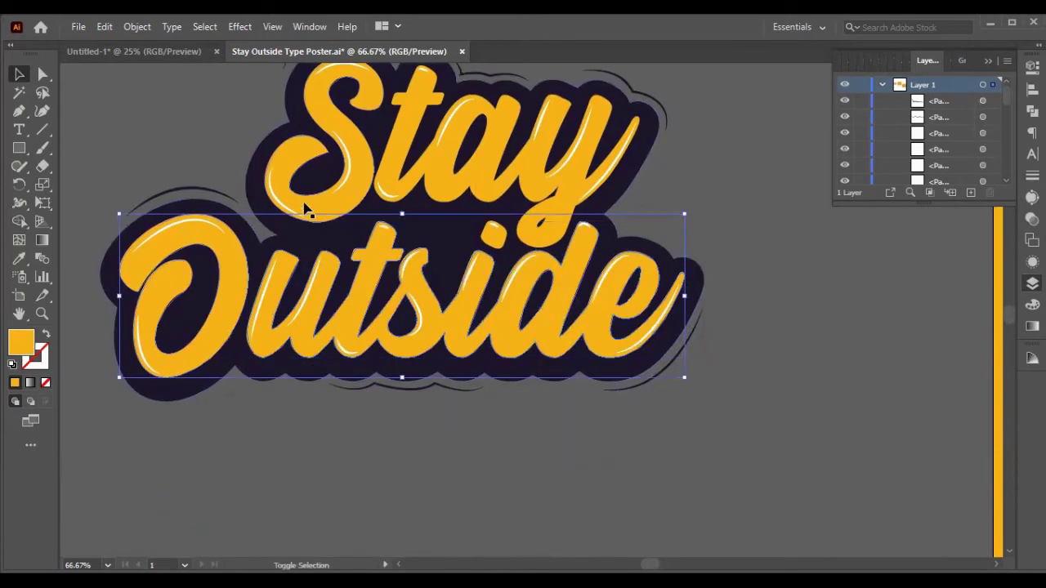
{"action": "left_click", "coordinate": [405, 147], "text": "shift"}
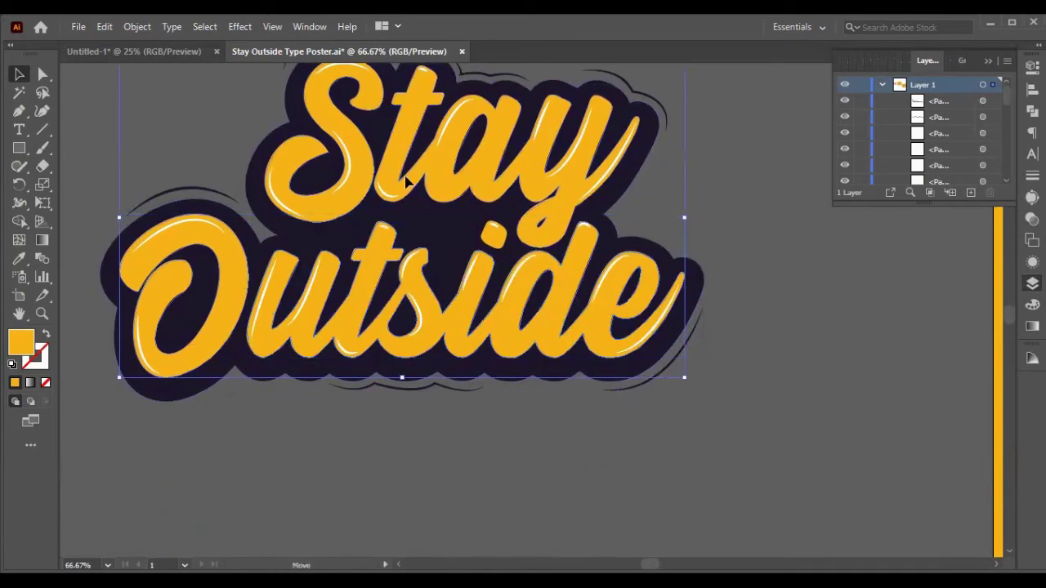
{"action": "left_click_drag", "start_coordinate": [406, 181], "coordinate": [341, 393]}
{"action": "scroll", "coordinate": [366, 288], "scroll_direction": "down", "scroll_amount": 4}
{"action": "scroll", "coordinate": [364, 328], "scroll_direction": "down", "scroll_amount": 3}
- Move the leftover yellow dot of the i down into place above the i of the separated "Outside" letters
{"action": "scroll", "coordinate": [344, 282], "scroll_direction": "up", "scroll_amount": 12}
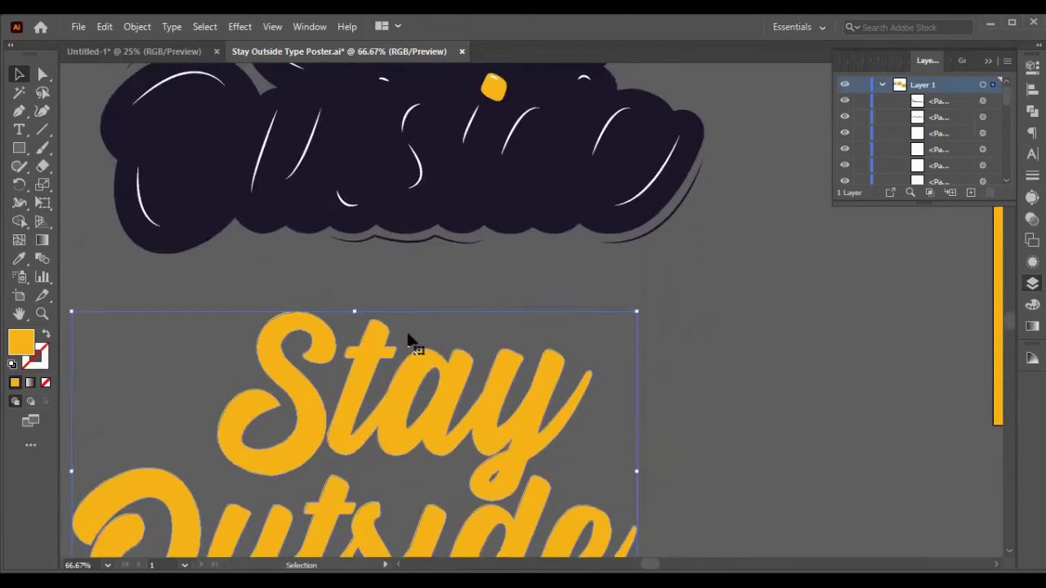
{"action": "left_click", "coordinate": [490, 319]}
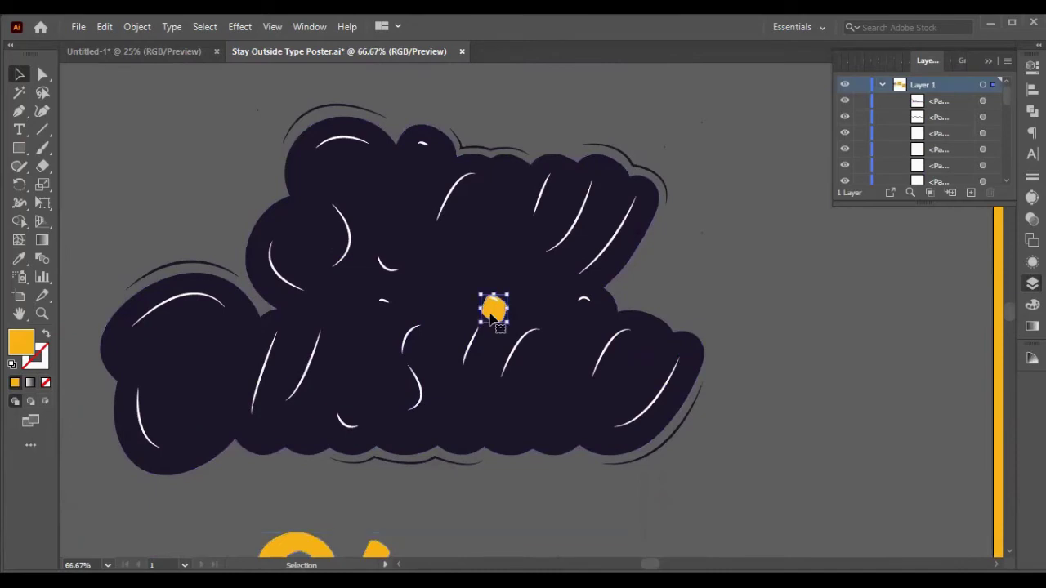
{"action": "left_click_drag", "start_coordinate": [498, 322], "coordinate": [505, 461]}
{"action": "scroll", "coordinate": [501, 433], "scroll_direction": "down", "scroll_amount": 4}
{"action": "scroll", "coordinate": [507, 317], "scroll_direction": "down", "scroll_amount": 3}
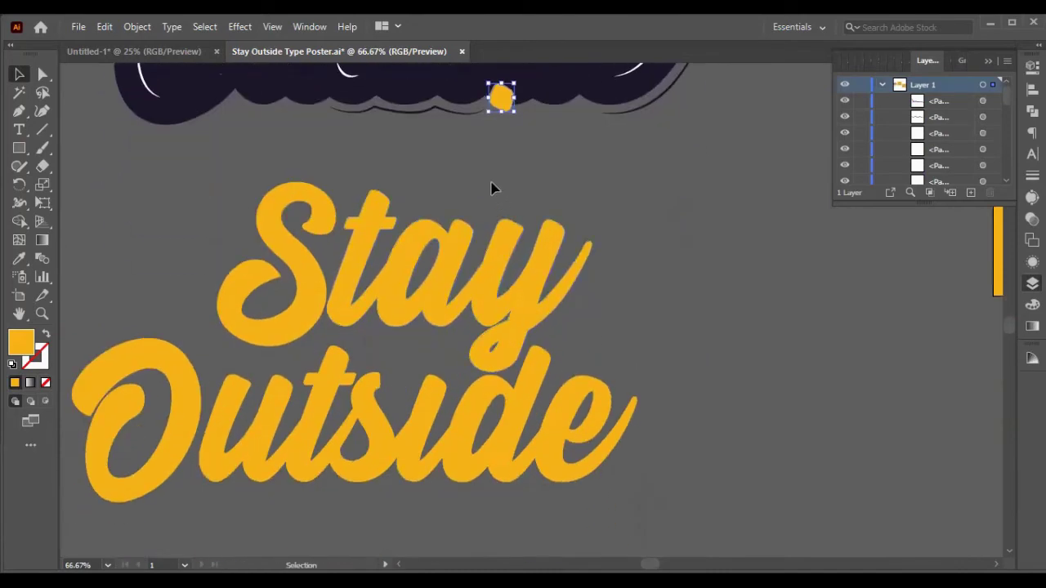
{"action": "left_click_drag", "start_coordinate": [500, 99], "coordinate": [443, 360]}
{"action": "left_click", "coordinate": [551, 497]}
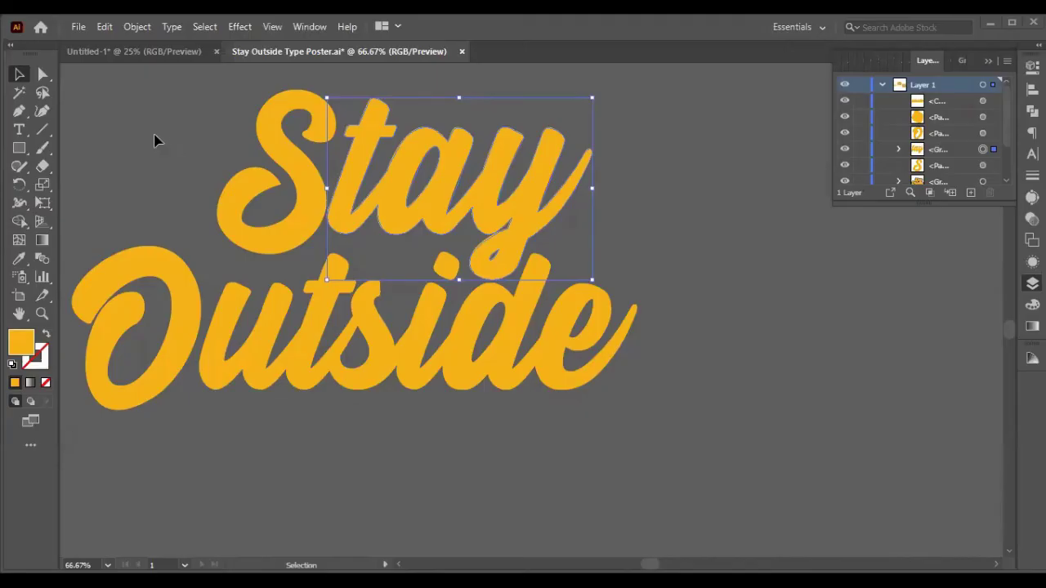
- Duplicate all the separated yellow letters in place and nudge the front copy slightly up and to the left
{"action": "left_click", "coordinate": [173, 124]}
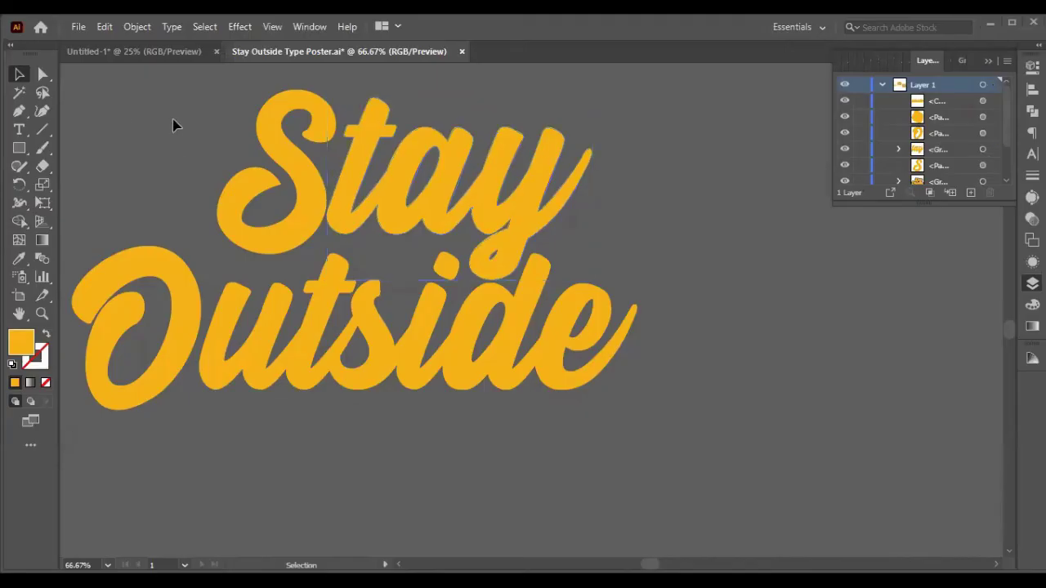
{"action": "left_click_drag", "start_coordinate": [117, 140], "coordinate": [657, 400]}
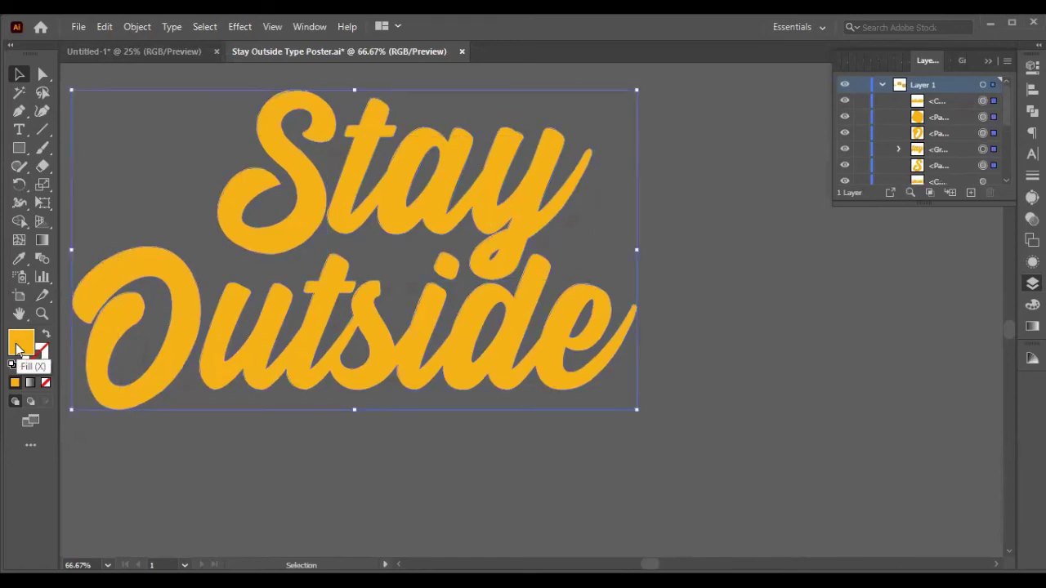
{"action": "key", "text": "Left"}
{"action": "key", "text": "Left"}
{"action": "key", "text": "Left"}
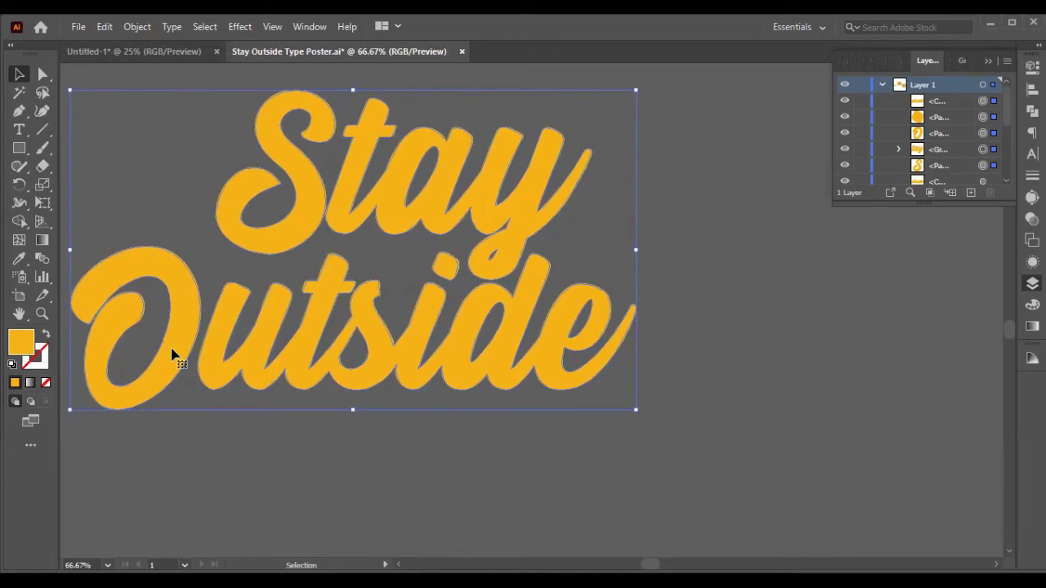
{"action": "key", "text": "Up"}
{"action": "key", "text": "Up"}
{"action": "key", "text": "Up"}
{"action": "key", "text": "Down"}
{"action": "key", "text": "Down"}
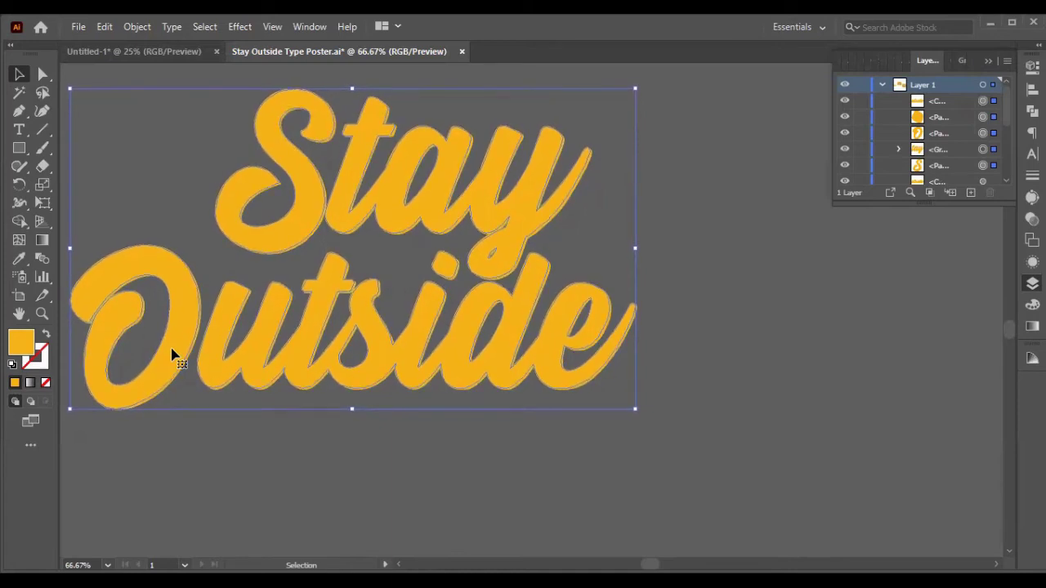
{"action": "key", "text": "Right"}
{"action": "key", "text": "Right"}
{"action": "key", "text": "Right"}
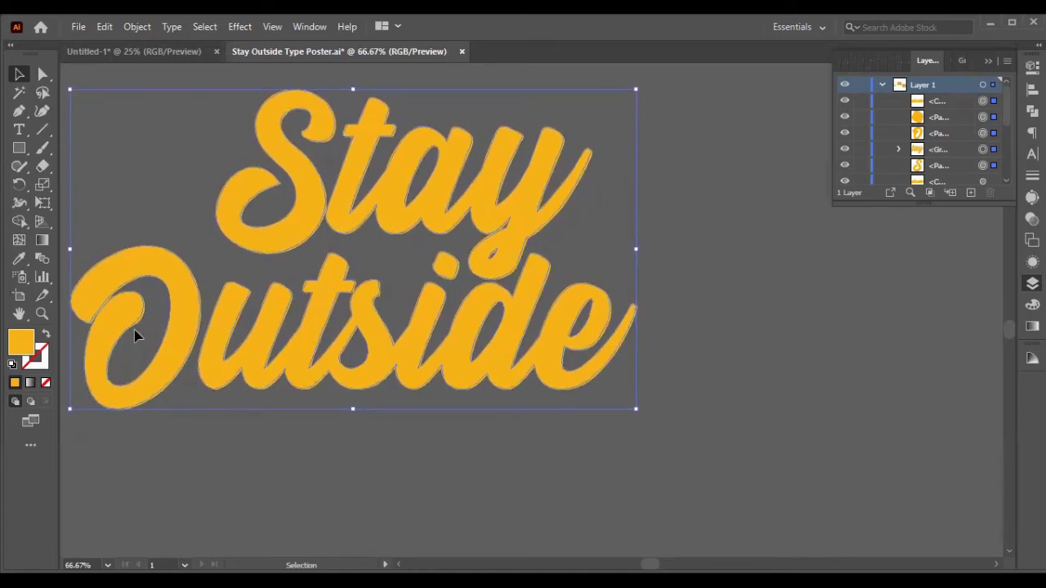
{"action": "key", "text": "Left"}
{"action": "key", "text": "Up"}
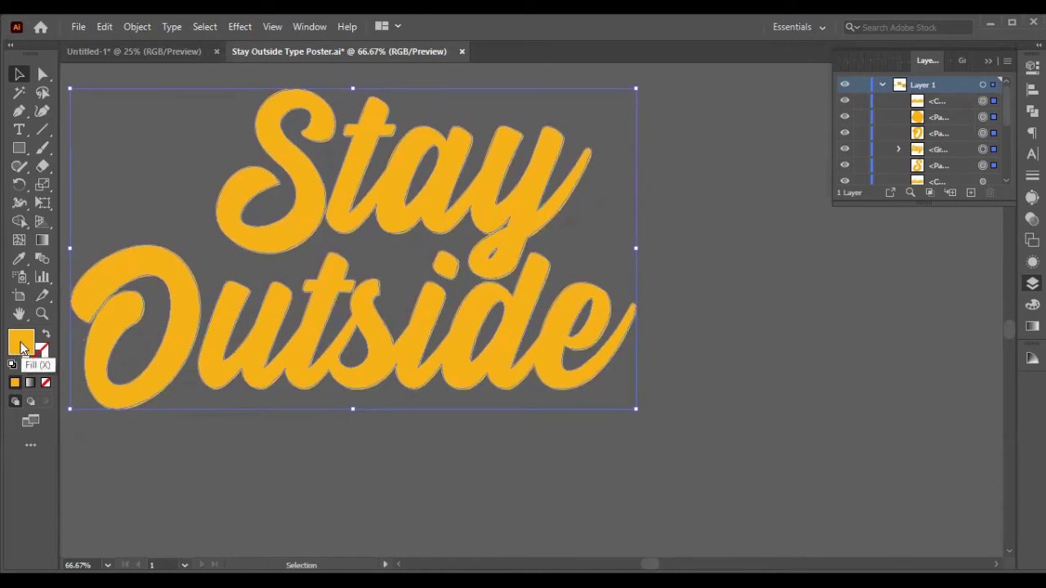
- Subtract the nudged front copy from the yellow "tay" and "utside" letter groups to leave thin edge slivers
{"action": "left_click", "coordinate": [770, 360]}
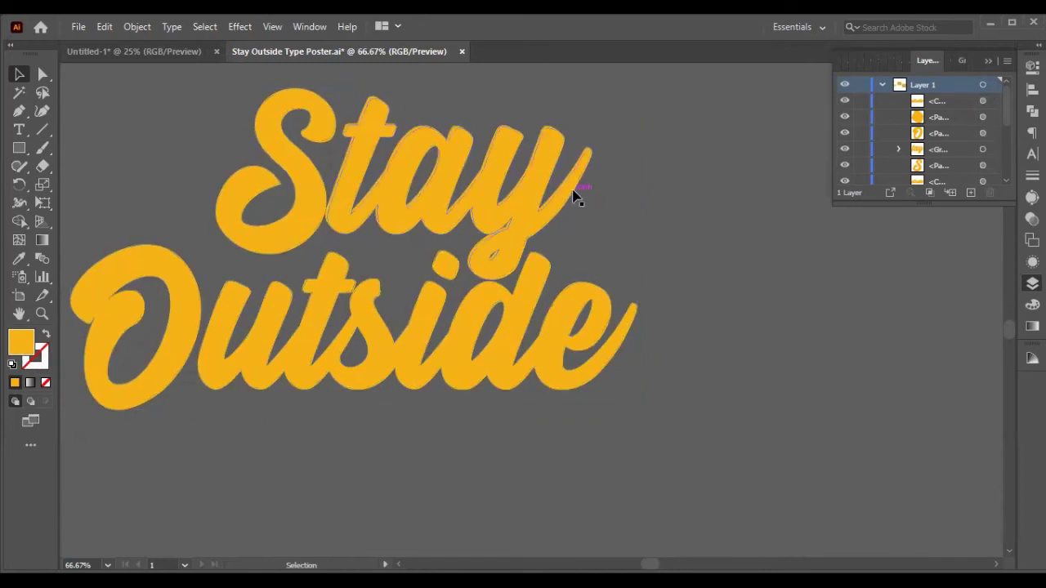
{"action": "left_click", "coordinate": [500, 170]}
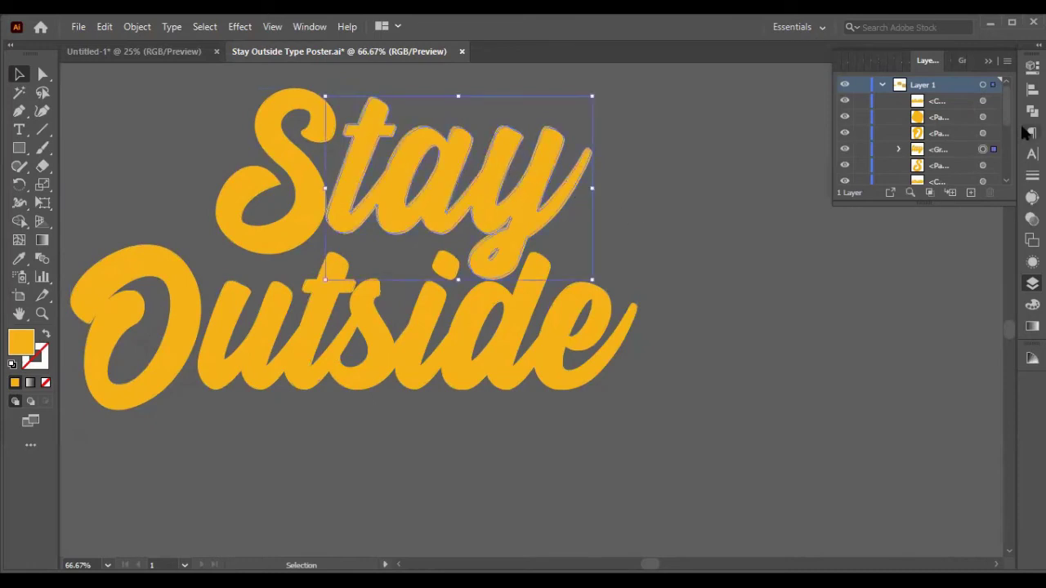
{"action": "left_click", "coordinate": [1032, 110]}
{"action": "left_click", "coordinate": [882, 103]}
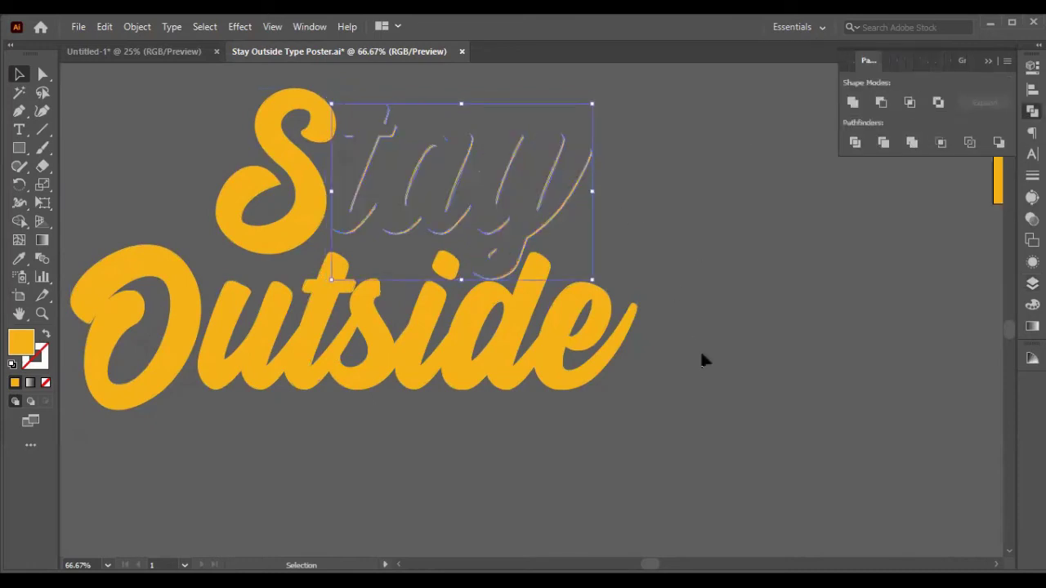
{"action": "left_click", "coordinate": [715, 368]}
{"action": "left_click", "coordinate": [448, 358]}
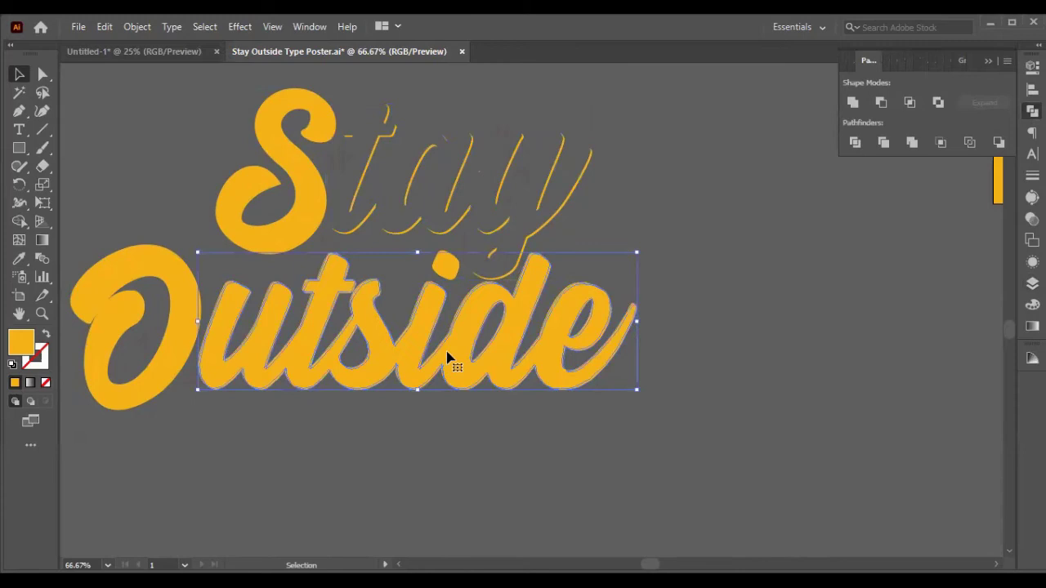
{"action": "left_click", "coordinate": [880, 103]}
{"action": "left_click", "coordinate": [230, 119]}
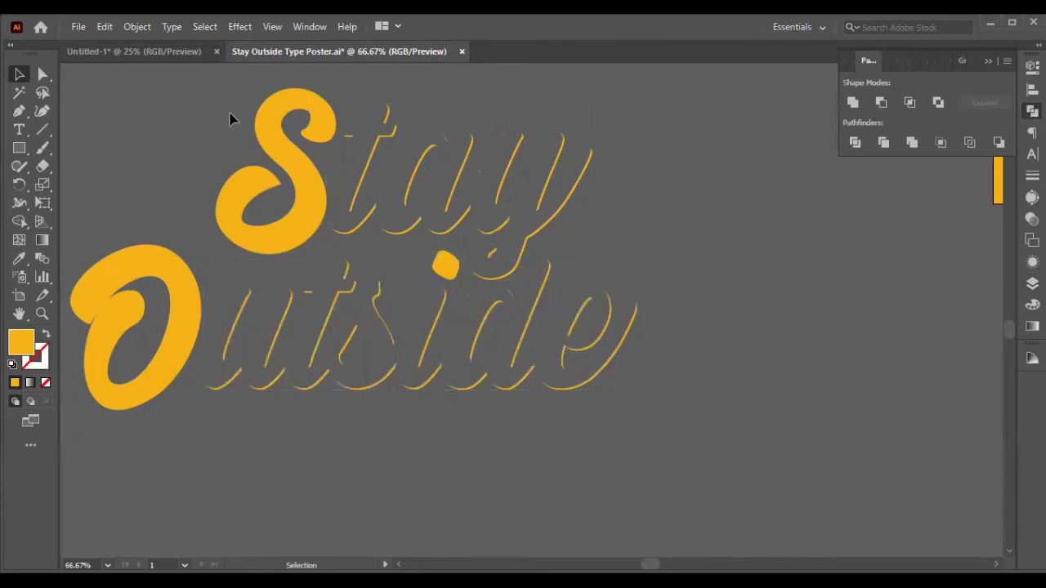
- Subtract the nudged front copy from the yellow S, the yellow O and the dot of the i
{"action": "left_click", "coordinate": [264, 170]}
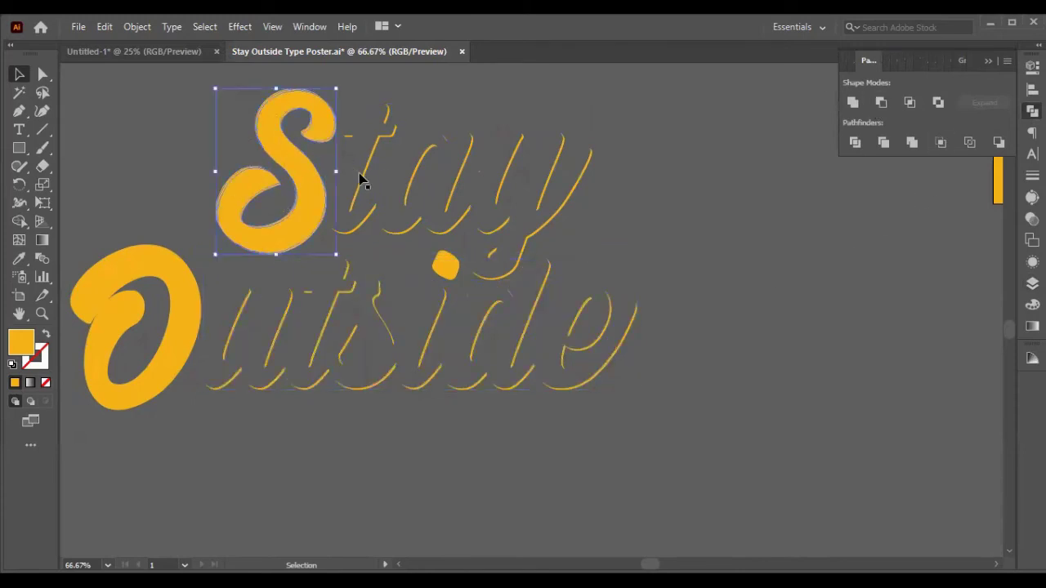
{"action": "left_click", "coordinate": [880, 103]}
{"action": "left_click", "coordinate": [128, 270]}
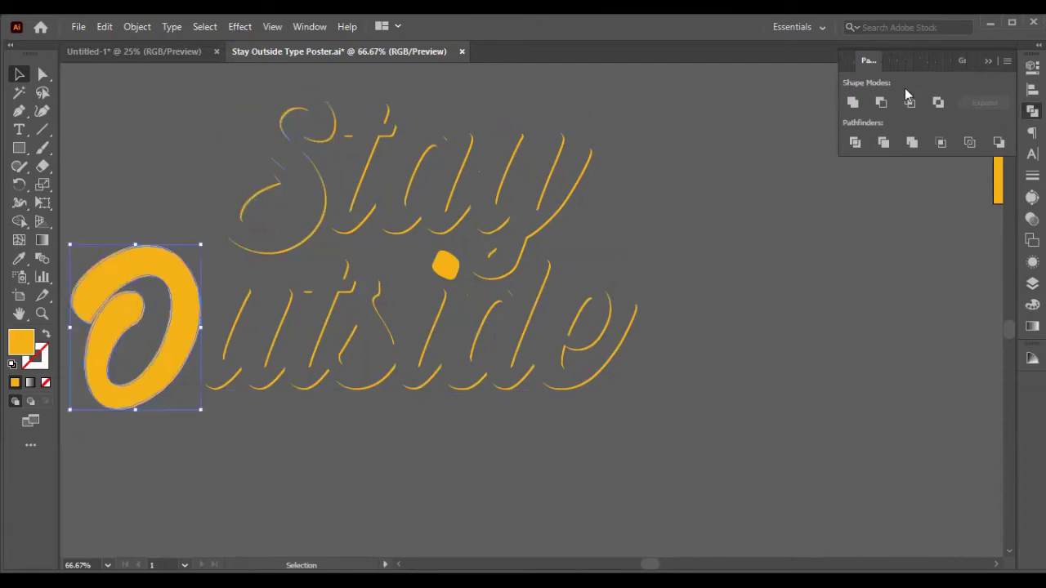
{"action": "left_click", "coordinate": [880, 103]}
{"action": "left_click", "coordinate": [802, 273]}
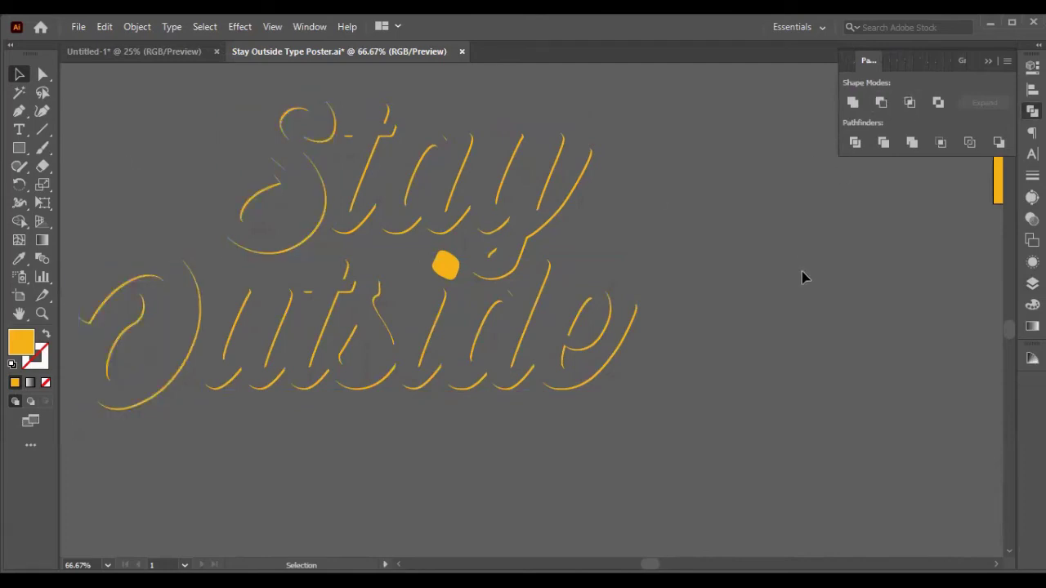
{"action": "left_click", "coordinate": [444, 265]}
{"action": "left_click", "coordinate": [883, 102]}
- Select all the yellow edge slivers of the separated lettering and change their fill to white
{"action": "scroll", "coordinate": [503, 286], "scroll_direction": "down", "scroll_amount": 4}
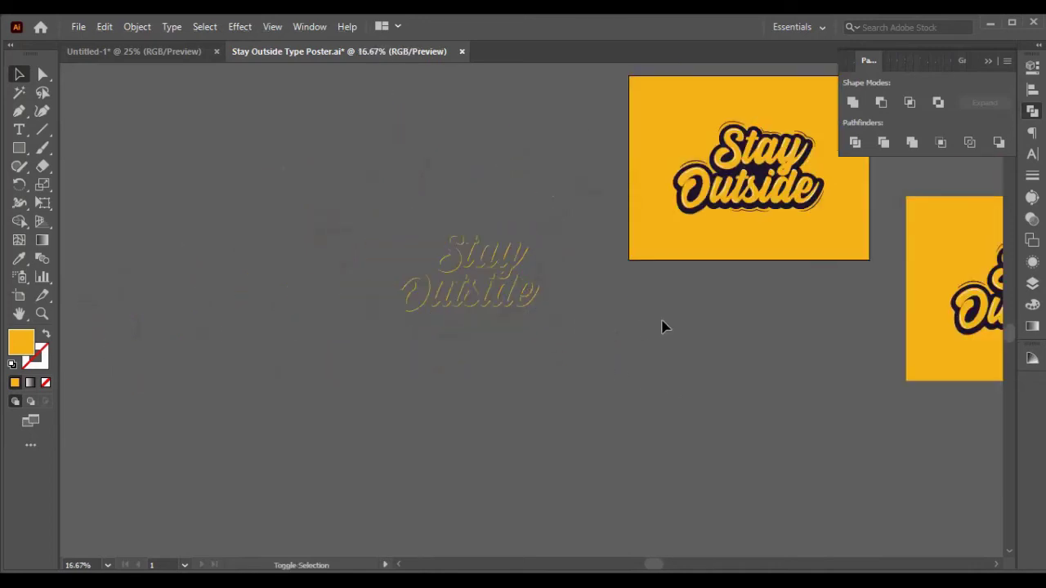
{"action": "scroll", "coordinate": [663, 322], "scroll_direction": "down", "scroll_amount": 1}
{"action": "scroll", "coordinate": [663, 322], "scroll_direction": "up", "scroll_amount": 2}
{"action": "scroll", "coordinate": [661, 318], "scroll_direction": "down", "scroll_amount": 2}
{"action": "scroll", "coordinate": [670, 310], "scroll_direction": "right", "scroll_amount": 3}
{"action": "scroll", "coordinate": [673, 322], "scroll_direction": "right", "scroll_amount": 2}
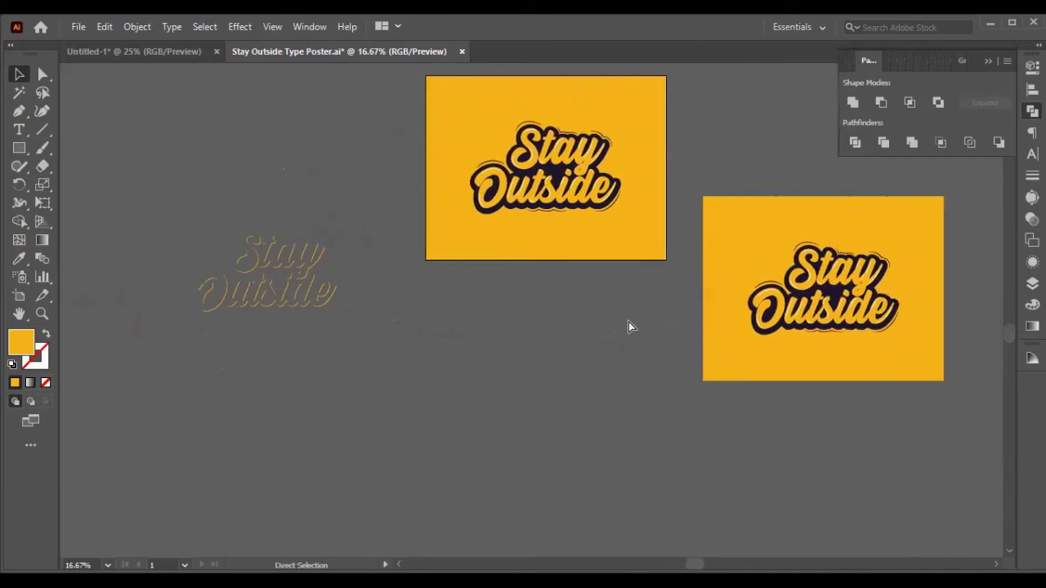
{"action": "scroll", "coordinate": [220, 264], "scroll_direction": "up", "scroll_amount": 3}
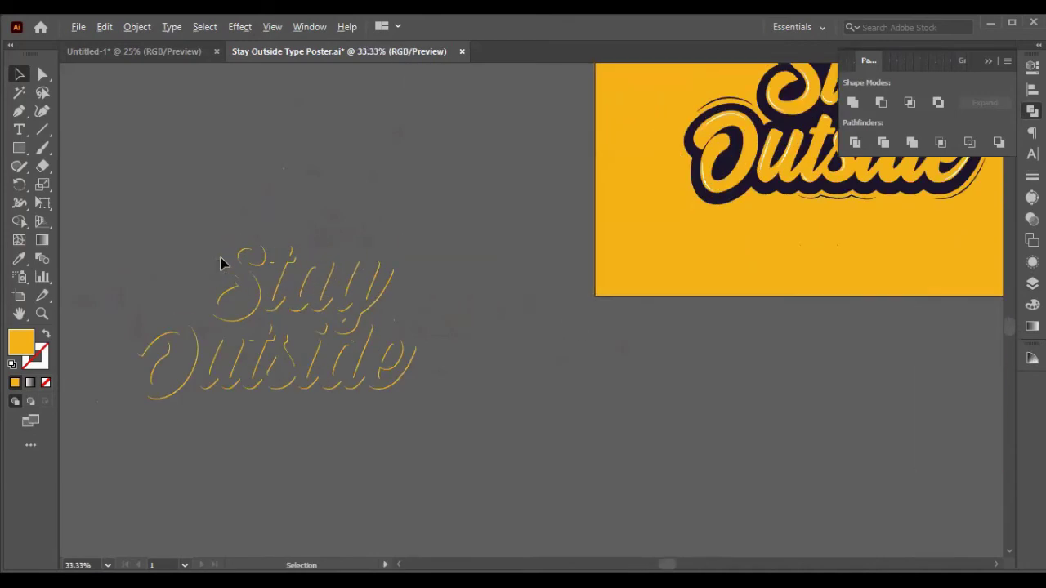
{"action": "scroll", "coordinate": [224, 264], "scroll_direction": "down", "scroll_amount": 1}
{"action": "scroll", "coordinate": [224, 264], "scroll_direction": "right", "scroll_amount": 4}
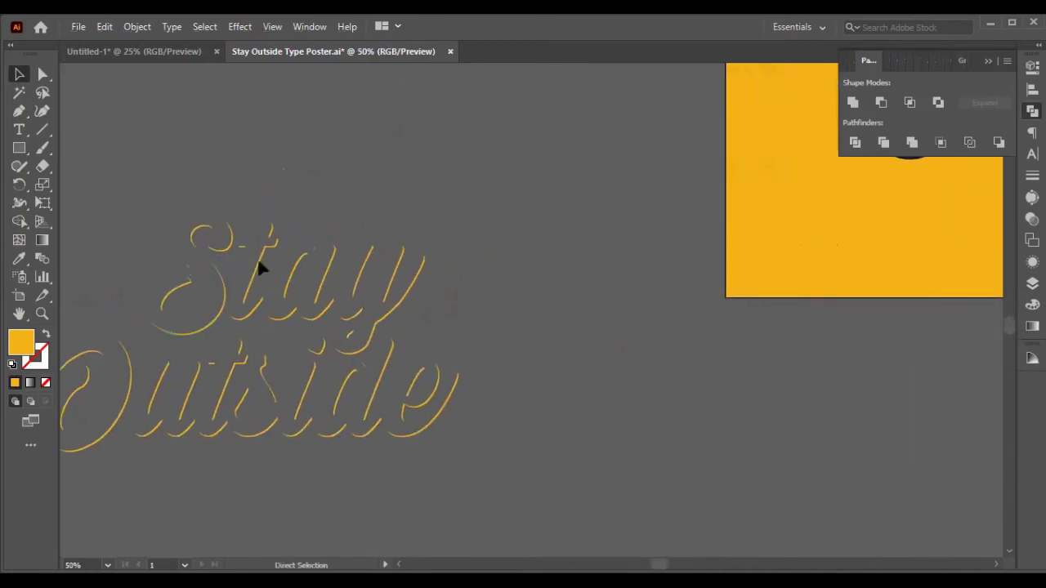
{"action": "scroll", "coordinate": [262, 262], "scroll_direction": "down", "scroll_amount": 3}
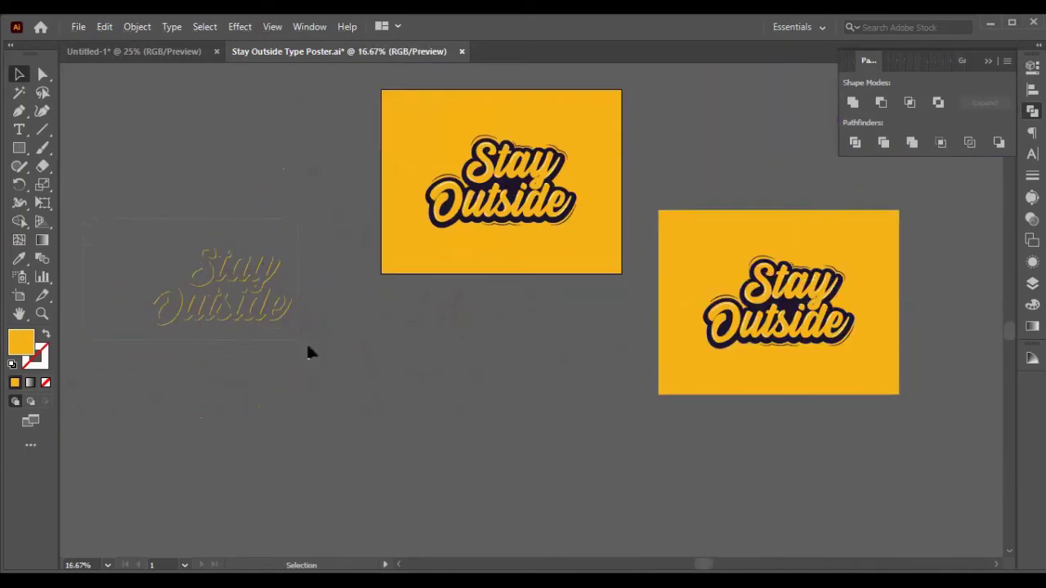
{"action": "left_click_drag", "start_coordinate": [307, 351], "coordinate": [309, 353]}
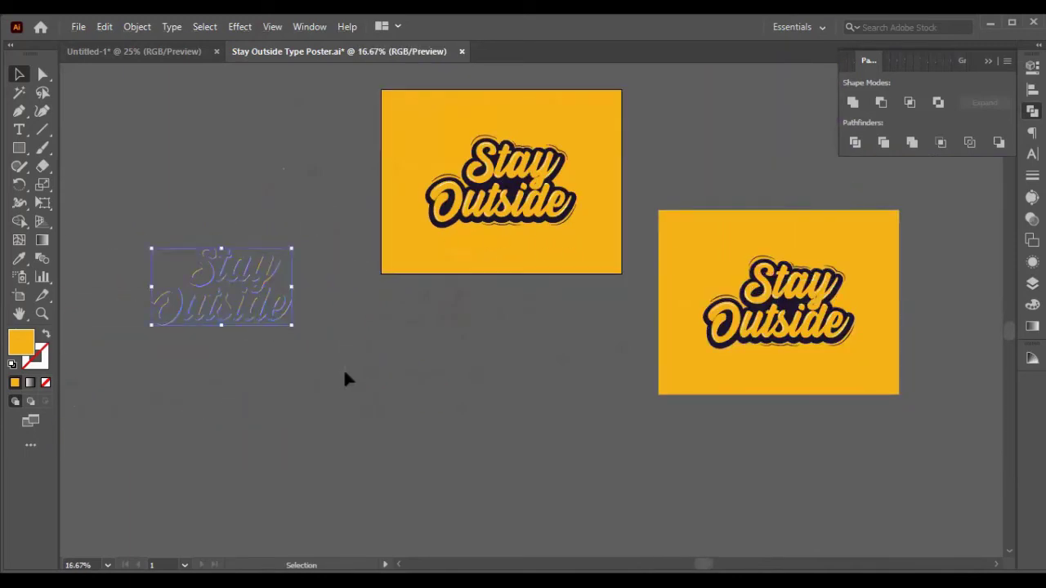
{"action": "double_click", "coordinate": [17, 341]}
{"action": "left_click", "coordinate": [903, 290]}
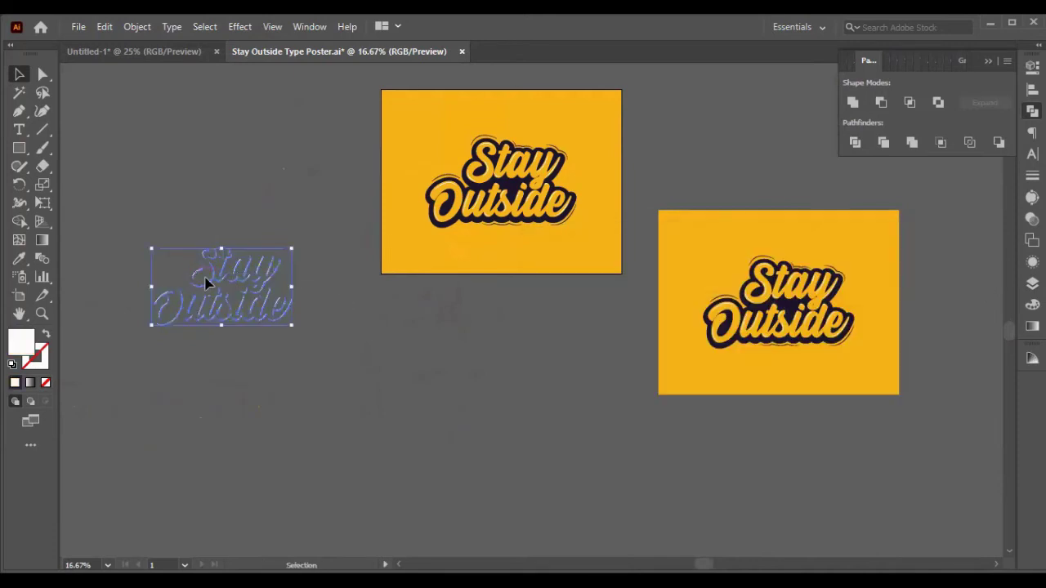
- Move the white slivers onto the artboard's "Stay Outside" lettering and line them up with the yellow letters
{"action": "left_click_drag", "start_coordinate": [214, 279], "coordinate": [486, 171]}
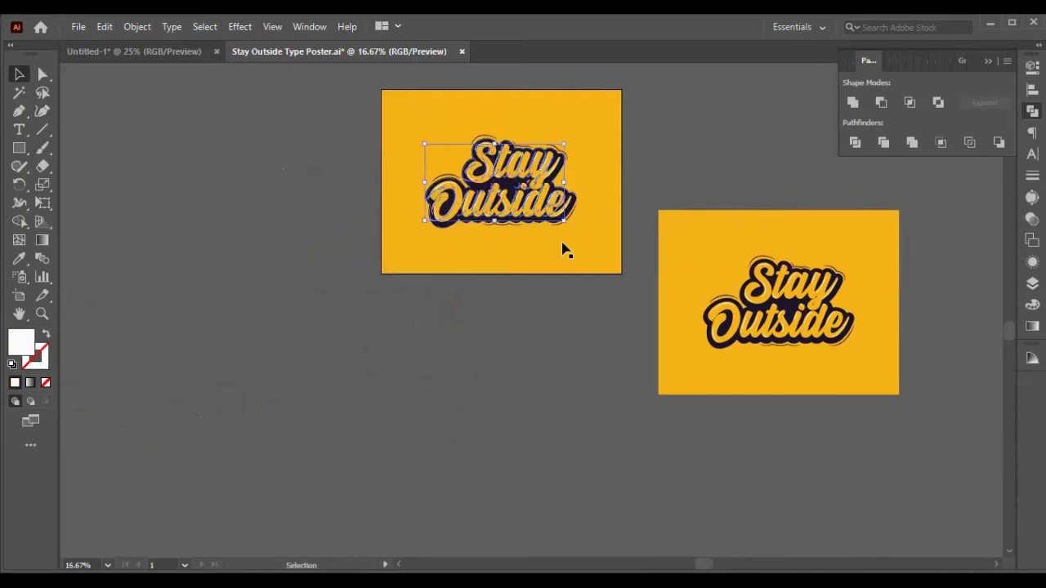
{"action": "scroll", "coordinate": [532, 162], "scroll_direction": "up", "scroll_amount": 3}
{"action": "key", "text": "ctrl+equal"}
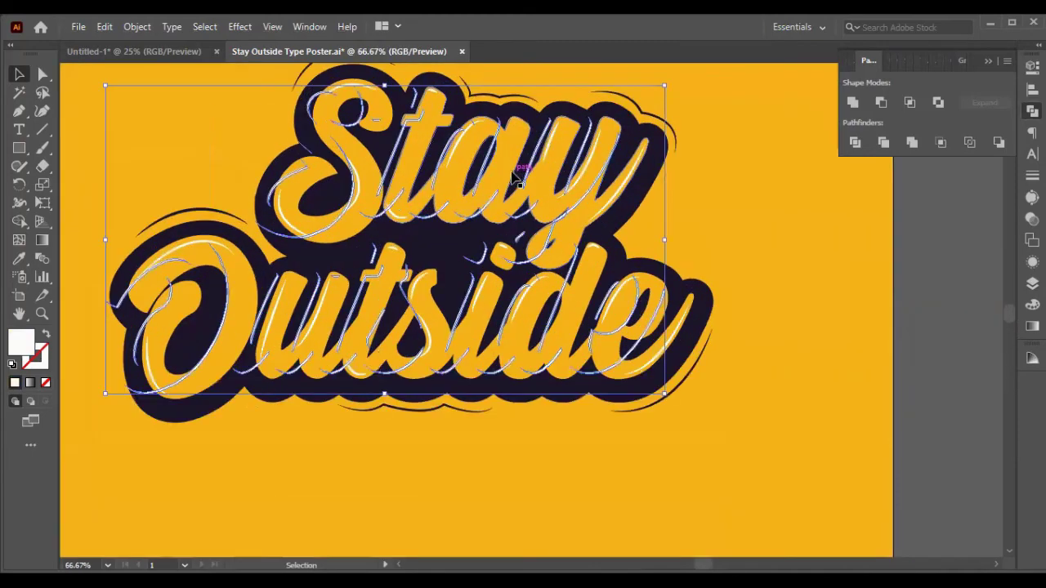
{"action": "left_click_drag", "start_coordinate": [513, 150], "coordinate": [533, 151]}
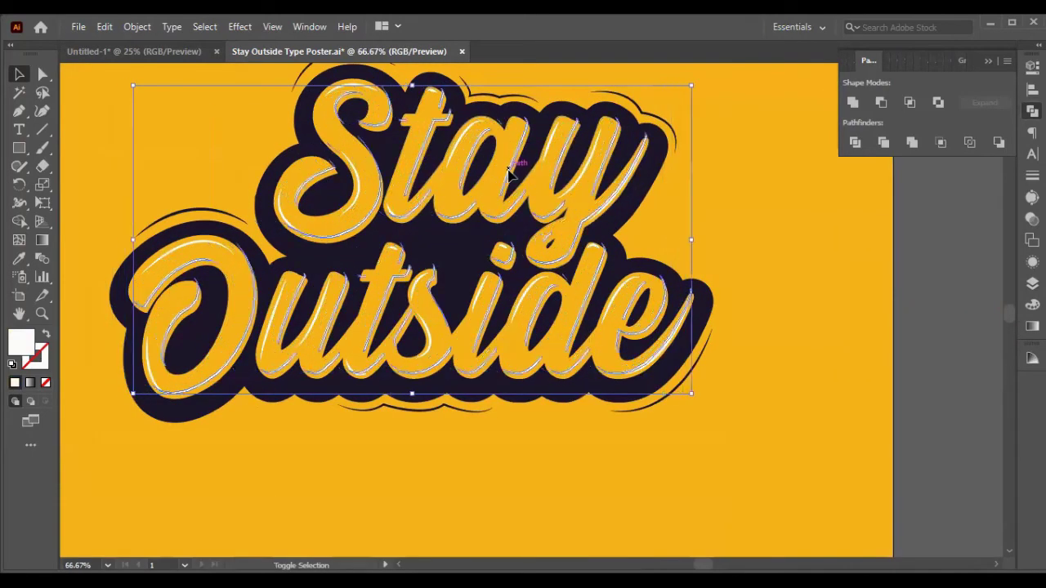
- Nudge the white slivers slightly down and to the right so they follow the lower-right edges of the letters
{"action": "key", "text": "Down"}
{"action": "key", "text": "Down"}
{"action": "key", "text": "Down"}
{"action": "key", "text": "Down"}
{"action": "key", "text": "Down"}
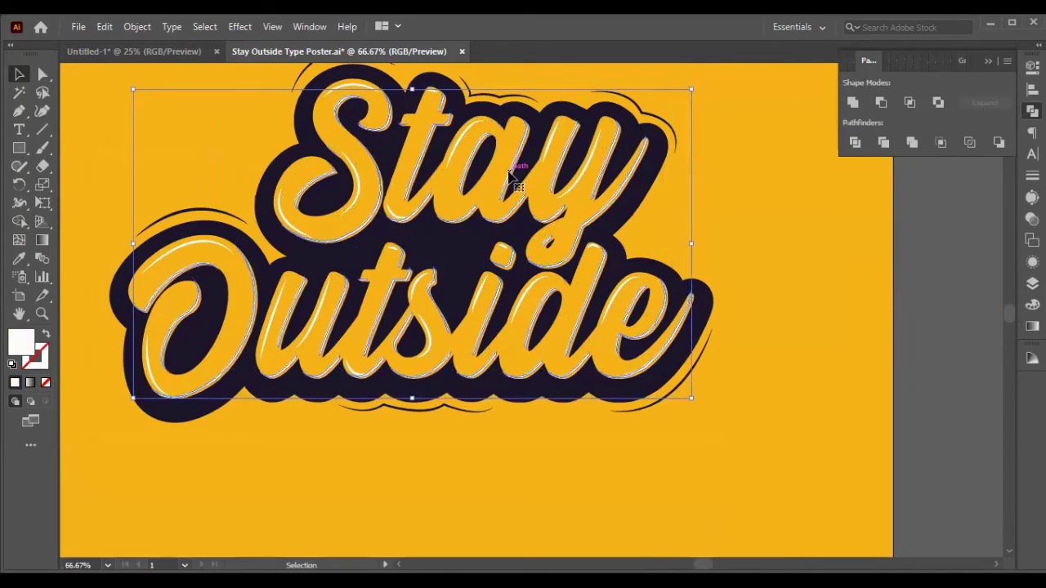
{"action": "key", "text": "Right"}
{"action": "key", "text": "Right"}
{"action": "key", "text": "Right"}
{"action": "key", "text": "Right"}
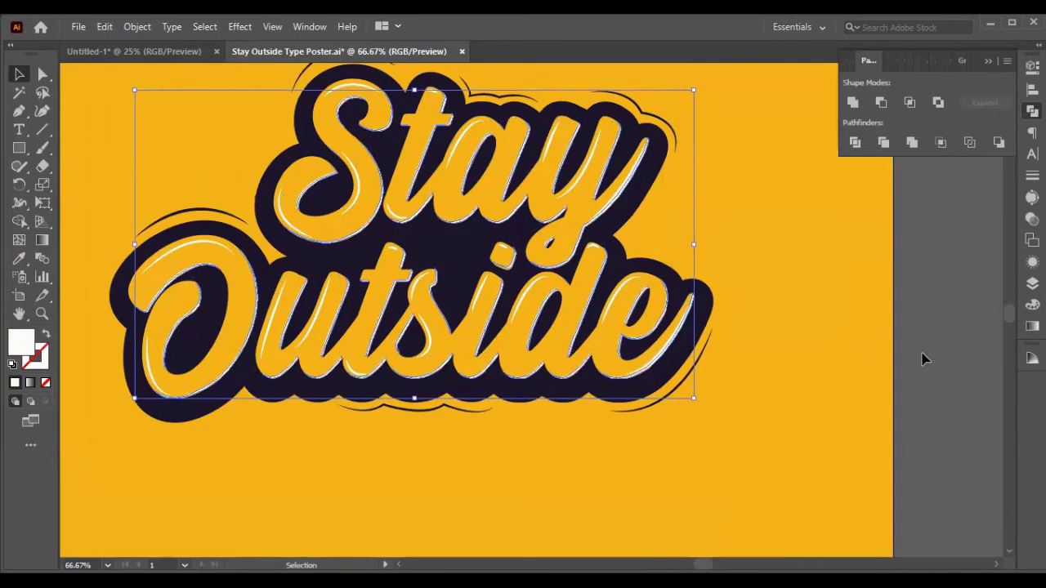
{"action": "left_click", "coordinate": [922, 358]}
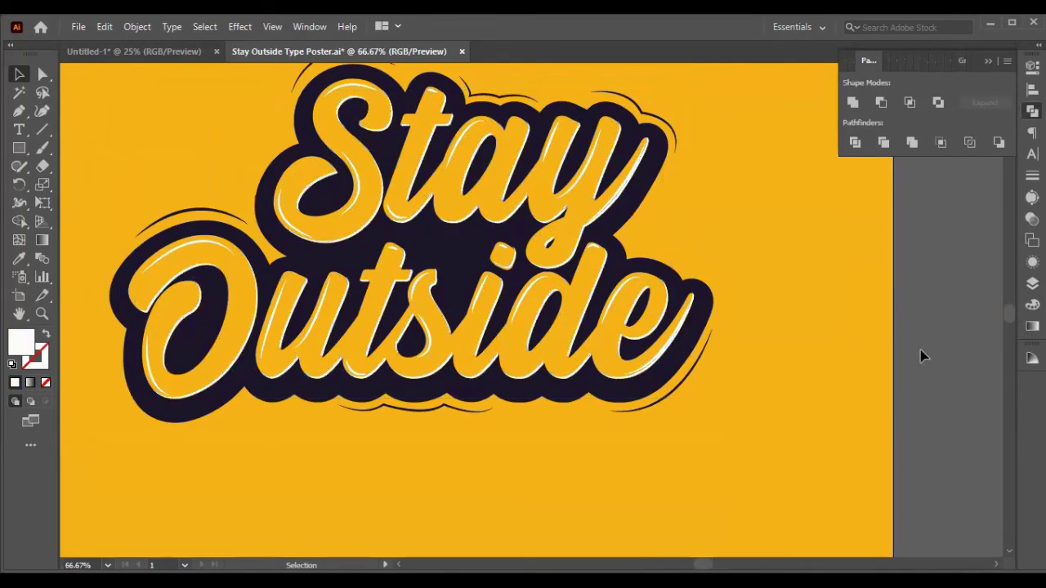
- Shift the white slivers a little further right and down to widen their offset from the yellow letters
{"action": "left_click", "coordinate": [381, 380]}
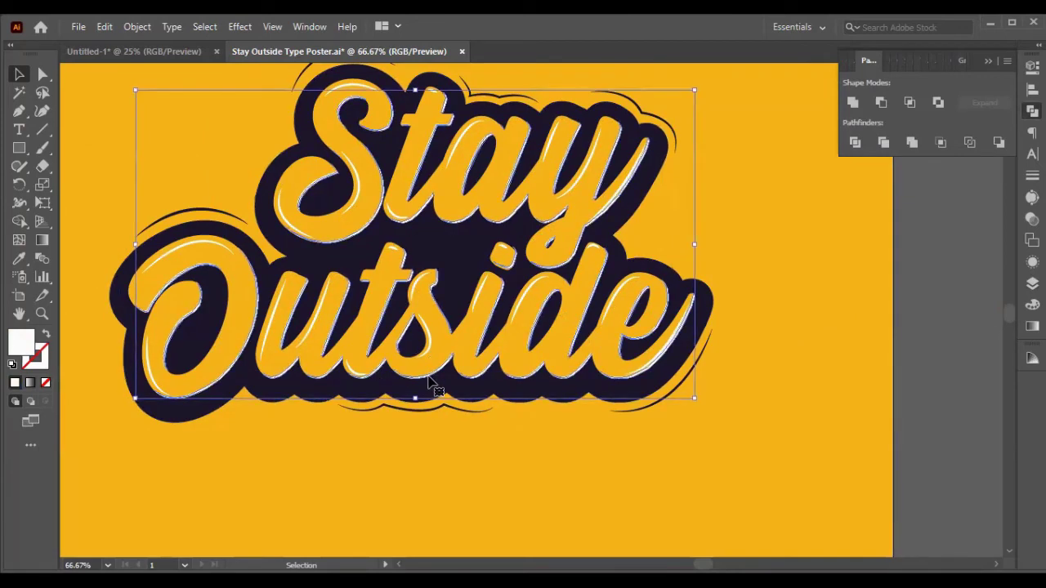
{"action": "key", "text": "Right"}
{"action": "key", "text": "Right"}
{"action": "key", "text": "Right"}
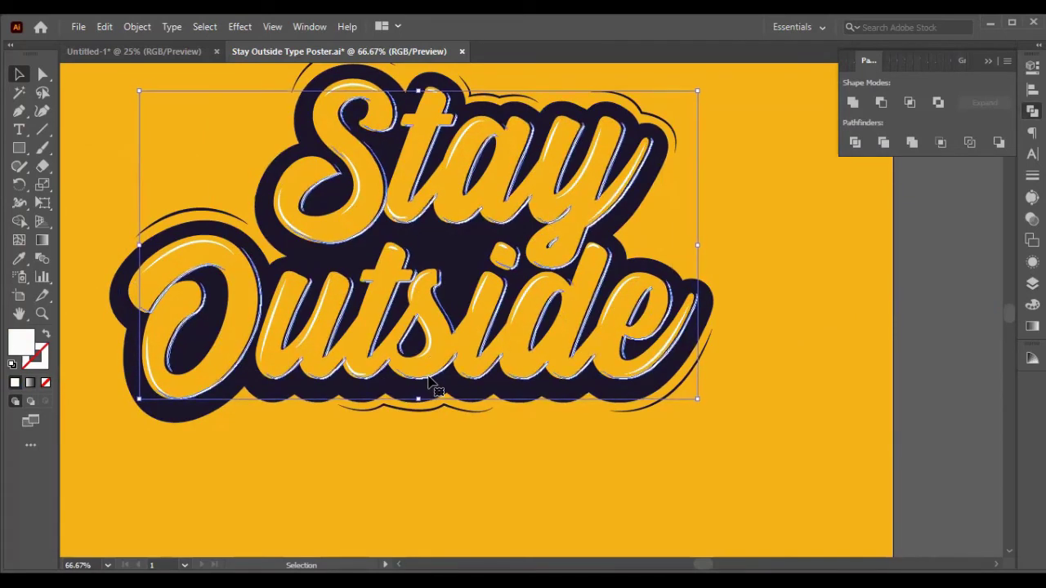
{"action": "key", "text": "Down"}
{"action": "key", "text": "Down"}
{"action": "key", "text": "Down"}
{"action": "key", "text": "Down"}
{"action": "key", "text": "Down"}
{"action": "key", "text": "Down"}
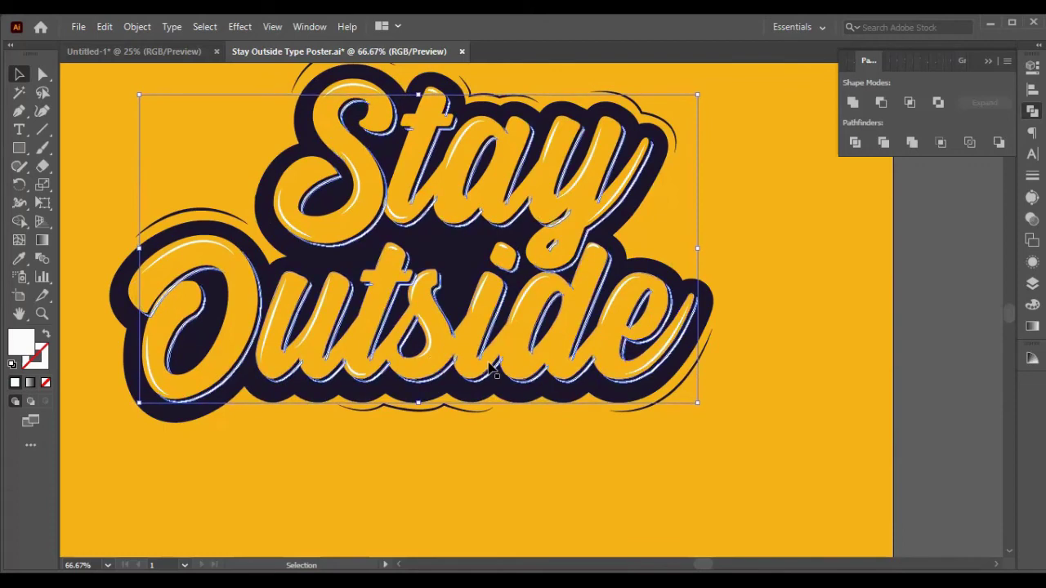
- Send the white slivers to the back of the stacking order
{"action": "key", "text": "a"}
{"action": "key", "text": "v"}
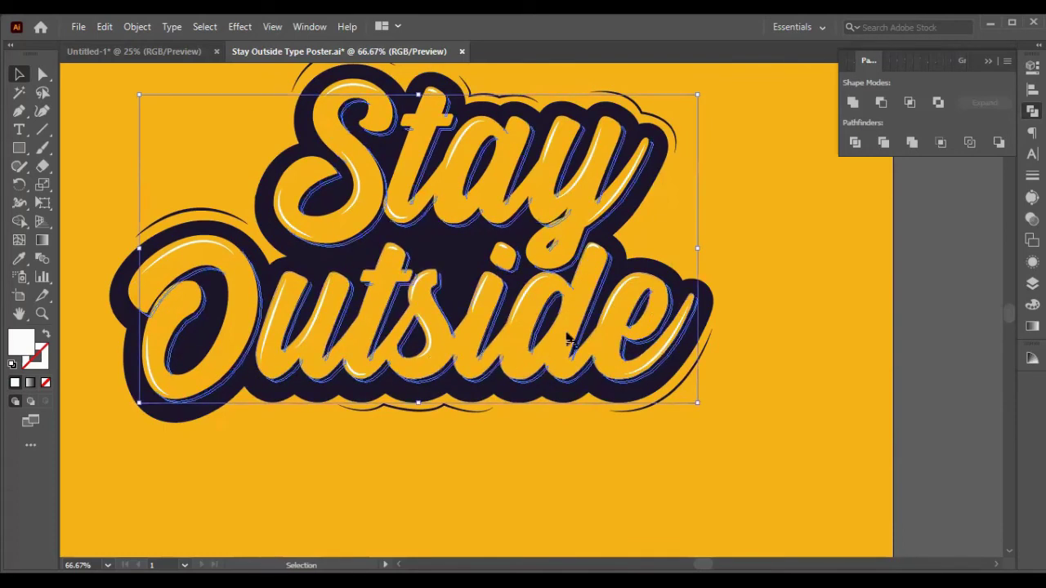
{"action": "left_click", "coordinate": [915, 322]}
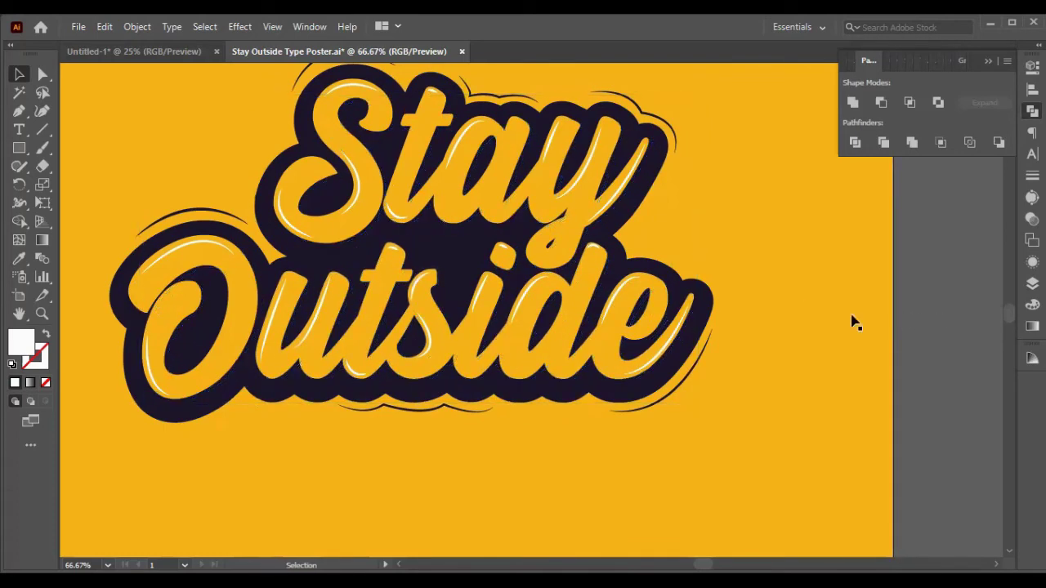
{"action": "left_click", "coordinate": [415, 236]}
{"action": "key", "text": "ctrl"}
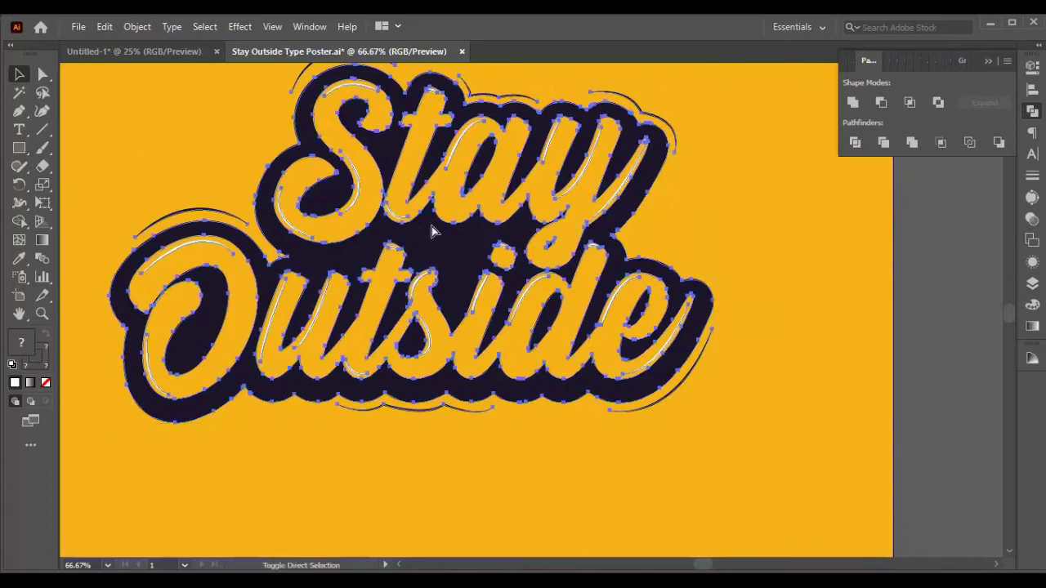
{"action": "left_click", "coordinate": [953, 322]}
{"action": "left_click", "coordinate": [458, 237]}
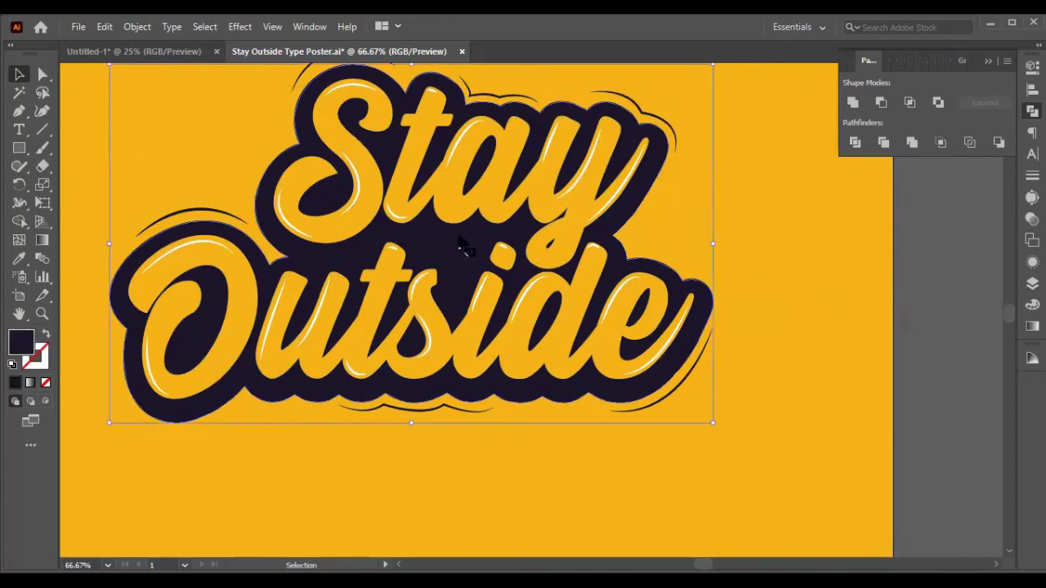
{"action": "key", "text": "ctrl+shift+["}
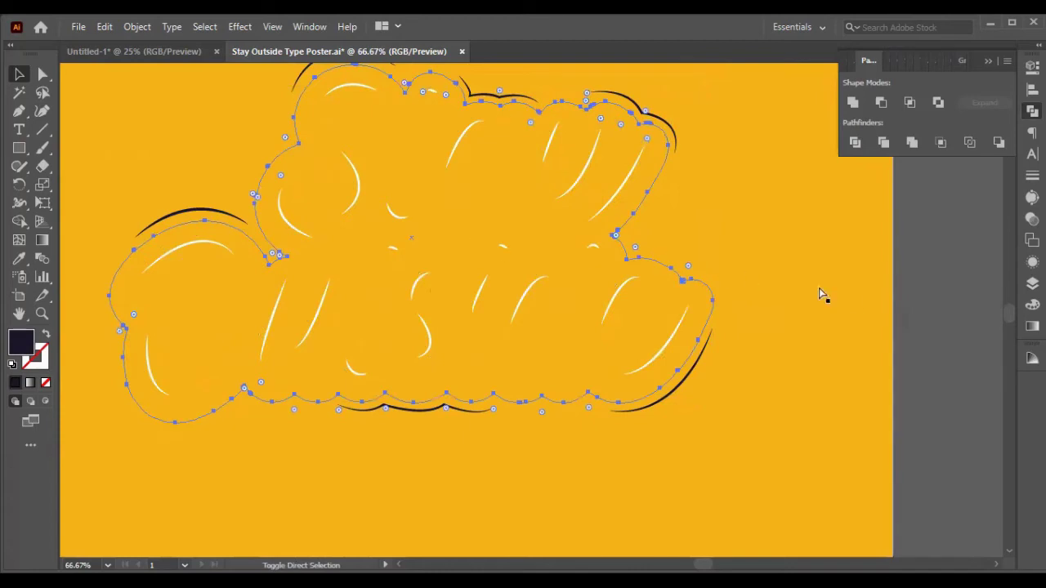
{"action": "key", "text": "ctrl+z"}
{"action": "key", "text": "ctrl+shift+z"}
{"action": "key", "text": "ctrl+z"}
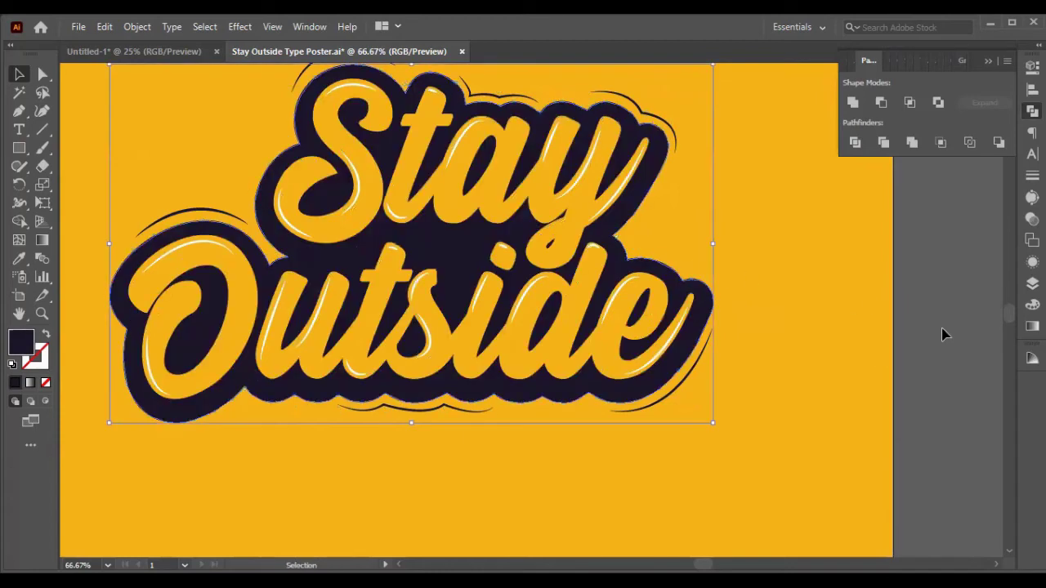
- Send the dark lettering outline to the back, followed by the yellow background, so the white slivers sit above both
{"action": "left_click", "coordinate": [942, 334]}
{"action": "left_click", "coordinate": [454, 240]}
{"action": "key", "text": "ctrl"}
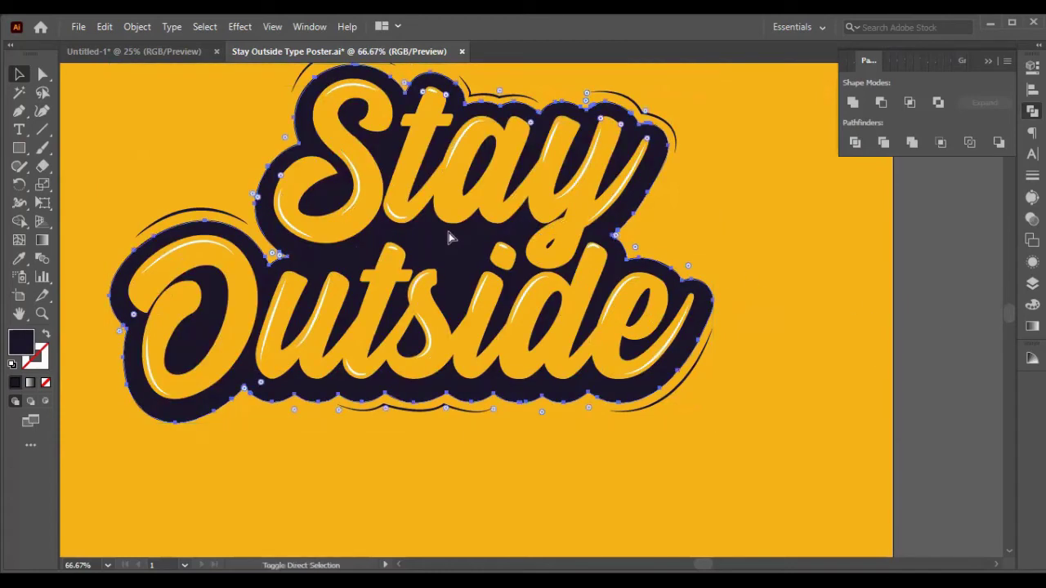
{"action": "key", "text": "ctrl+shift+["}
{"action": "left_click", "coordinate": [775, 233]}
{"action": "key", "text": "ctrl+shift+["}
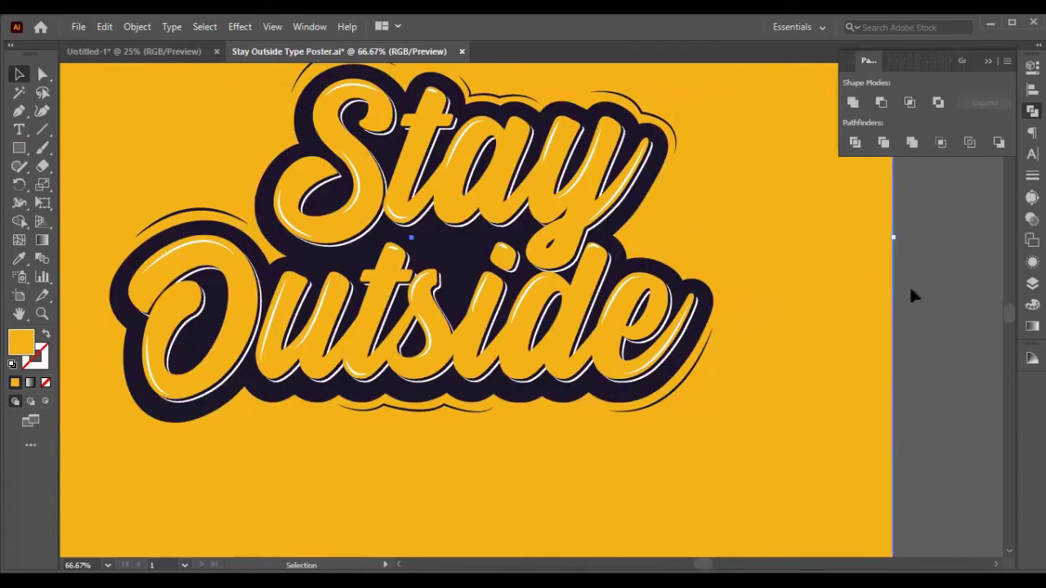
- Give the white slivers behind the letters a 0.25 pt stroke
{"action": "left_click", "coordinate": [696, 337]}
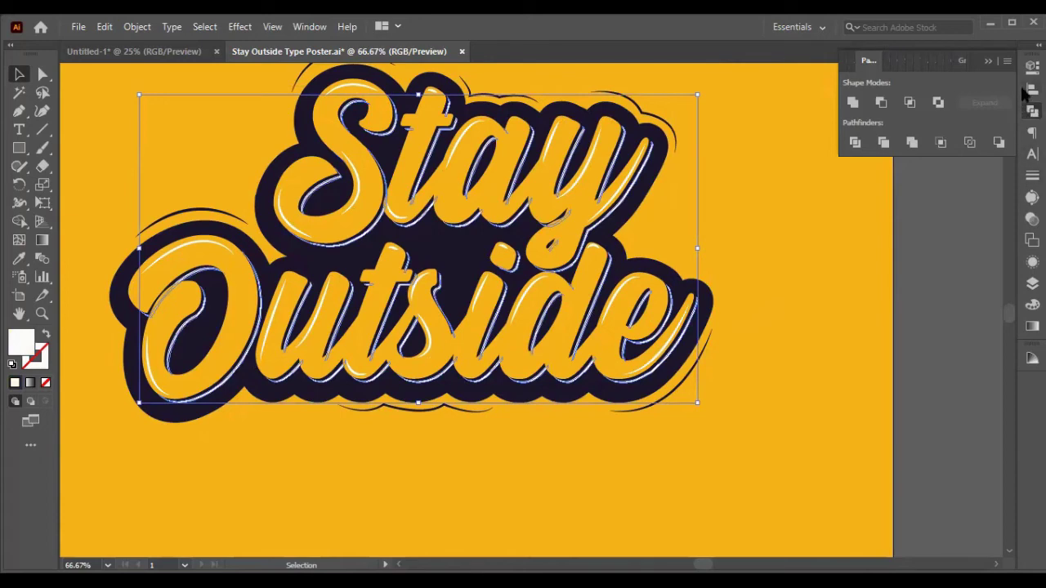
{"action": "left_click", "coordinate": [1023, 180]}
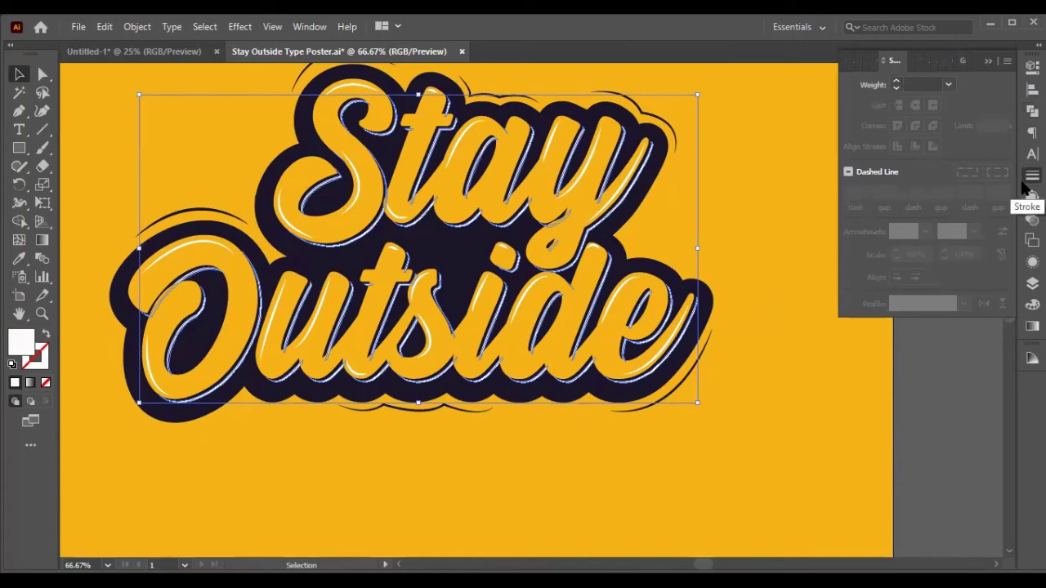
{"action": "left_click", "coordinate": [894, 80]}
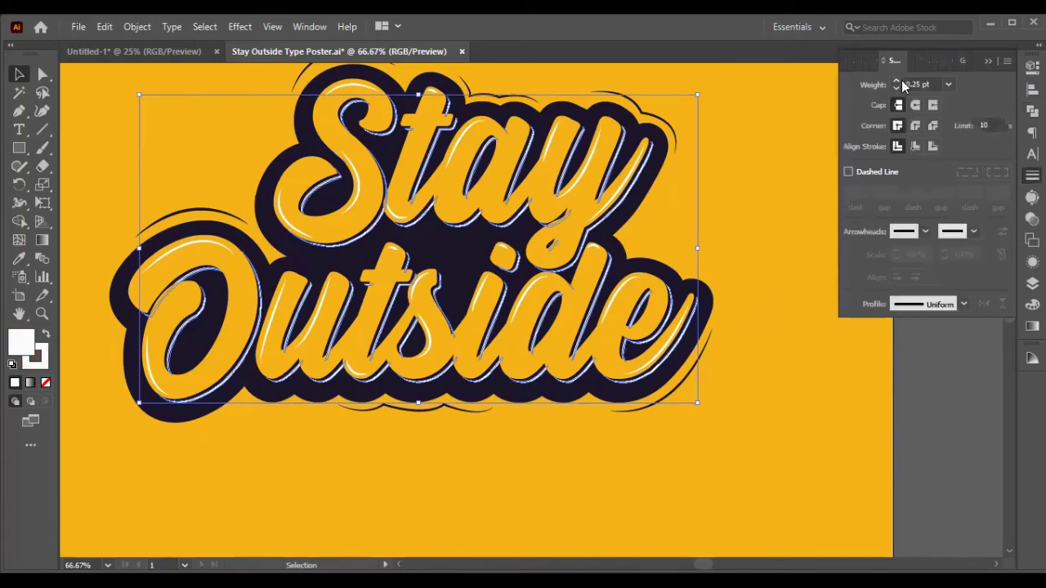
- Remove the stroke from the white slivers behind the letters
{"action": "left_click", "coordinate": [898, 80]}
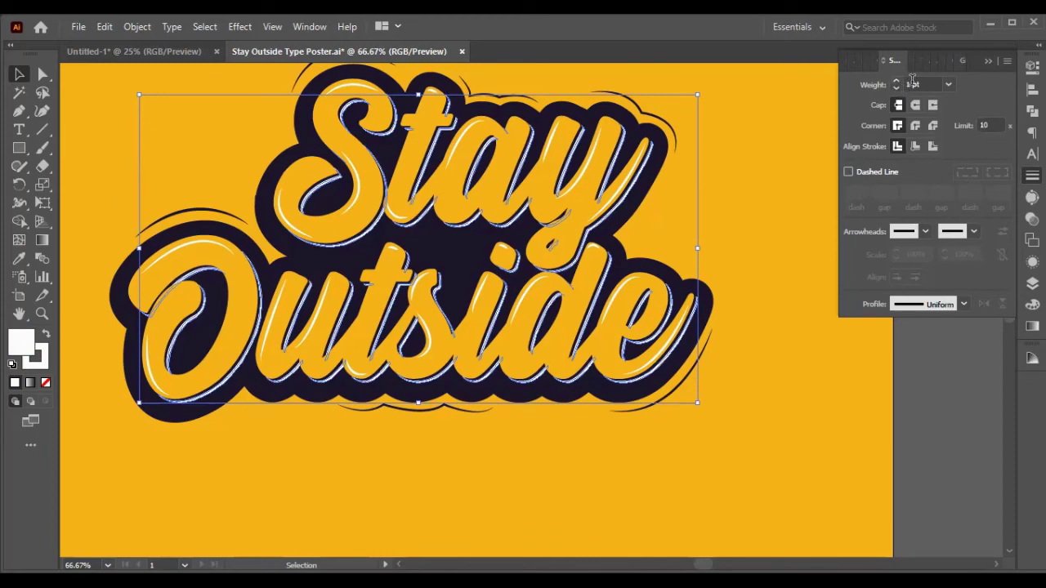
{"action": "left_click", "coordinate": [898, 89]}
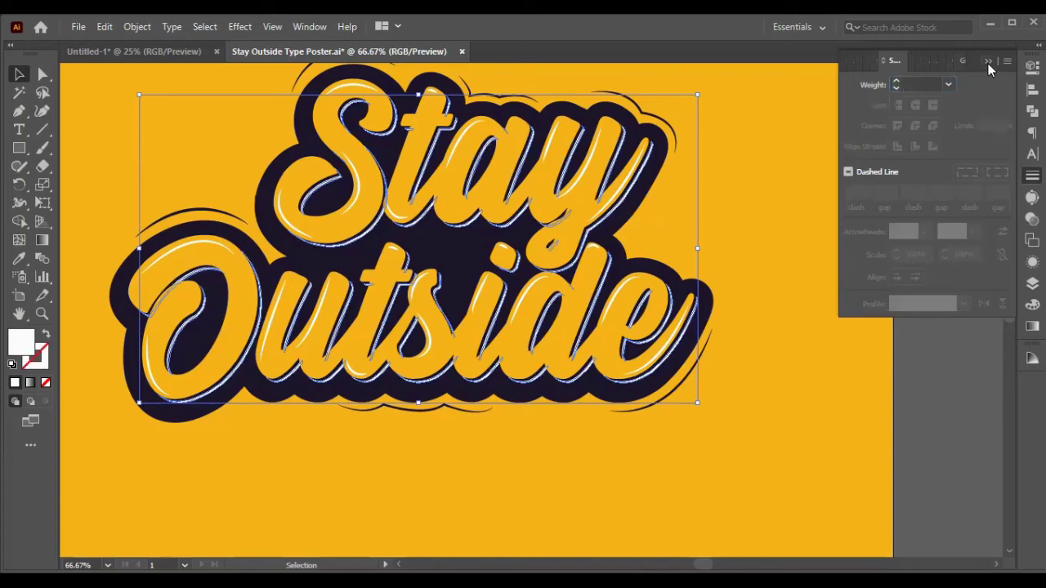
{"action": "left_click", "coordinate": [988, 62]}
- Lower the opacity of the white slivers to 50% and deselect them
{"action": "left_click", "coordinate": [1032, 66]}
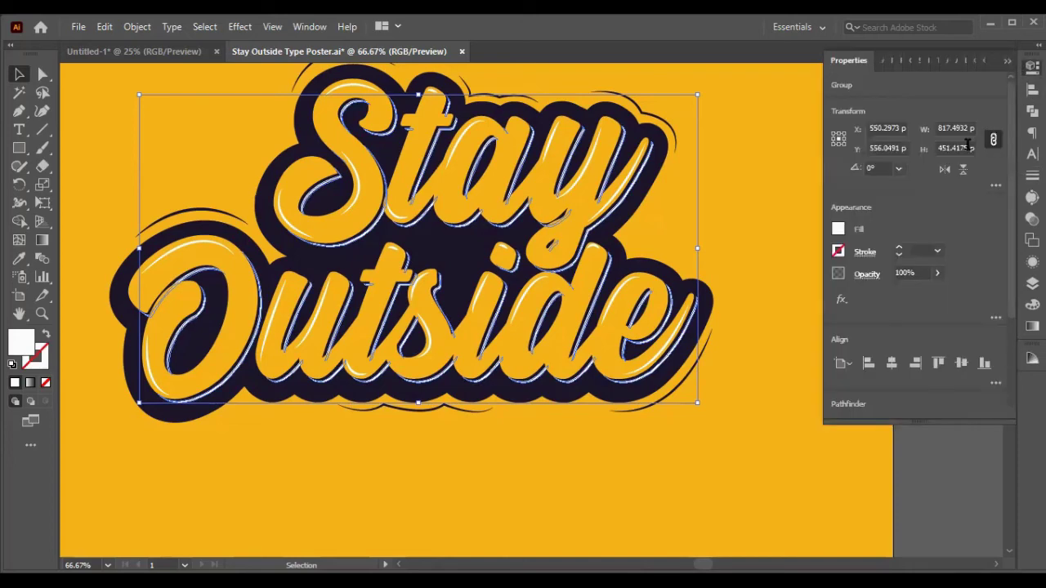
{"action": "left_click", "coordinate": [904, 274]}
{"action": "type", "text": "50"}
{"action": "key", "text": "Return"}
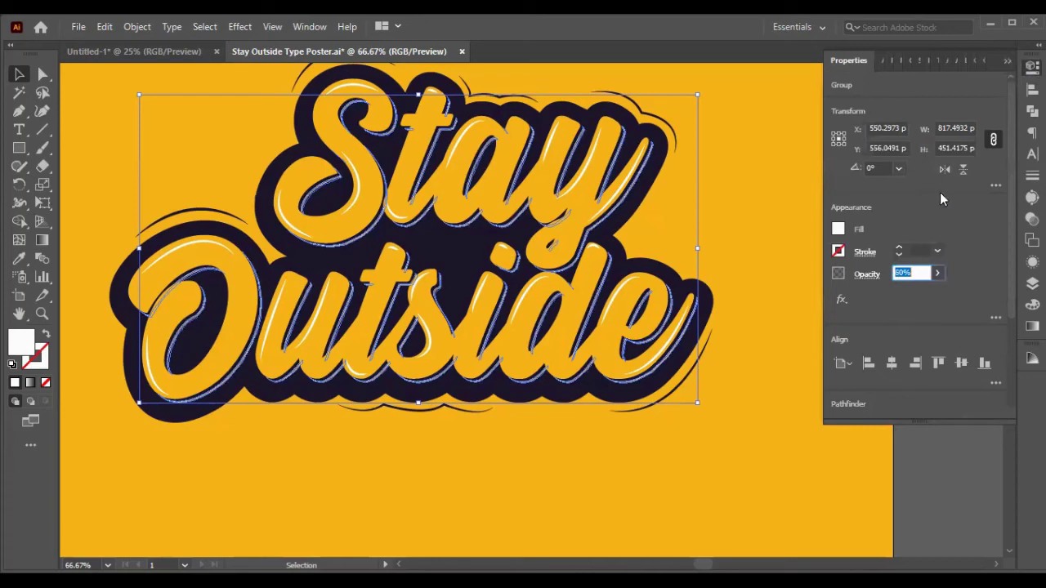
{"action": "left_click", "coordinate": [1006, 65]}
{"action": "left_click", "coordinate": [915, 260]}
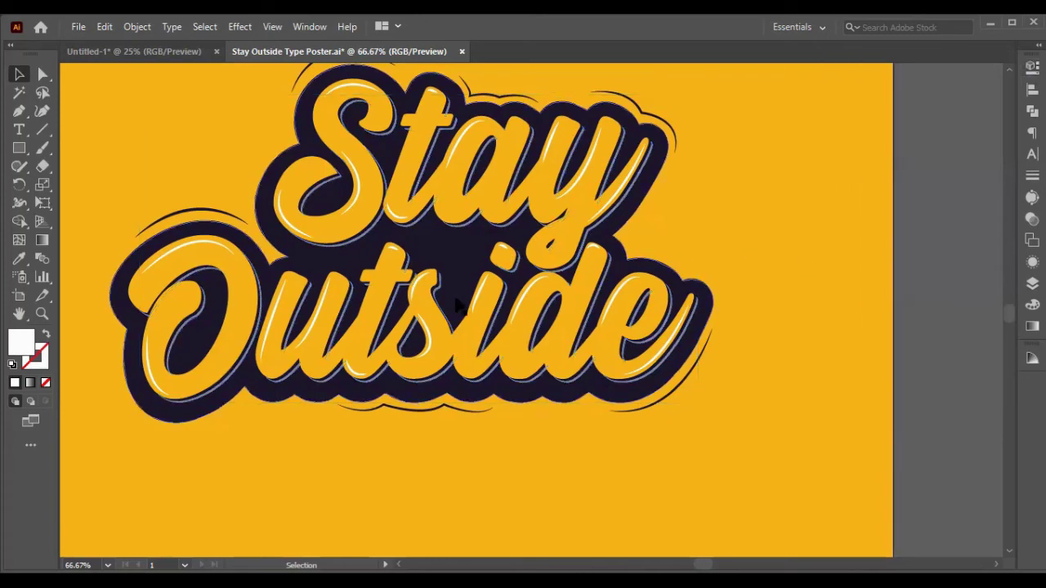
- Reselect the white slivers and reduce their opacity to 30%
{"action": "left_click", "coordinate": [582, 375]}
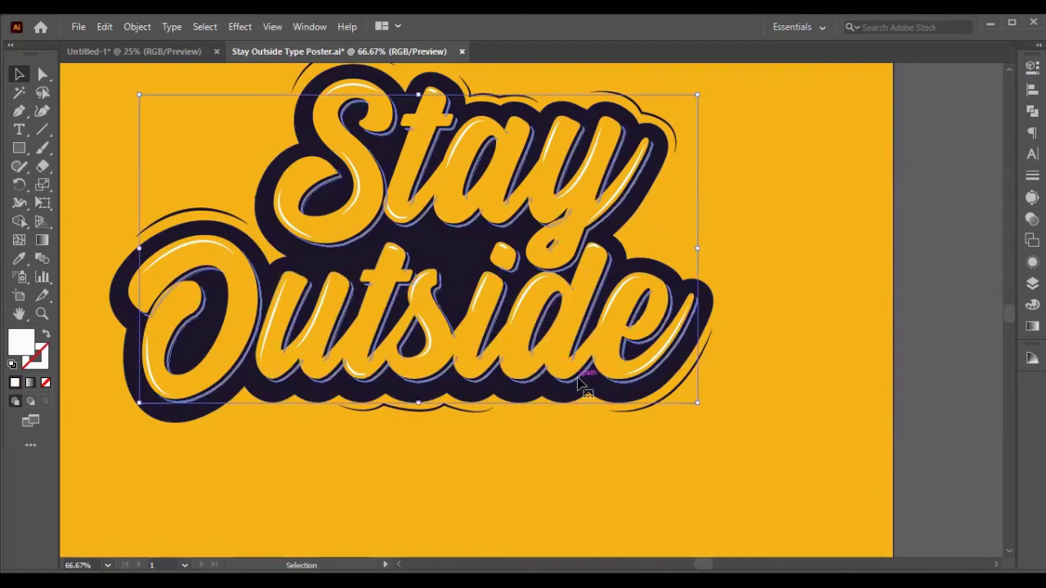
{"action": "left_click", "coordinate": [1031, 67]}
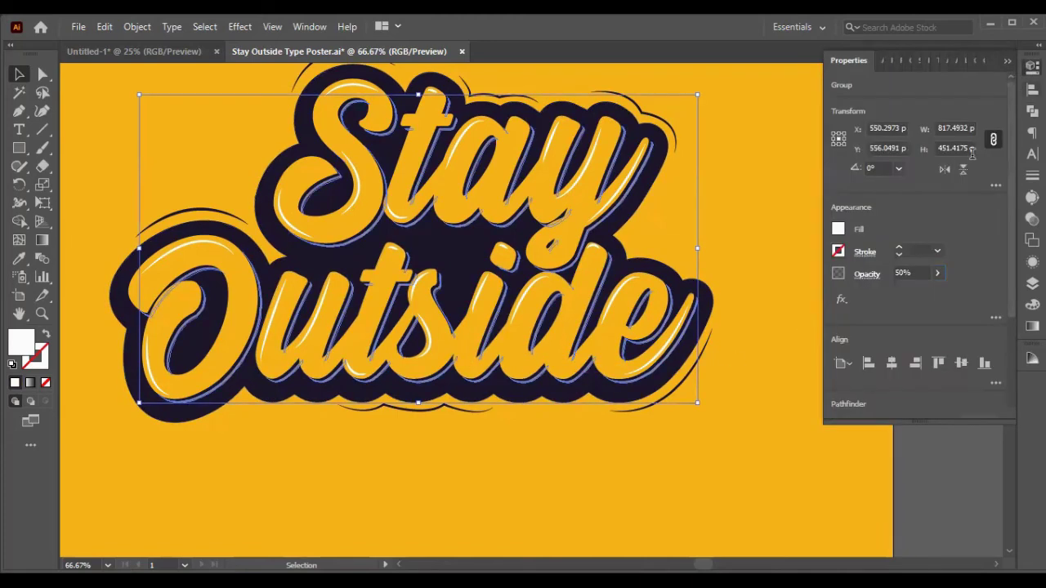
{"action": "left_click", "coordinate": [903, 273]}
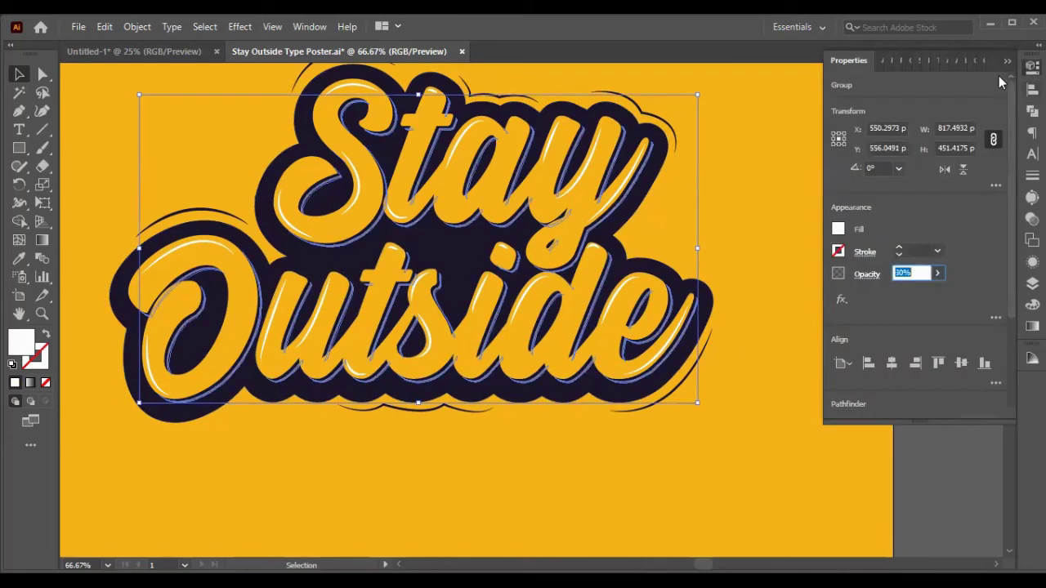
{"action": "left_click", "coordinate": [1007, 61]}
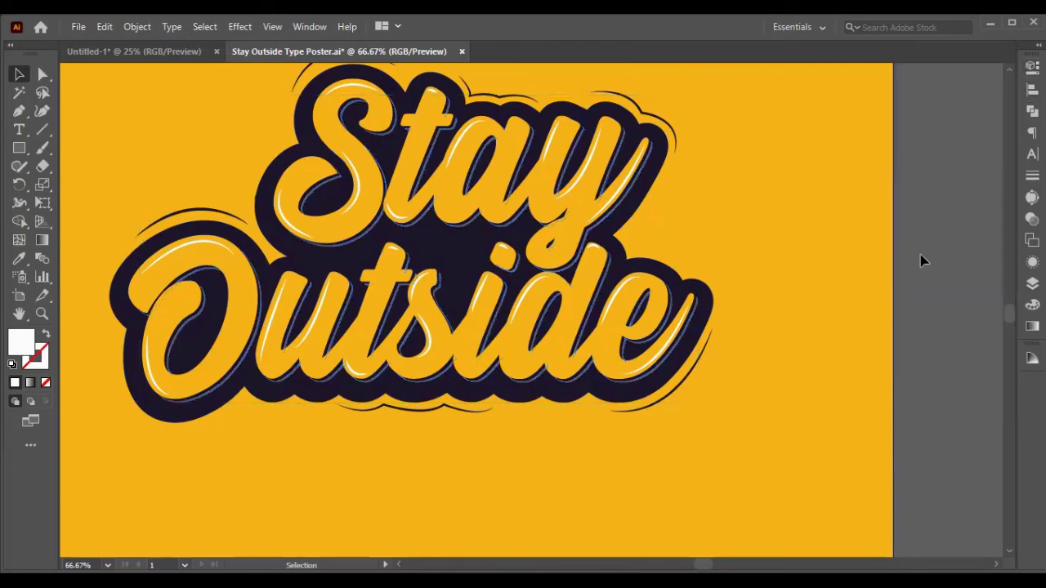
- Set the opacity of the white sliver group to 20% and deselect it
{"action": "left_click", "coordinate": [700, 333]}
{"action": "left_click", "coordinate": [1030, 67]}
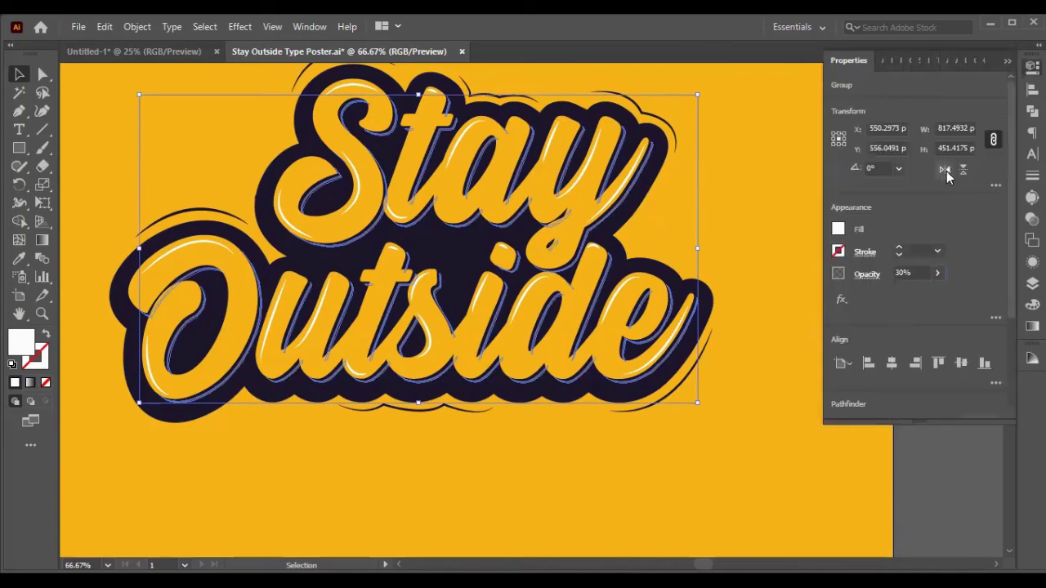
{"action": "left_click", "coordinate": [900, 275]}
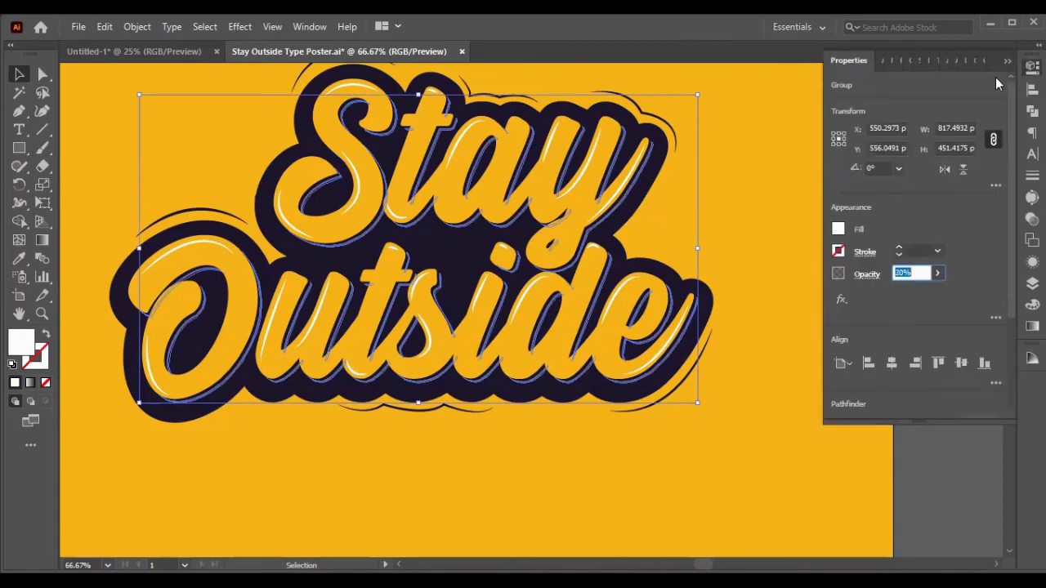
{"action": "left_click", "coordinate": [756, 196]}
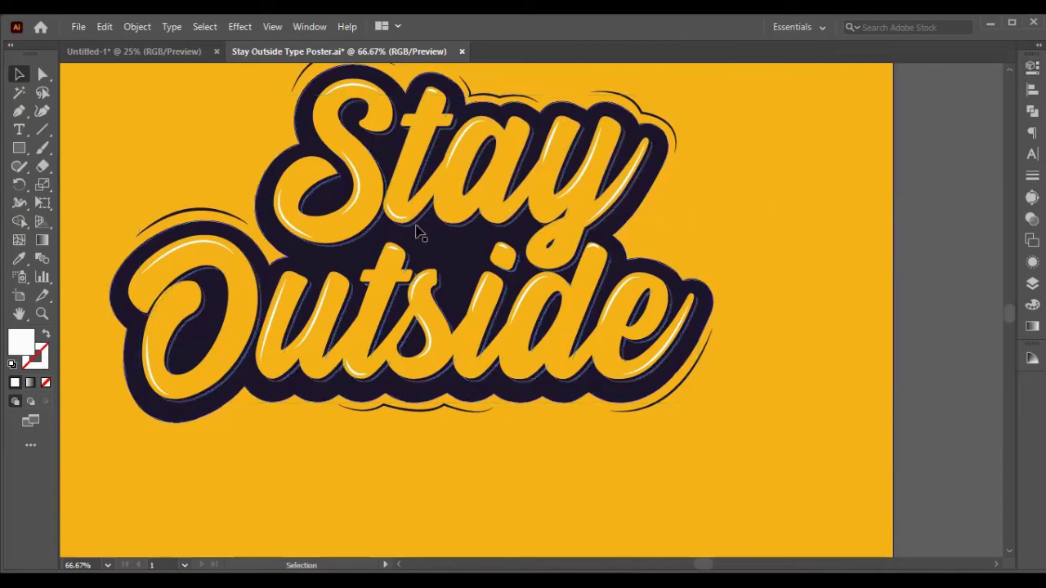
- Save the Stay Outside poster file
{"action": "scroll", "coordinate": [327, 168], "scroll_direction": "up", "scroll_amount": 2}
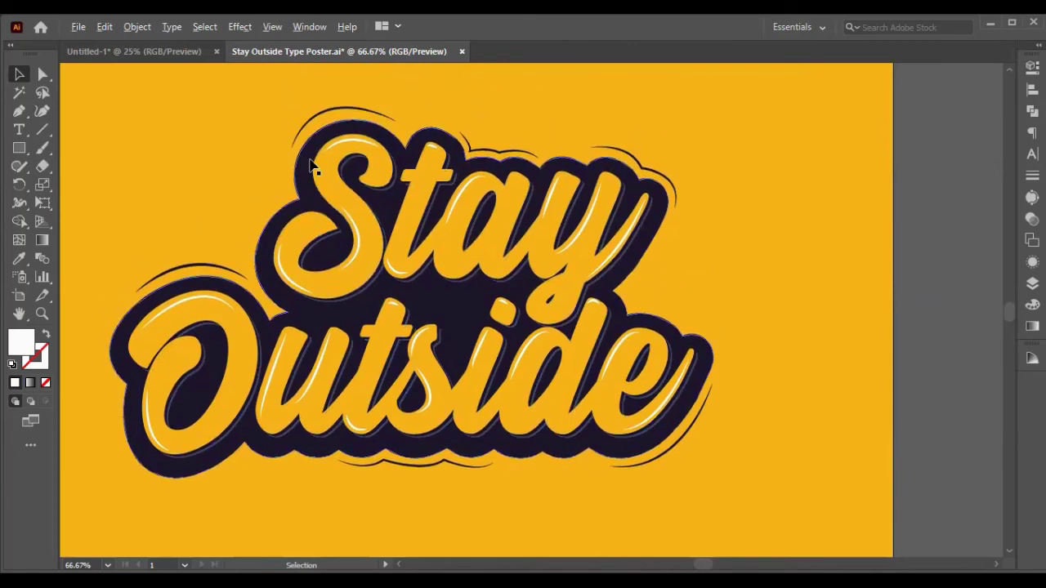
{"action": "key", "text": "a"}
{"action": "key", "text": "ctrl+s"}
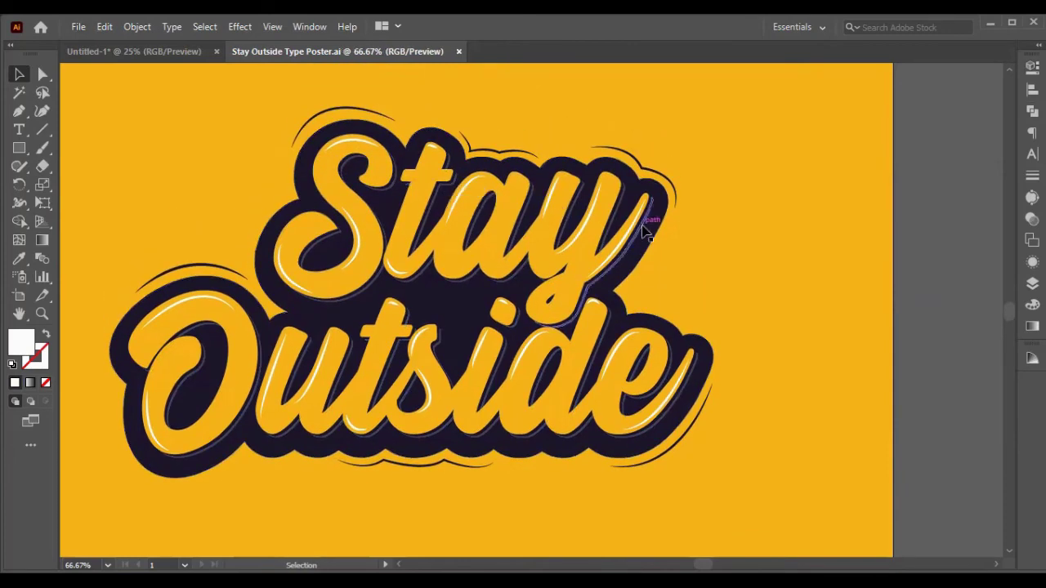
- Examine the finished lettering both at full-poster view and up close
{"action": "scroll", "coordinate": [433, 234], "scroll_direction": "down", "scroll_amount": 1}
{"action": "scroll", "coordinate": [424, 227], "scroll_direction": "down", "scroll_amount": 2}
{"action": "scroll", "coordinate": [425, 231], "scroll_direction": "down", "scroll_amount": 1}
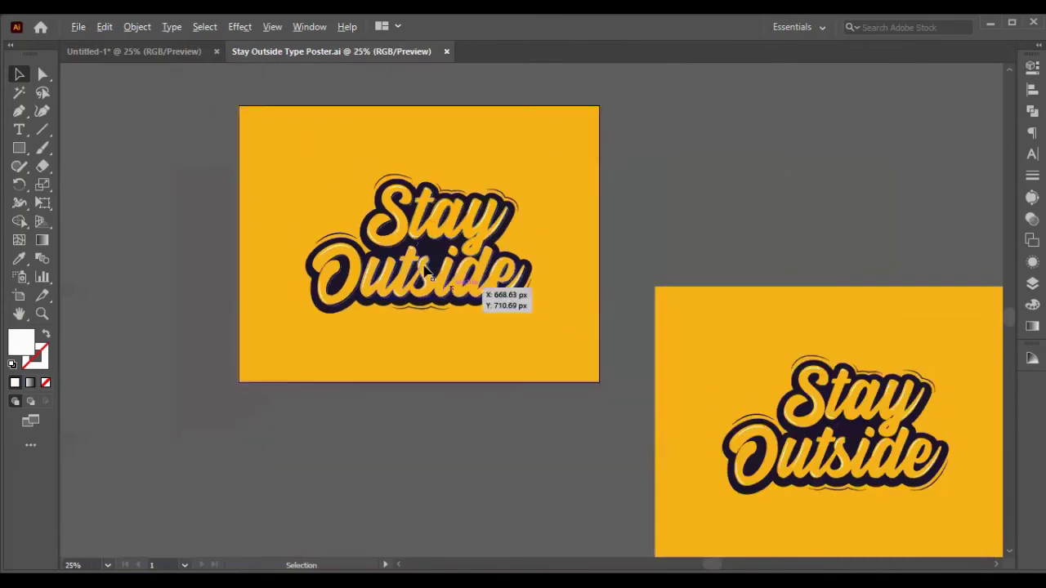
{"action": "scroll", "coordinate": [343, 227], "scroll_direction": "up", "scroll_amount": 2}
{"action": "scroll", "coordinate": [413, 192], "scroll_direction": "up", "scroll_amount": 3}
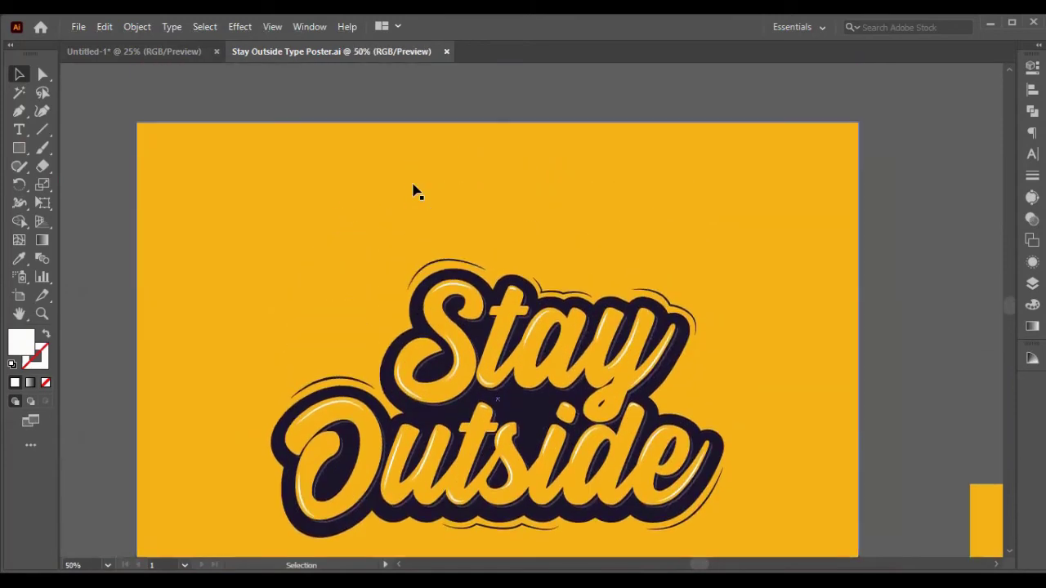
{"action": "scroll", "coordinate": [296, 203], "scroll_direction": "down", "scroll_amount": 4}
{"action": "scroll", "coordinate": [290, 206], "scroll_direction": "up", "scroll_amount": 1}
{"action": "scroll", "coordinate": [278, 200], "scroll_direction": "up", "scroll_amount": 1}
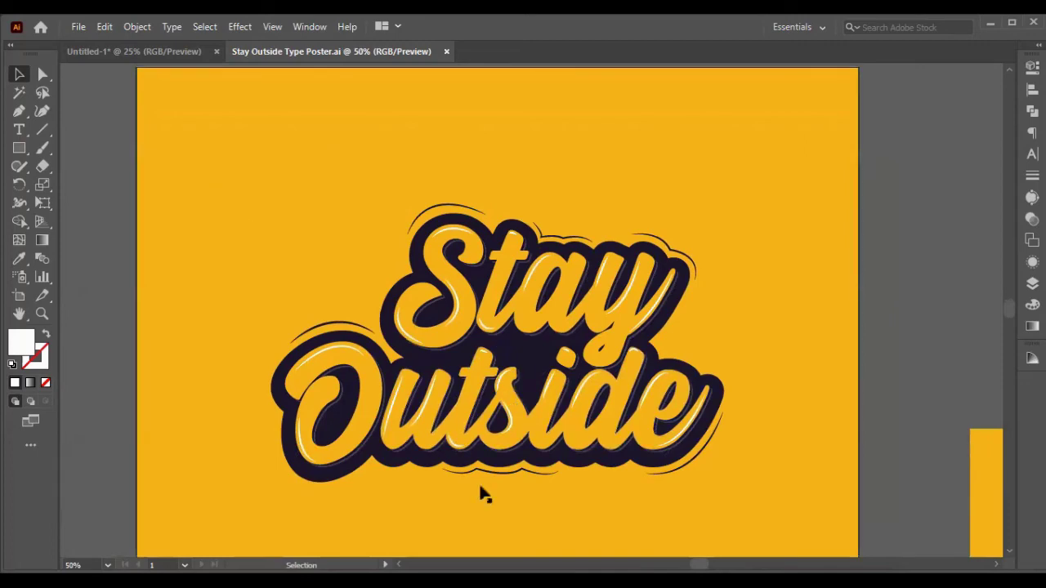
{"action": "scroll", "coordinate": [483, 494], "scroll_direction": "down", "scroll_amount": 2}
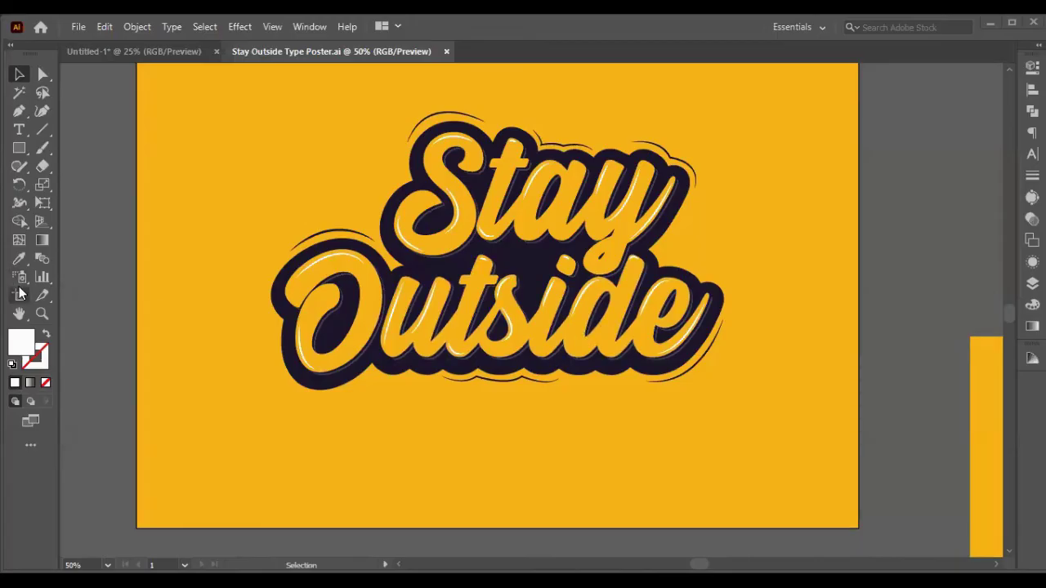
- Duplicate the artboard together with its artwork, placing the copy directly to the right of the original
{"action": "left_click", "coordinate": [18, 295]}
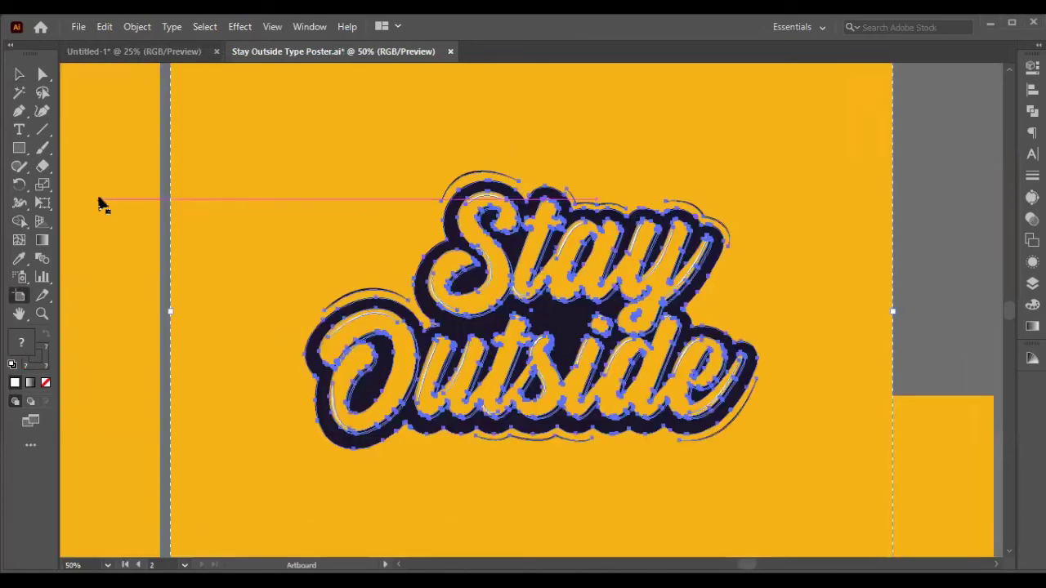
{"action": "left_click", "coordinate": [19, 74]}
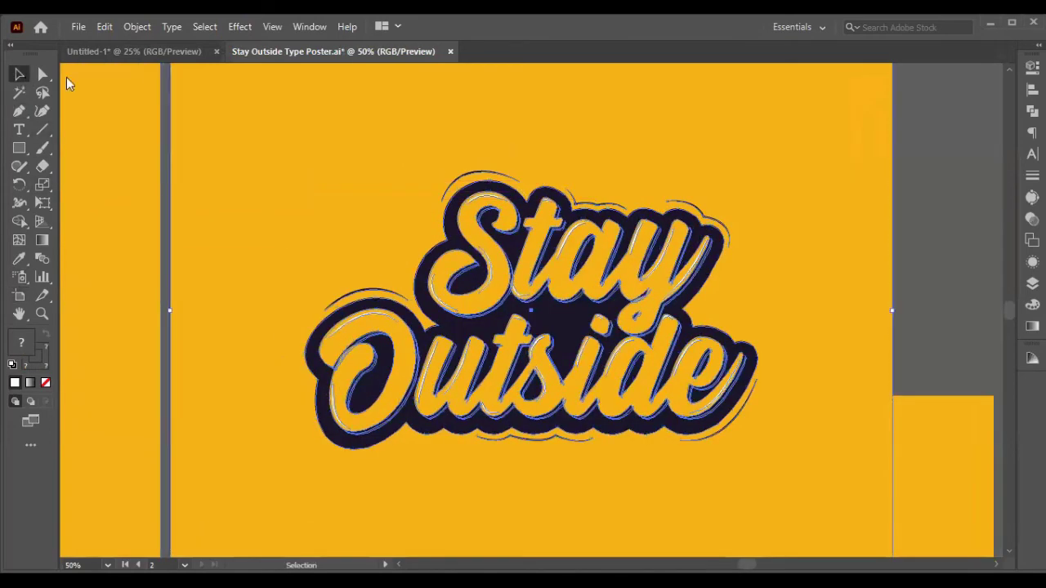
{"action": "scroll", "coordinate": [617, 333], "scroll_direction": "down", "scroll_amount": 2}
{"action": "left_click", "coordinate": [850, 273]}
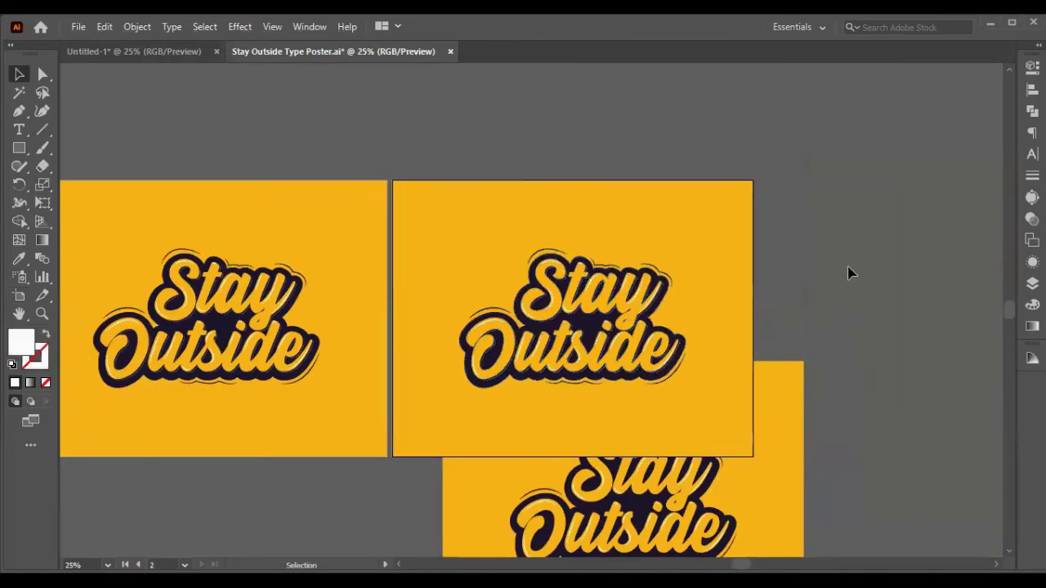
- Delete the duplicated artwork from the new artboard, moving the overlapping spare poster copy aside to reach it all
{"action": "left_click_drag", "start_coordinate": [501, 135], "coordinate": [597, 293]}
{"action": "key", "text": "Delete"}
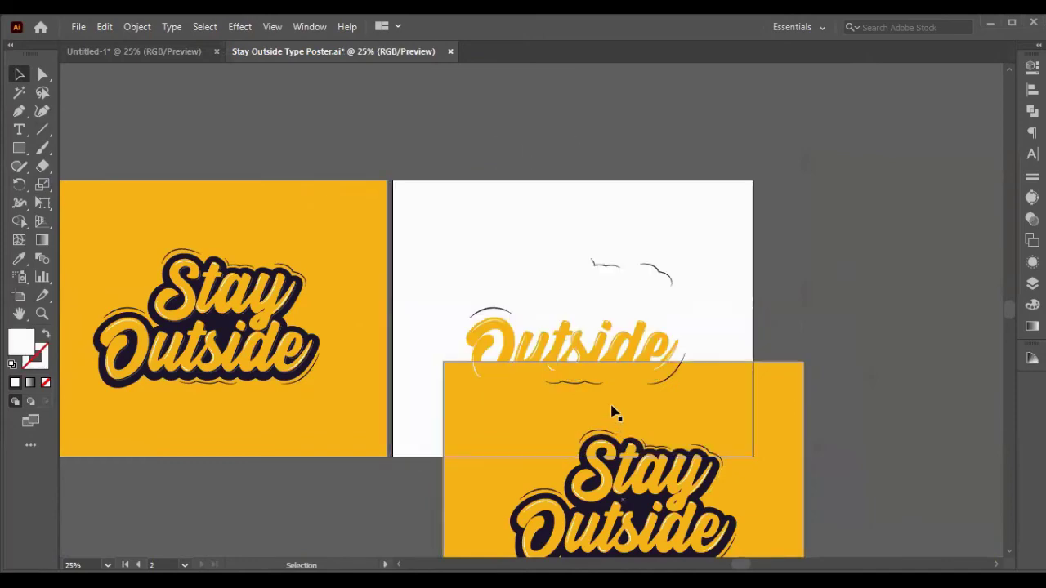
{"action": "left_click", "coordinate": [863, 462]}
{"action": "left_click_drag", "start_coordinate": [889, 413], "coordinate": [901, 381]}
{"action": "left_click", "coordinate": [411, 145]}
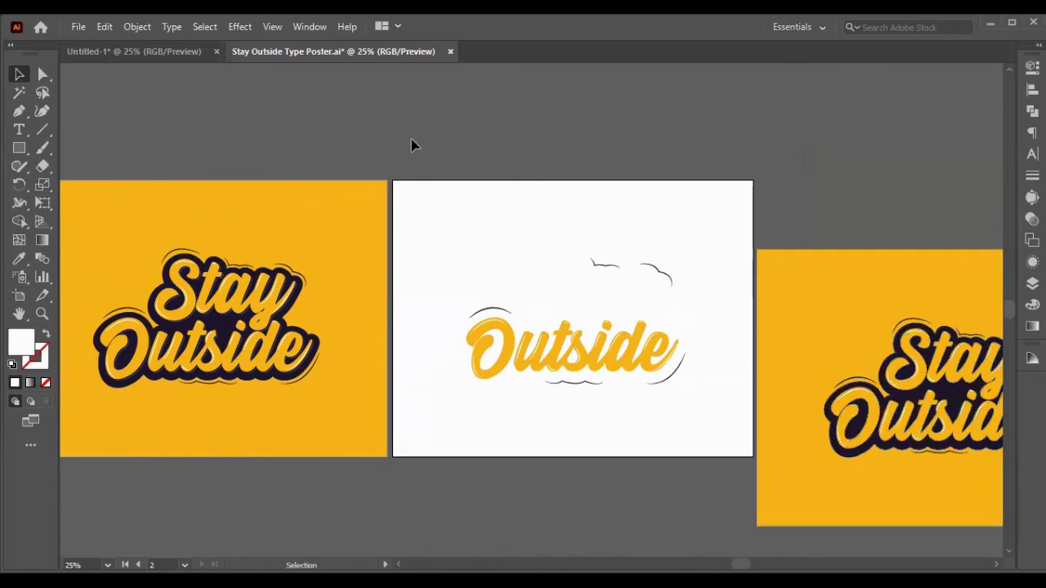
{"action": "left_click_drag", "start_coordinate": [401, 155], "coordinate": [703, 452]}
{"action": "key", "text": "Delete"}
- Move the spare poster copy onto the second artboard and center it there horizontally and vertically
{"action": "left_click_drag", "start_coordinate": [833, 237], "coordinate": [577, 391]}
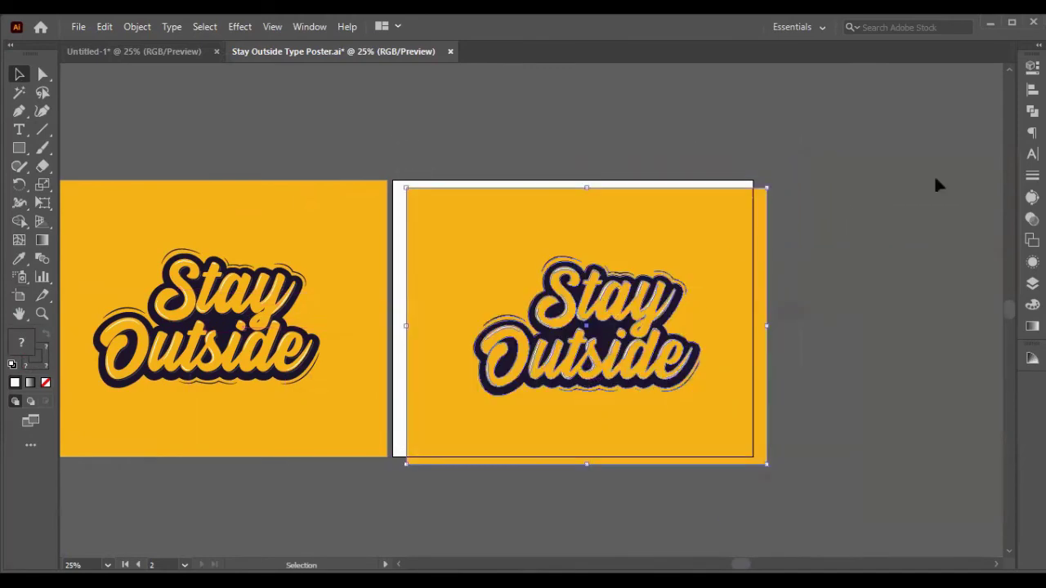
{"action": "left_click", "coordinate": [1031, 90]}
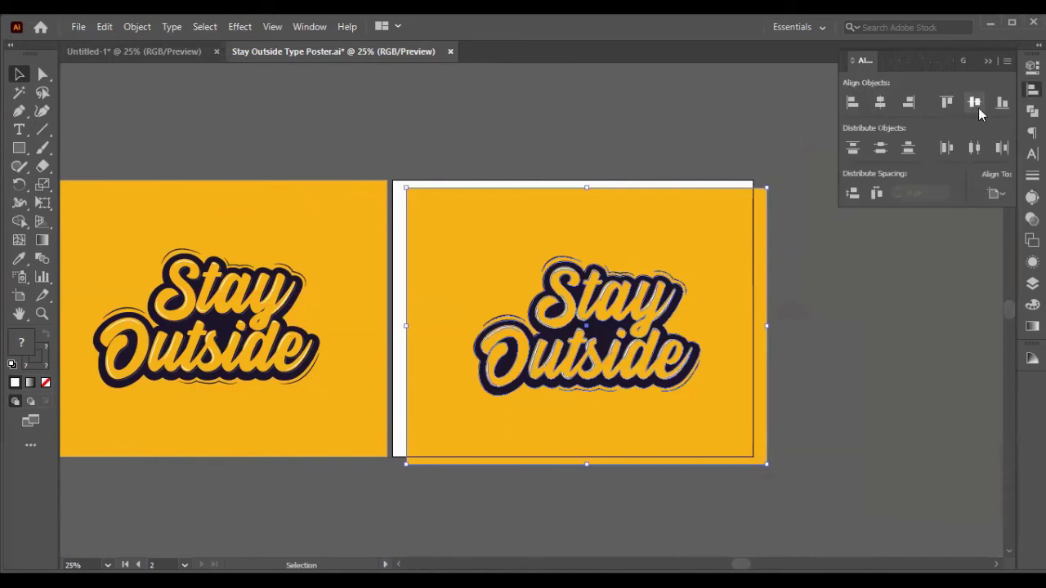
{"action": "left_click", "coordinate": [881, 101]}
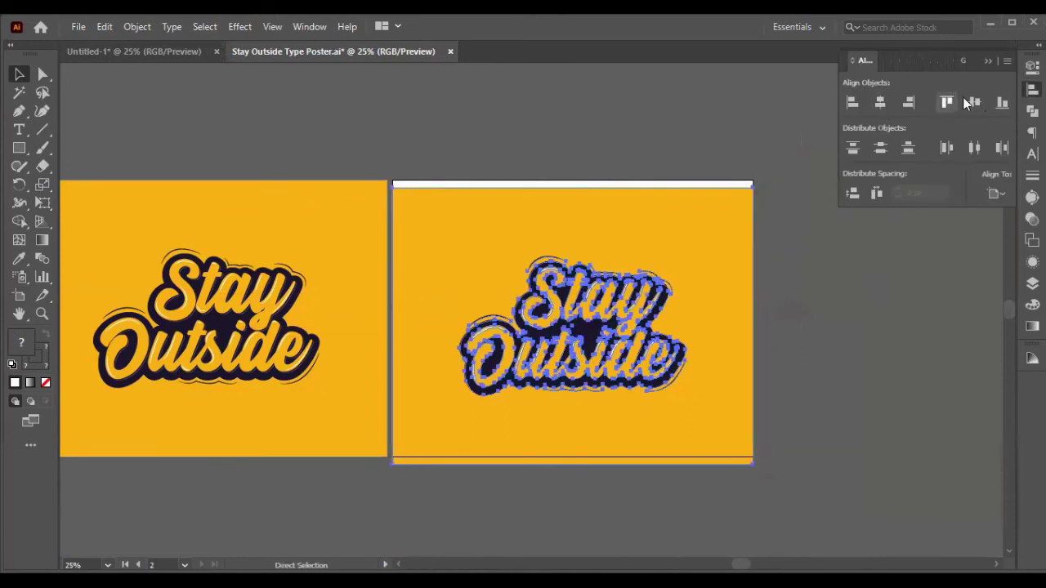
{"action": "left_click", "coordinate": [974, 102]}
{"action": "left_click", "coordinate": [913, 381]}
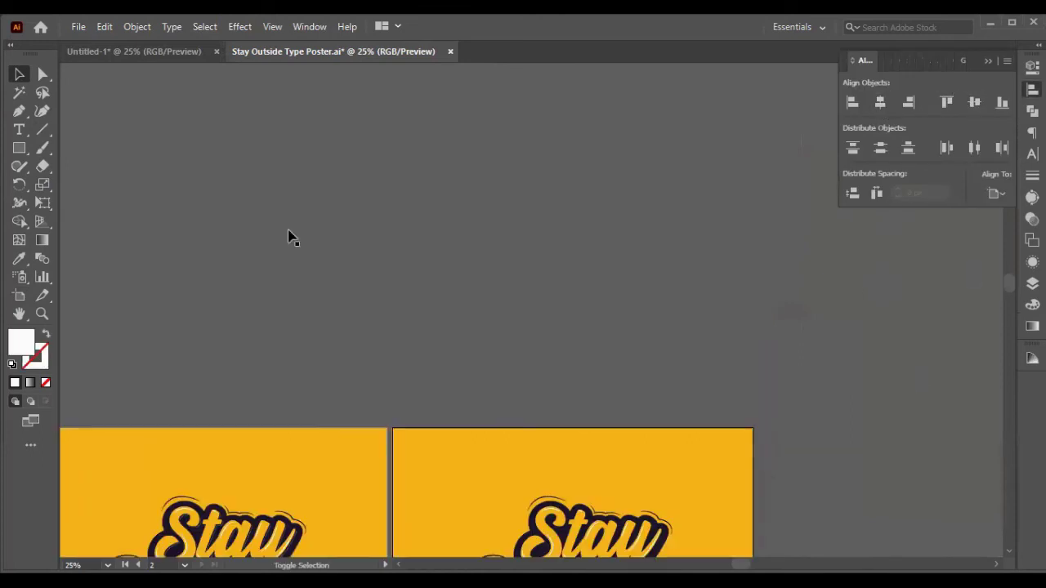
- Recolor the yellow "Stay Outside" letters on the first artboard with the light blue of the sample swatch above it
{"action": "scroll", "coordinate": [289, 244], "scroll_direction": "left", "scroll_amount": 5}
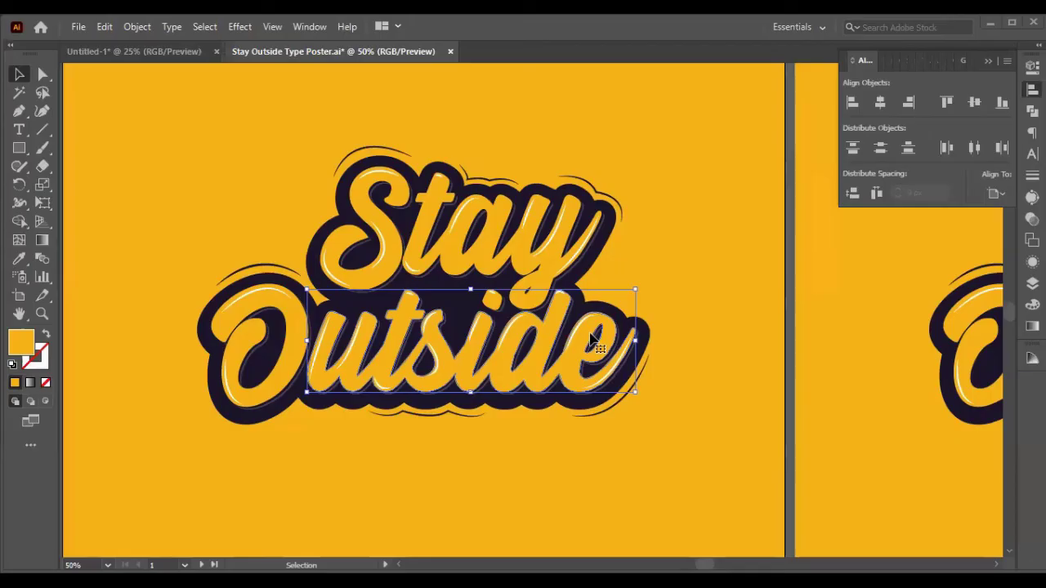
{"action": "scroll", "coordinate": [597, 344], "scroll_direction": "up", "scroll_amount": 5}
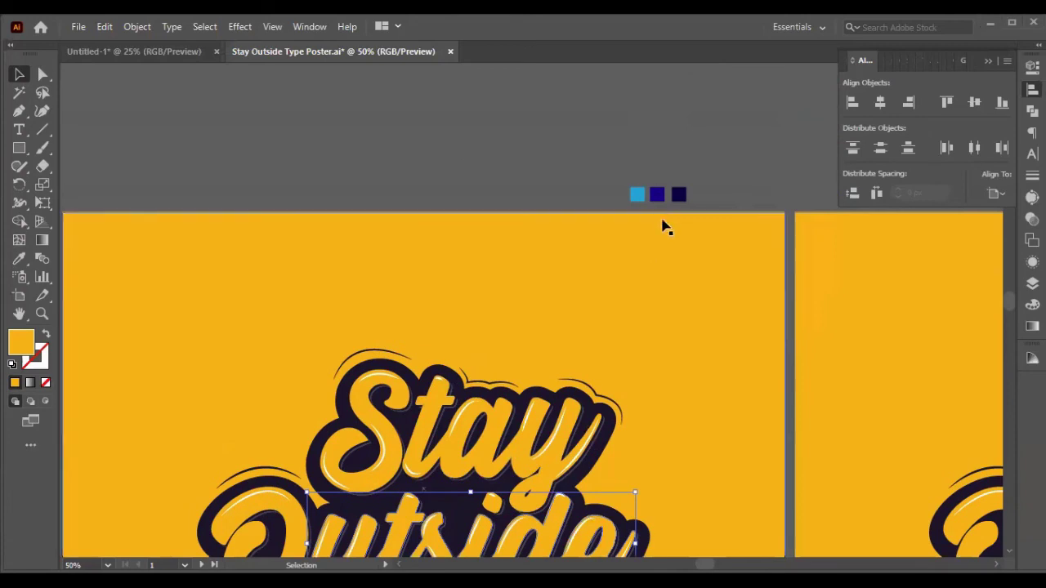
{"action": "left_click", "coordinate": [377, 420]}
{"action": "scroll", "coordinate": [261, 450], "scroll_direction": "down", "scroll_amount": 4}
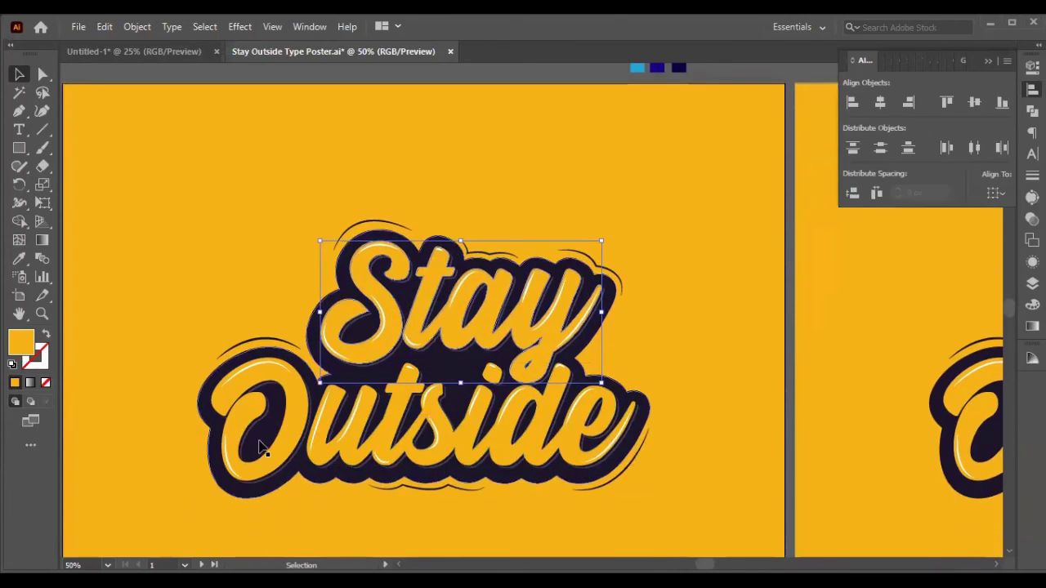
{"action": "left_click", "coordinate": [307, 436], "text": "shift"}
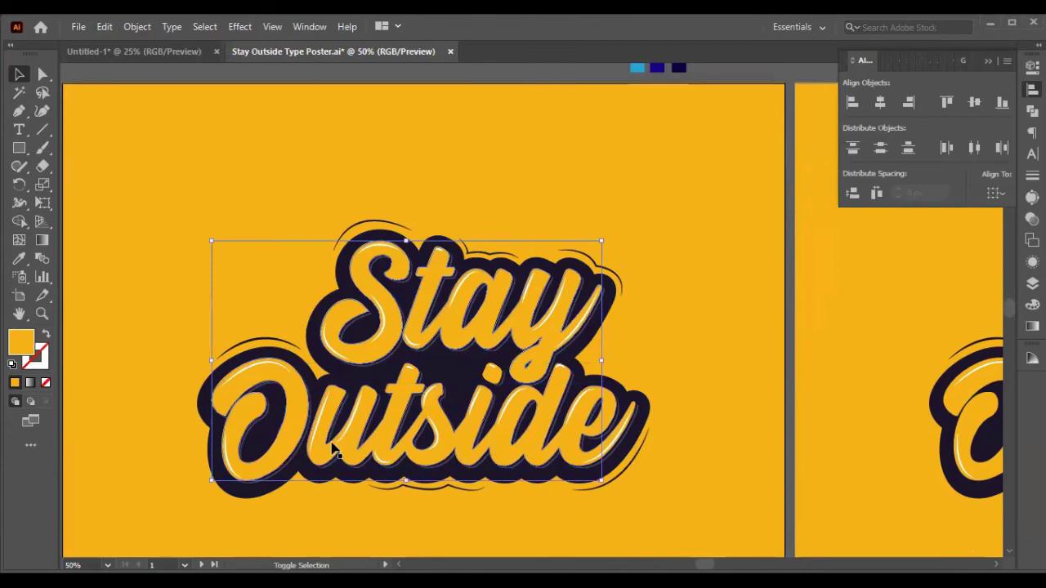
{"action": "left_click", "coordinate": [18, 260]}
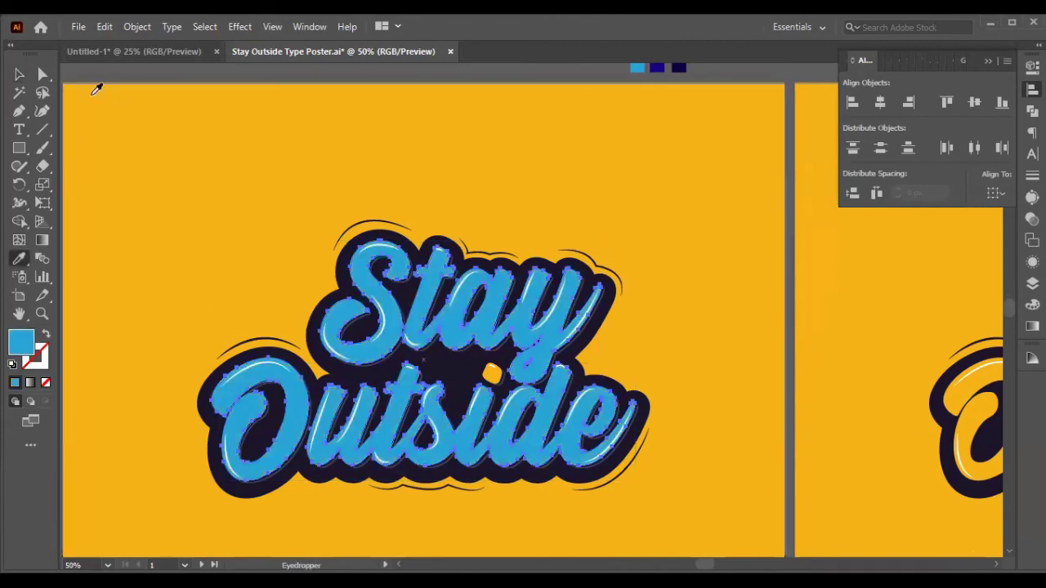
{"action": "left_click", "coordinate": [18, 74]}
{"action": "left_click", "coordinate": [97, 77]}
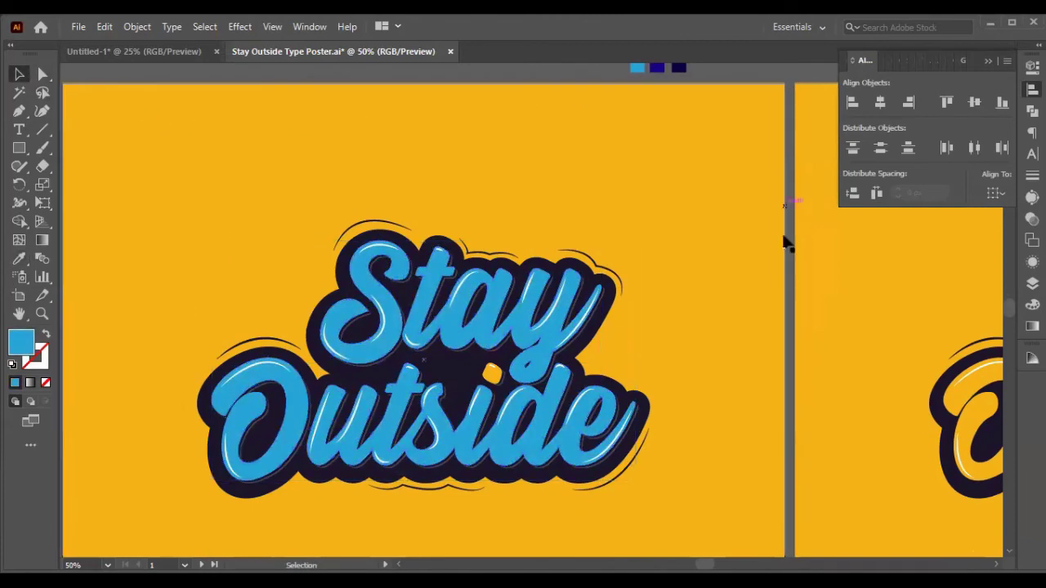
- Fill the yellow dot of the "i" in "Outside" with the light blue sampled from the letter O
{"action": "left_click", "coordinate": [492, 373]}
{"action": "left_click", "coordinate": [18, 260]}
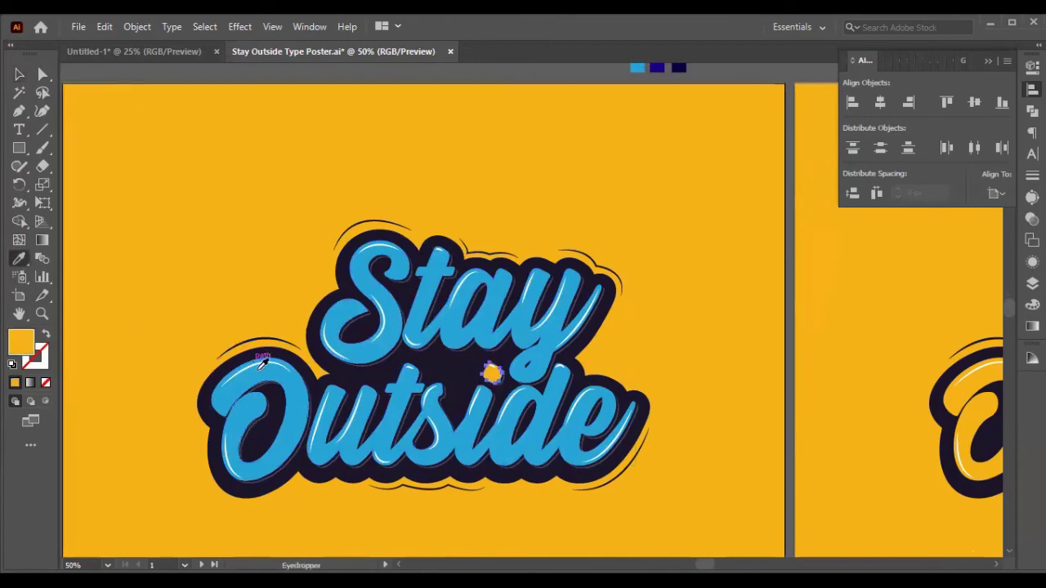
{"action": "left_click", "coordinate": [242, 383]}
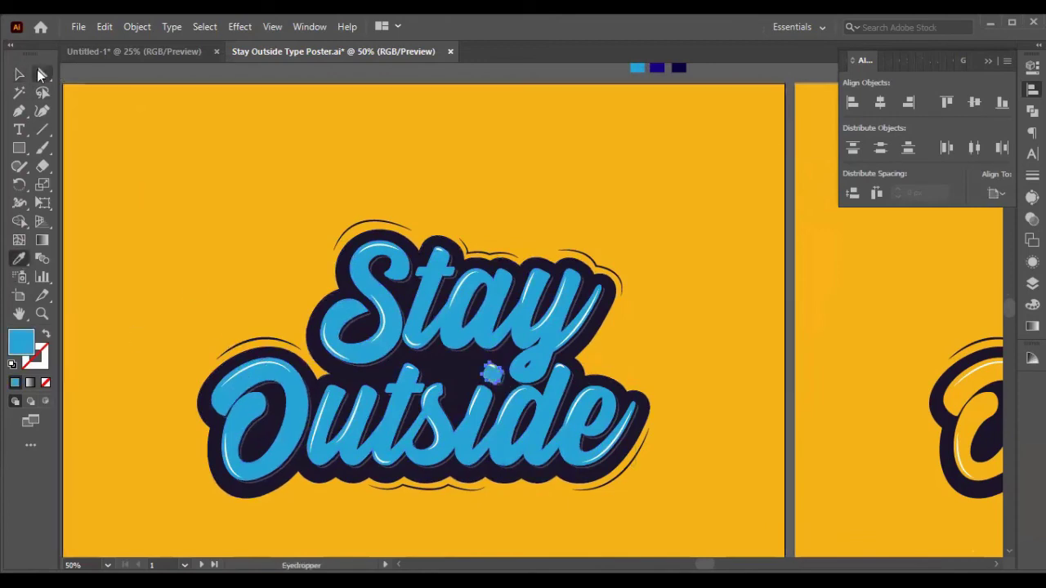
- Recolor the white offset shape behind the "Stay Outside" letters with the middle blue sample swatch above the first artboard
{"action": "left_click", "coordinate": [21, 75]}
{"action": "left_click", "coordinate": [304, 452]}
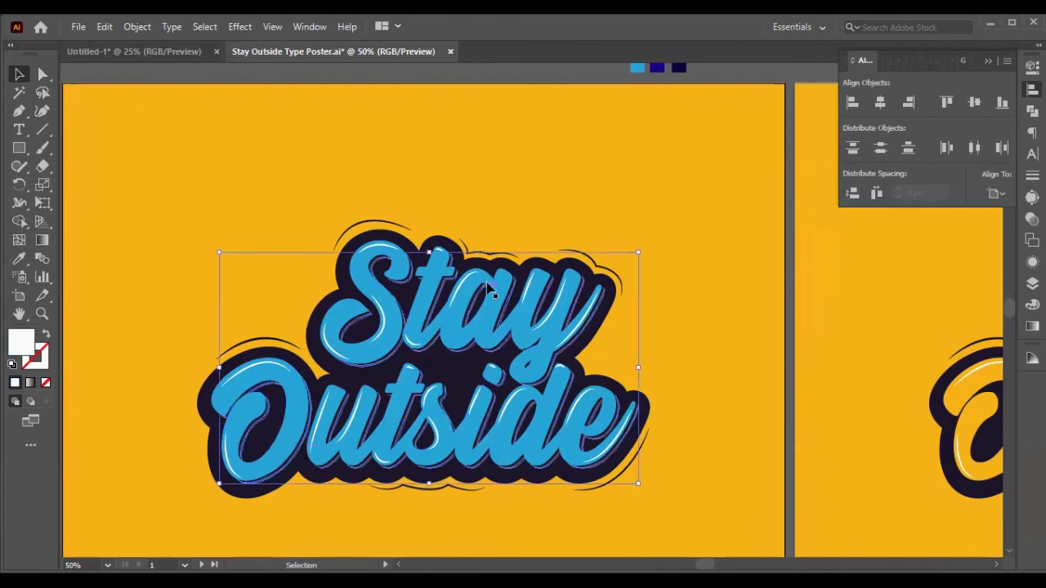
{"action": "scroll", "coordinate": [495, 270], "scroll_direction": "up", "scroll_amount": 3}
{"action": "left_click", "coordinate": [19, 258]}
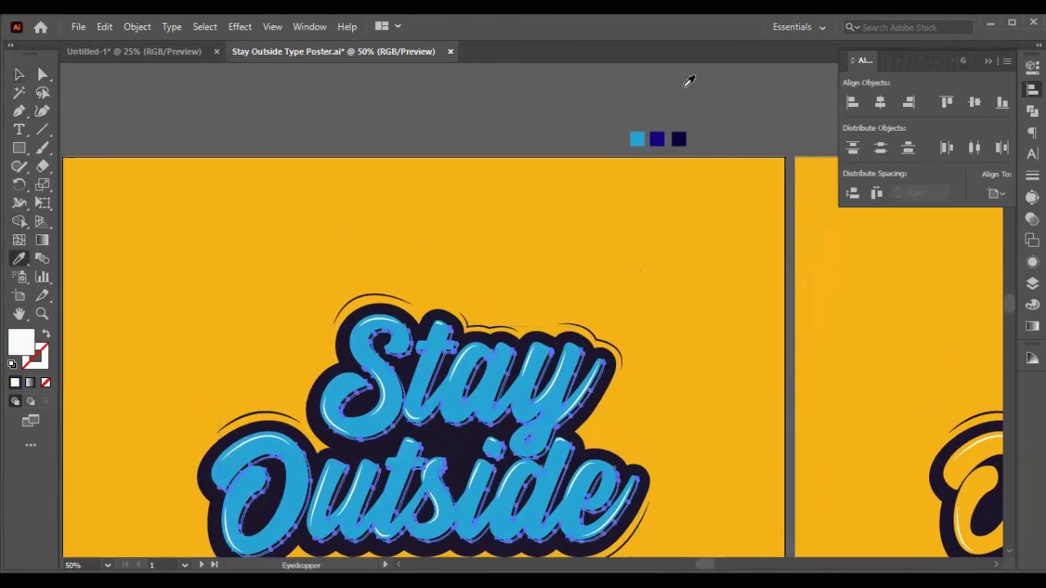
{"action": "left_click", "coordinate": [657, 139]}
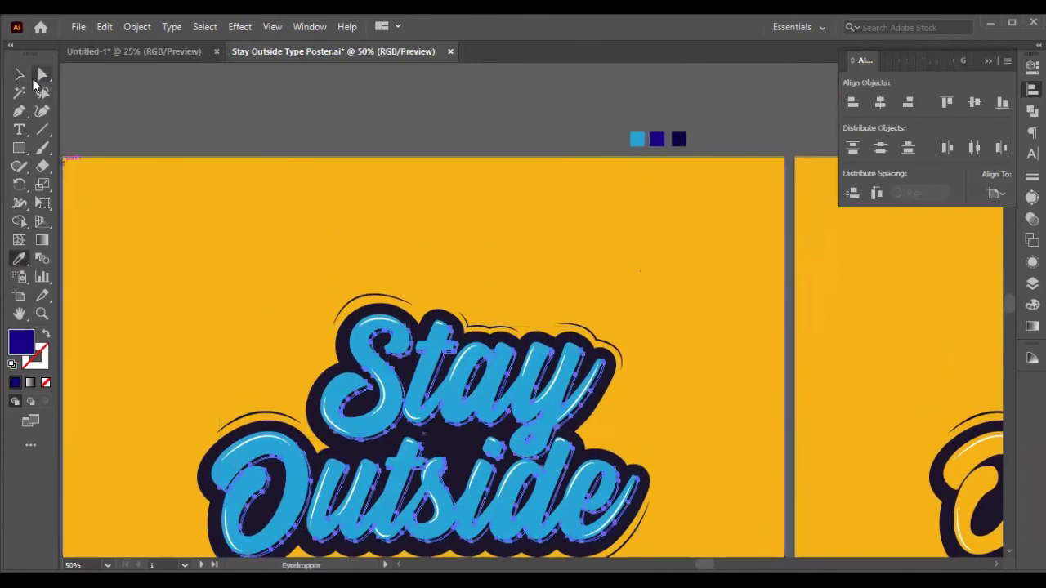
- Recolor the thick dark backing shape around the lettering with the darkest navy sample swatch above the artboard
{"action": "left_click", "coordinate": [19, 74]}
{"action": "left_click", "coordinate": [388, 444]}
{"action": "left_click", "coordinate": [359, 456]}
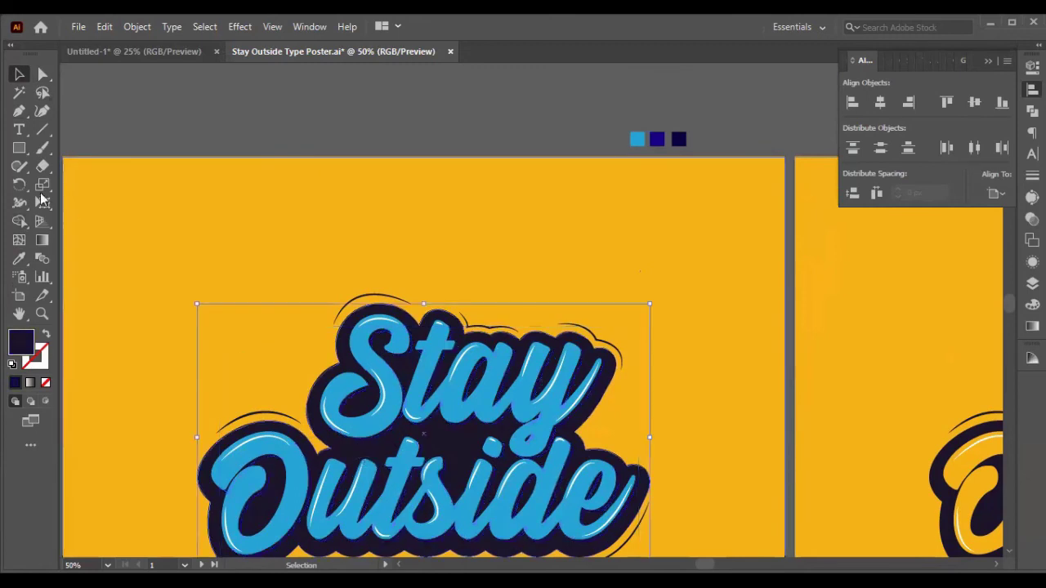
{"action": "left_click", "coordinate": [43, 75]}
{"action": "left_click", "coordinate": [19, 74]}
{"action": "left_click", "coordinate": [19, 258]}
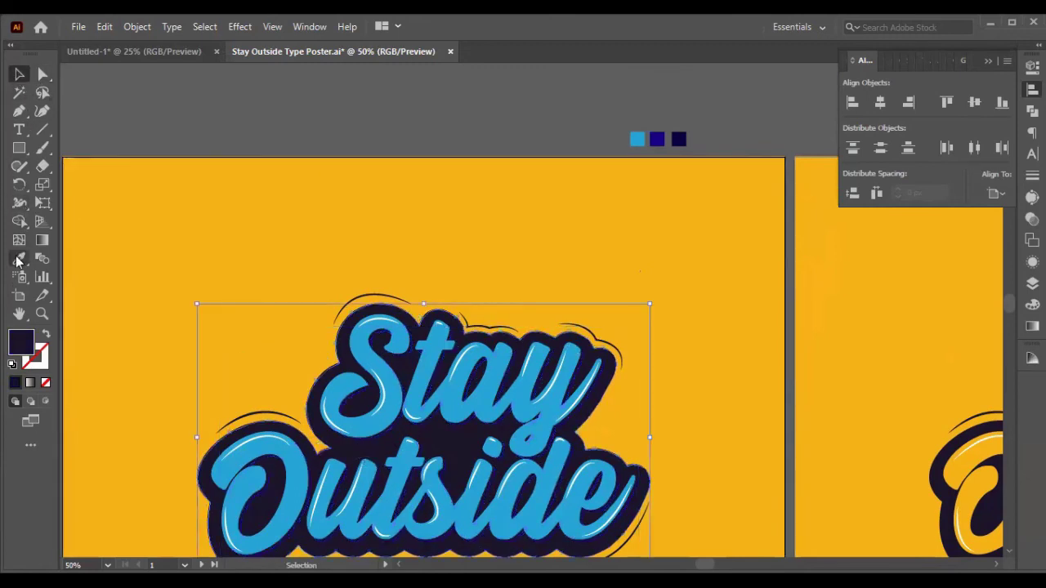
{"action": "left_click", "coordinate": [682, 139]}
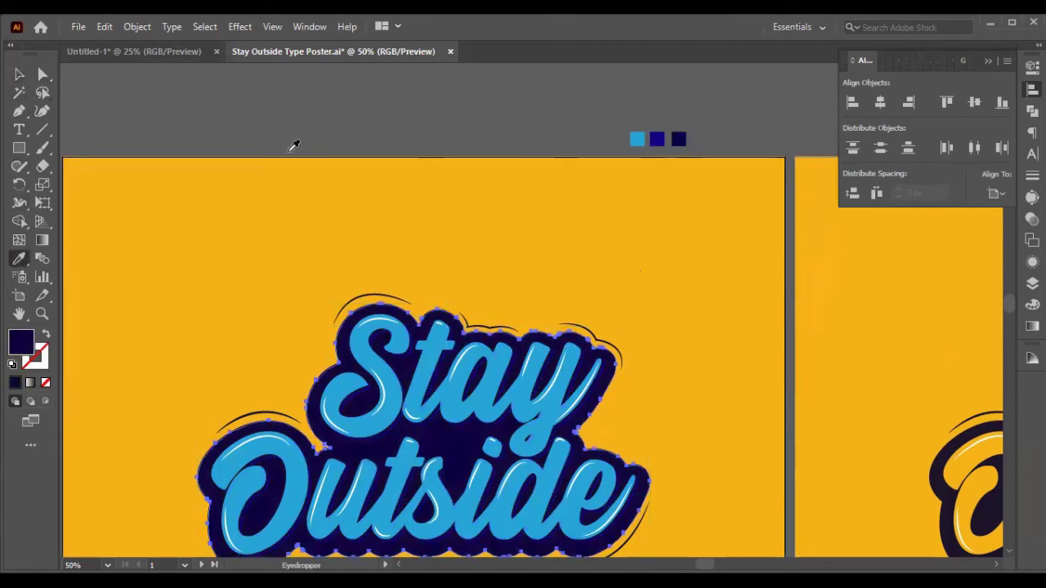
{"action": "left_click", "coordinate": [19, 74]}
{"action": "left_click", "coordinate": [187, 95]}
{"action": "scroll", "coordinate": [515, 310], "scroll_direction": "down", "scroll_amount": 2}
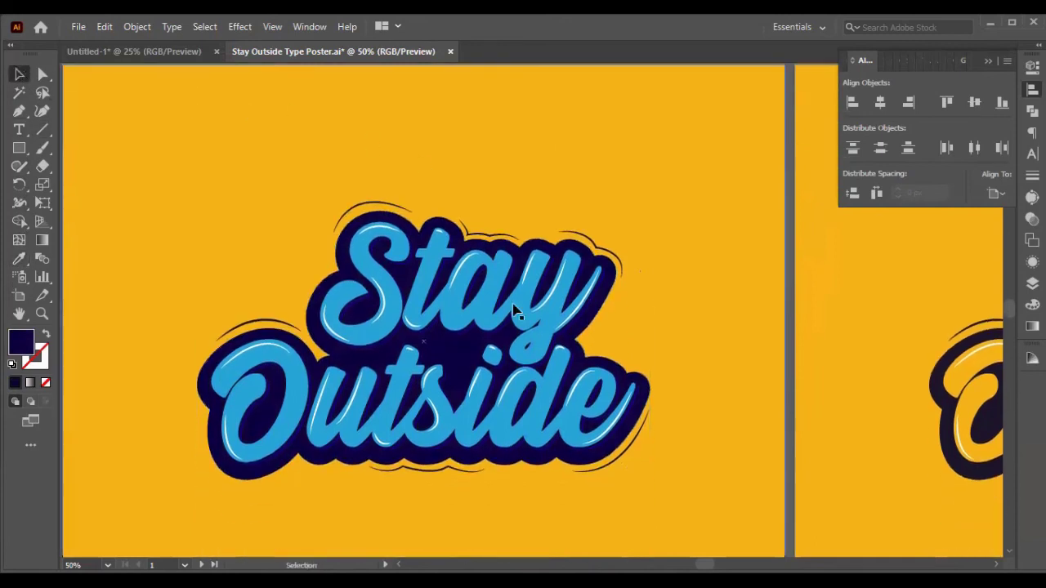
- Undo the backing shape's navy recolor and reapply it to compare the two colors
{"action": "left_click", "coordinate": [219, 233]}
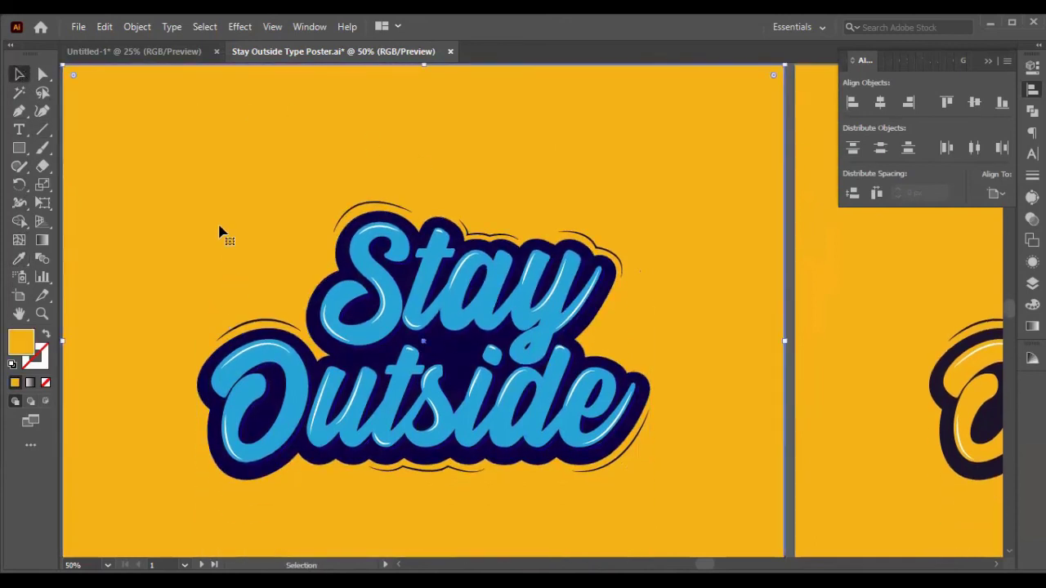
{"action": "key", "text": "ctrl+z"}
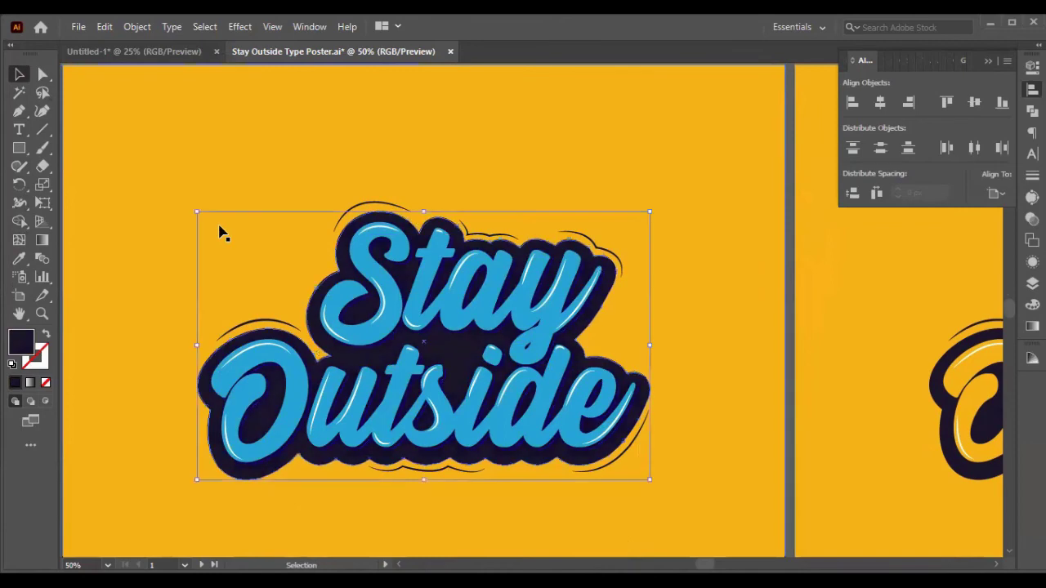
{"action": "key", "text": "ctrl+z"}
- Fill the yellow background rectangle of the first artboard with the light blue sampled from the letters
{"action": "left_click", "coordinate": [165, 168]}
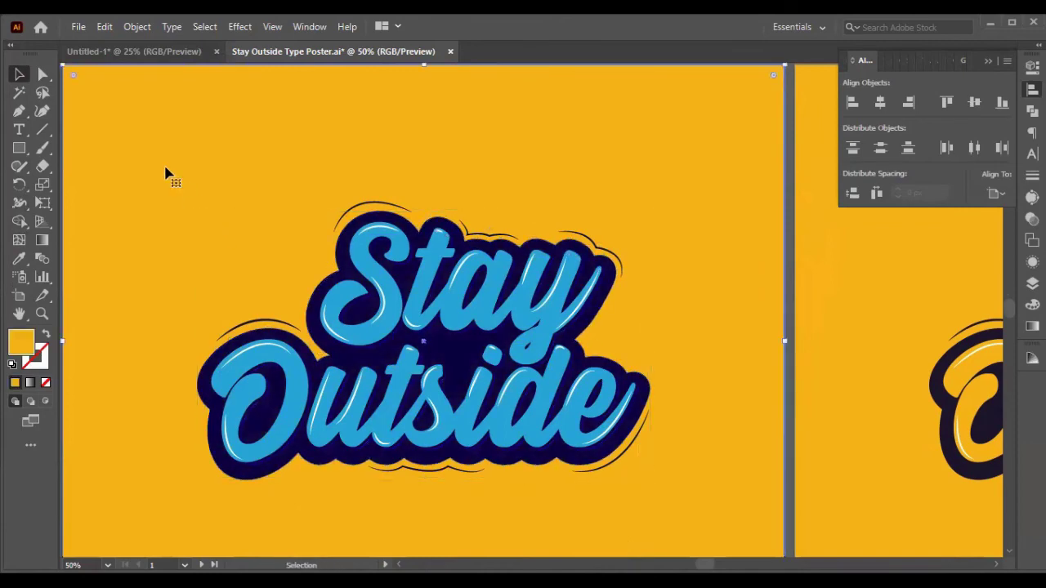
{"action": "left_click", "coordinate": [18, 258]}
{"action": "left_click", "coordinate": [304, 384]}
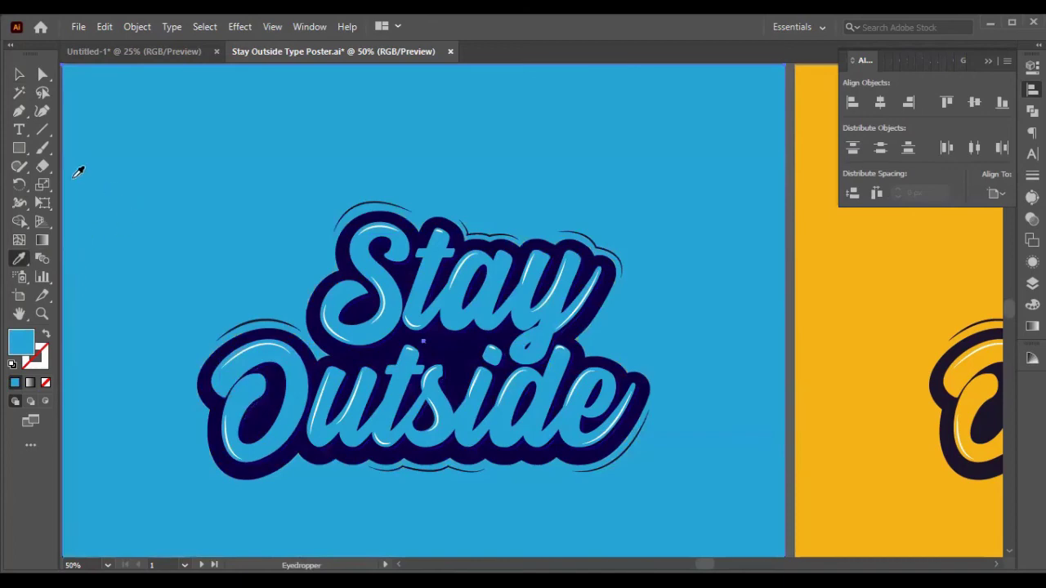
{"action": "left_click", "coordinate": [19, 74]}
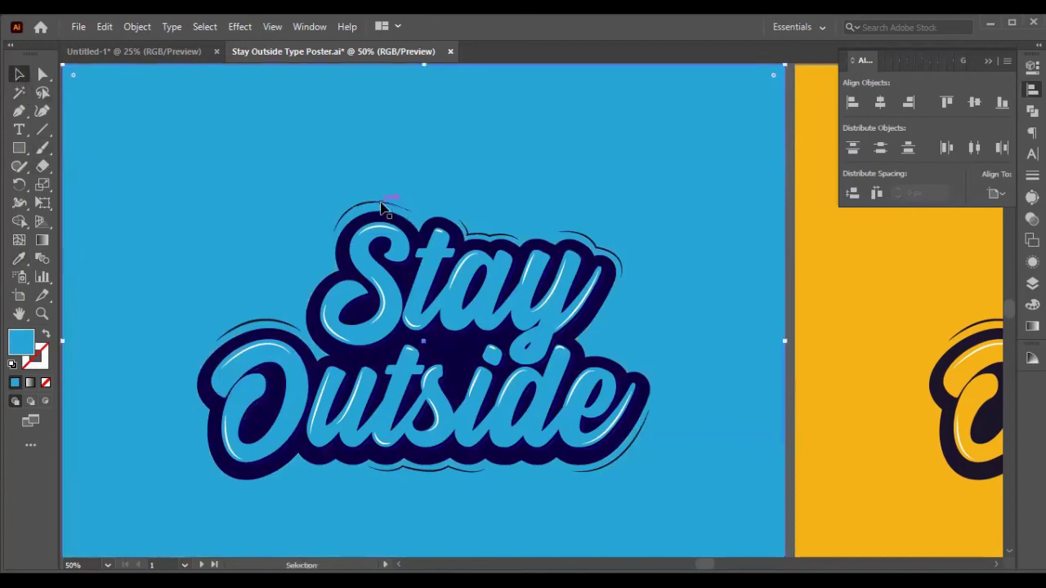
- Select all six thin edge lines around the lettering on the first artboard and group them
{"action": "left_click", "coordinate": [381, 206]}
{"action": "left_click", "coordinate": [484, 237], "text": "shift"}
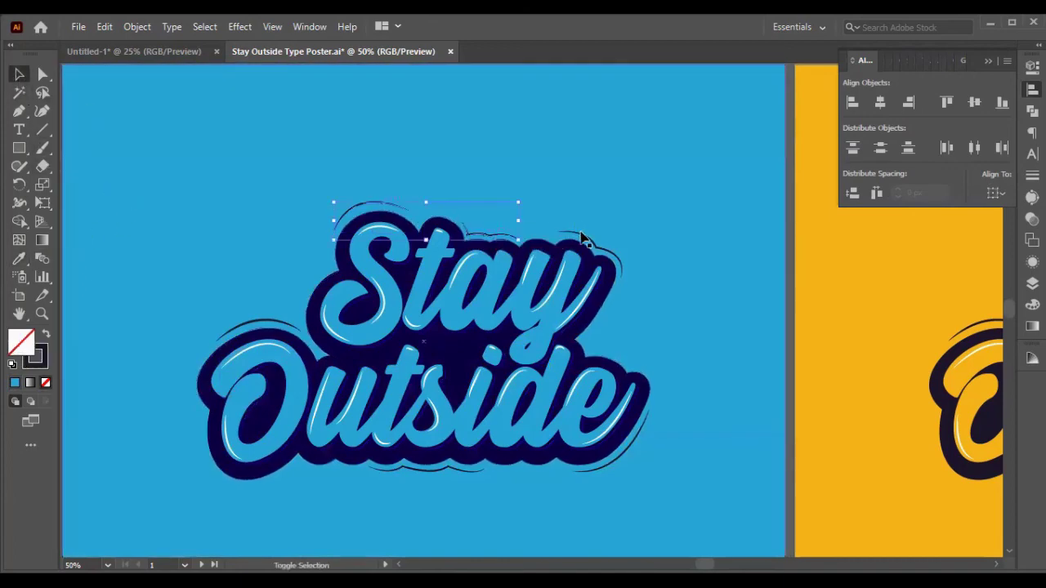
{"action": "left_click", "coordinate": [584, 237], "text": "shift"}
{"action": "left_click", "coordinate": [460, 479], "text": "shift"}
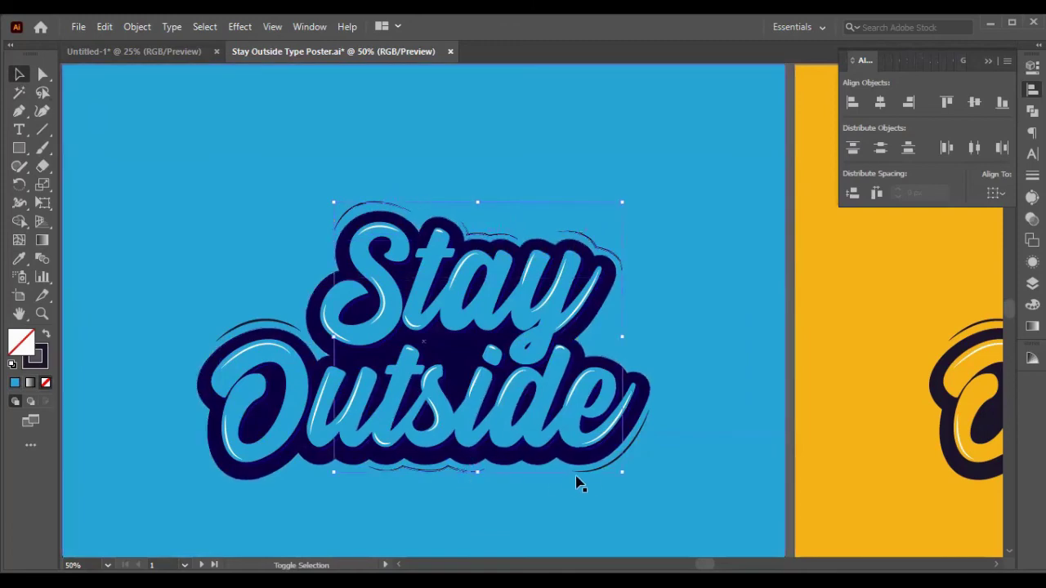
{"action": "left_click", "coordinate": [630, 446], "text": "shift"}
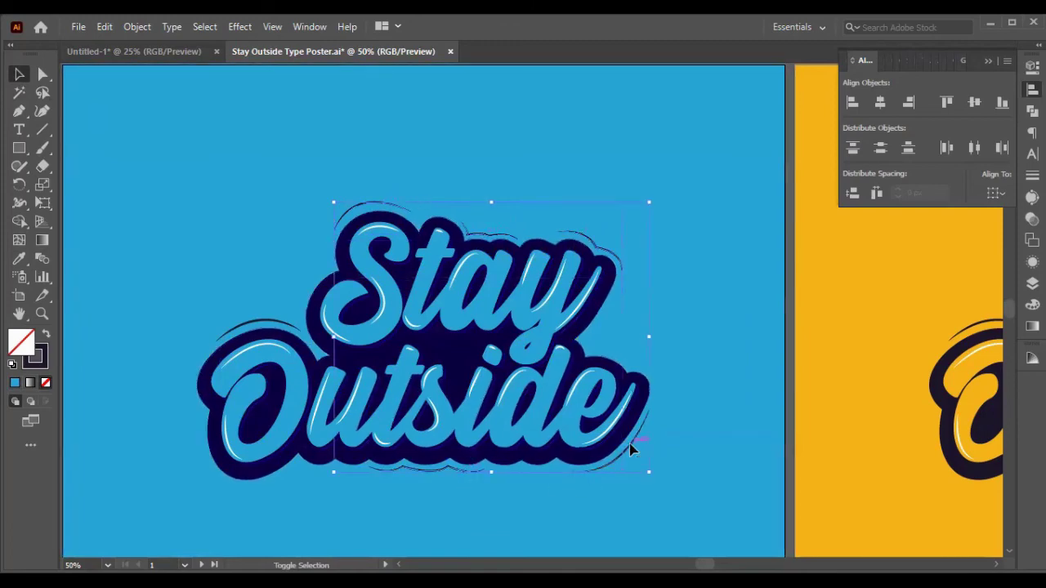
{"action": "left_click", "coordinate": [270, 324], "text": "shift"}
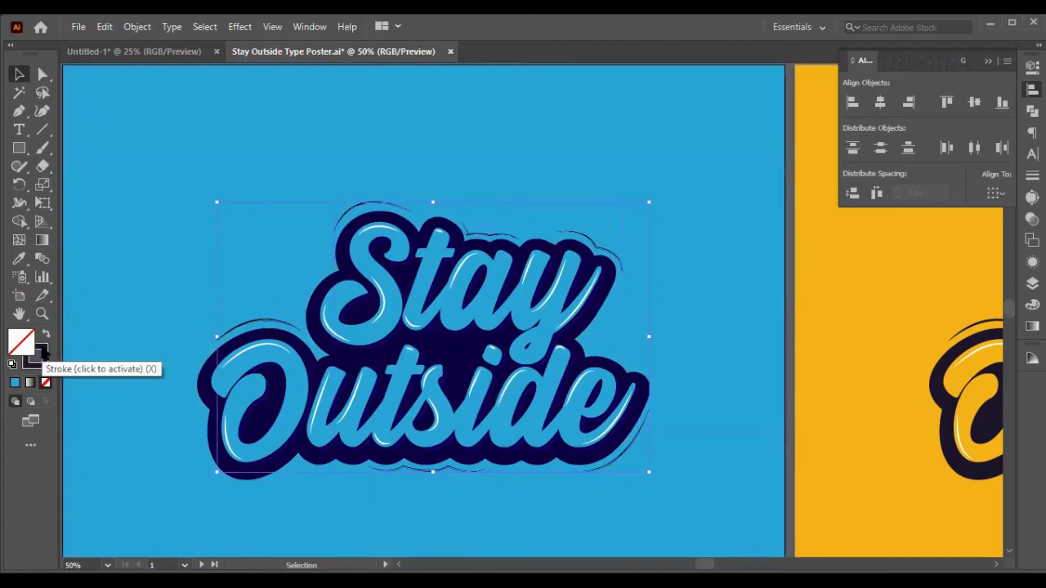
- Give the edge lines around the lettering the same navy stroke color as the backing shape, 000040
{"action": "left_click", "coordinate": [206, 393]}
{"action": "left_click", "coordinate": [209, 397]}
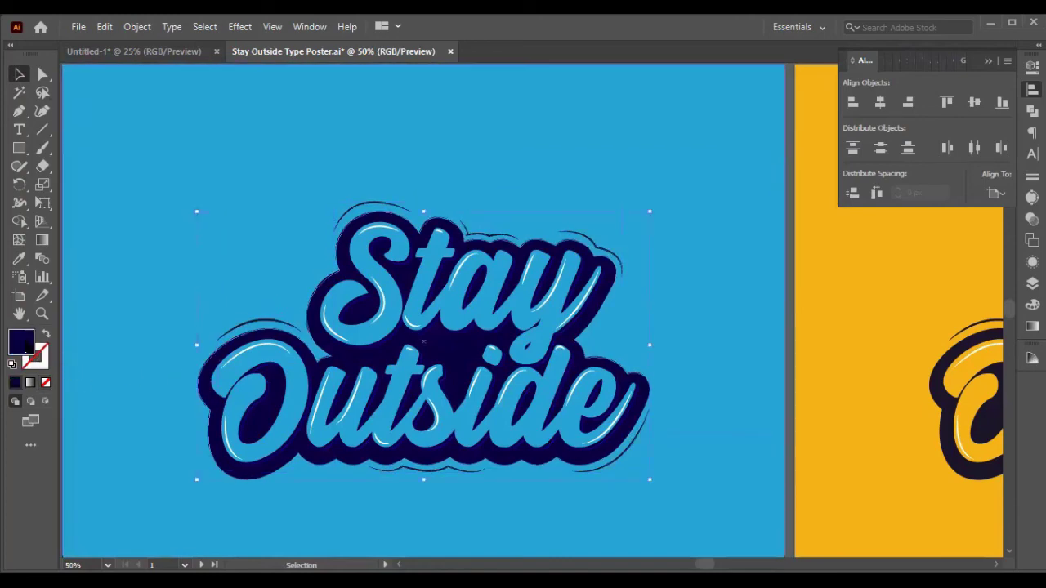
{"action": "double_click", "coordinate": [24, 343]}
{"action": "left_click", "coordinate": [903, 289]}
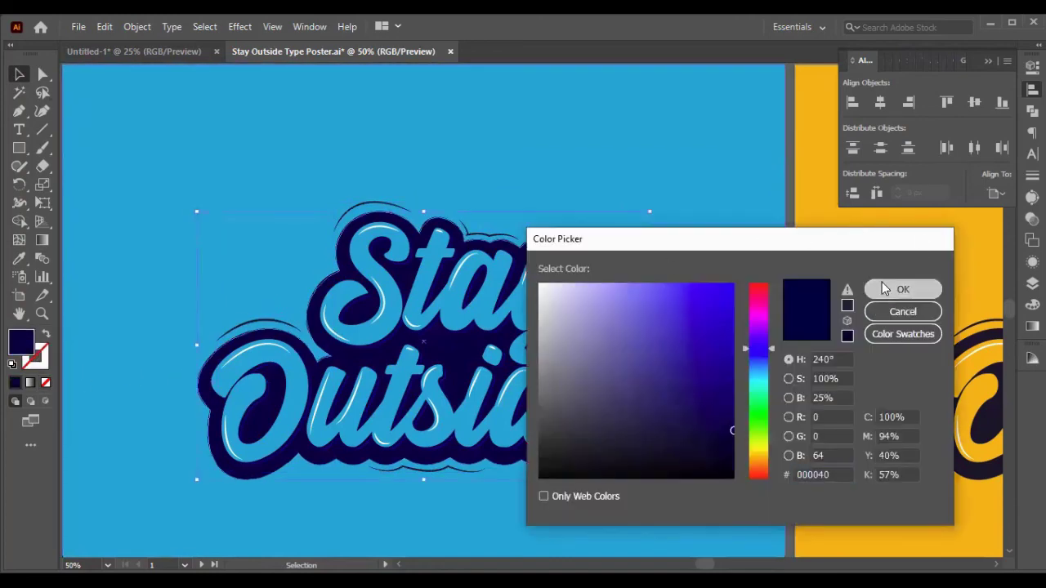
{"action": "left_click", "coordinate": [357, 211]}
{"action": "left_click", "coordinate": [358, 211]}
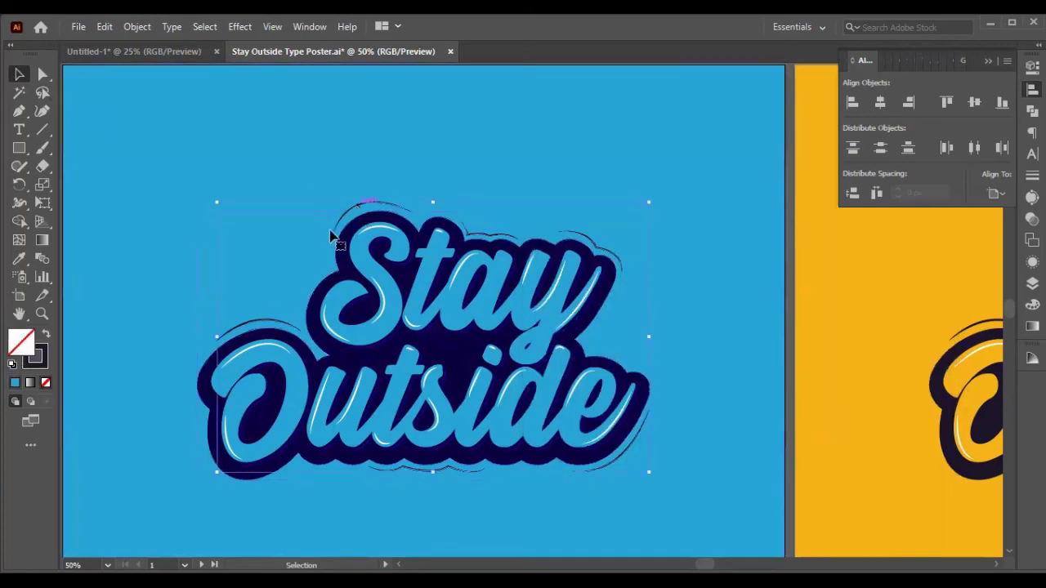
{"action": "left_click", "coordinate": [45, 358]}
{"action": "double_click", "coordinate": [45, 359]}
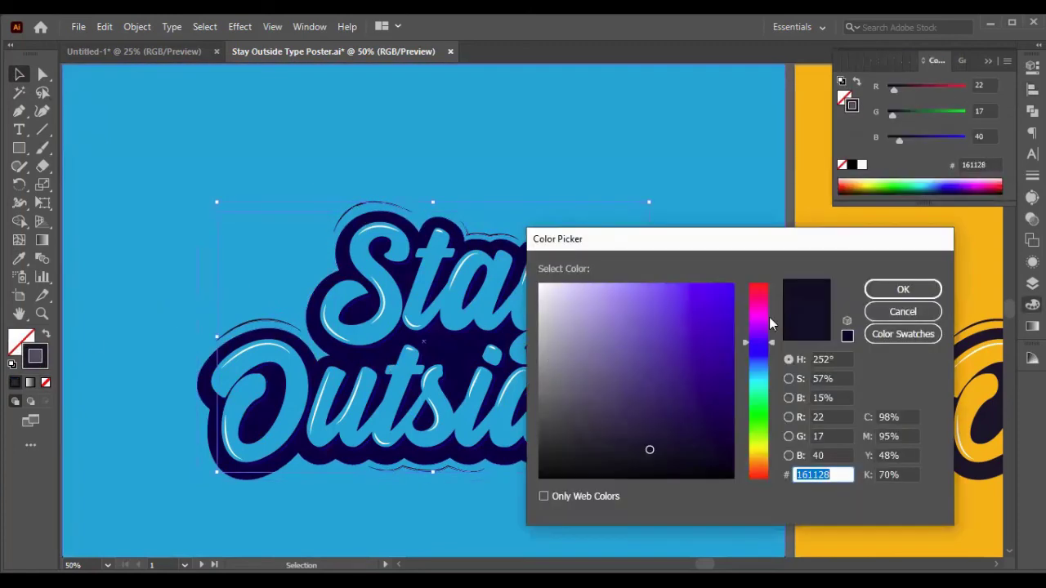
{"action": "left_click", "coordinate": [903, 289]}
{"action": "left_click", "coordinate": [528, 155]}
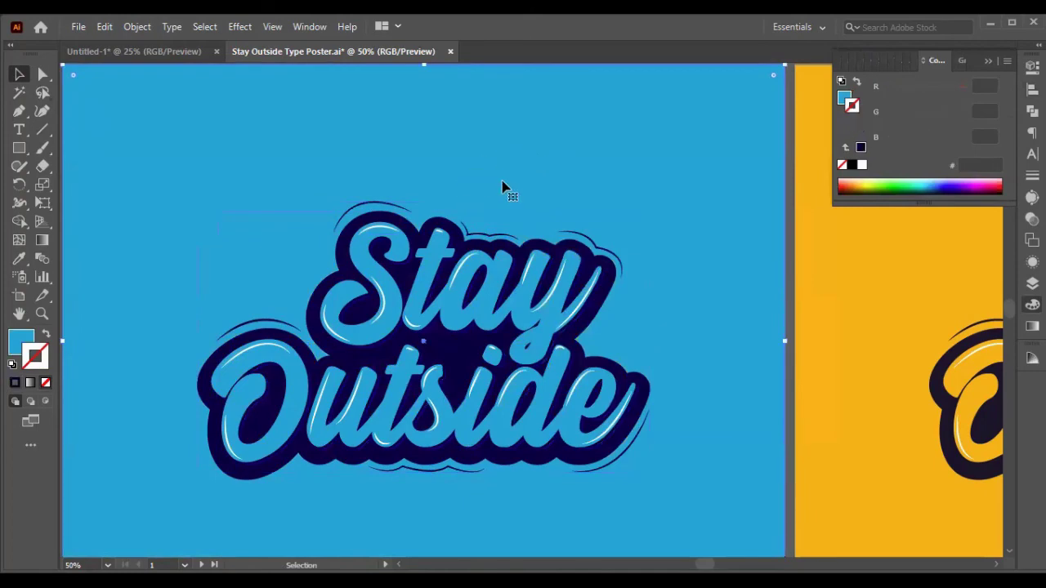
- Delete the three blue sample swatches above the first artboard and save the document
{"action": "scroll", "coordinate": [502, 188], "scroll_direction": "down", "scroll_amount": 1, "text": "alt"}
{"action": "scroll", "coordinate": [568, 127], "scroll_direction": "up", "scroll_amount": 1}
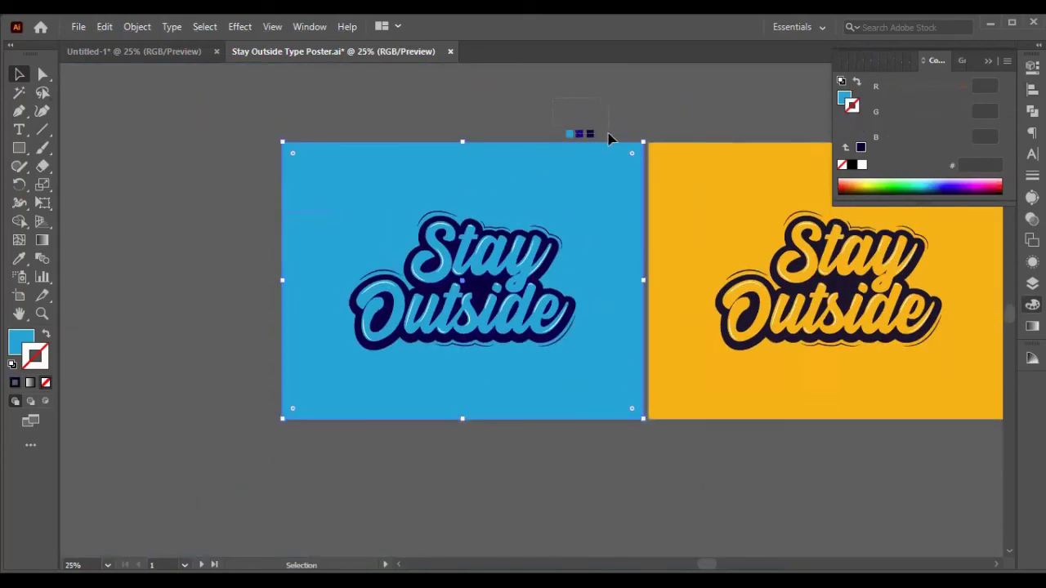
{"action": "left_click", "coordinate": [548, 117]}
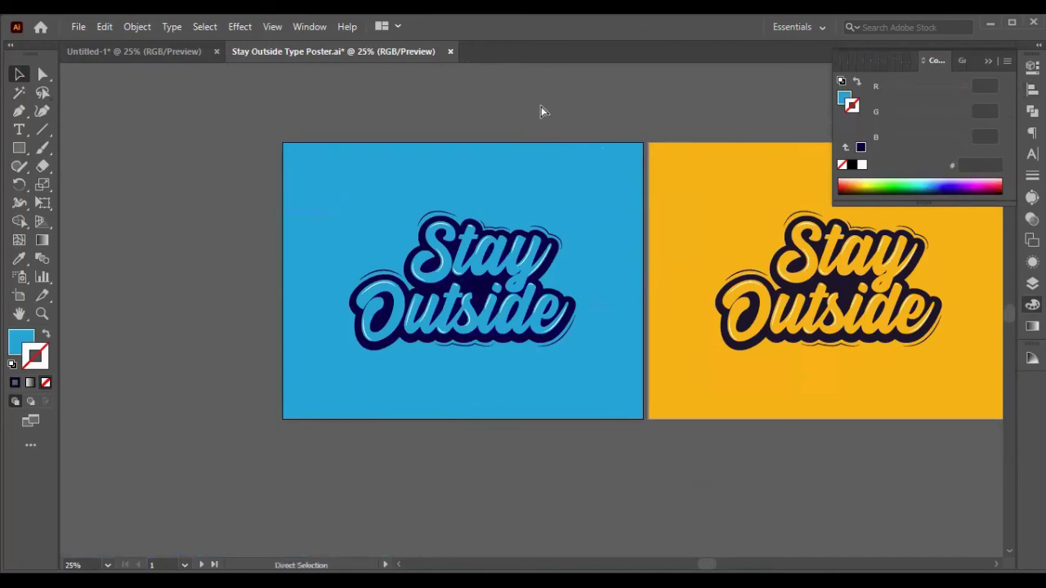
{"action": "key", "text": "ctrl+s"}
- Look over the blue and yellow poster versions side by side
{"action": "scroll", "coordinate": [560, 108], "scroll_direction": "down", "scroll_amount": 3}
{"action": "scroll", "coordinate": [561, 117], "scroll_direction": "up", "scroll_amount": 6}
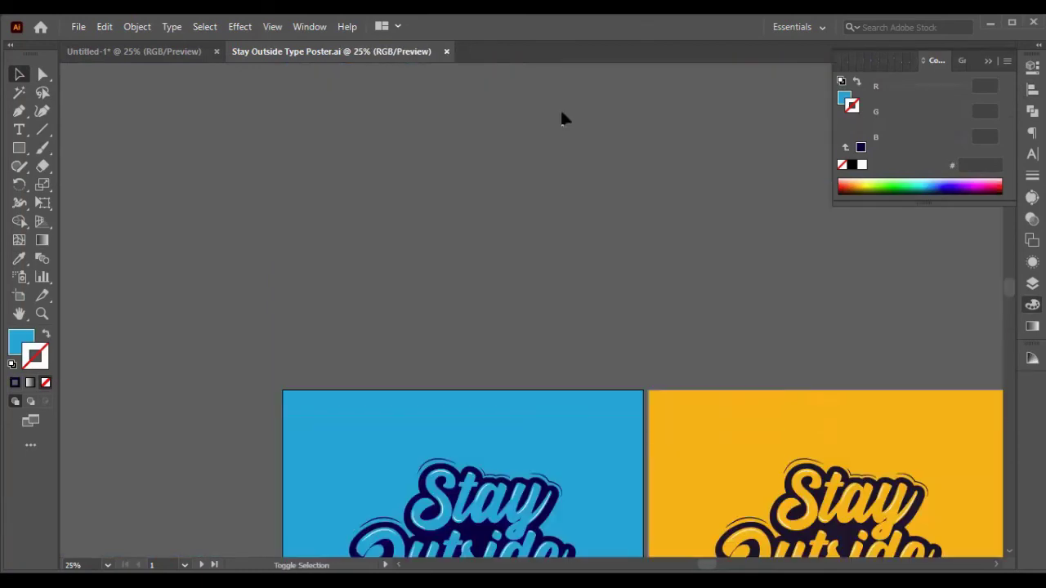
{"action": "scroll", "coordinate": [551, 189], "scroll_direction": "down", "scroll_amount": 1}
{"action": "scroll", "coordinate": [551, 188], "scroll_direction": "down", "scroll_amount": 3}
{"action": "scroll", "coordinate": [564, 318], "scroll_direction": "right", "scroll_amount": 3, "text": "ctrl"}
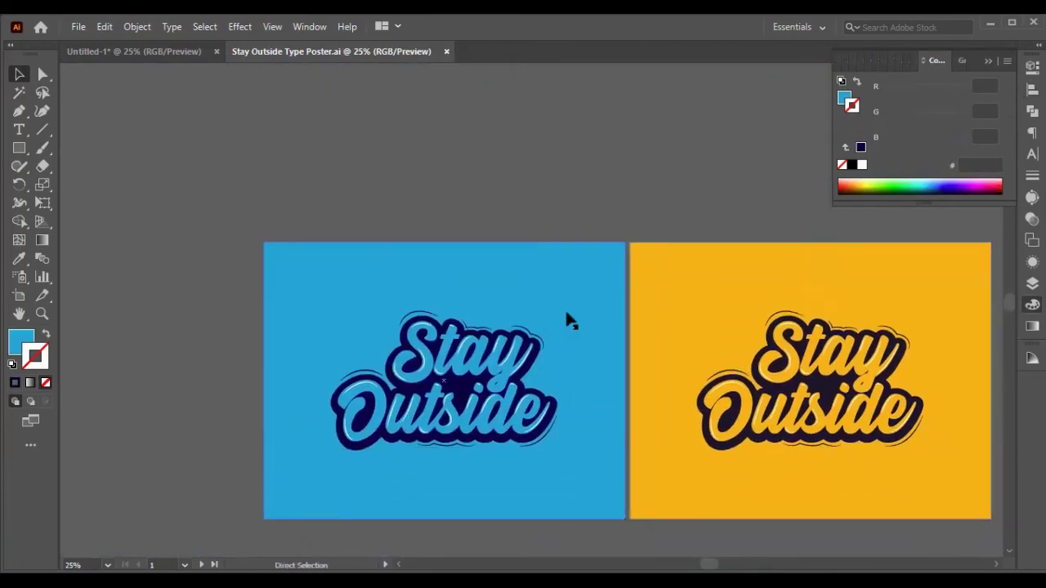
{"action": "scroll", "coordinate": [565, 318], "scroll_direction": "right", "scroll_amount": 2, "text": "ctrl"}
{"action": "scroll", "coordinate": [528, 290], "scroll_direction": "right", "scroll_amount": 1, "text": "ctrl"}
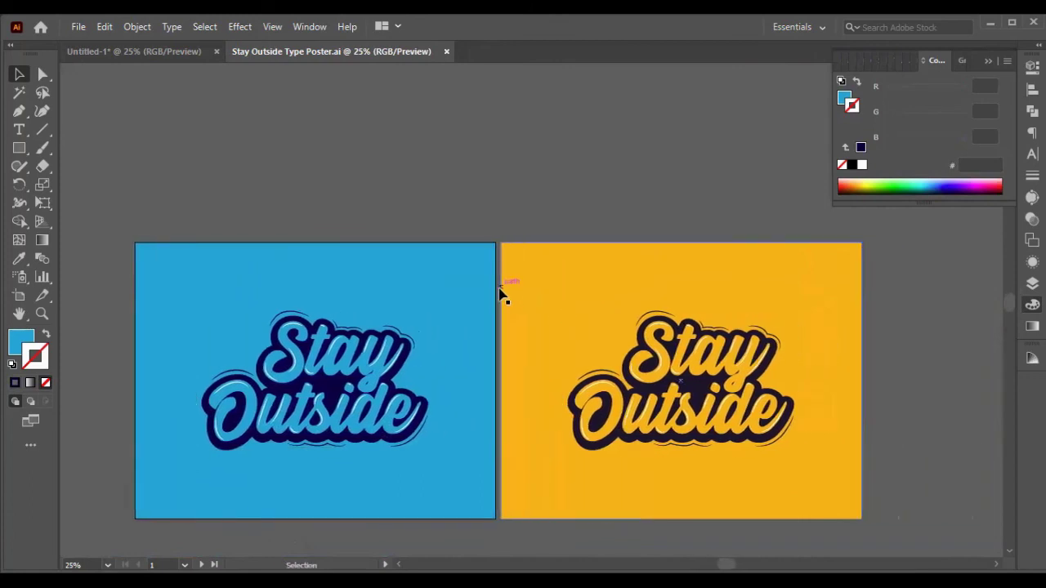
{"action": "scroll", "coordinate": [502, 296], "scroll_direction": "down", "scroll_amount": 3}
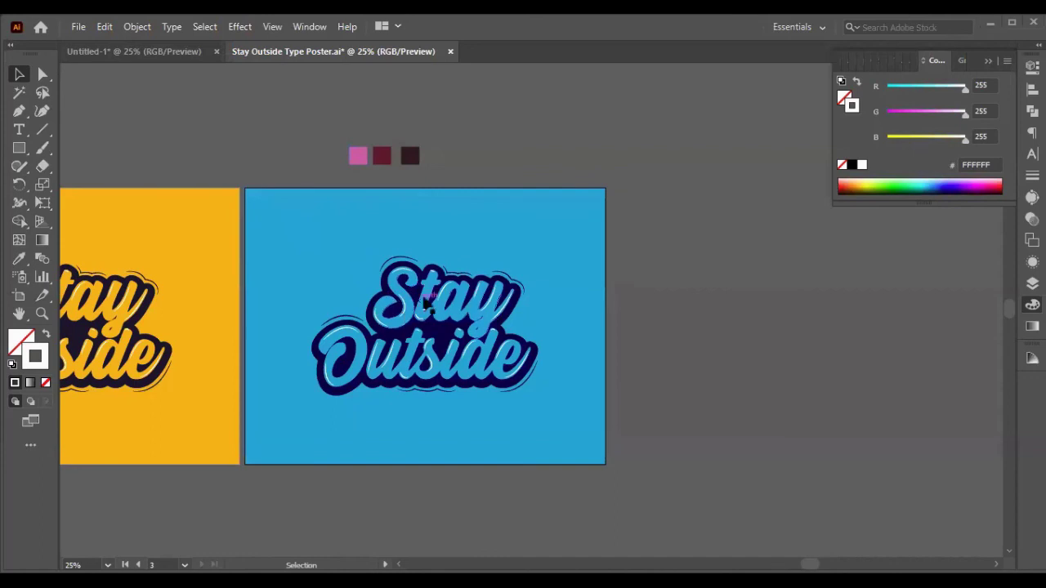
- Recolor the "Stay" and "Outside" letters on the third artboard with the pink of the sample swatch above it
{"action": "key", "text": "ctrl+plus"}
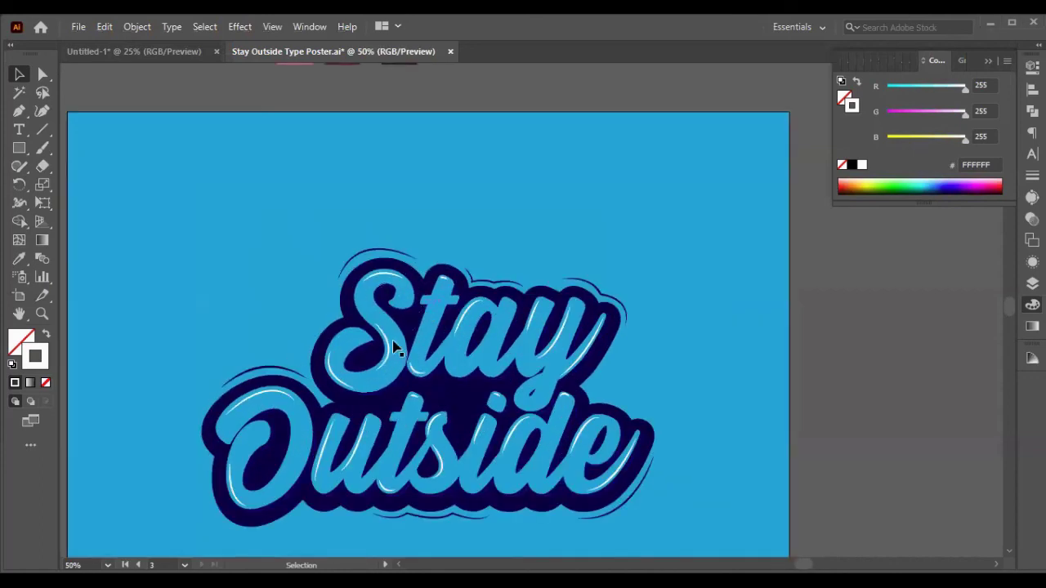
{"action": "left_click", "coordinate": [400, 345]}
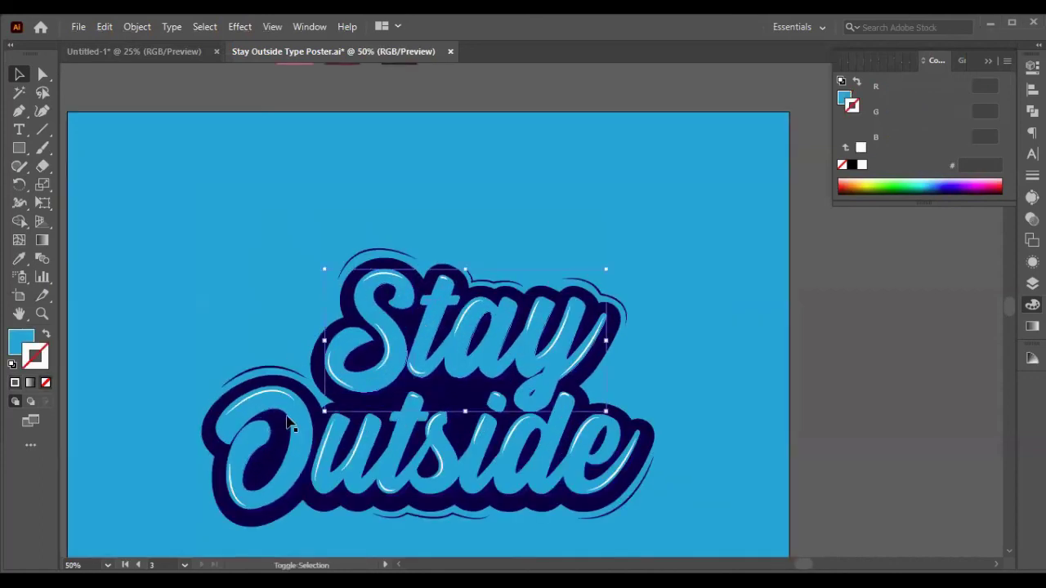
{"action": "left_click", "coordinate": [326, 478], "text": "shift"}
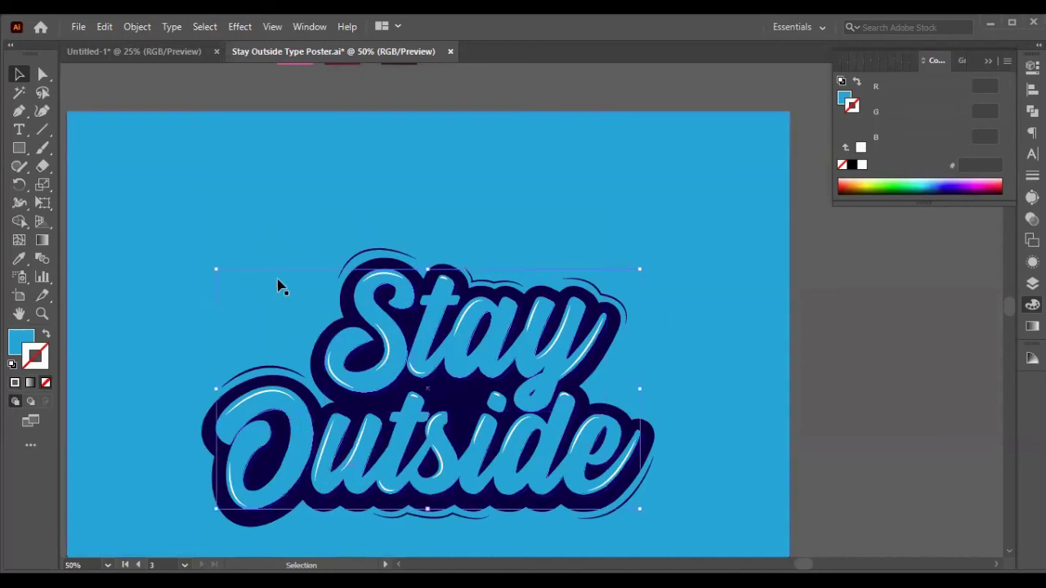
{"action": "scroll", "coordinate": [276, 278], "scroll_direction": "up", "scroll_amount": 3}
{"action": "key", "text": "i"}
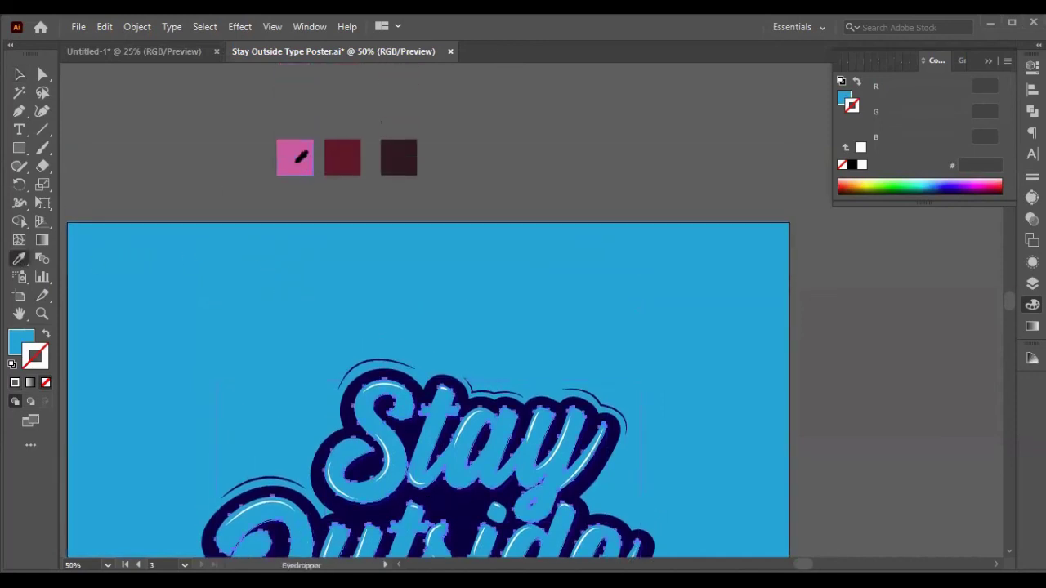
{"action": "left_click", "coordinate": [43, 75]}
{"action": "scroll", "coordinate": [288, 143], "scroll_direction": "down", "scroll_amount": 3}
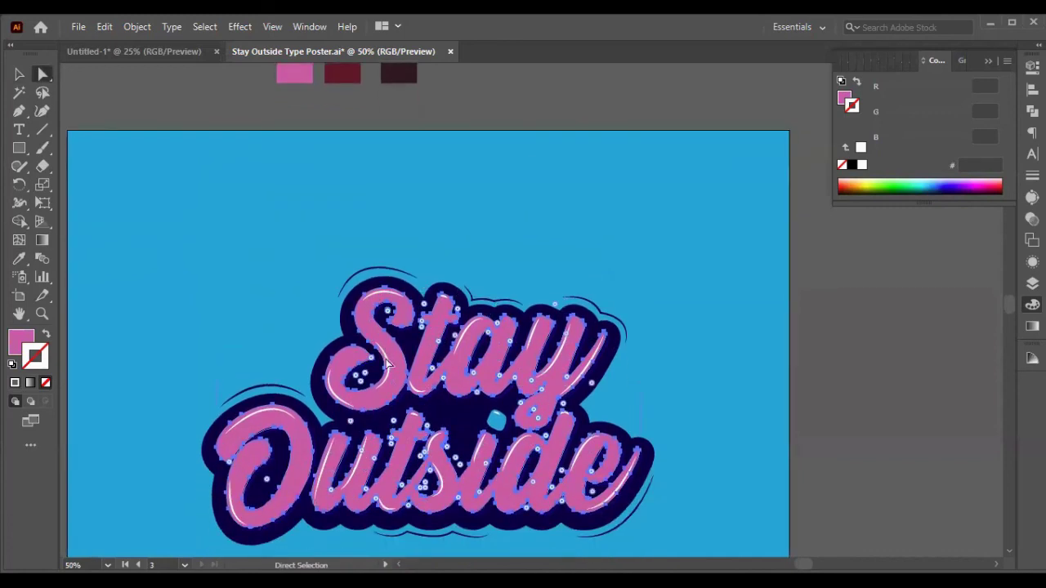
{"action": "scroll", "coordinate": [309, 445], "scroll_direction": "down", "scroll_amount": 1}
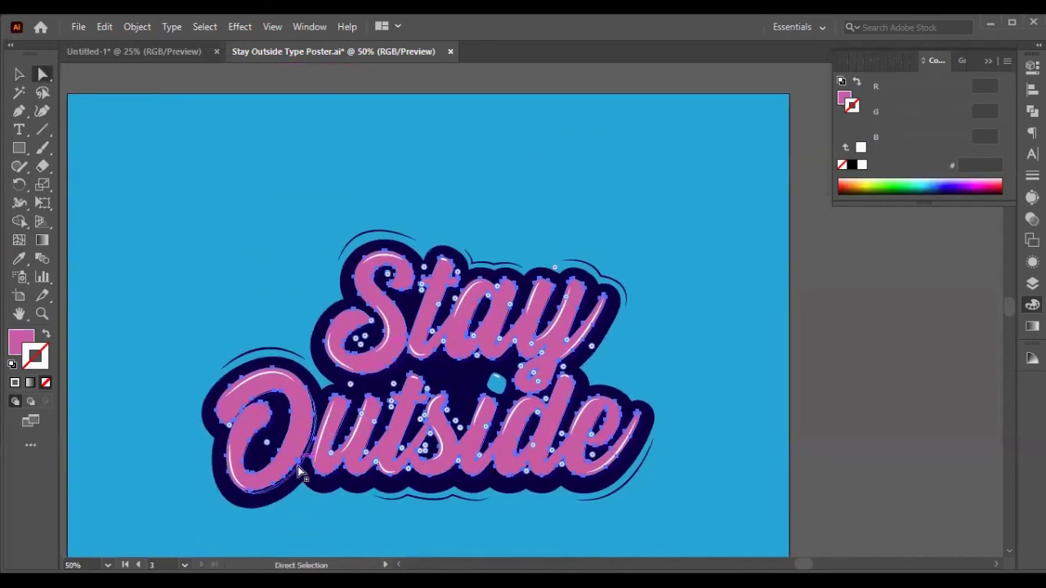
- Recolor the inner shadow shape behind the letters on the third artboard with the maroon of the middle swatch, 611424
{"action": "left_click", "coordinate": [19, 75]}
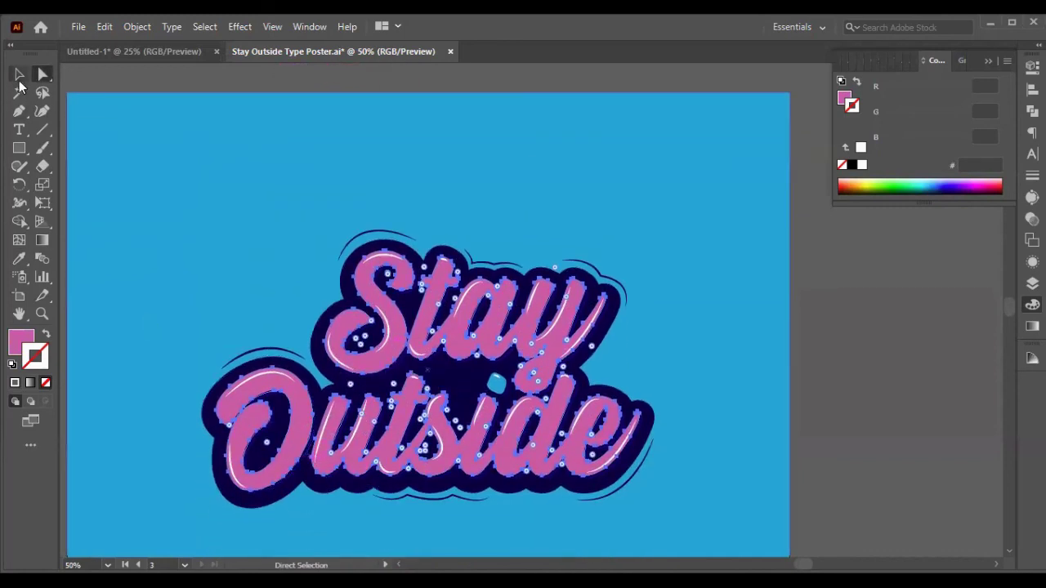
{"action": "left_click", "coordinate": [315, 470]}
{"action": "scroll", "coordinate": [286, 248], "scroll_direction": "up", "scroll_amount": 3}
{"action": "scroll", "coordinate": [286, 248], "scroll_direction": "up", "scroll_amount": 1}
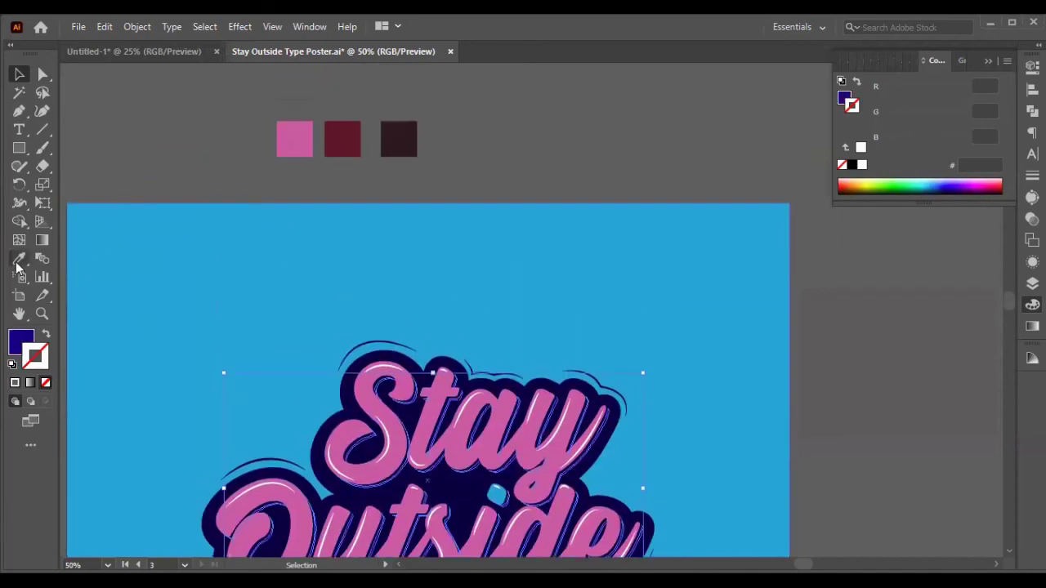
{"action": "left_click", "coordinate": [16, 331]}
{"action": "left_click", "coordinate": [19, 259]}
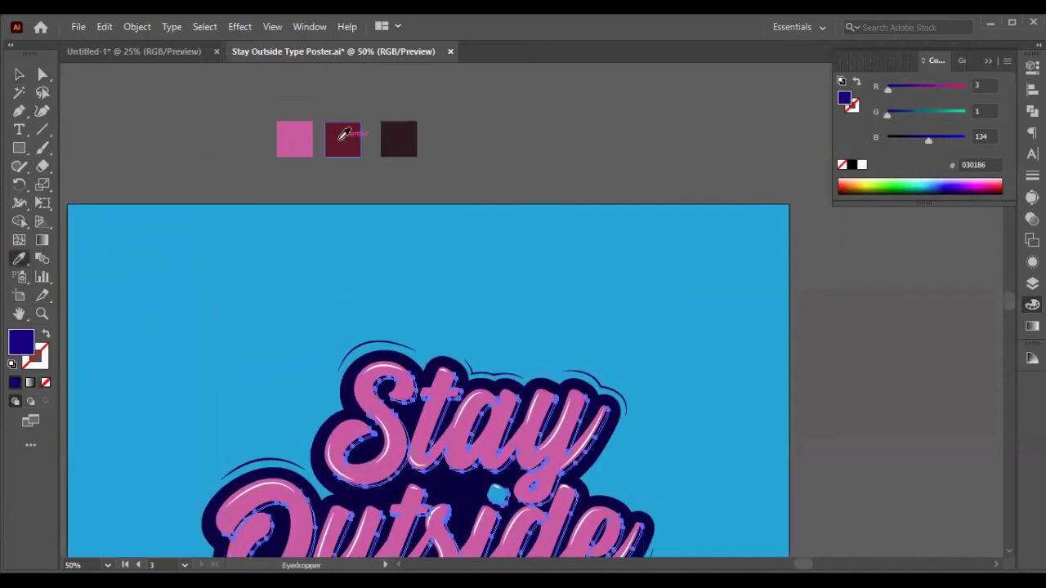
{"action": "left_click", "coordinate": [343, 139]}
{"action": "left_click", "coordinate": [18, 75]}
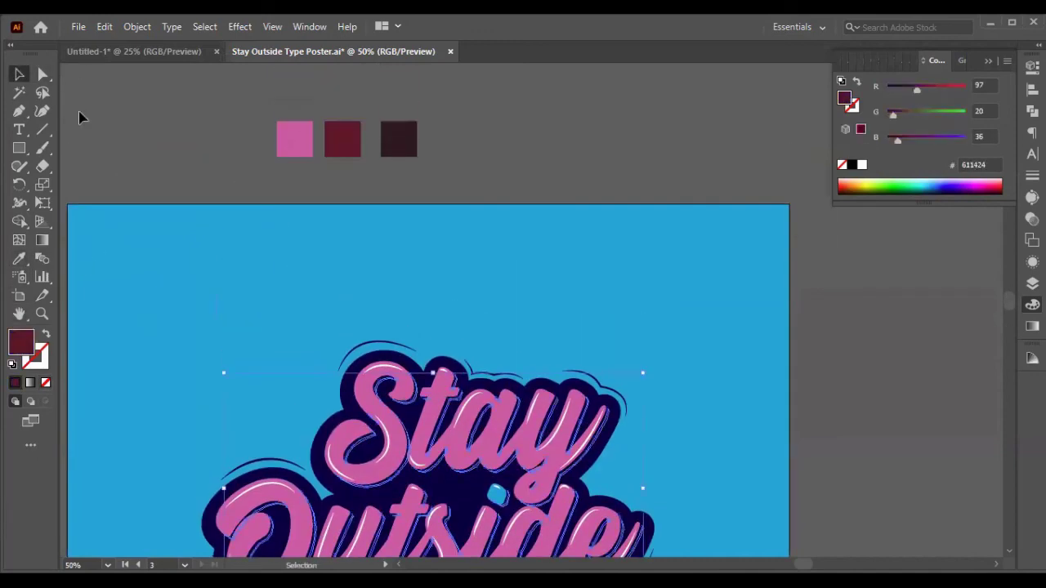
- Recolor the backing shape around the lettering on the third artboard with the dark maroon of the darkest swatch, 2F141D
{"action": "left_click", "coordinate": [325, 472]}
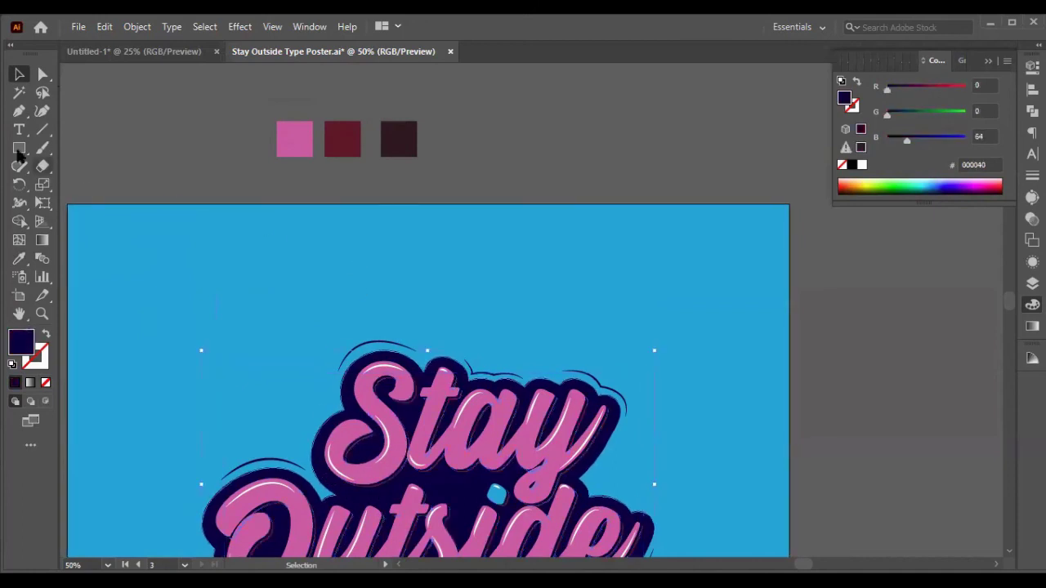
{"action": "left_click", "coordinate": [19, 259]}
{"action": "left_click", "coordinate": [413, 135]}
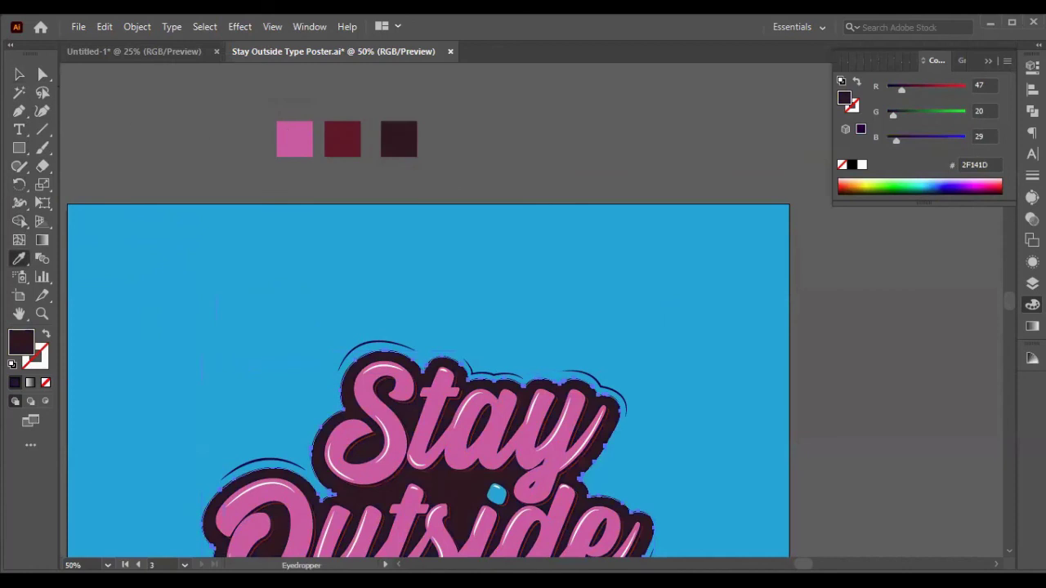
{"action": "left_click", "coordinate": [21, 89]}
{"action": "left_click", "coordinate": [18, 75]}
{"action": "left_click", "coordinate": [85, 101]}
- Copy the darkest swatch's color code and set the stroke of the edge lines around the third lettering to 2F141D
{"action": "scroll", "coordinate": [238, 404], "scroll_direction": "down", "scroll_amount": 1}
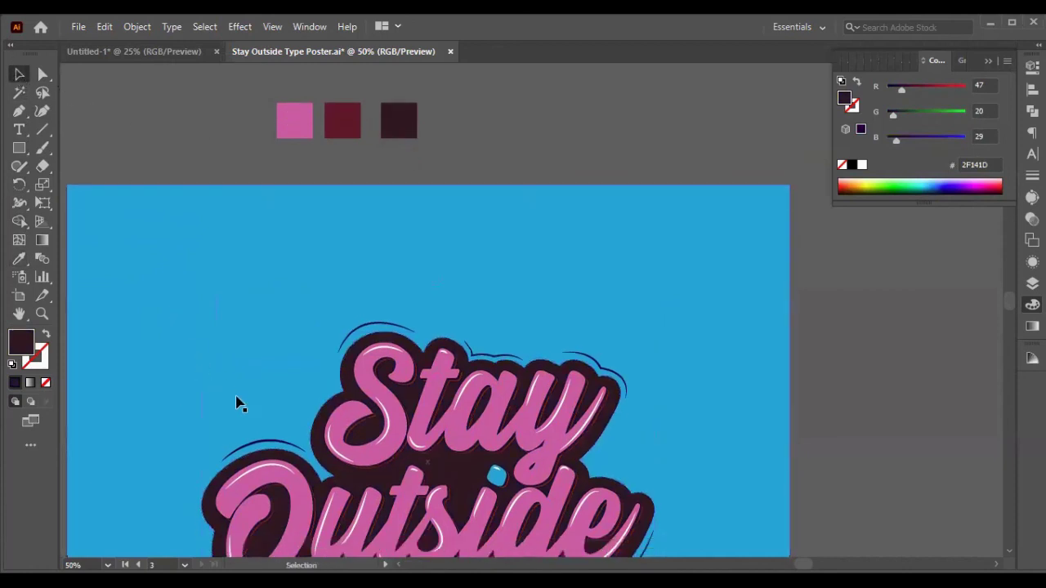
{"action": "left_click", "coordinate": [257, 442]}
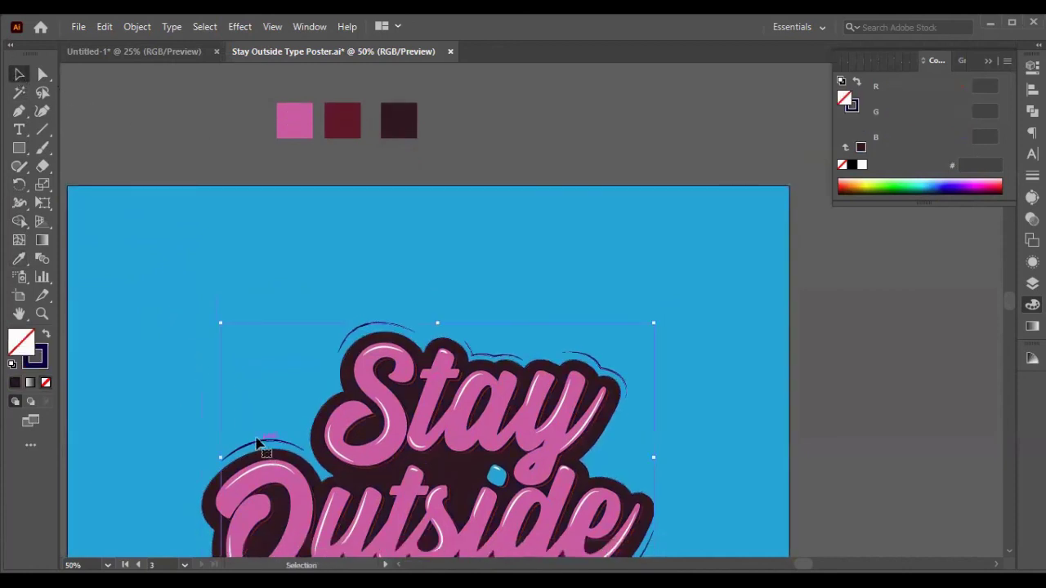
{"action": "left_click", "coordinate": [39, 357]}
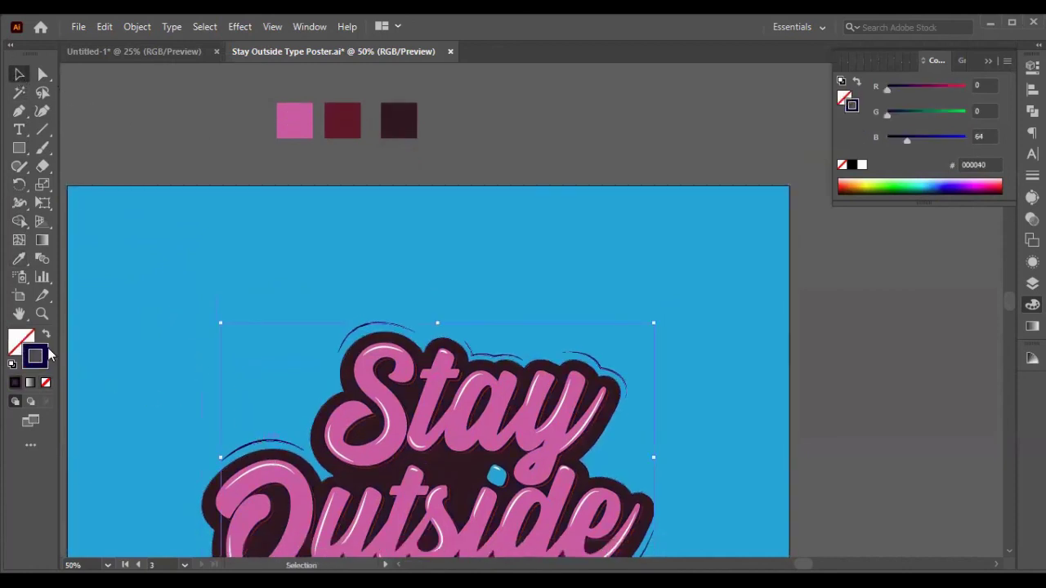
{"action": "left_click", "coordinate": [336, 131]}
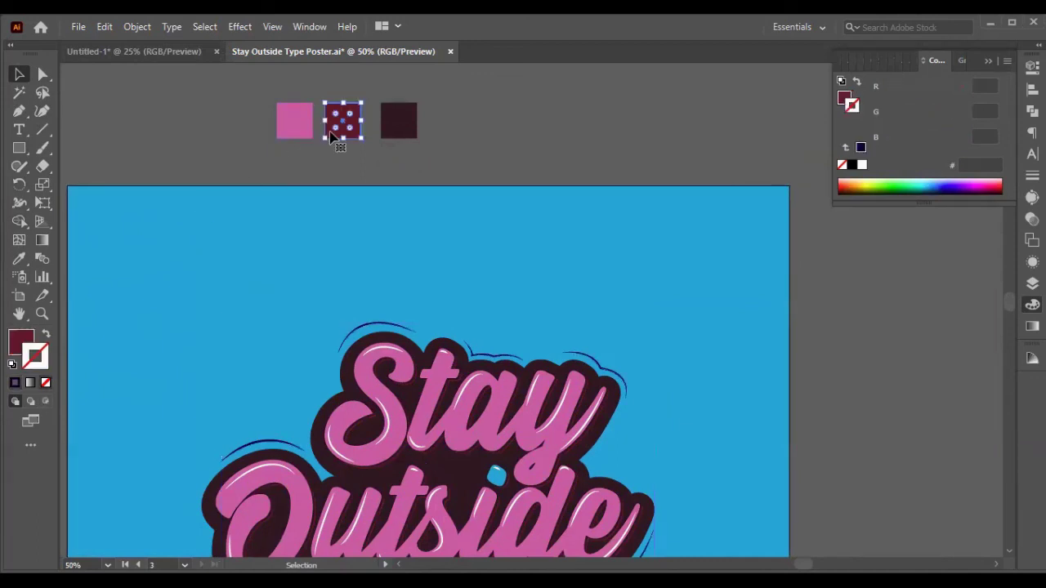
{"action": "left_click", "coordinate": [395, 118]}
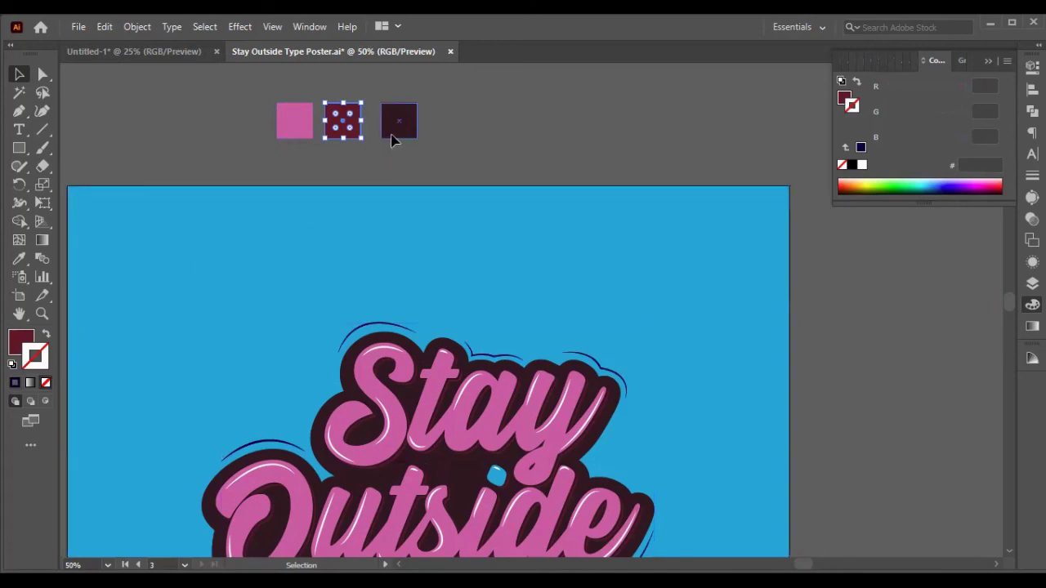
{"action": "left_click", "coordinate": [15, 345]}
{"action": "double_click", "coordinate": [13, 344]}
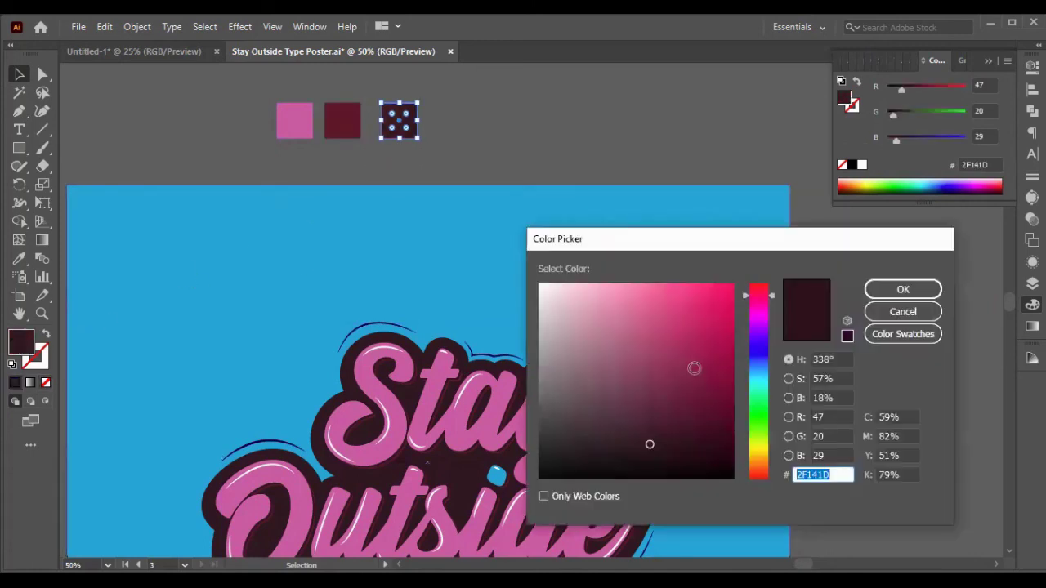
{"action": "left_click", "coordinate": [884, 292]}
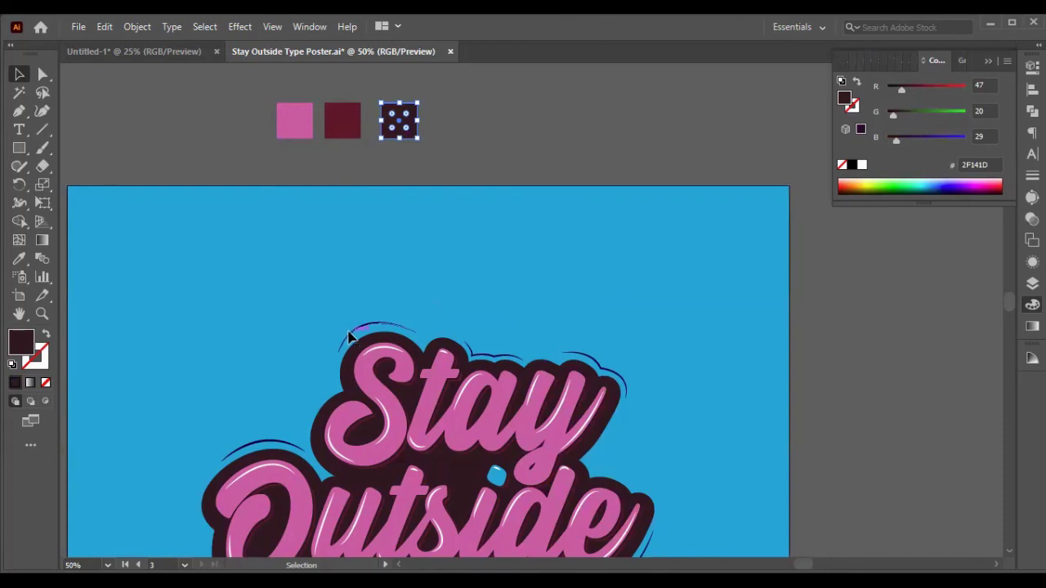
{"action": "left_click", "coordinate": [351, 339]}
{"action": "double_click", "coordinate": [36, 358]}
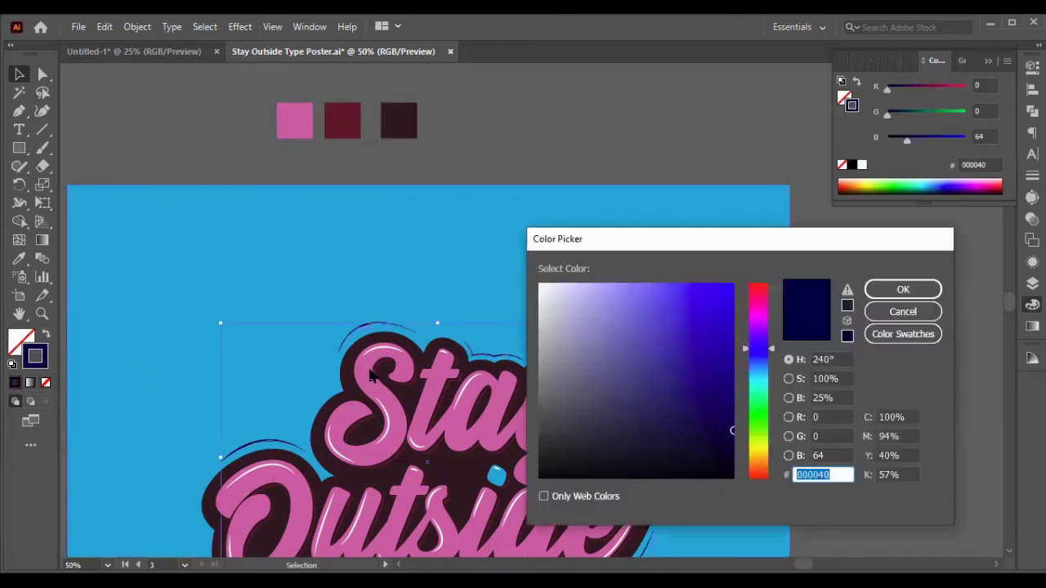
{"action": "key", "text": "Return"}
- Fill the third artboard's background with the letters' pink and delete the three sample swatches above the artboard
{"action": "left_click", "coordinate": [142, 256]}
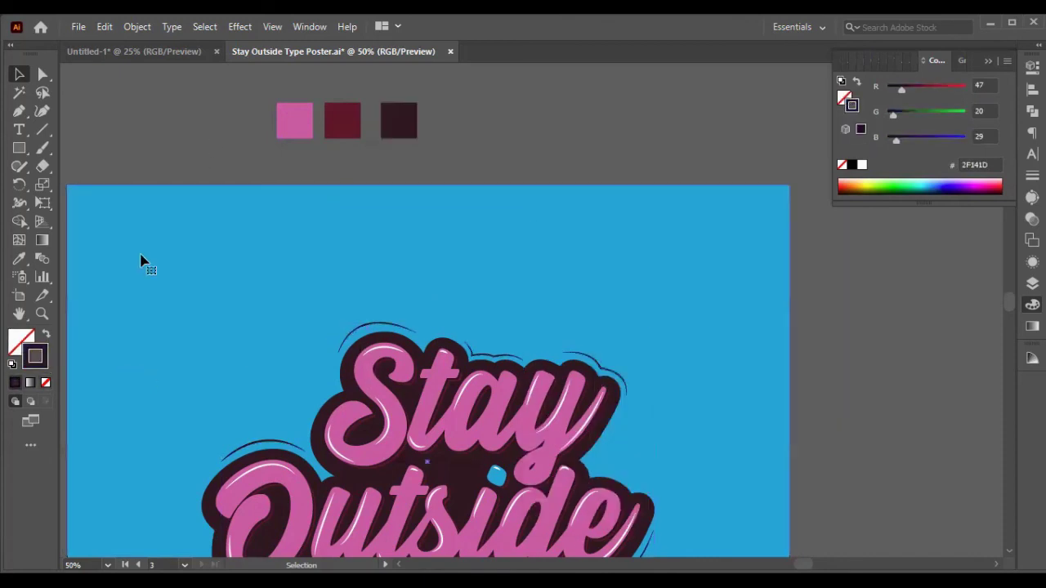
{"action": "left_click", "coordinate": [19, 258]}
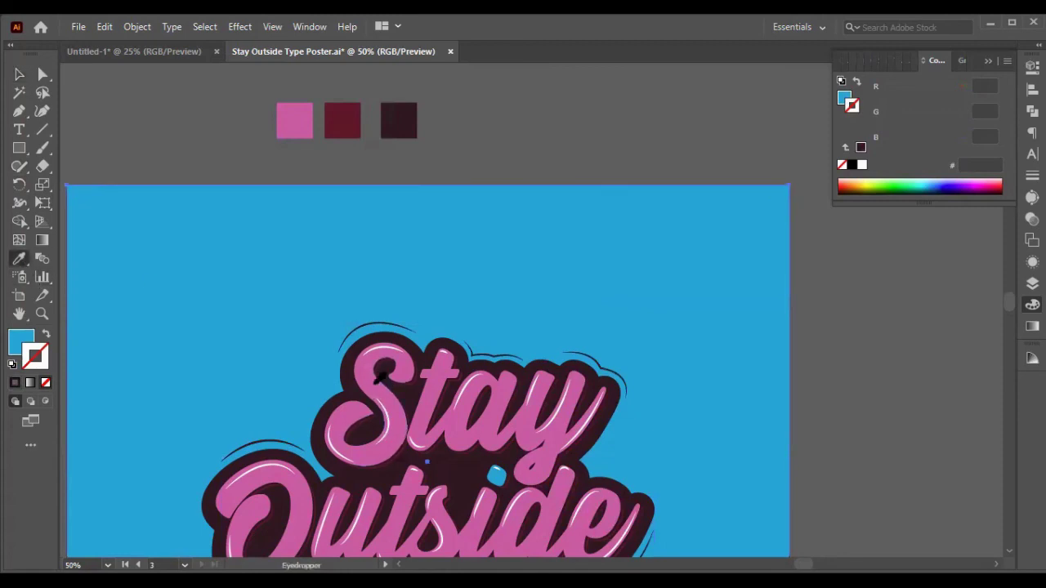
{"action": "left_click", "coordinate": [372, 373]}
{"action": "left_click", "coordinate": [19, 74]}
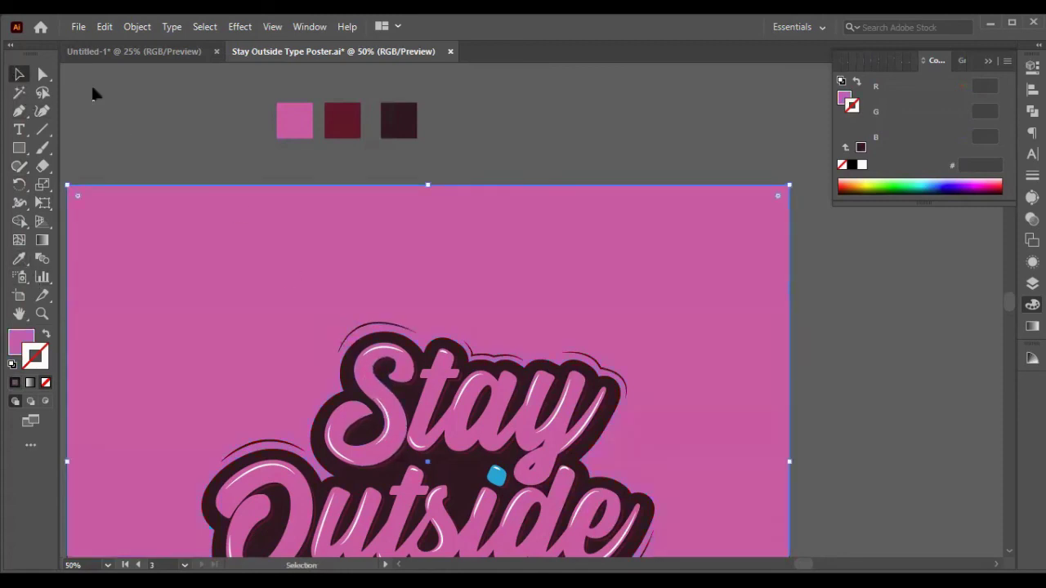
{"action": "left_click_drag", "start_coordinate": [181, 72], "coordinate": [421, 139]}
{"action": "key", "text": "Delete"}
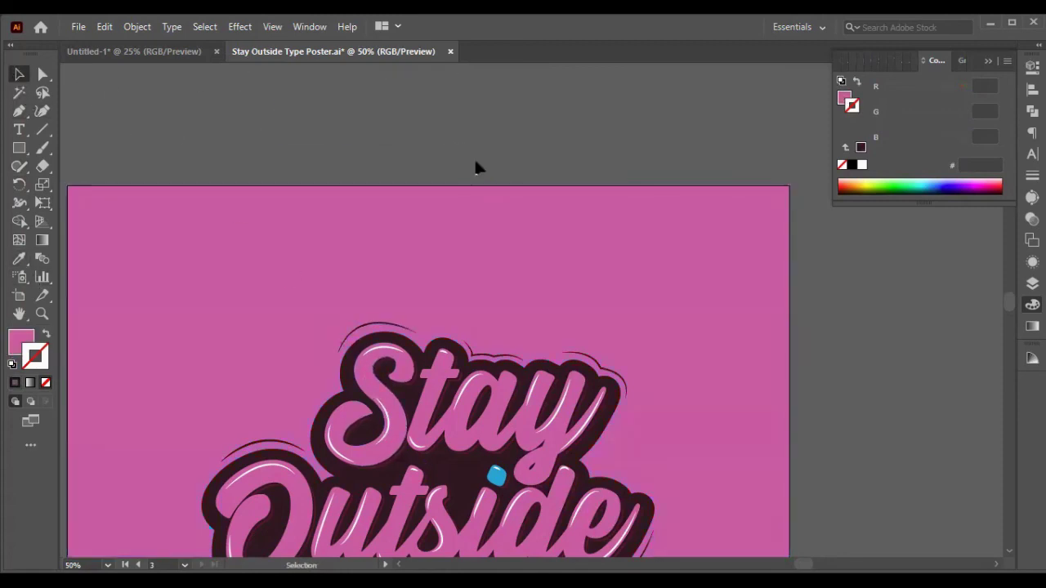
- Recolor the blue dot of the "i" in "Outside" on the third artboard with the same pink as the background
{"action": "scroll", "coordinate": [490, 229], "scroll_direction": "down", "scroll_amount": 3}
{"action": "scroll", "coordinate": [500, 258], "scroll_direction": "down", "scroll_amount": 2}
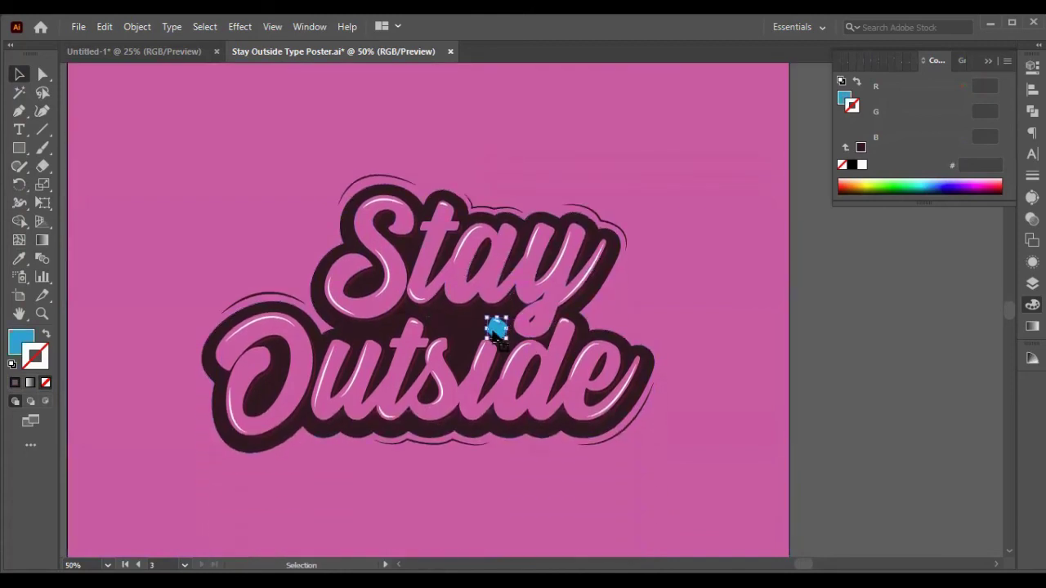
{"action": "left_click", "coordinate": [21, 259]}
{"action": "left_click", "coordinate": [179, 311]}
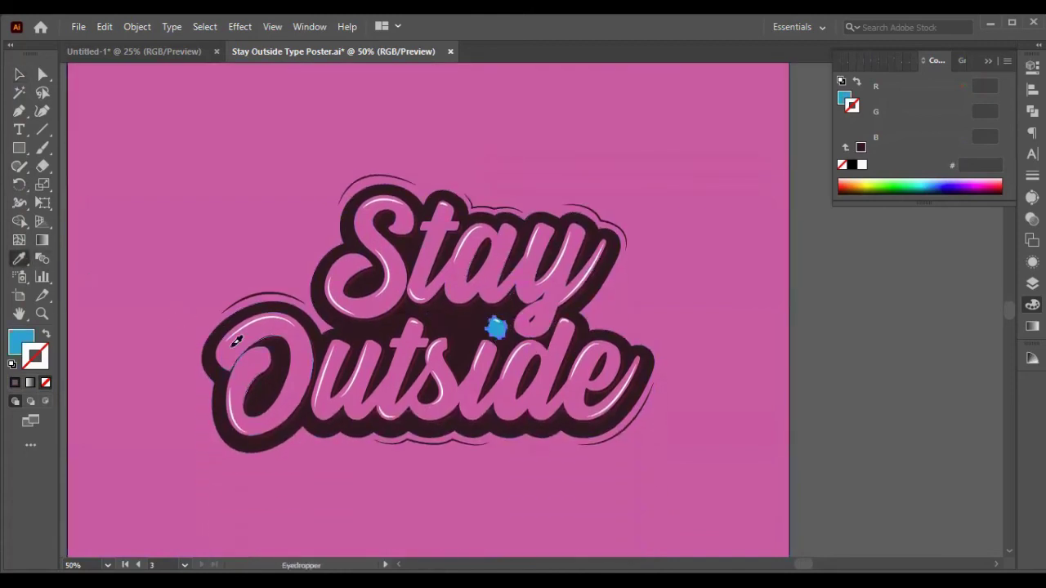
{"action": "left_click", "coordinate": [19, 75]}
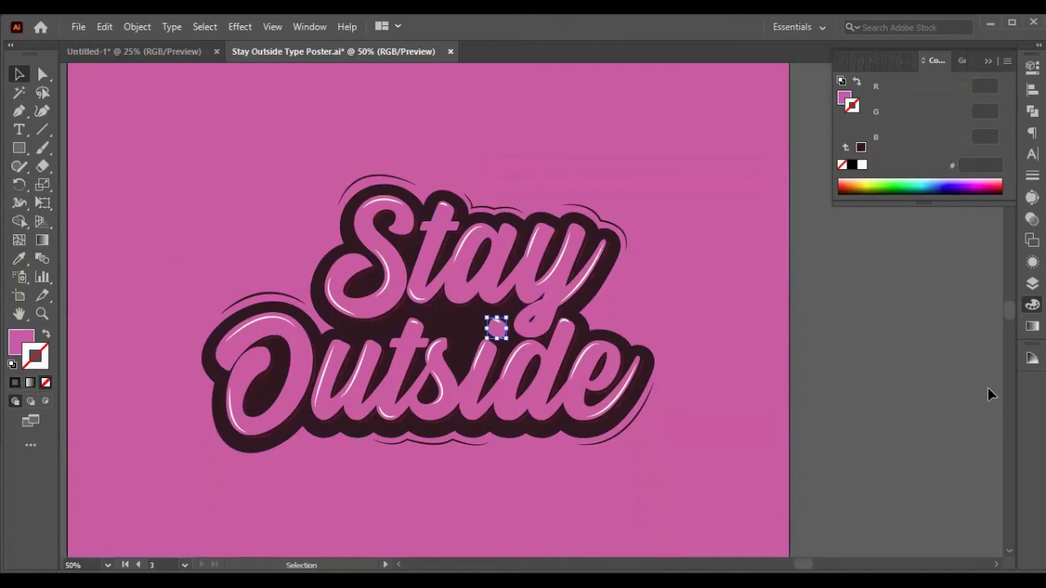
{"action": "left_click", "coordinate": [928, 372]}
- Look over the blue, yellow and pink poster versions, both side by side and close up
{"action": "scroll", "coordinate": [539, 176], "scroll_direction": "down", "scroll_amount": 2}
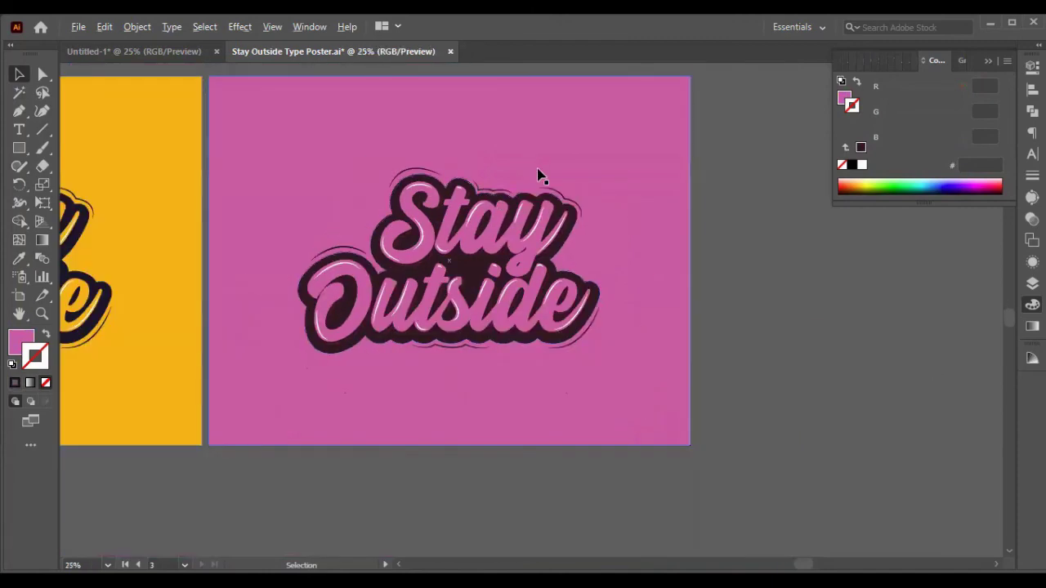
{"action": "scroll", "coordinate": [523, 183], "scroll_direction": "down", "scroll_amount": 3}
{"action": "scroll", "coordinate": [491, 192], "scroll_direction": "up", "scroll_amount": 3}
{"action": "scroll", "coordinate": [413, 160], "scroll_direction": "down", "scroll_amount": 1}
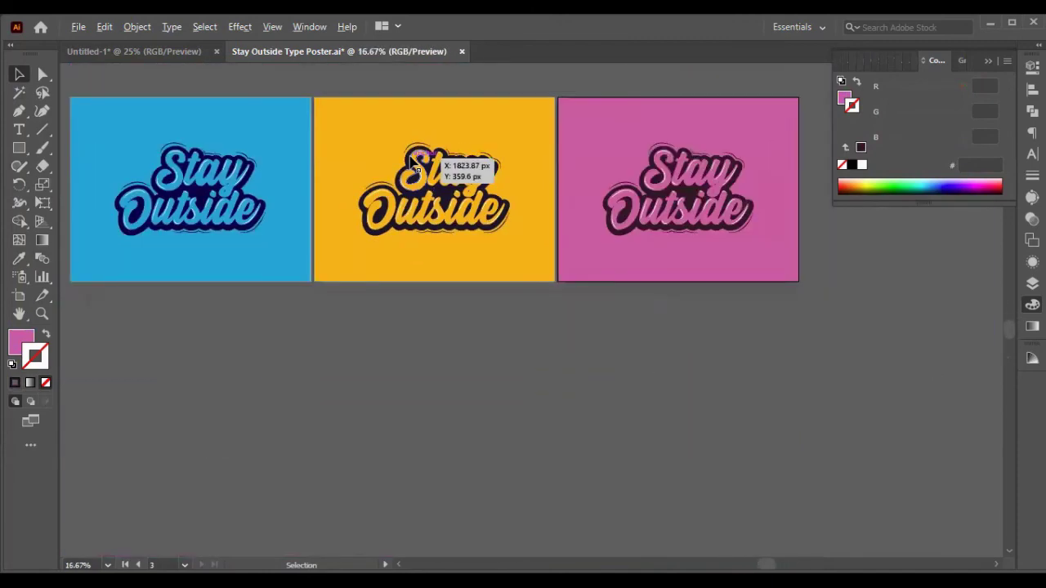
{"action": "scroll", "coordinate": [433, 189], "scroll_direction": "up", "scroll_amount": 3}
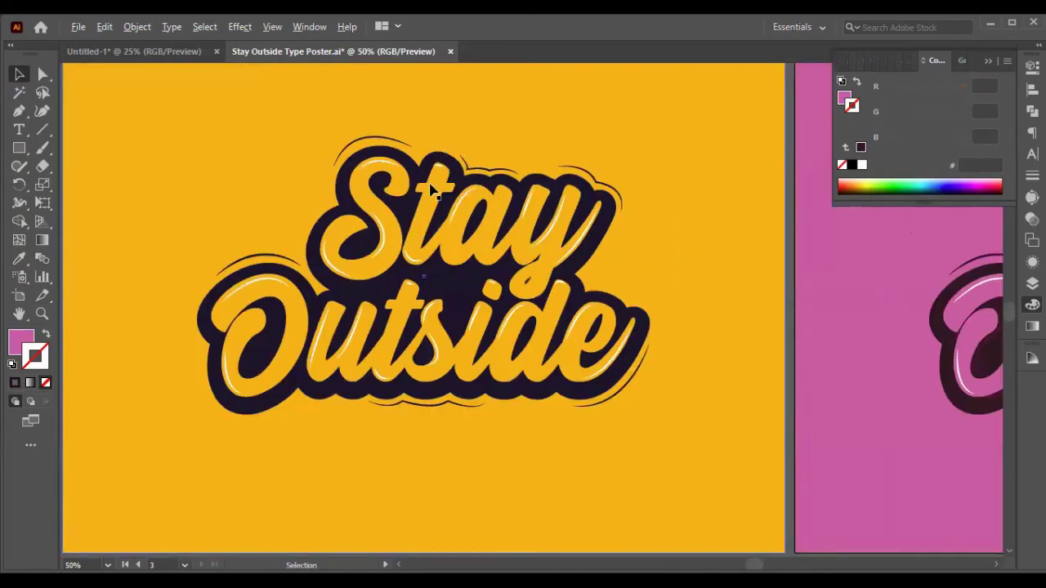
{"action": "scroll", "coordinate": [571, 388], "scroll_direction": "down", "scroll_amount": 1}
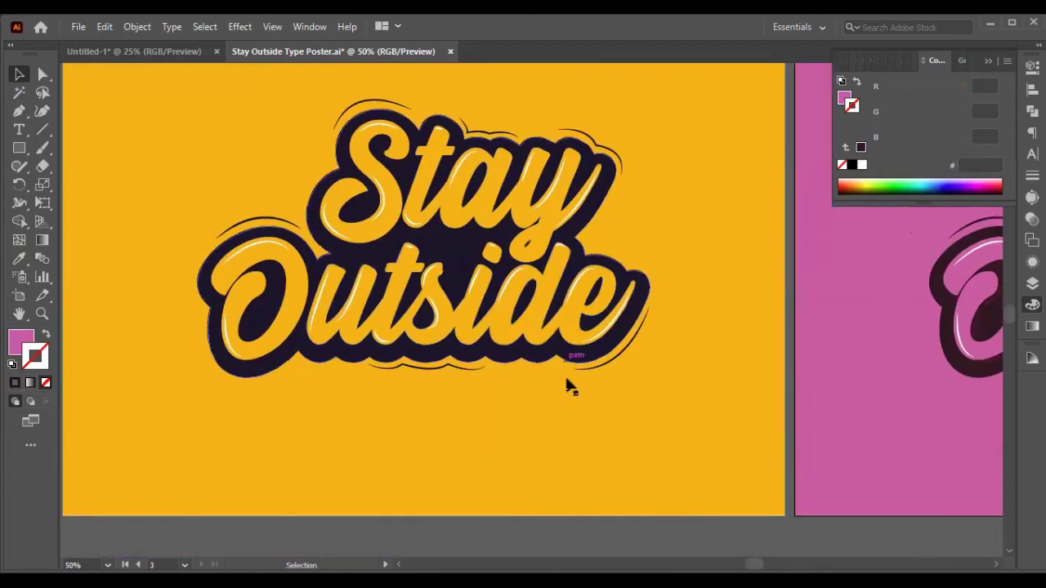
{"action": "scroll", "coordinate": [572, 302], "scroll_direction": "down", "scroll_amount": 4}
{"action": "scroll", "coordinate": [676, 274], "scroll_direction": "up", "scroll_amount": 5}
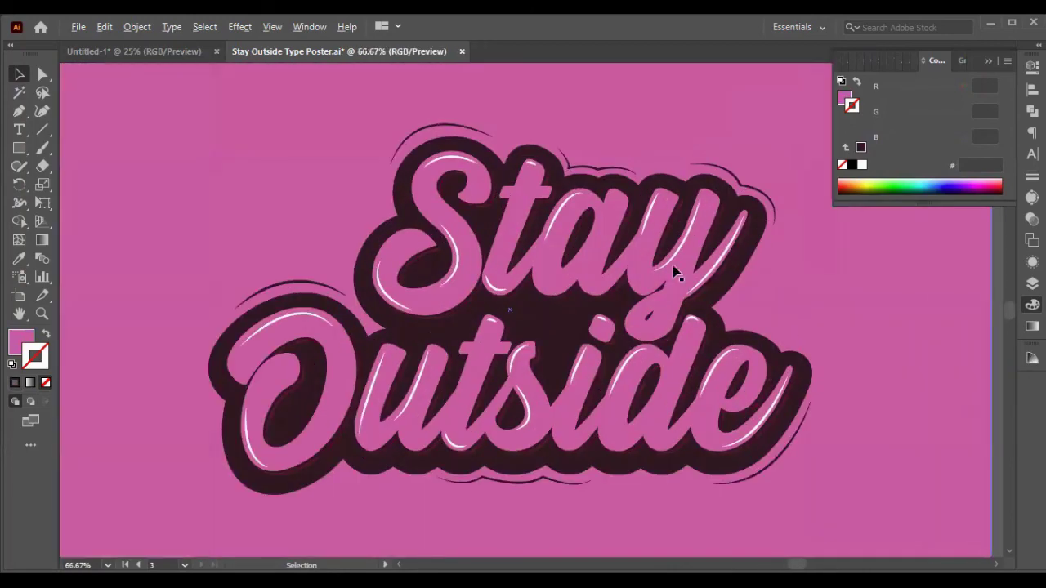
{"action": "scroll", "coordinate": [397, 273], "scroll_direction": "down", "scroll_amount": 4}
{"action": "scroll", "coordinate": [269, 293], "scroll_direction": "down", "scroll_amount": 2}
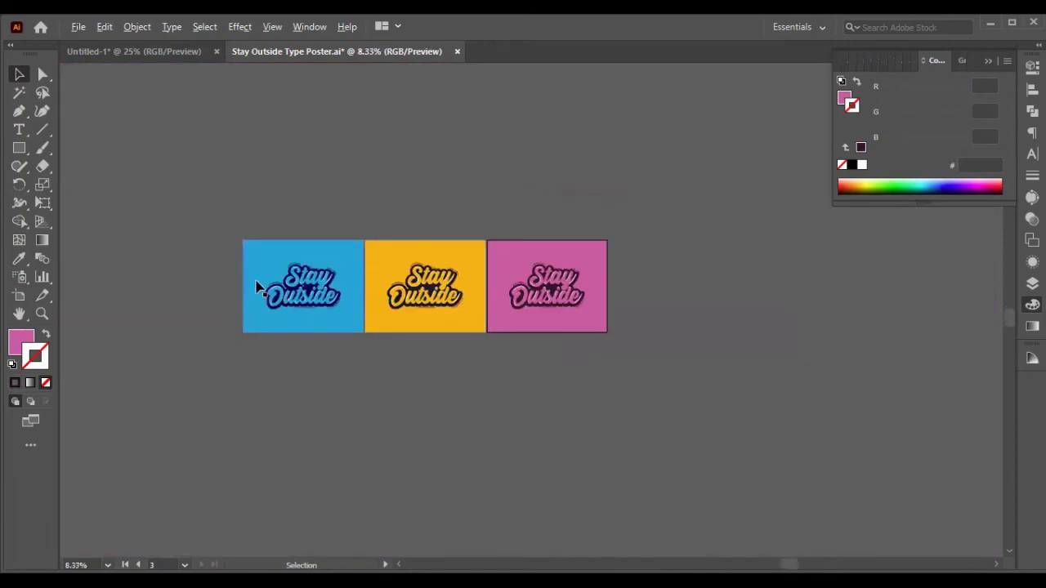
{"action": "scroll", "coordinate": [262, 284], "scroll_direction": "up", "scroll_amount": 6}
{"action": "scroll", "coordinate": [537, 467], "scroll_direction": "down", "scroll_amount": 1}
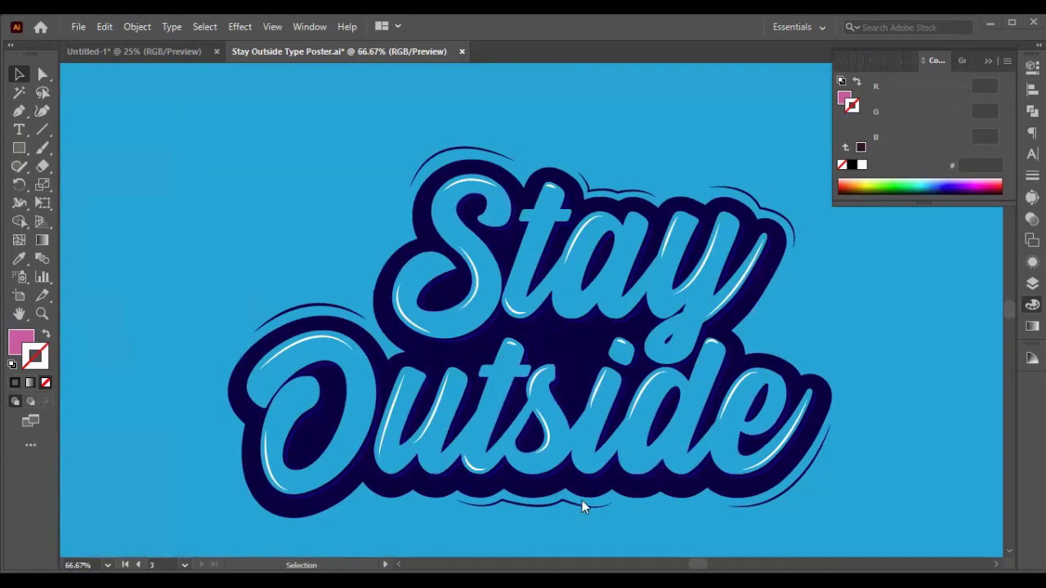
{"action": "scroll", "coordinate": [512, 267], "scroll_direction": "down", "scroll_amount": 1}
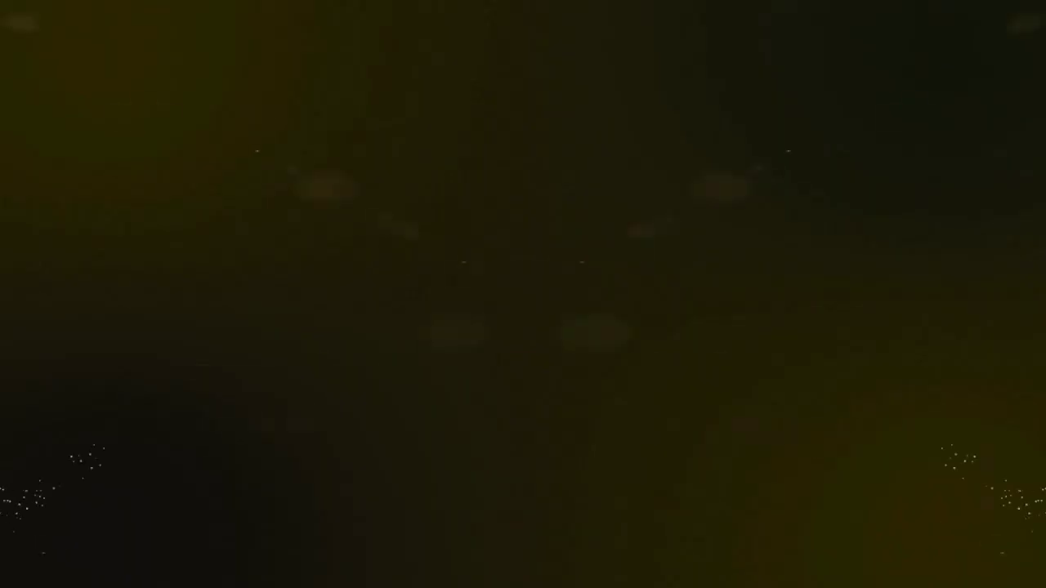